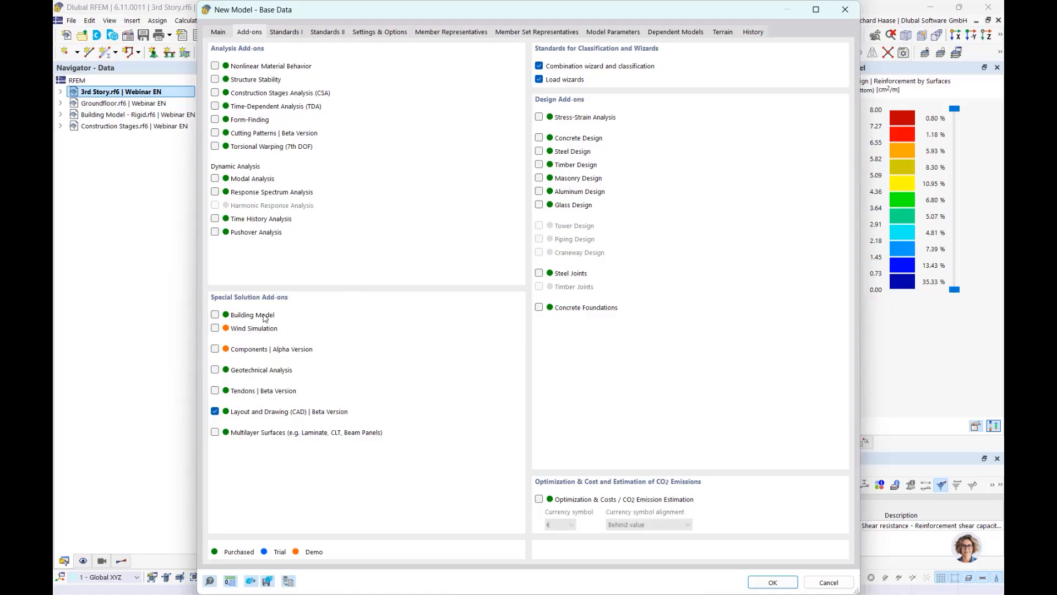
- Activate the Building Model and Concrete Design add-ons for the new model
left_click(215, 315)
left_click(539, 139)
- Set the German national annexes DIN 2012-08 for EN 1990, DIN 2019-04 for EN 1991 and DIN 2015-12 for EN 1992 concrete design
left_click(286, 32)
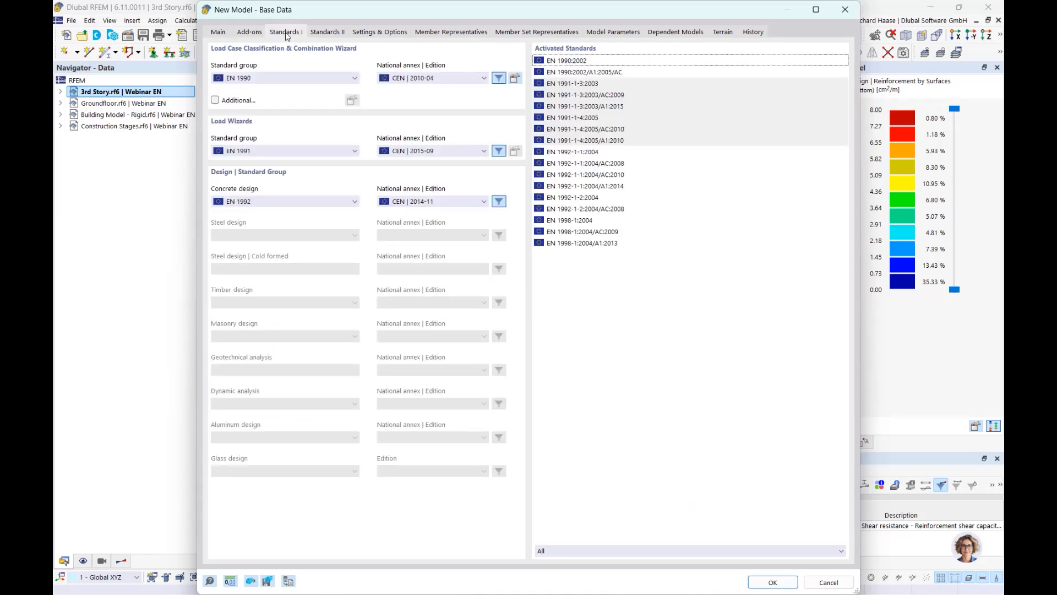
left_click(425, 82)
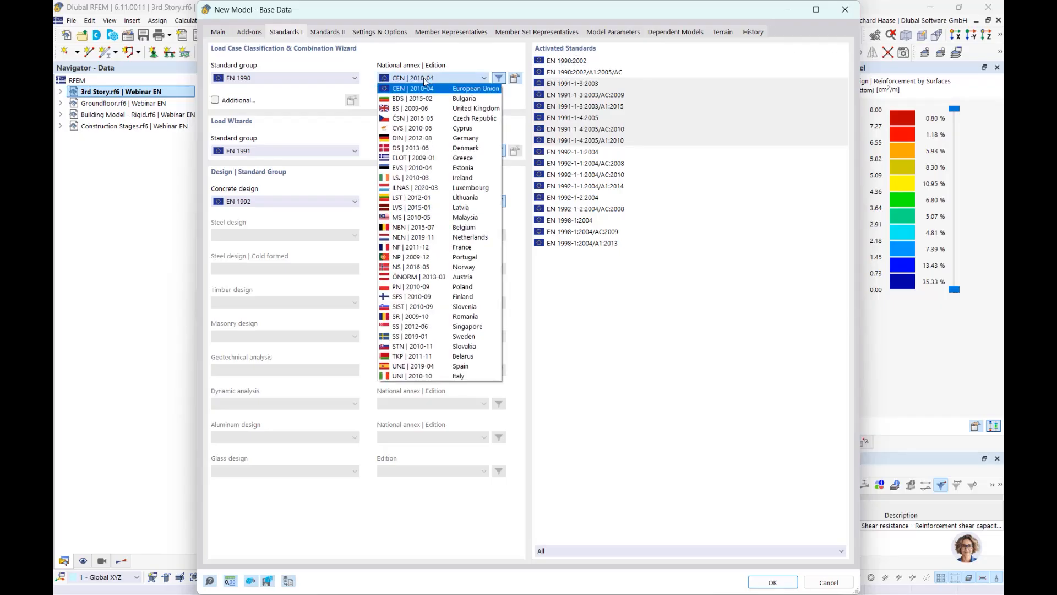
left_click(402, 141)
left_click(404, 154)
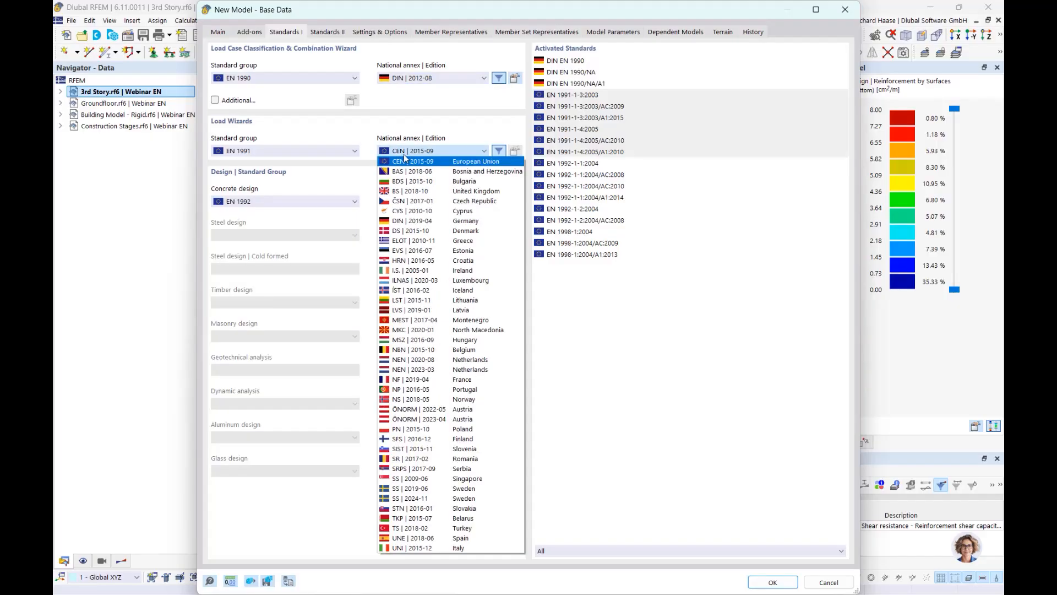
left_click(408, 222)
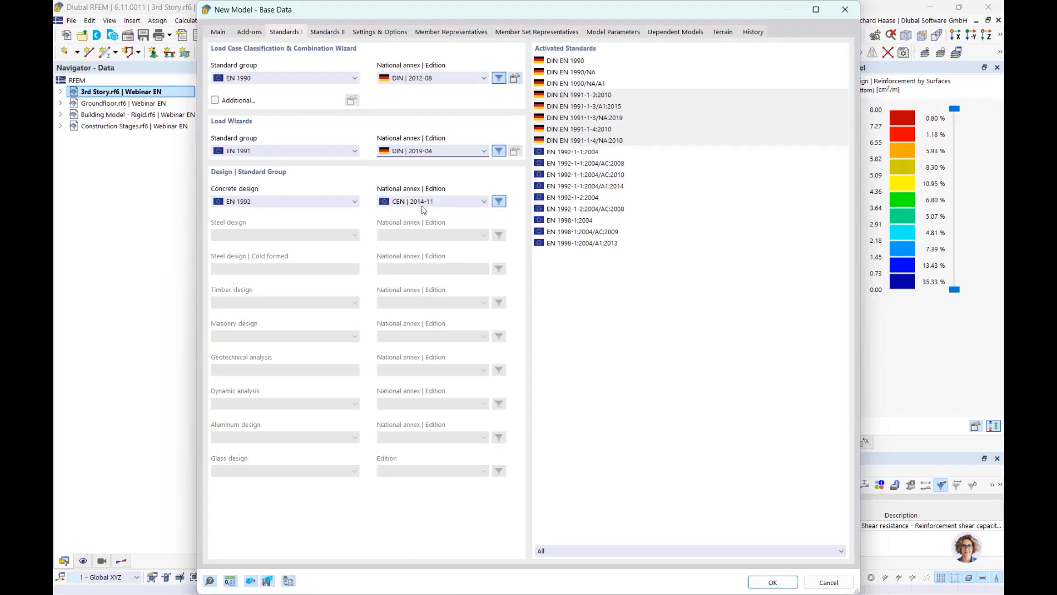
left_click(428, 203)
left_click(400, 262)
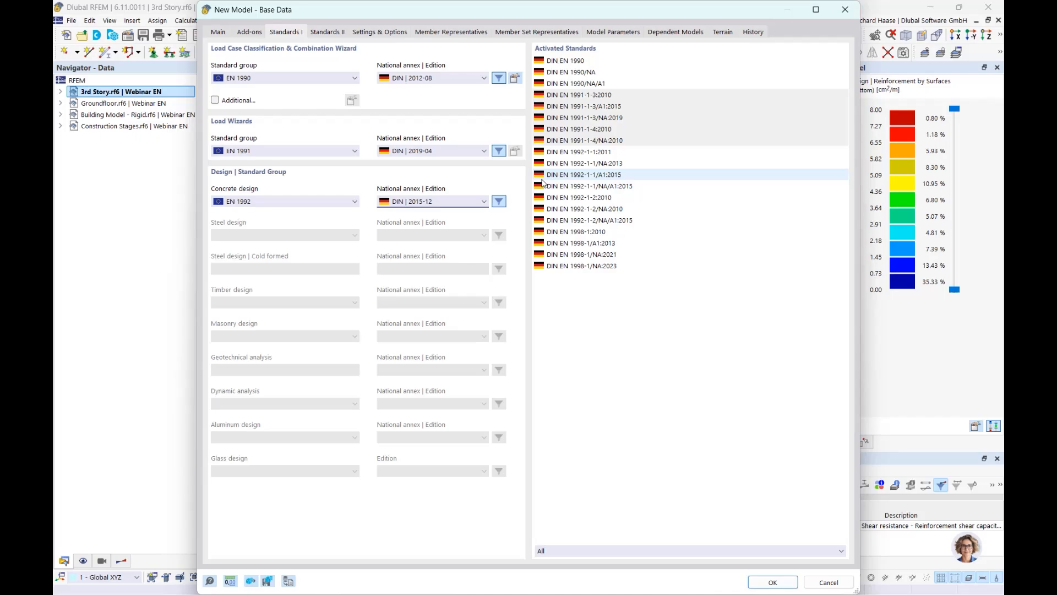
- Set the model location to Leipzig, Saxony, Germany, with a check of its wind zone, and confirm the base data
left_click(617, 33)
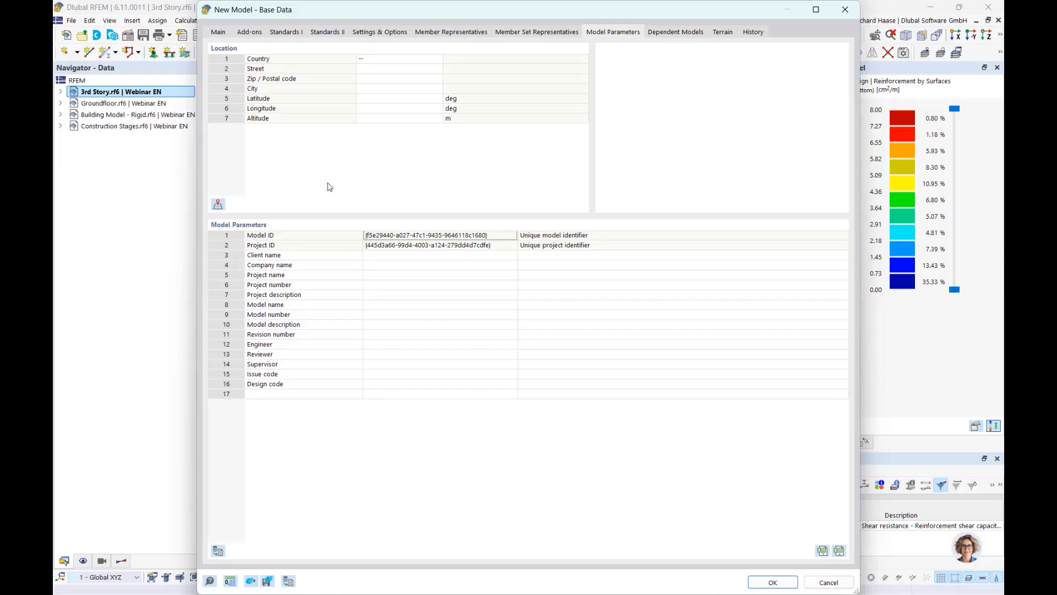
left_click(217, 205)
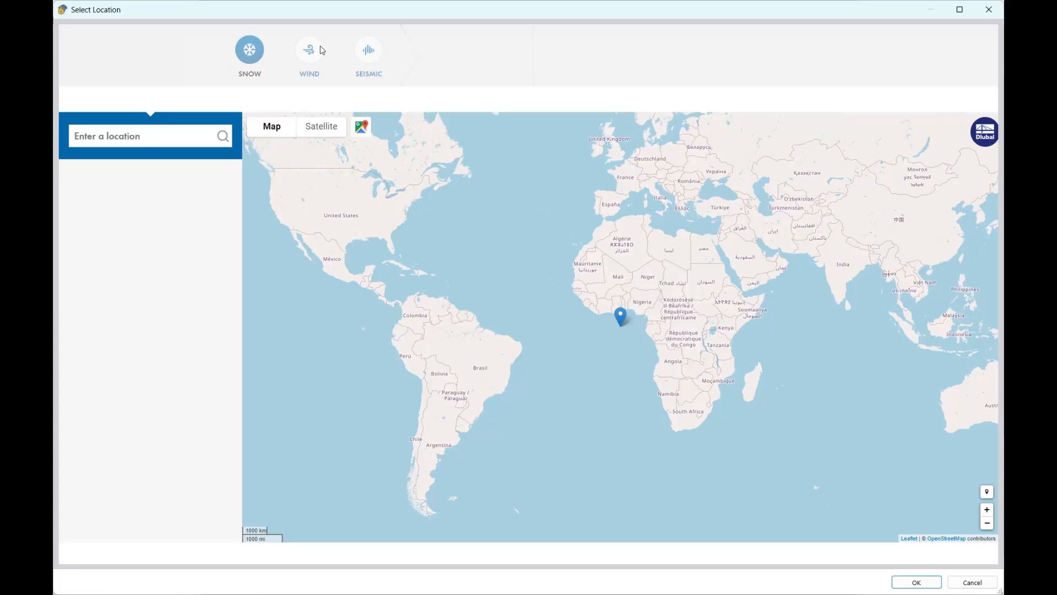
left_click(135, 134)
type("lei")
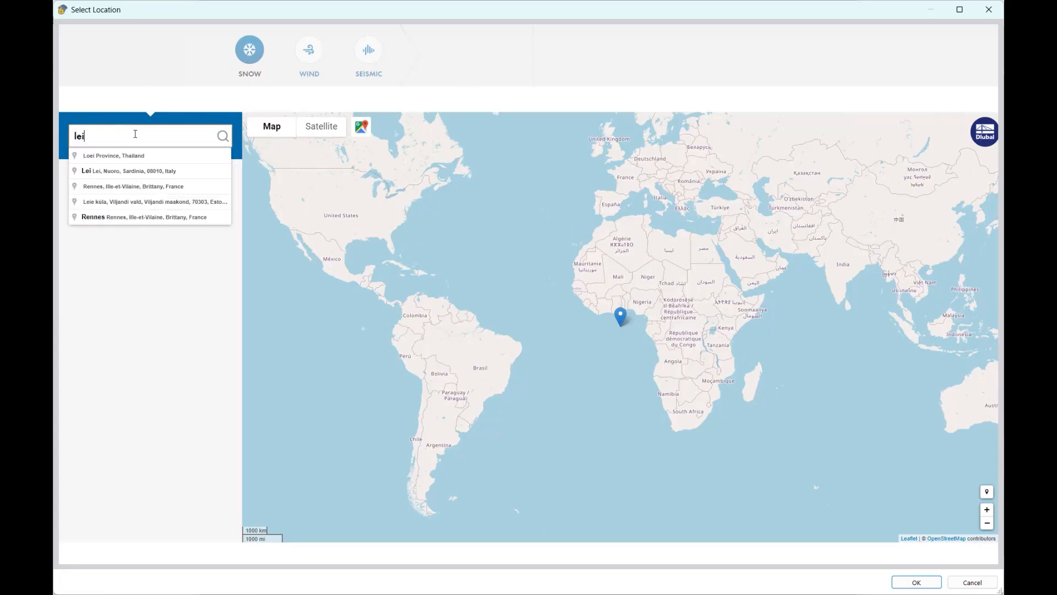
type("pzig")
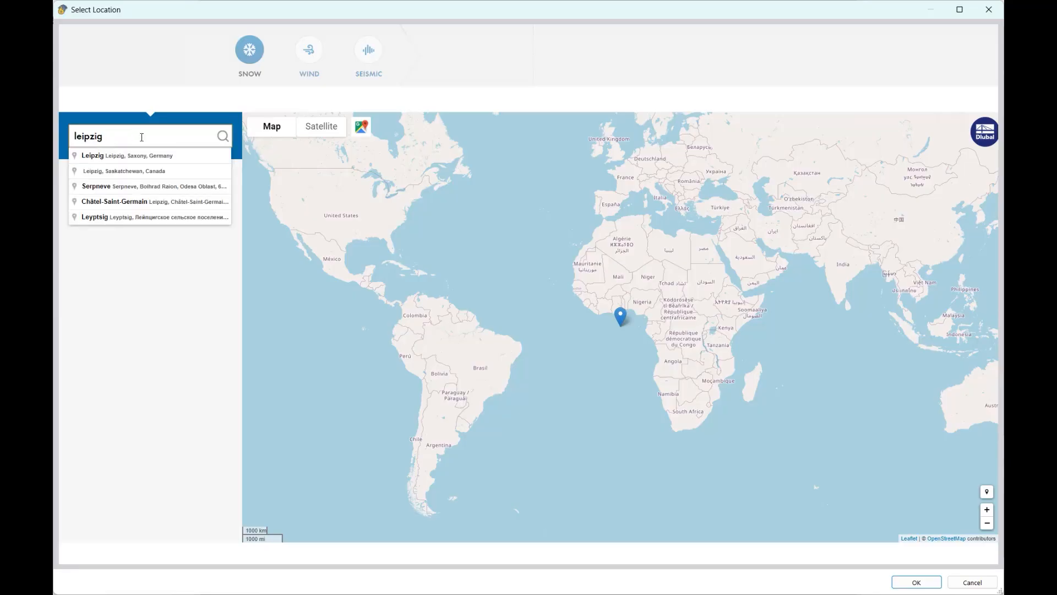
left_click(121, 157)
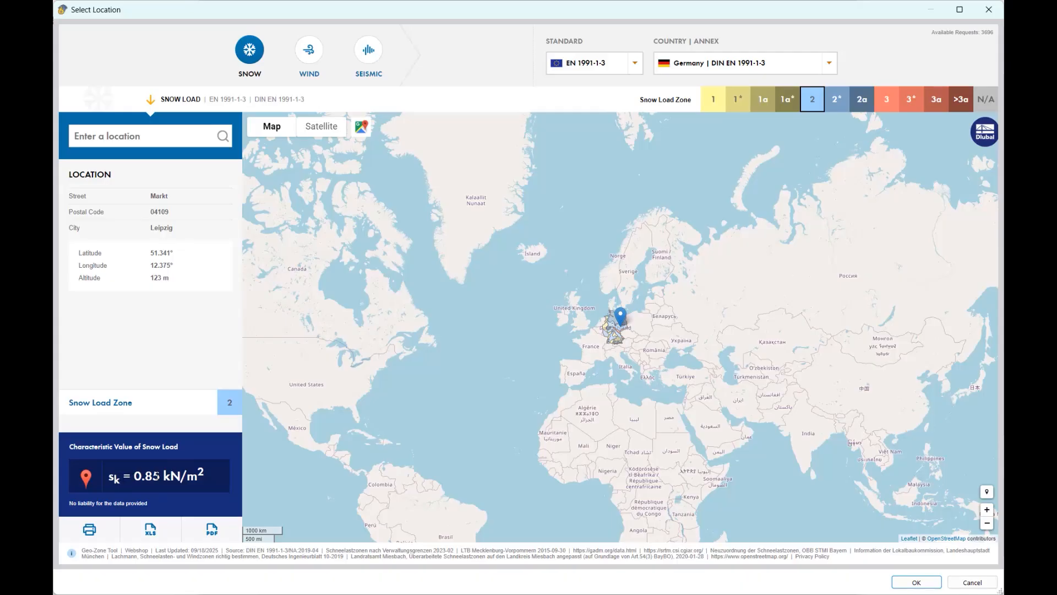
left_click(309, 50)
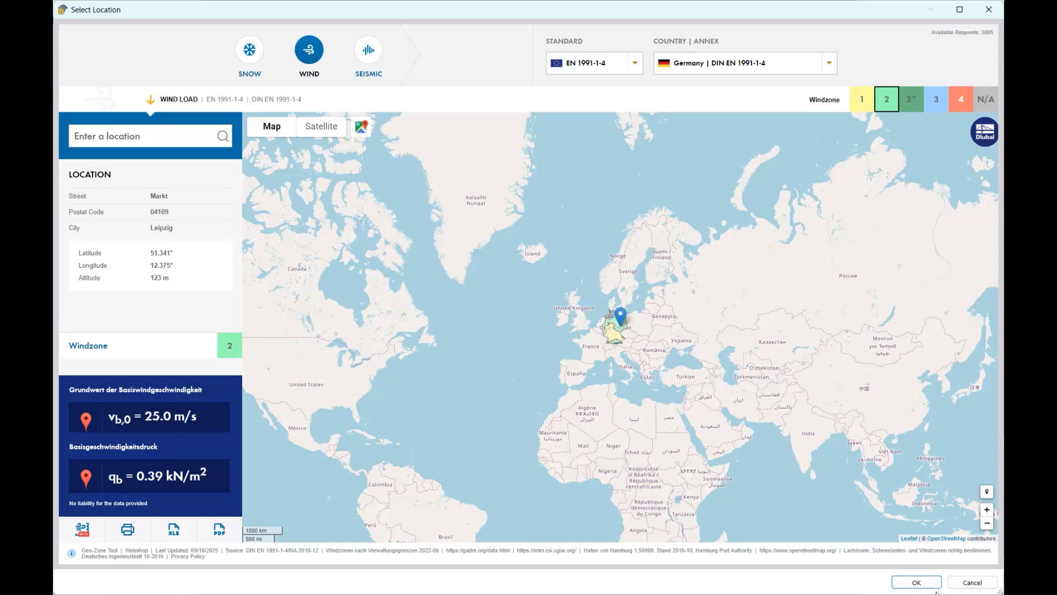
left_click(917, 583)
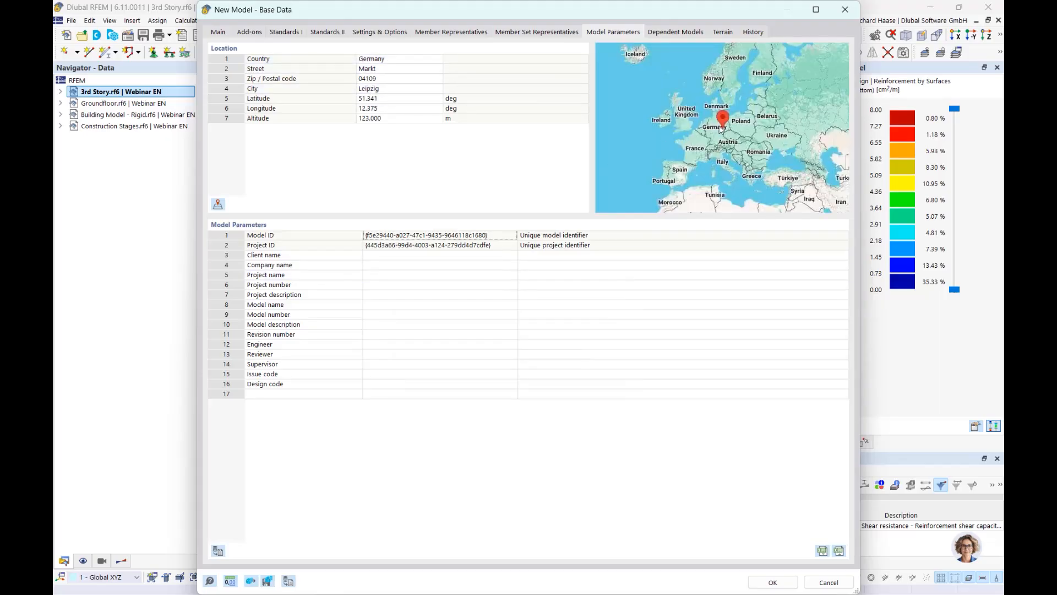
left_click(772, 583)
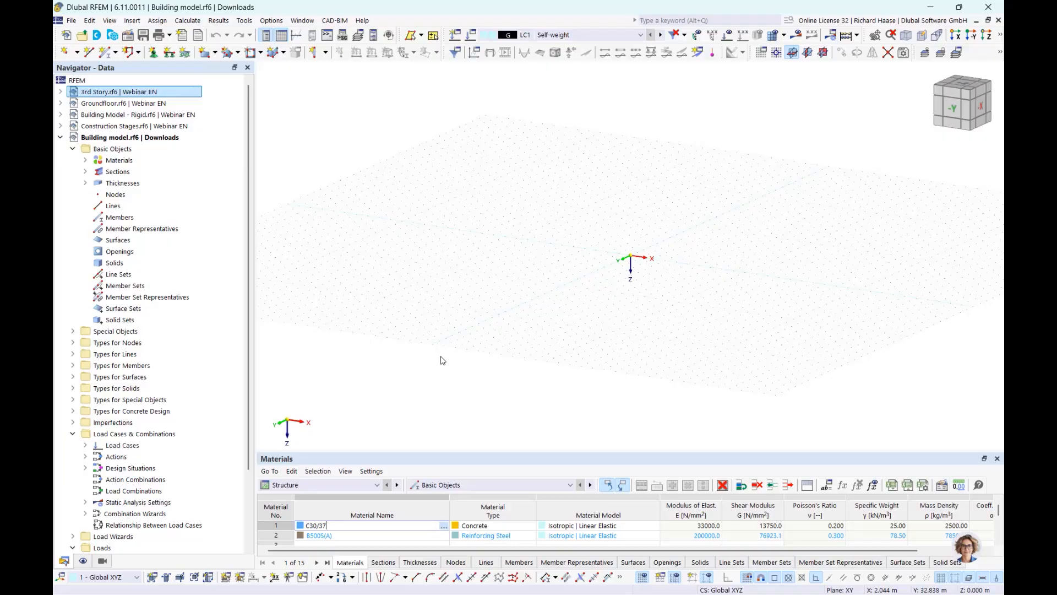
- Show the materials defined in the new building model
left_click(85, 162)
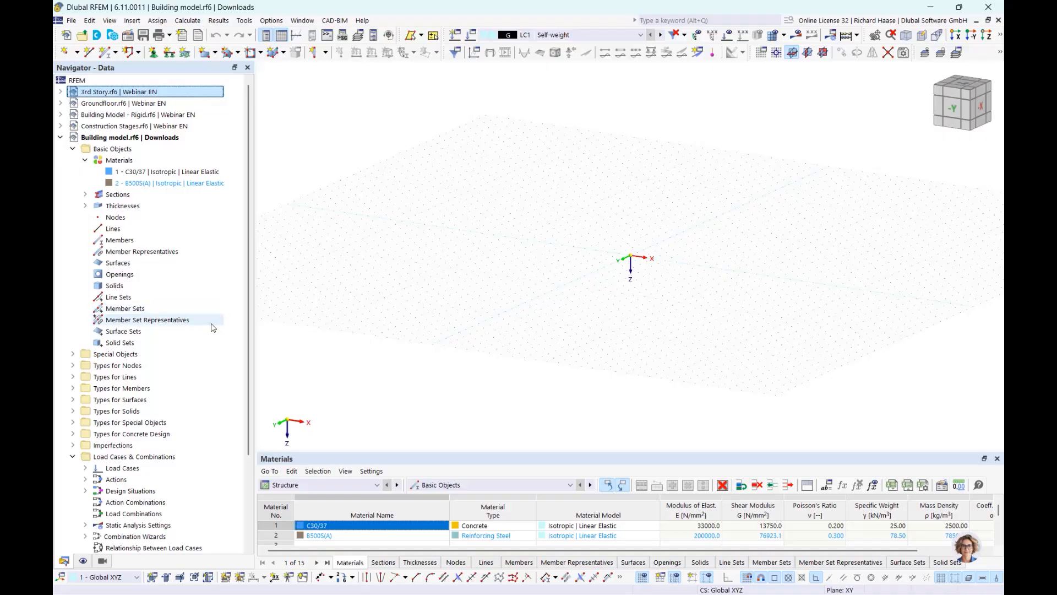
- Create a background layer in the global XYZ system from the DXF/DWG floor plan in the "30.09 & 02.10. Webinar - GM" folder
scroll(212, 331, "down", 3)
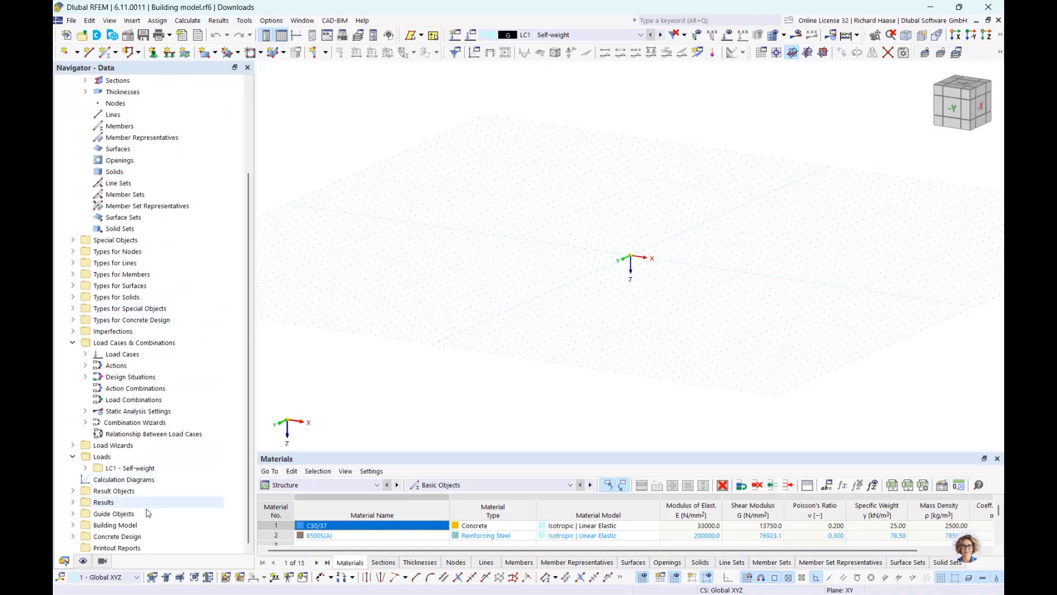
left_click(72, 513)
scroll(189, 445, "down", 4)
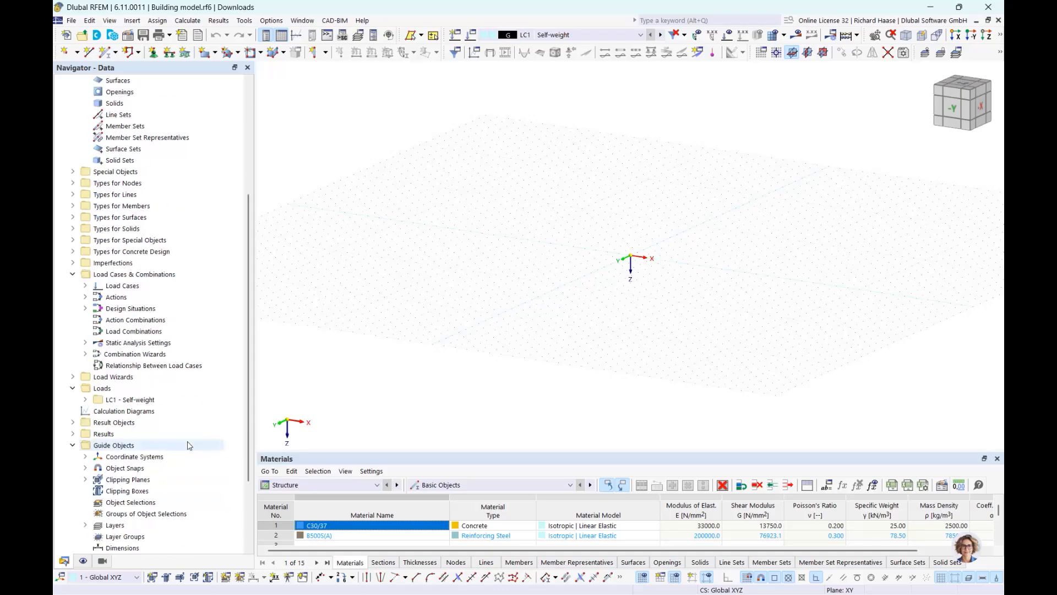
scroll(182, 435, "down", 1)
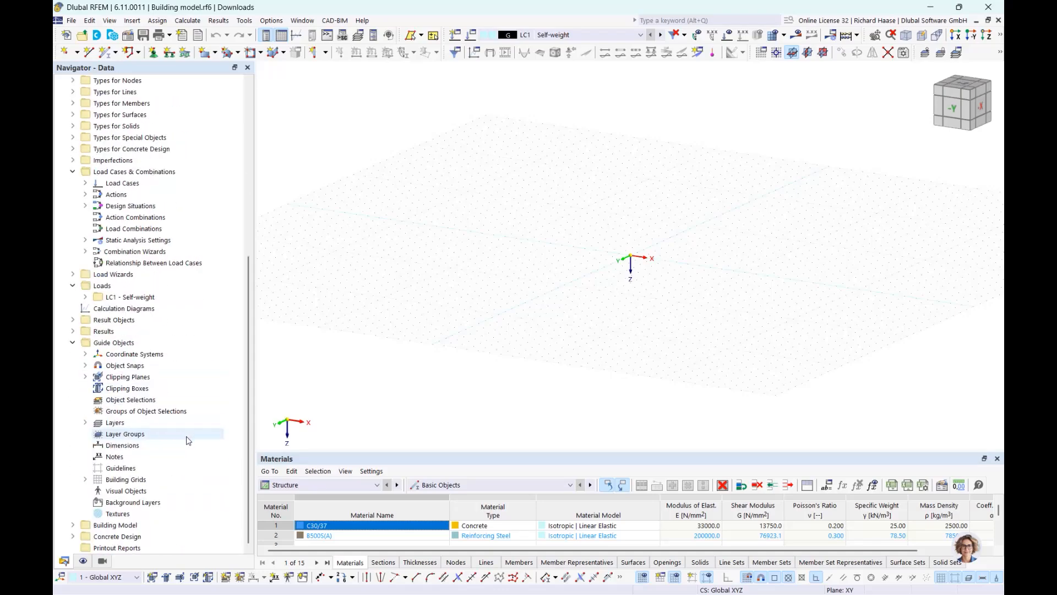
double_click(129, 502)
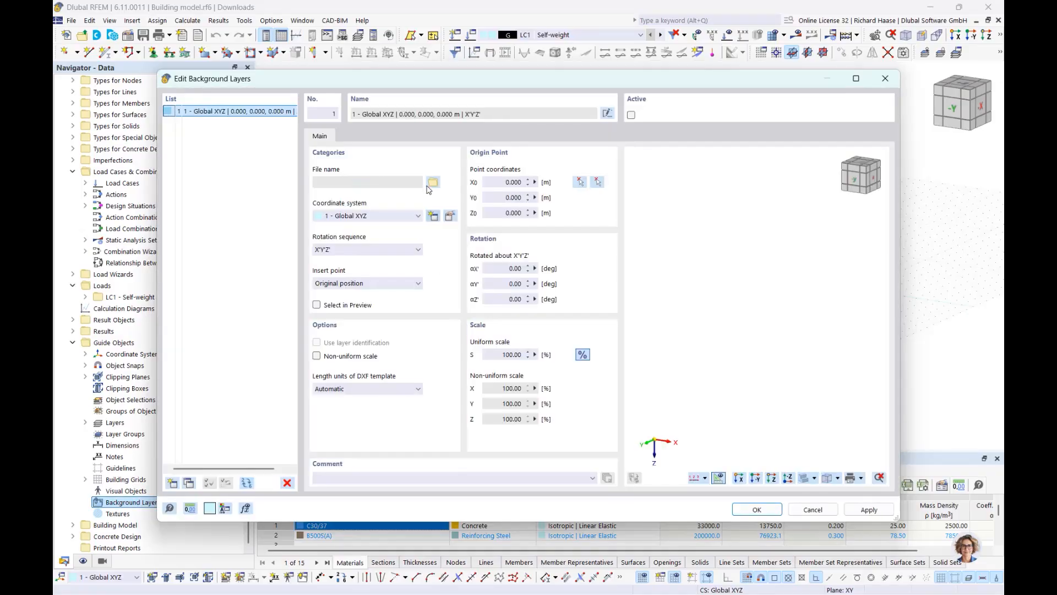
left_click(430, 184)
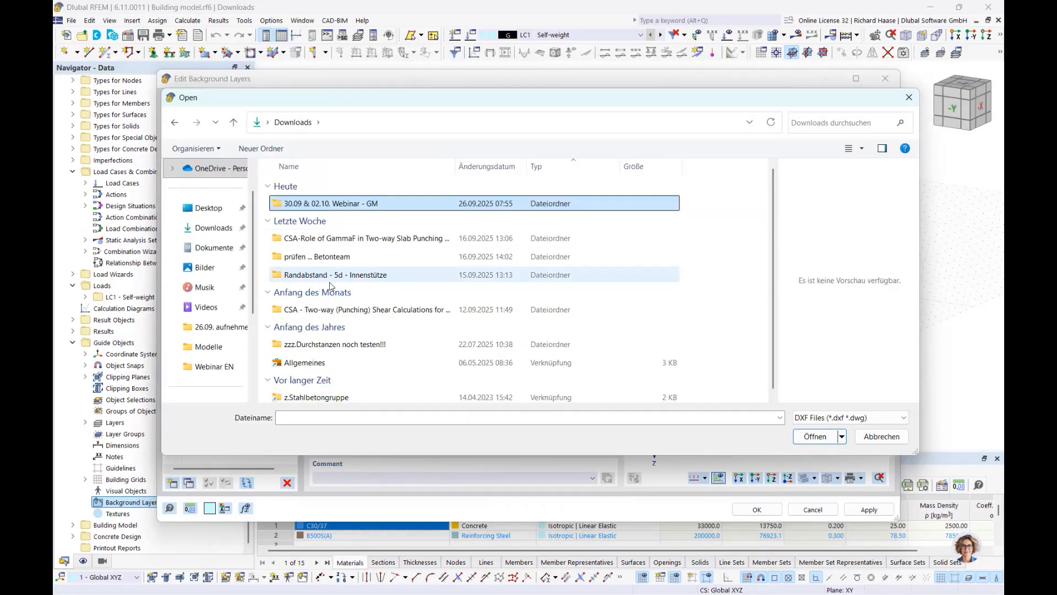
double_click(289, 204)
left_click(321, 292)
left_click(836, 438)
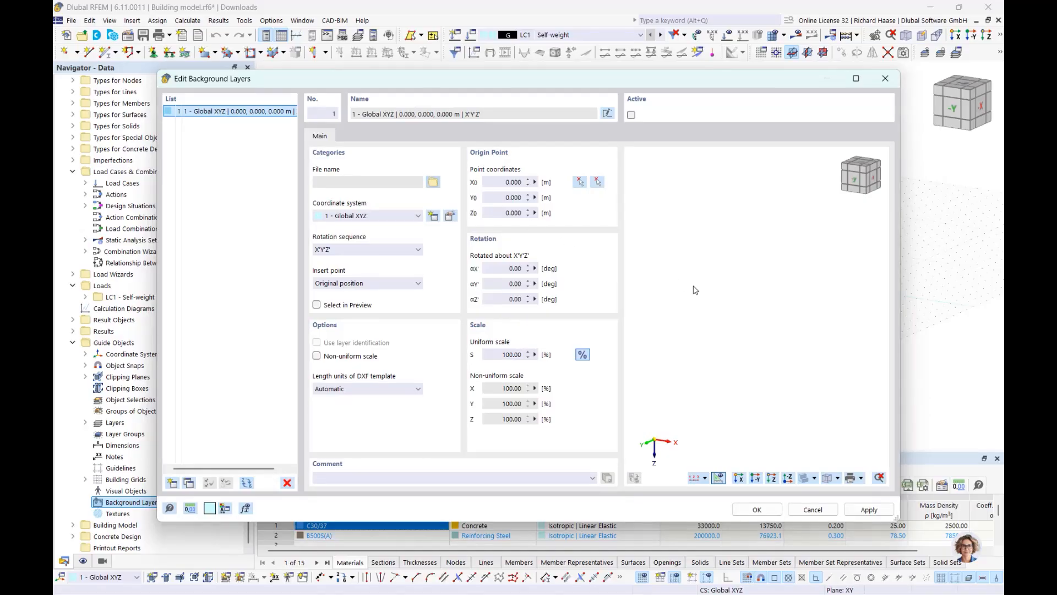
left_click(755, 510)
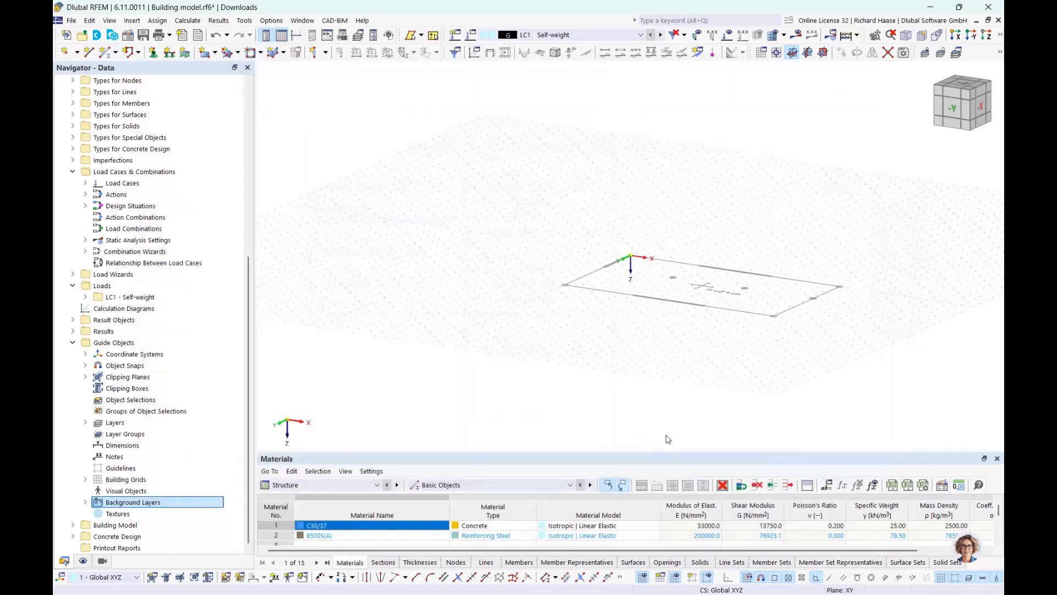
left_click(965, 87)
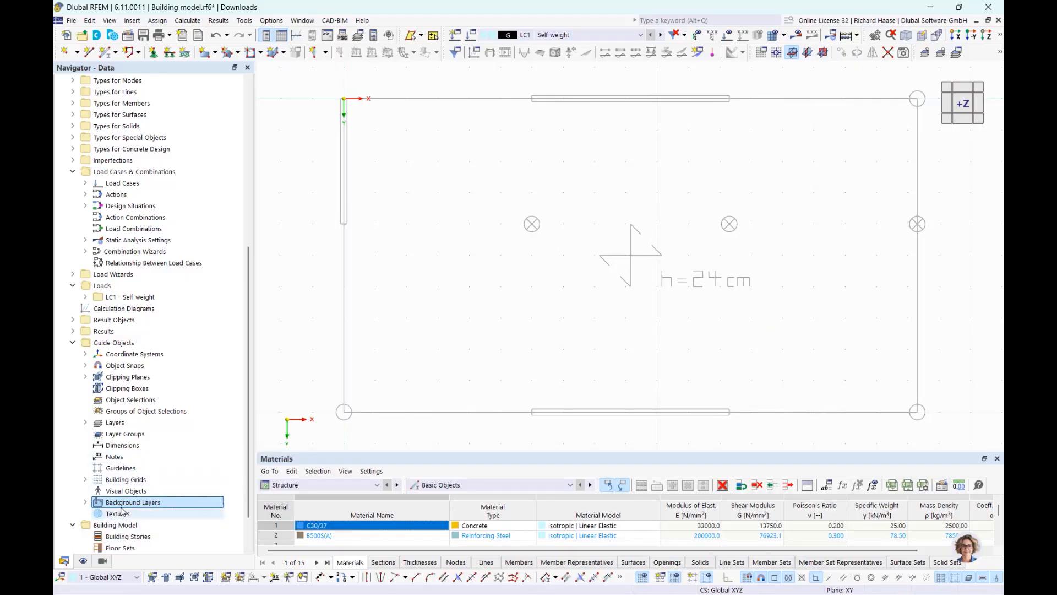
- Create the first building story in the Building Model data and set its height ΔZ to 3 m
double_click(115, 524)
left_click(135, 493)
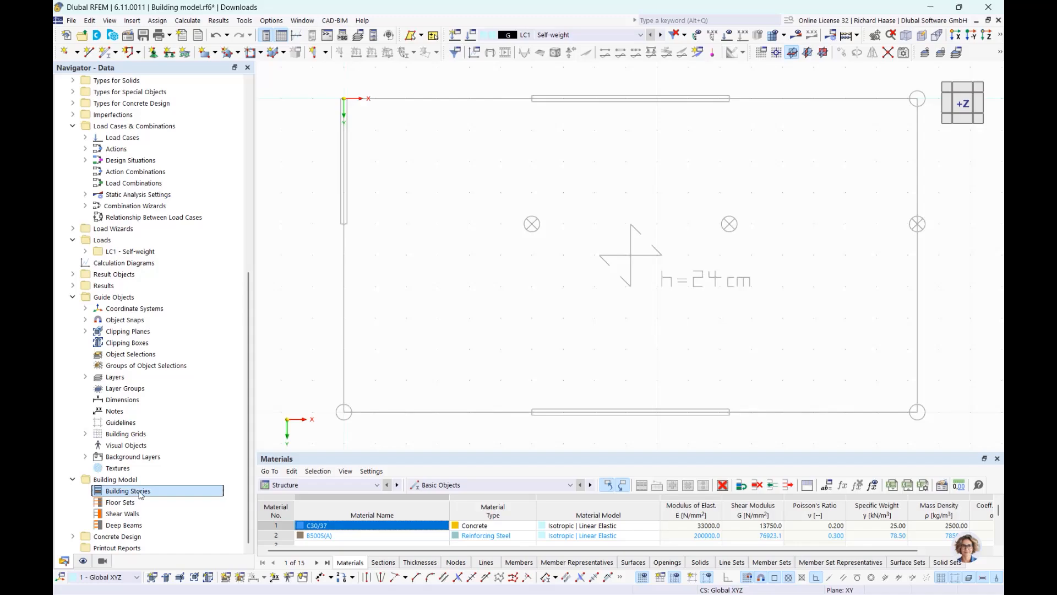
right_click(139, 494)
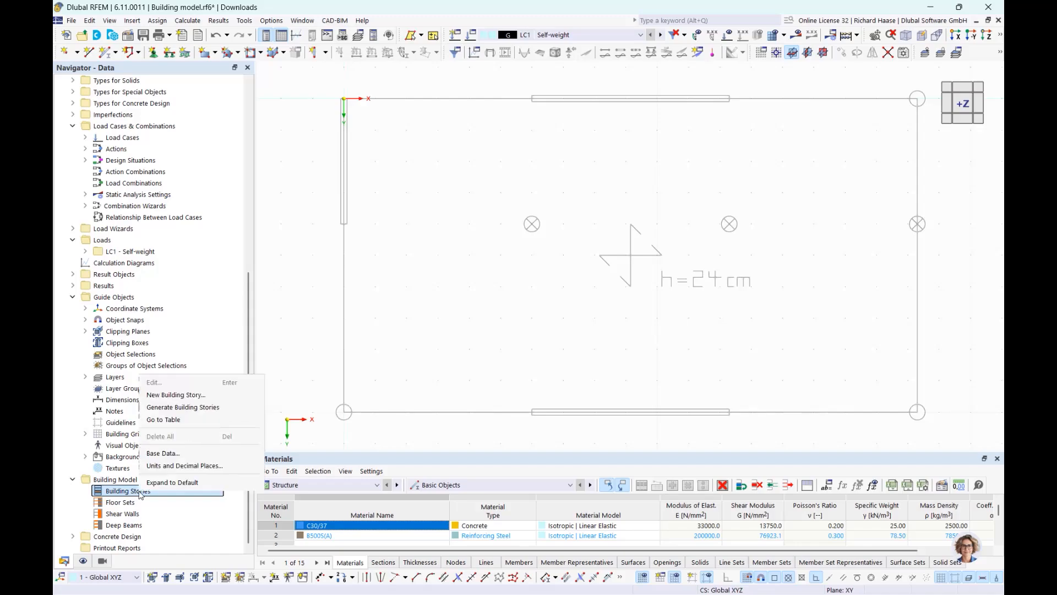
left_click(199, 384)
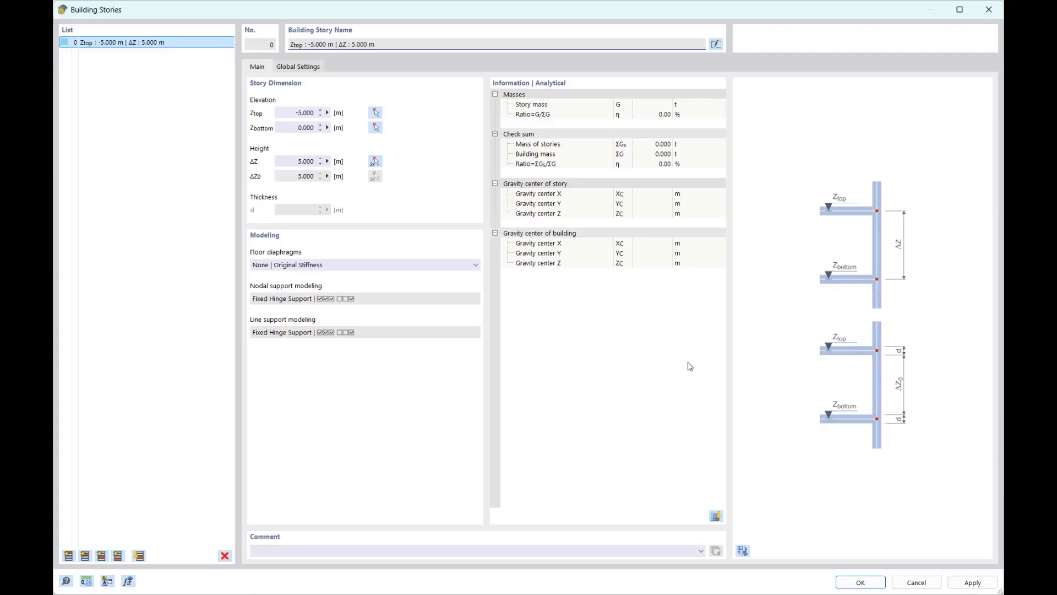
double_click(293, 163)
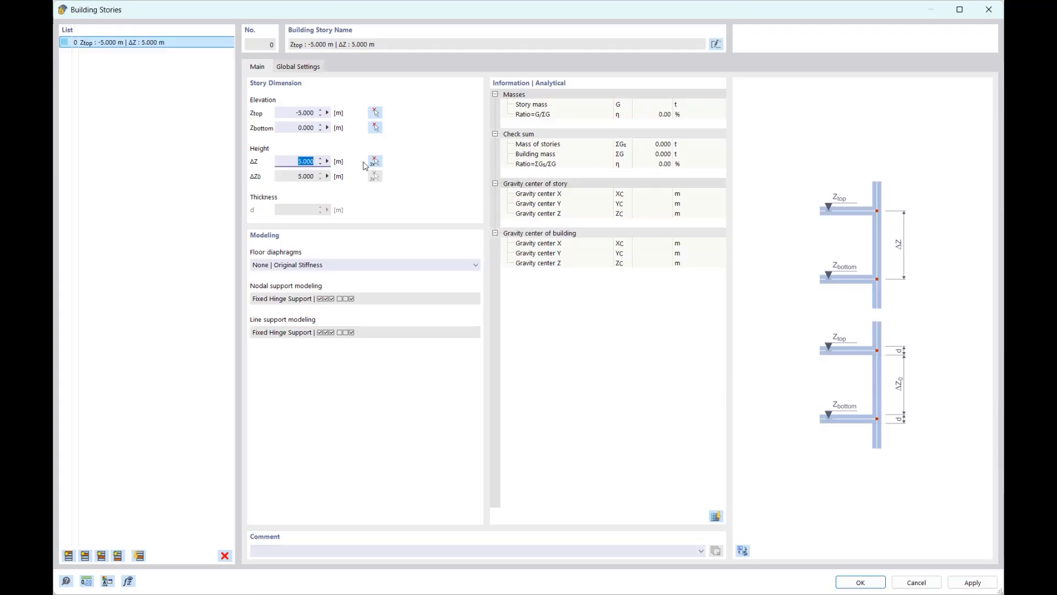
type("3")
left_click(307, 177)
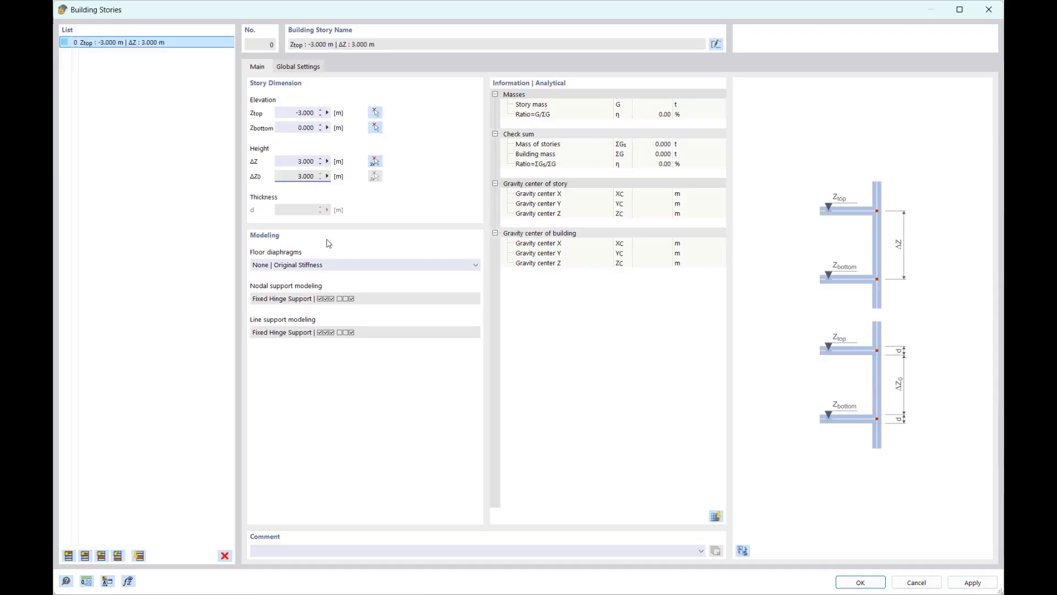
- Add three more 3 m high stories above the first one
left_click(68, 555)
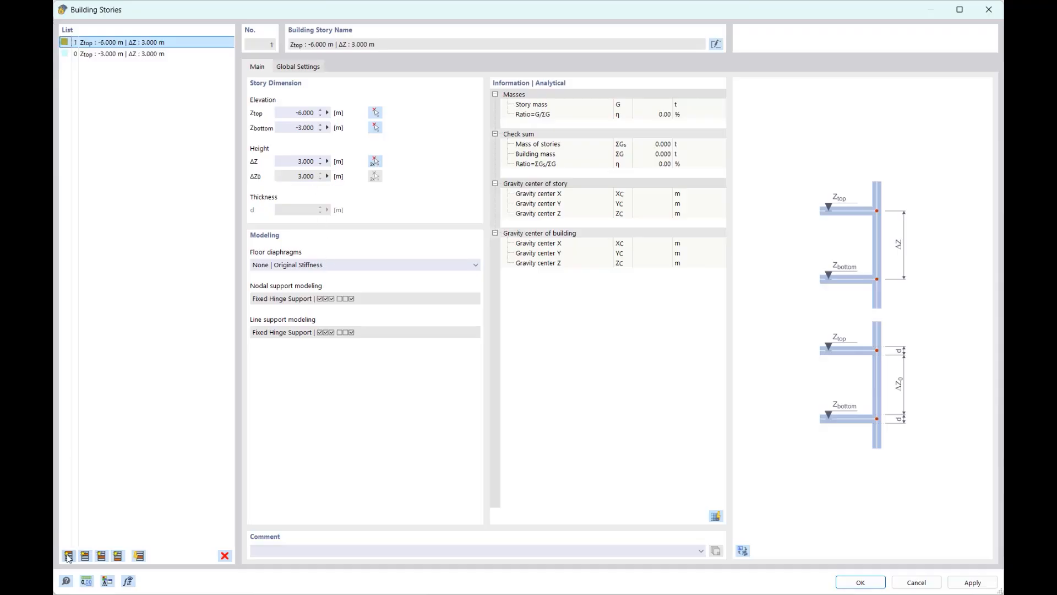
left_click(69, 555)
left_click(69, 555)
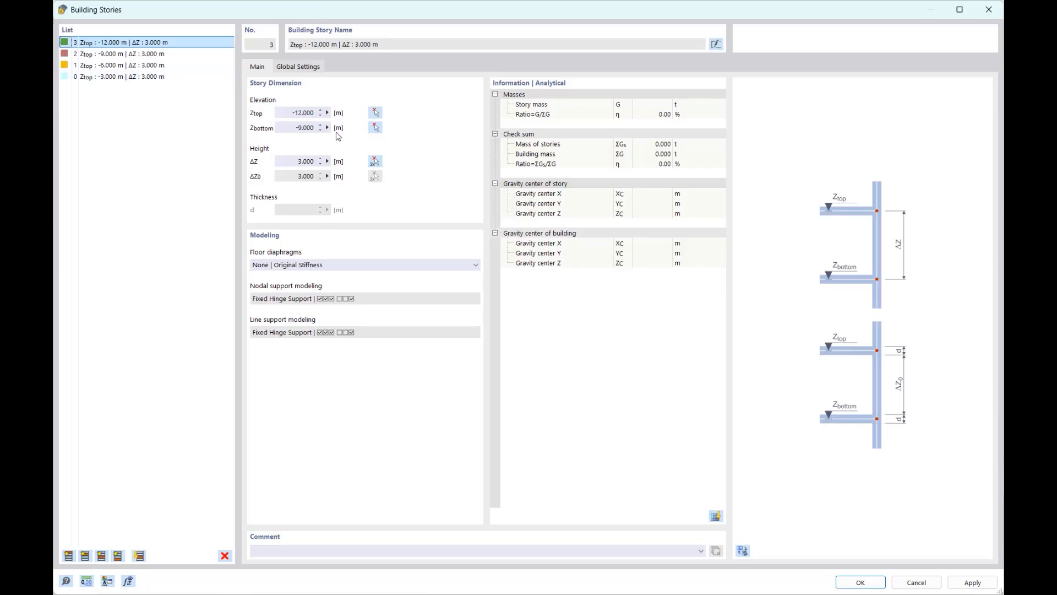
- Set the floor diaphragms of all four stories to Rigid
left_click(161, 78, "shift")
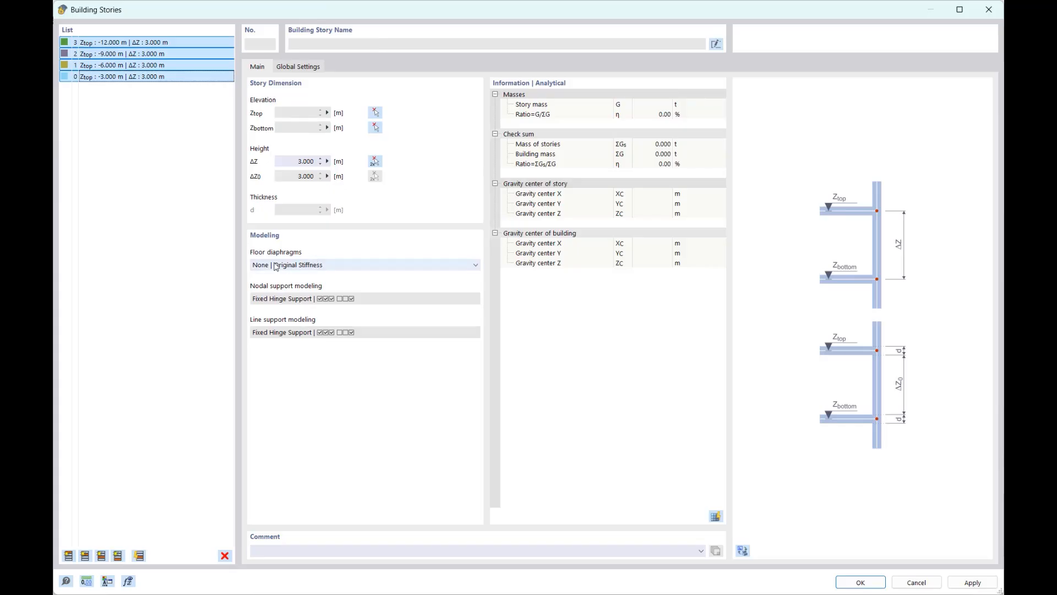
left_click(286, 266)
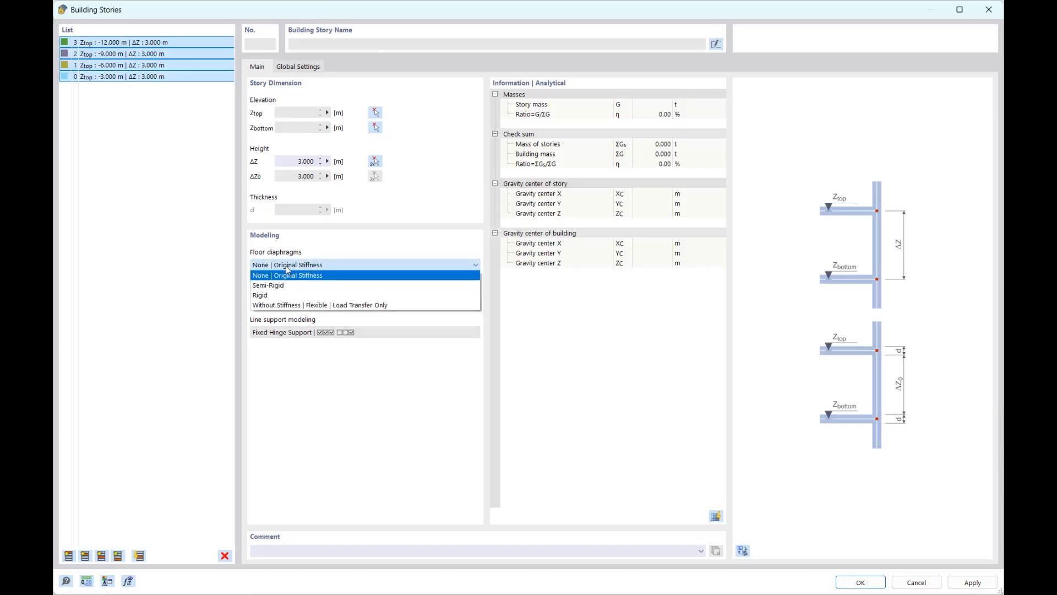
left_click(273, 296)
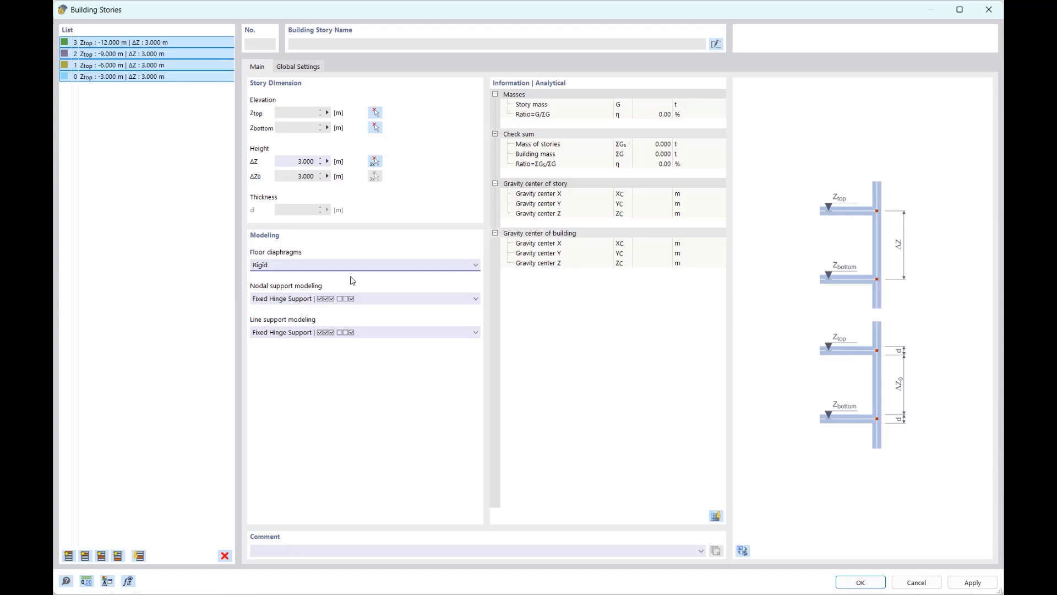
left_click(320, 267)
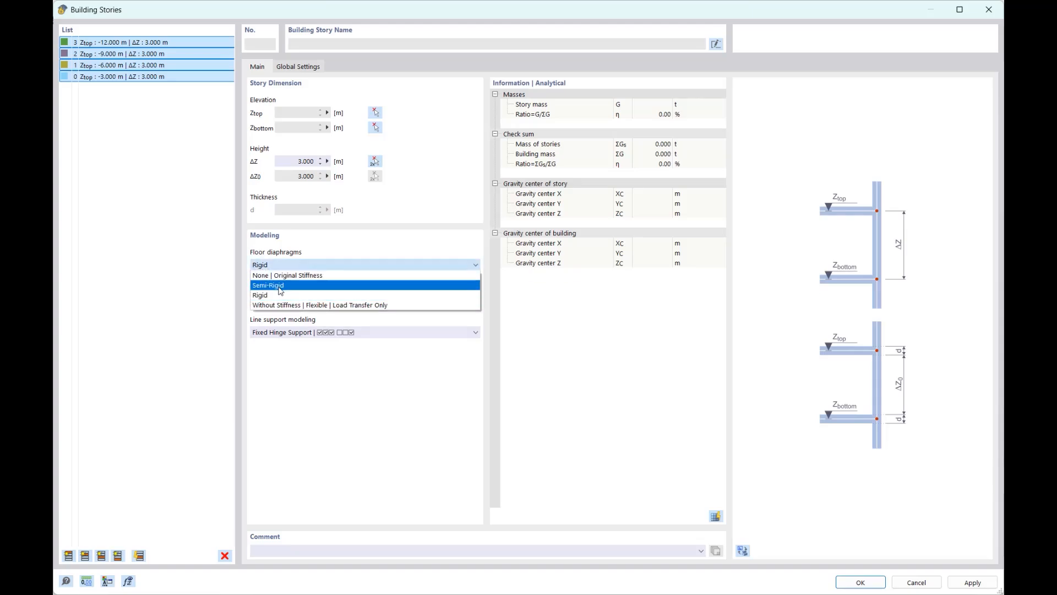
left_click(241, 275)
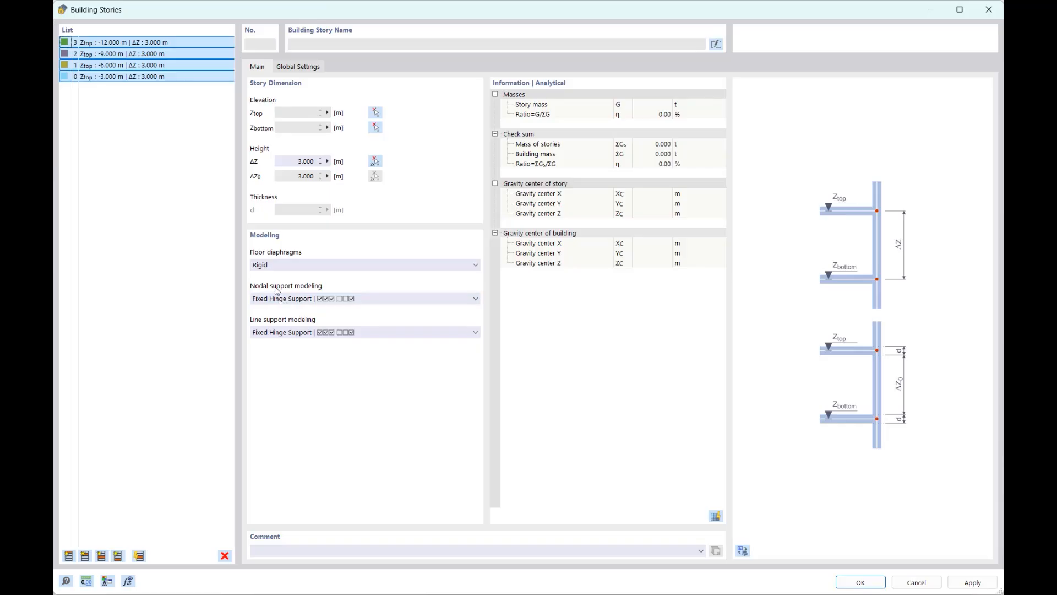
- Set the upper three stories' nodal supports to Elastic Column | Hinge-Hinge and their line supports to Elastic Wall | Hinge-Hinge
left_click(332, 300)
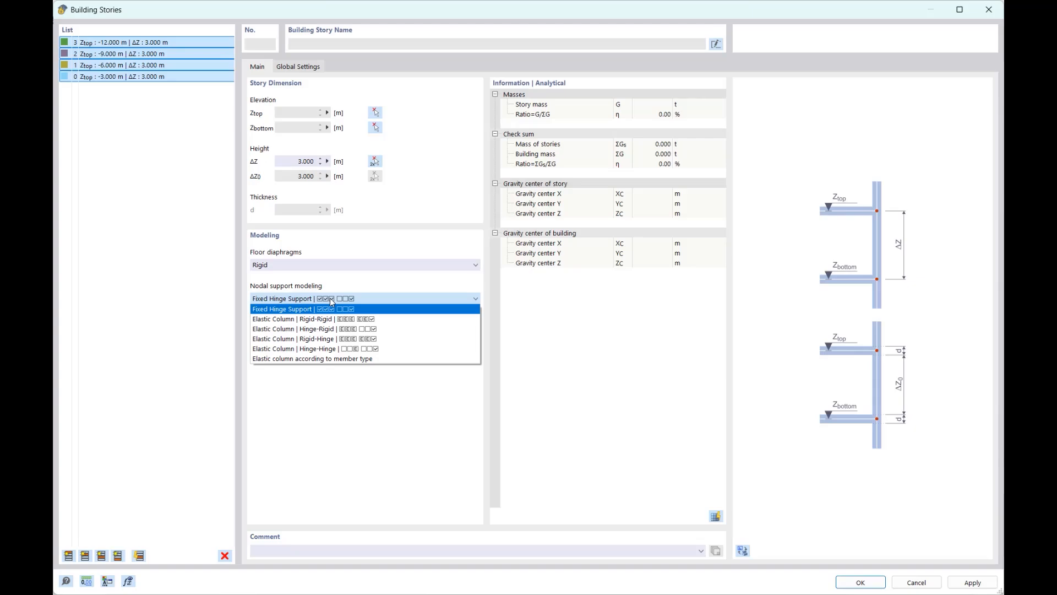
left_click(332, 300)
left_click(165, 65)
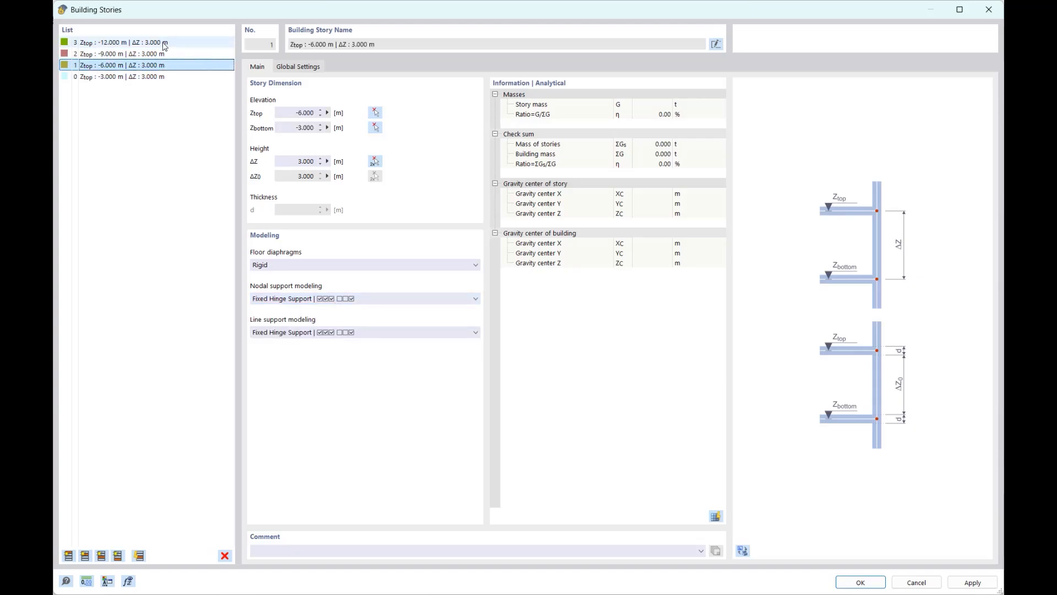
left_click(164, 44, "shift")
left_click(344, 300)
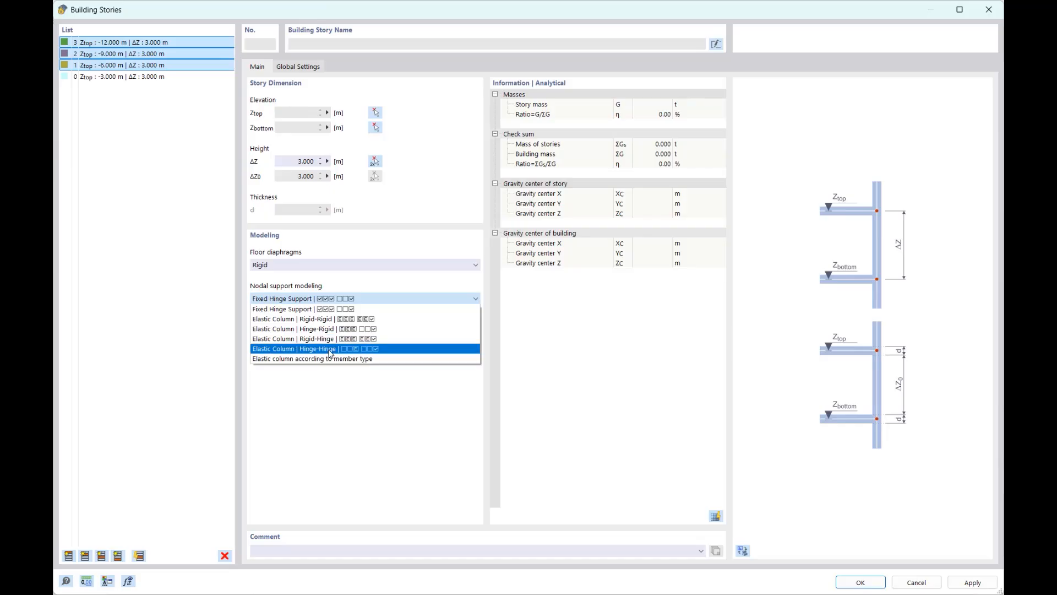
left_click(329, 349)
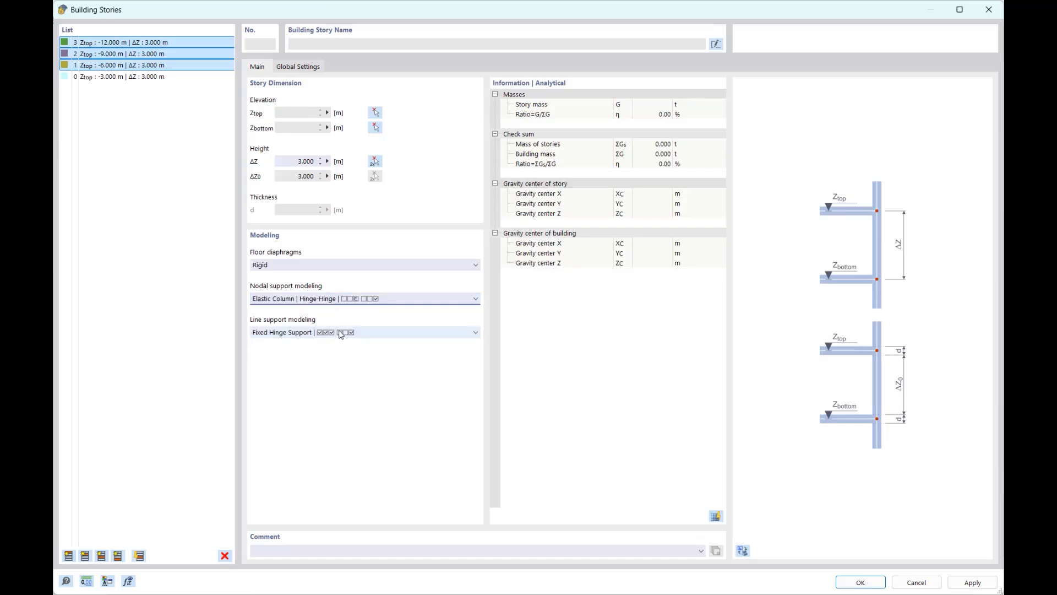
left_click(342, 332)
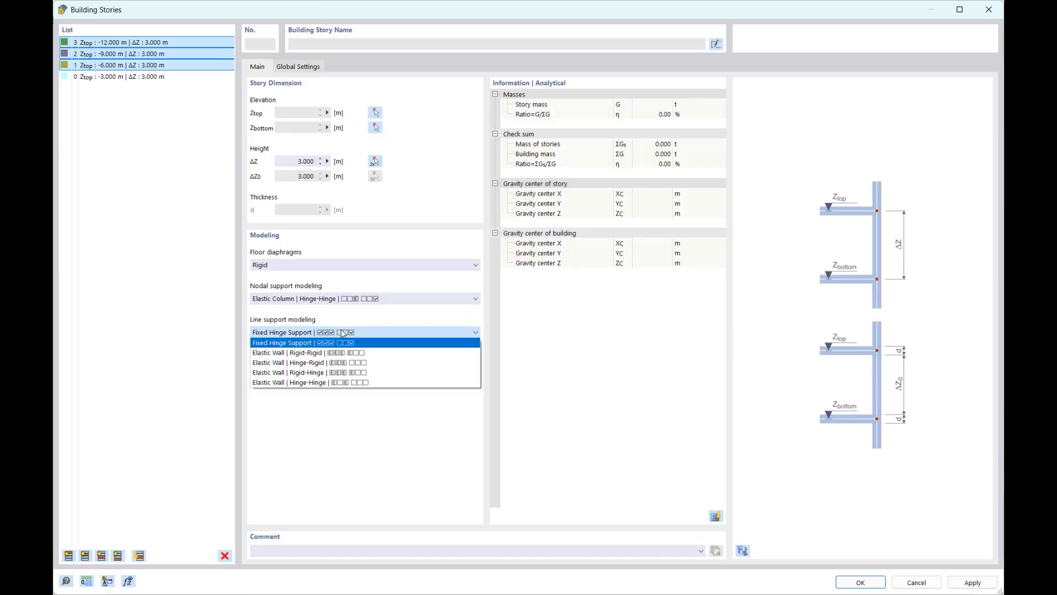
left_click(310, 382)
- Set the lowest story's nodal supports to Elastic Column | Rigid-Hinge and its line supports to Elastic Wall | Rigid-Hinge, and apply the story settings
left_click(177, 76)
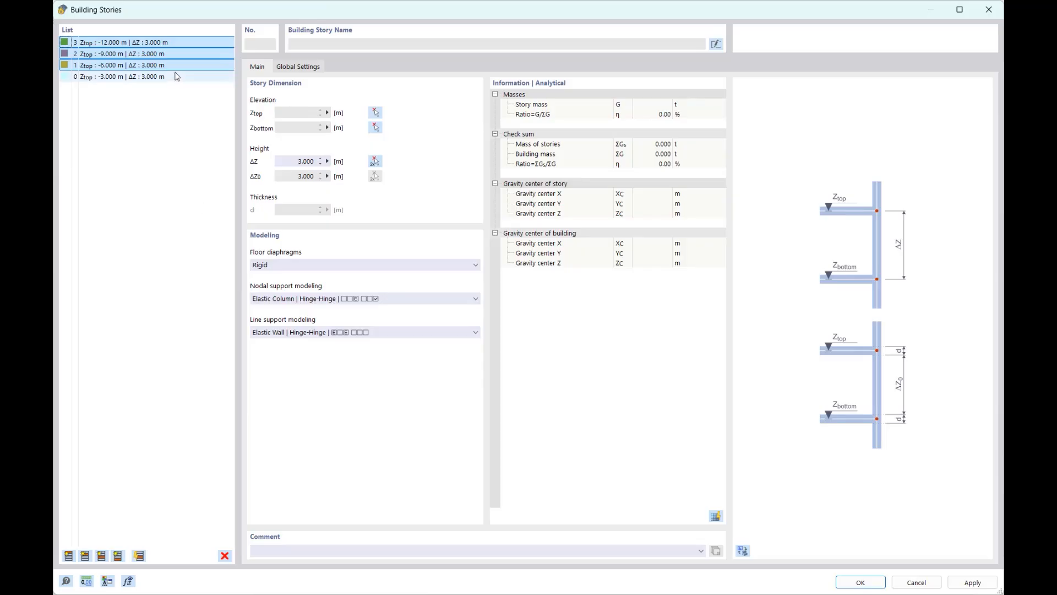
left_click(311, 299)
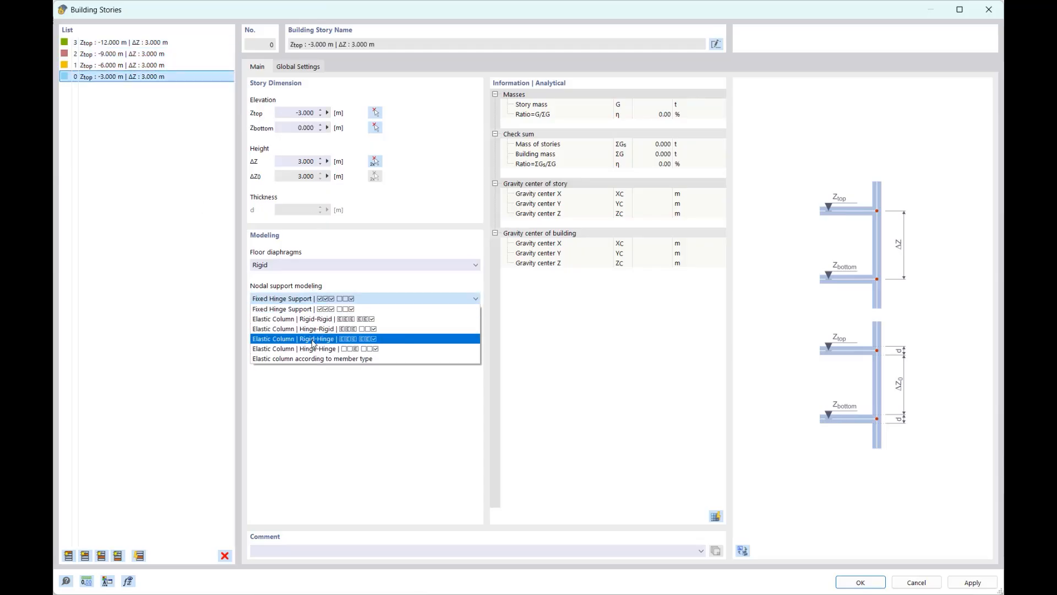
left_click(303, 341)
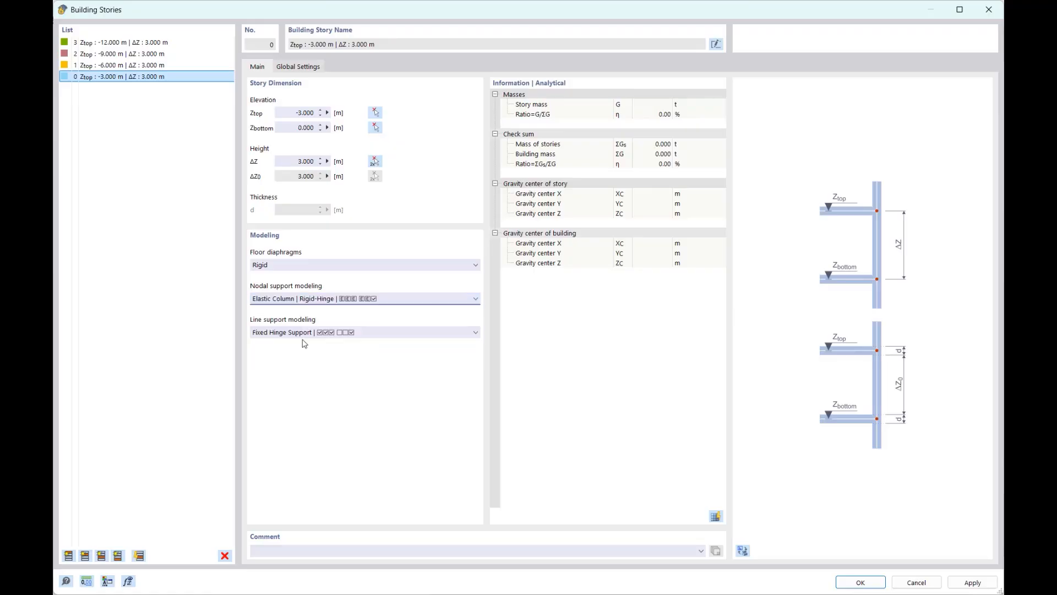
left_click(332, 334)
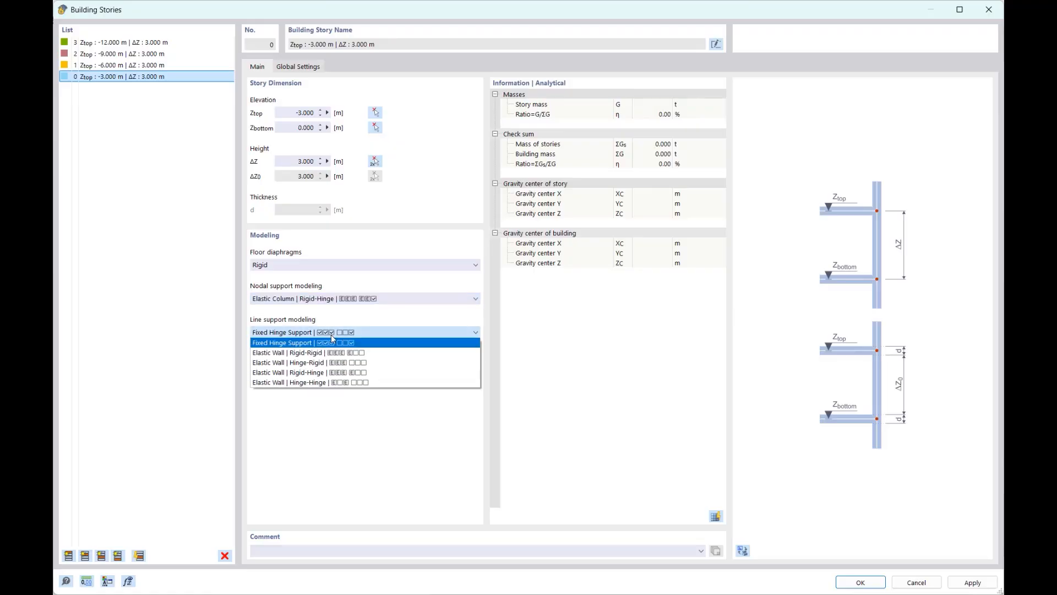
left_click(301, 374)
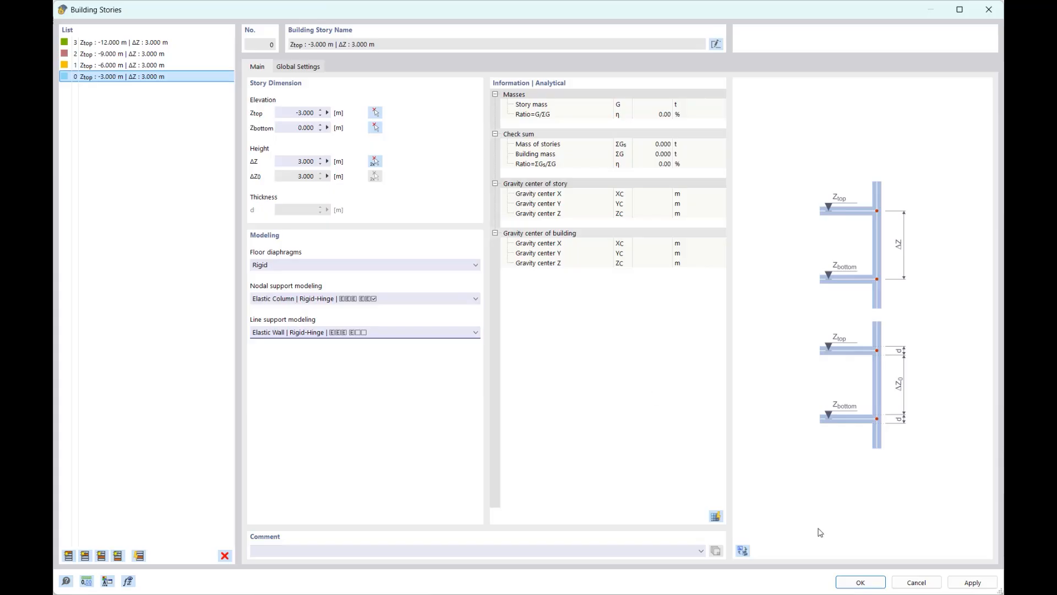
left_click(862, 582)
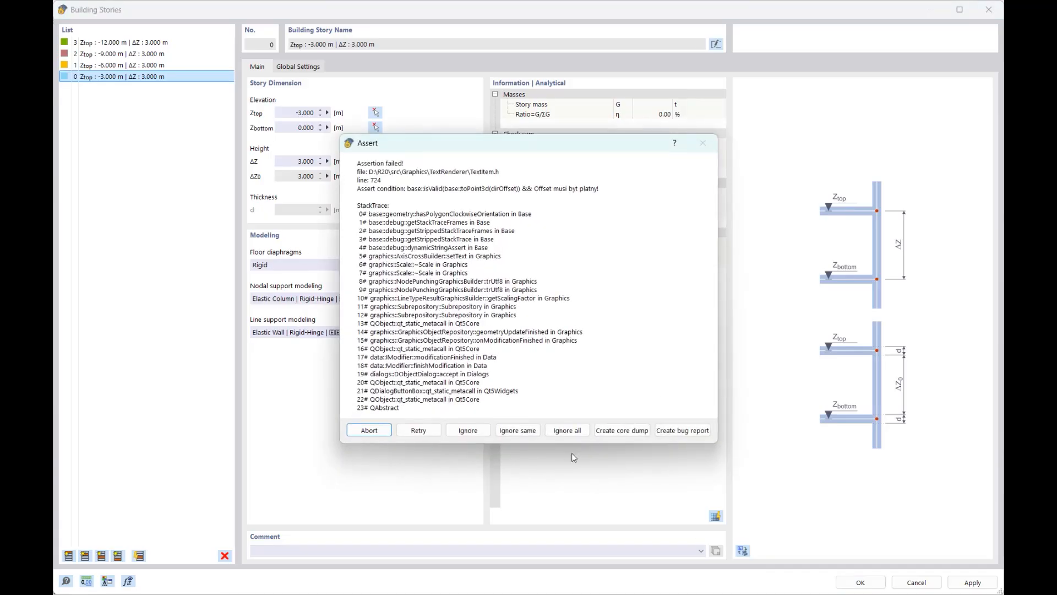
left_click(568, 429)
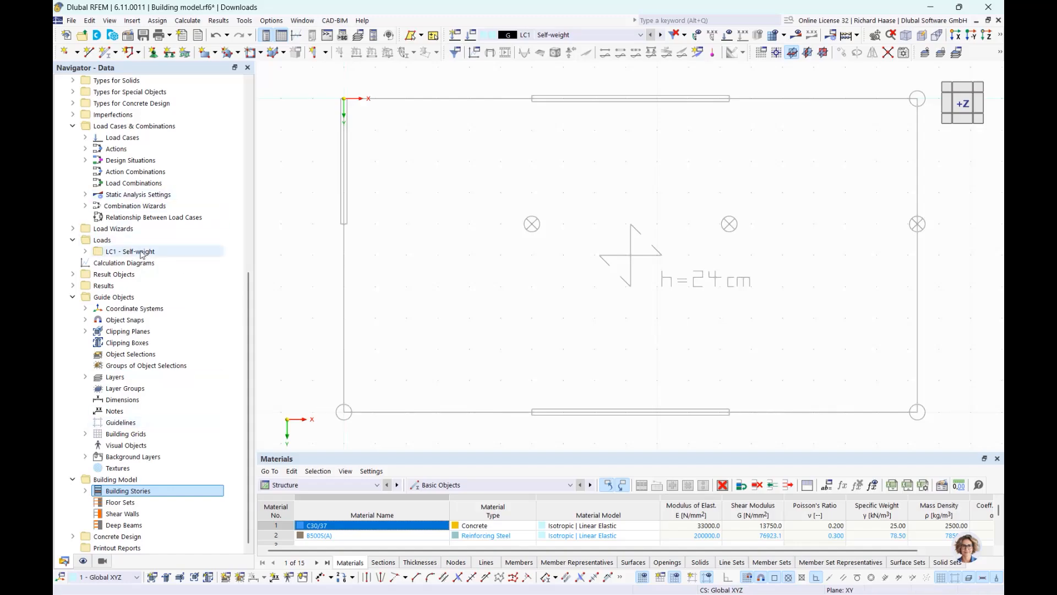
- Delete the two default sections CIRCLE_M1 500 and R_M1 200/400 from the model
scroll(141, 253, "up", 6)
scroll(141, 253, "up", 4)
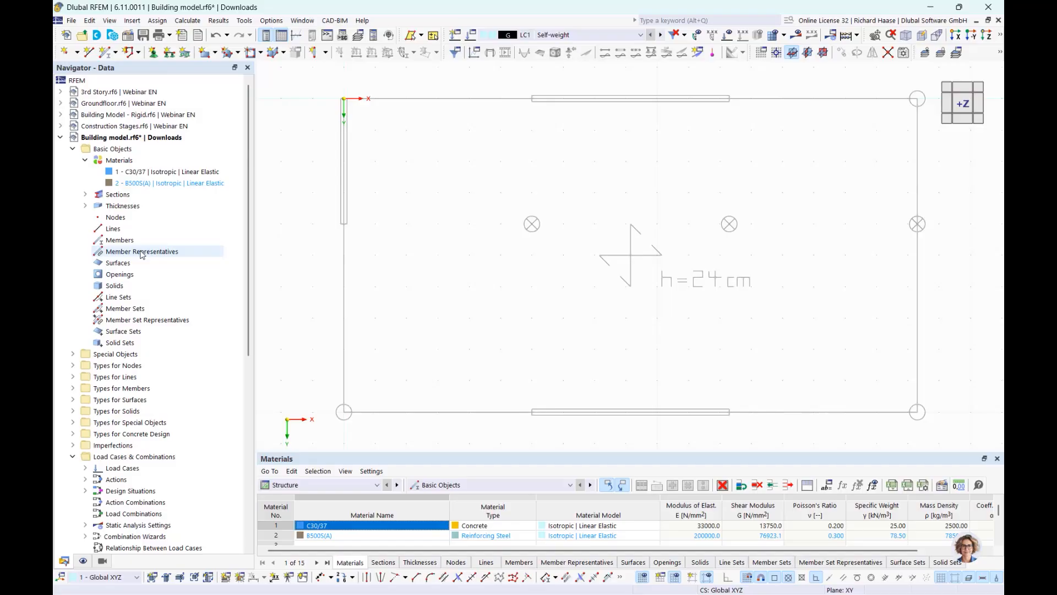
double_click(119, 198)
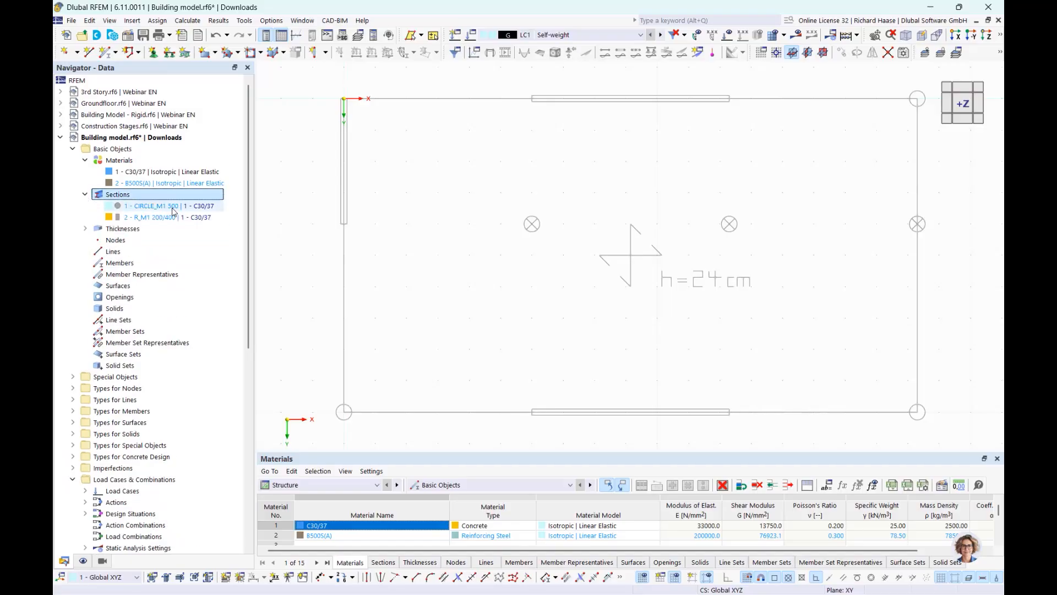
left_click(169, 209)
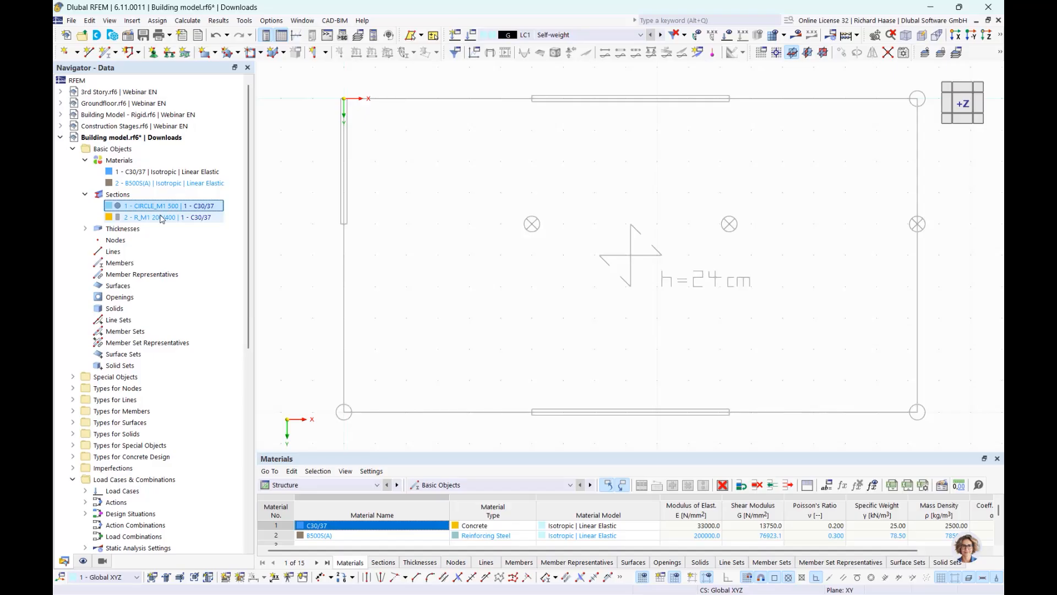
left_click(161, 218, "ctrl")
key("Delete")
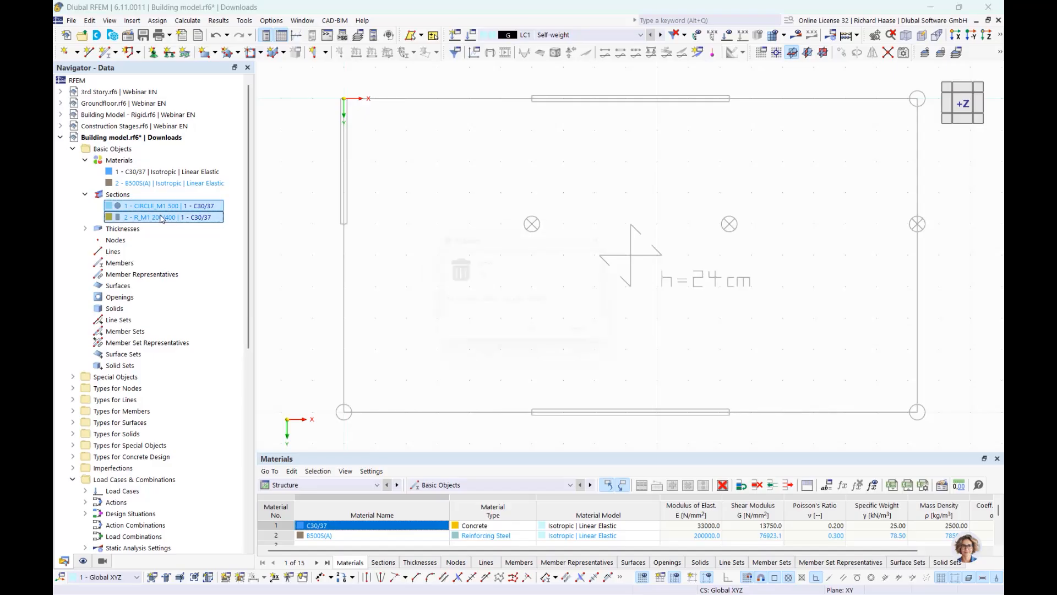
key("Return")
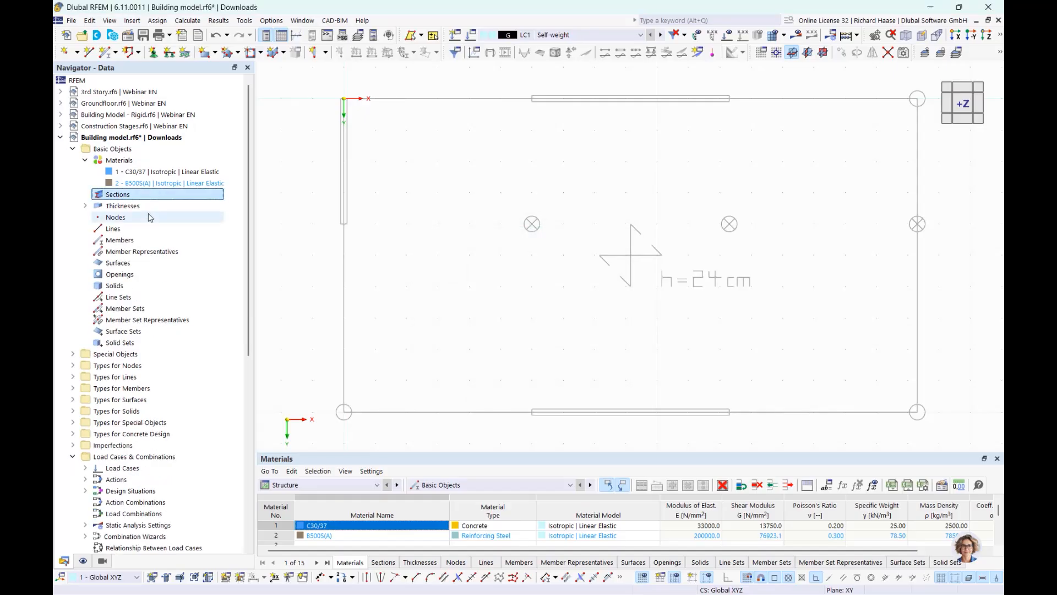
- Delete the two default uniform thicknesses of 200 mm and 240 mm
left_click(85, 205)
left_click(122, 218)
left_click(124, 228, "ctrl")
key("Delete")
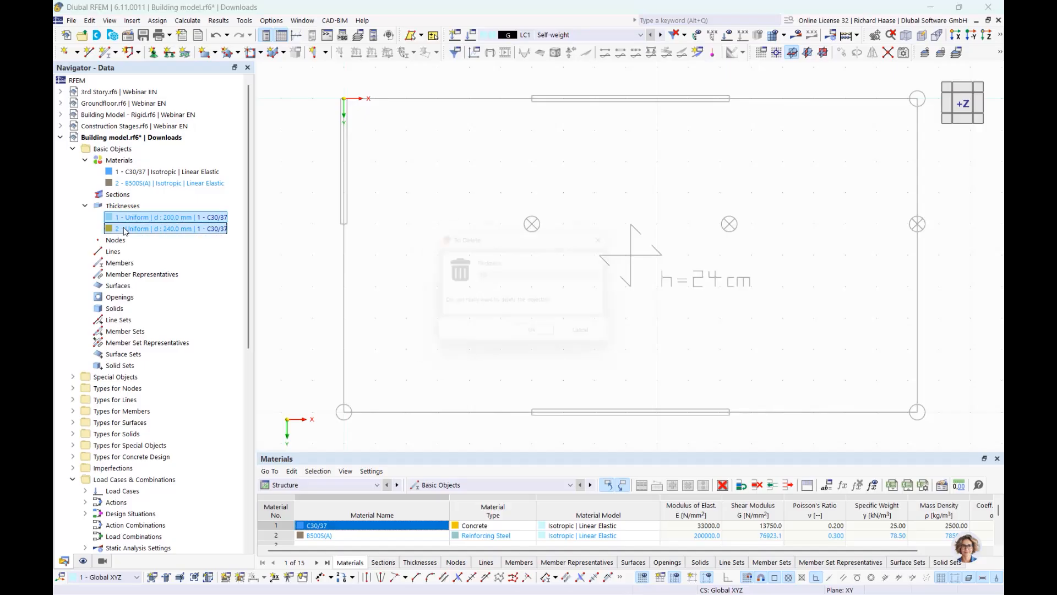
key("Return")
- Start a new massive circular section in C30/37 concrete with a diameter of 200 mm
left_click(145, 196)
right_click(145, 197)
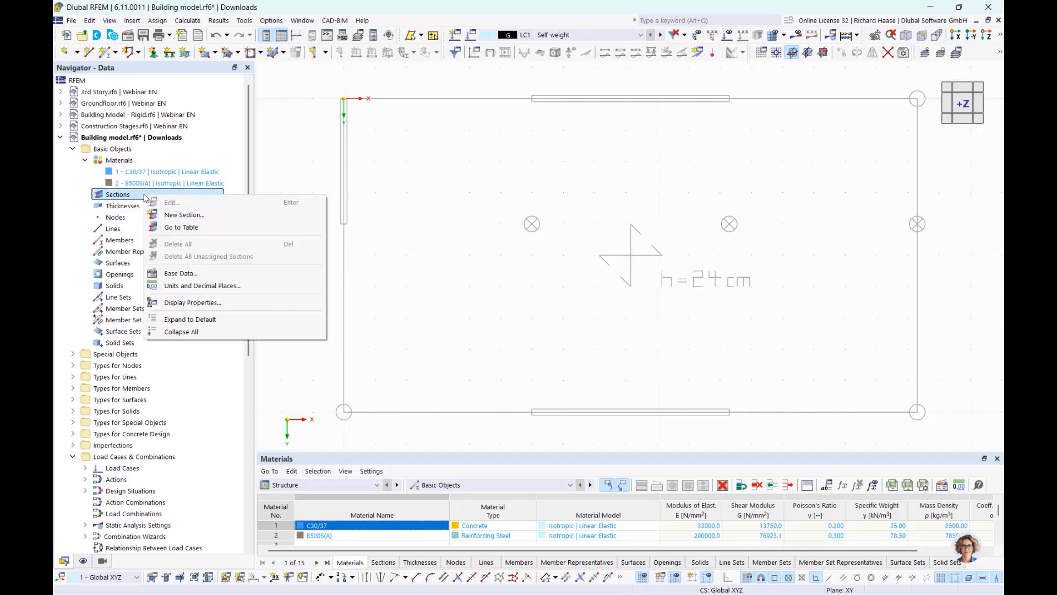
left_click(182, 215)
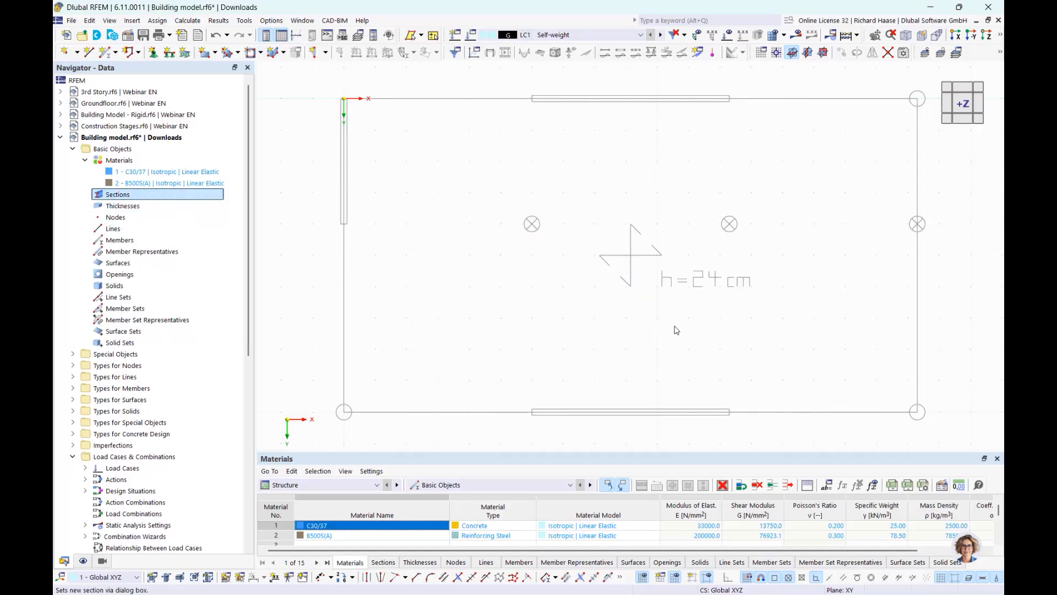
left_click_drag(572, 28, 588, 446)
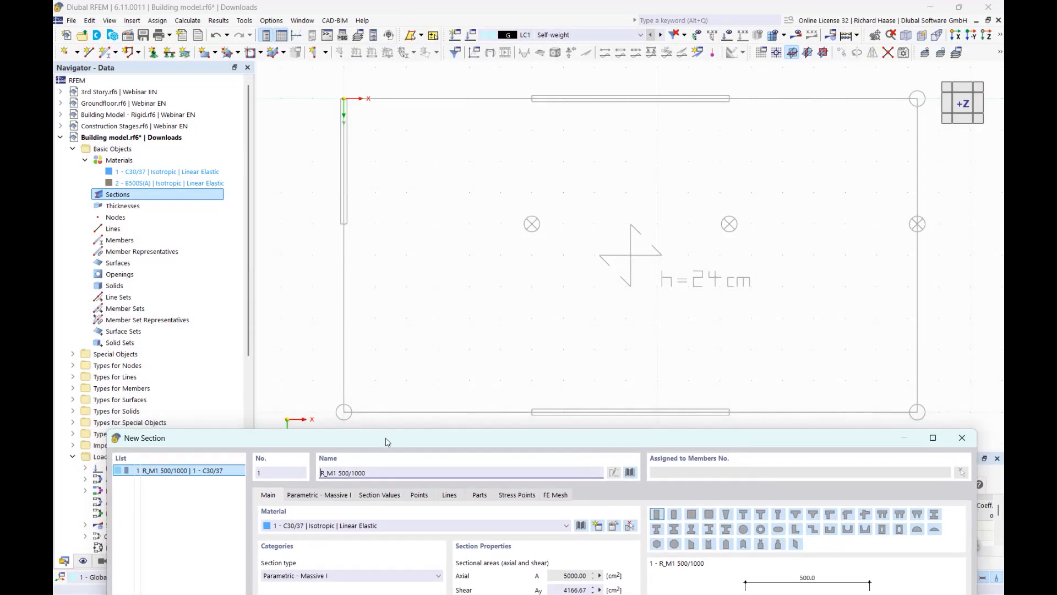
left_click_drag(388, 439, 395, 50)
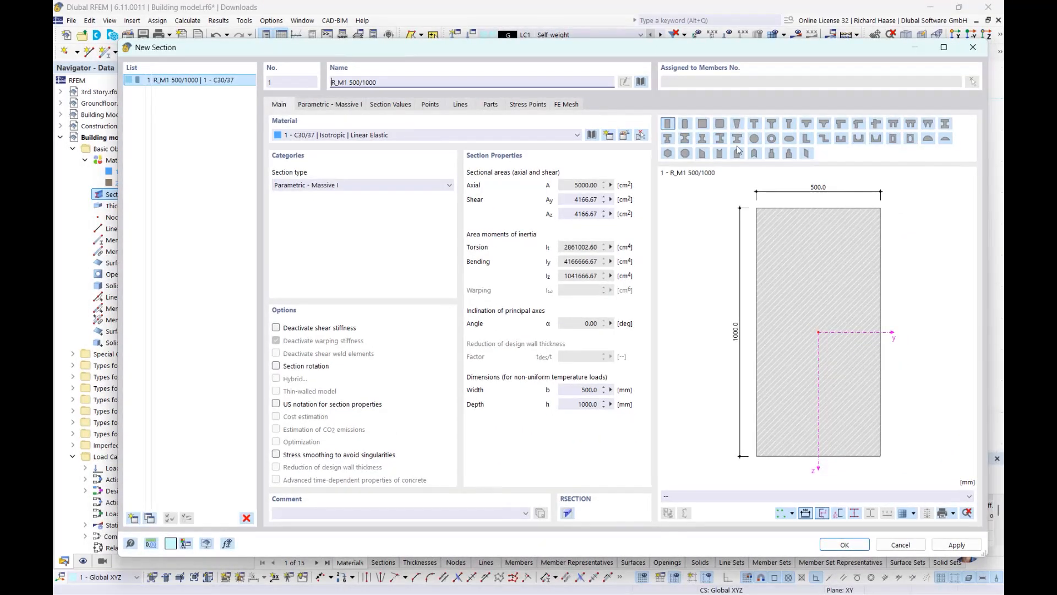
left_click(754, 138)
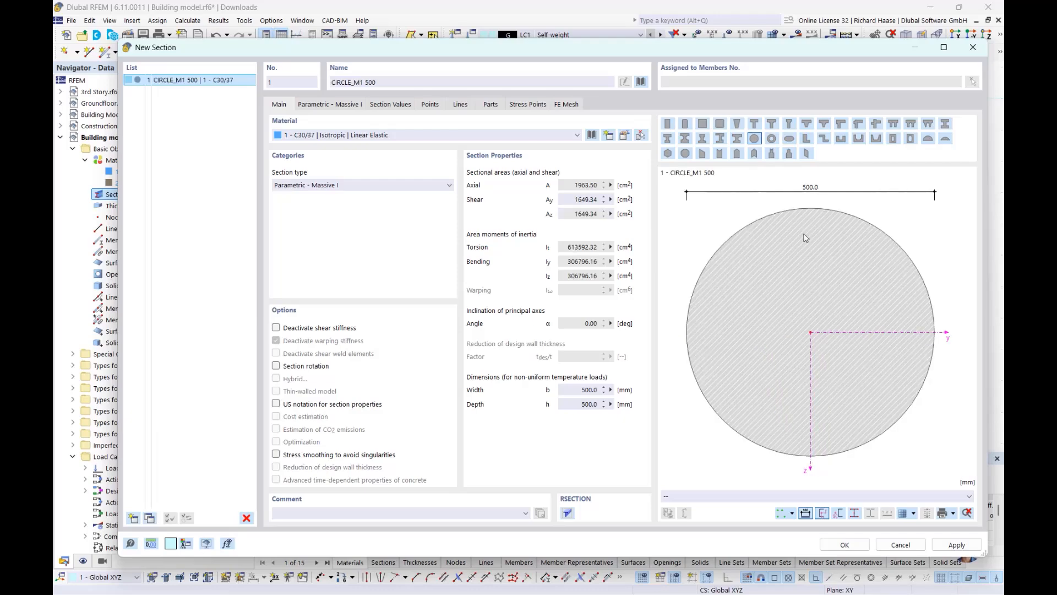
left_click(300, 105)
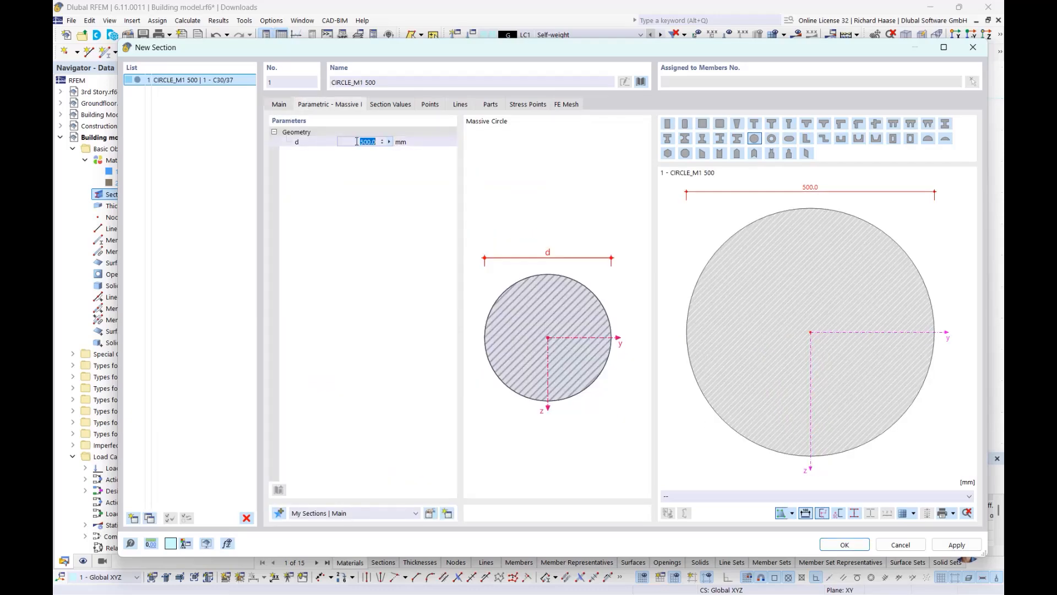
type("200")
key("Return")
- Set the circular section's diameter to 500 mm by measuring across the lower-left column circle on the floor plan, and create the section
left_click(365, 144)
left_click(389, 142)
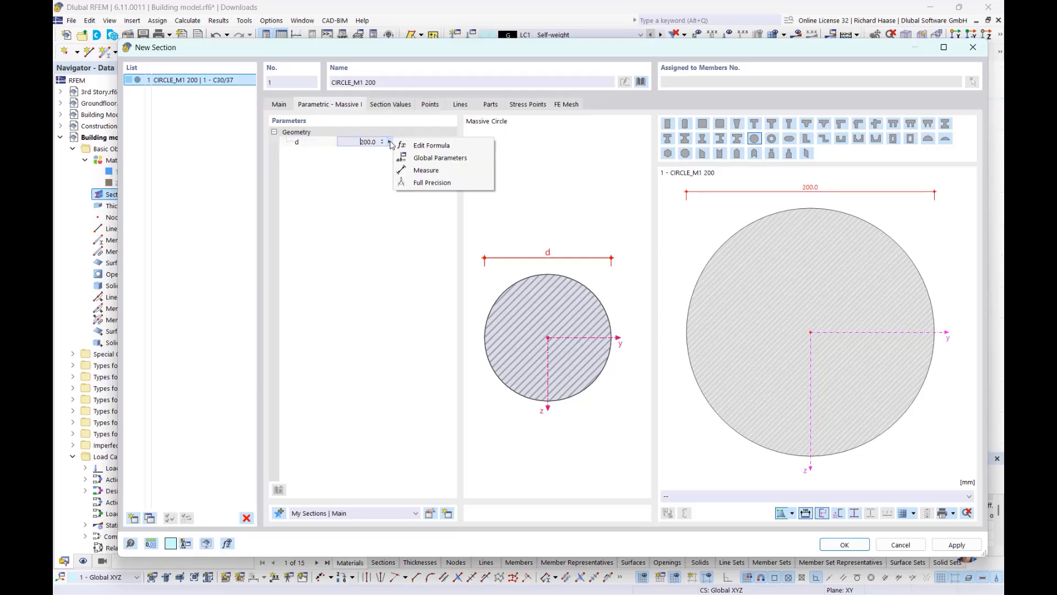
left_click(430, 171)
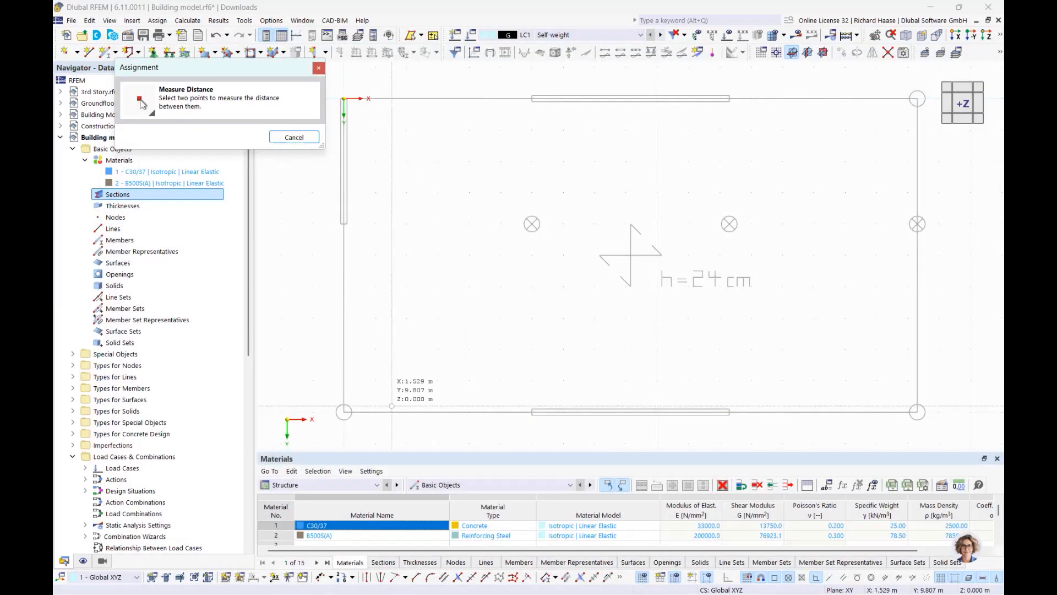
scroll(347, 380, "up", 2)
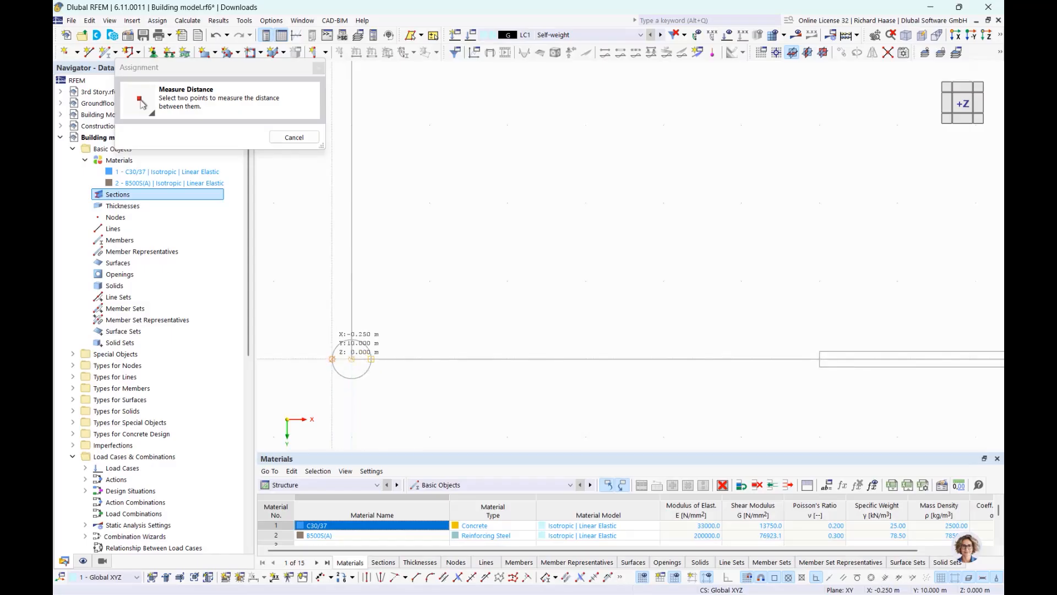
left_click(332, 358)
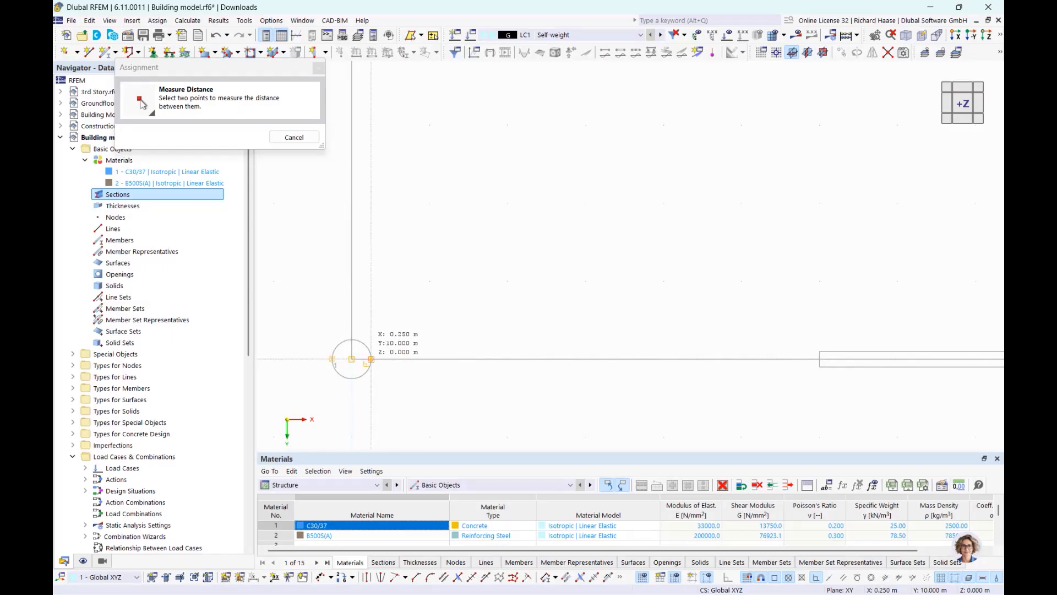
left_click(370, 358)
left_click(329, 140)
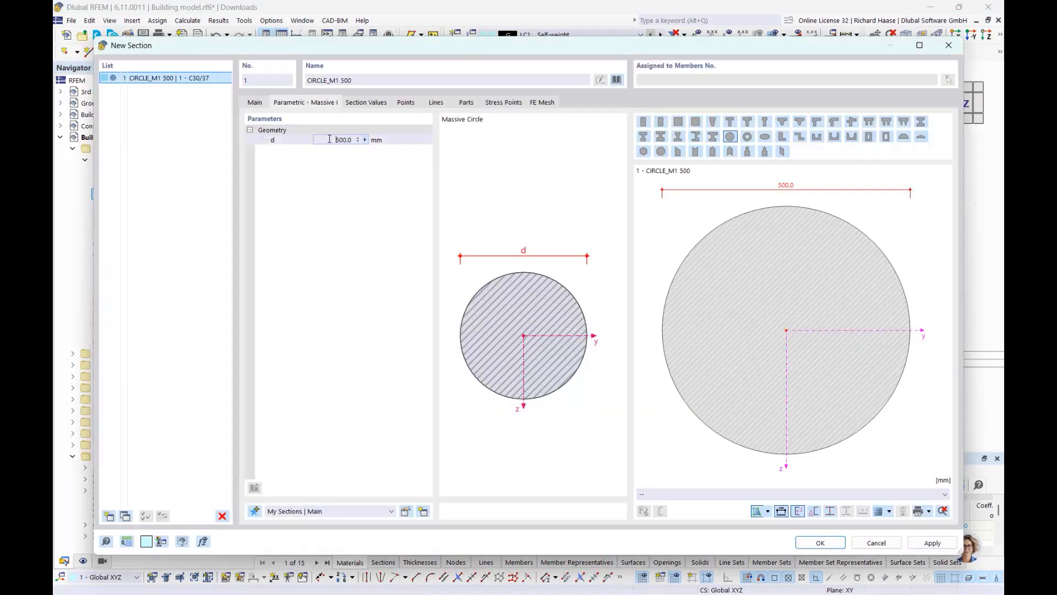
key("Return")
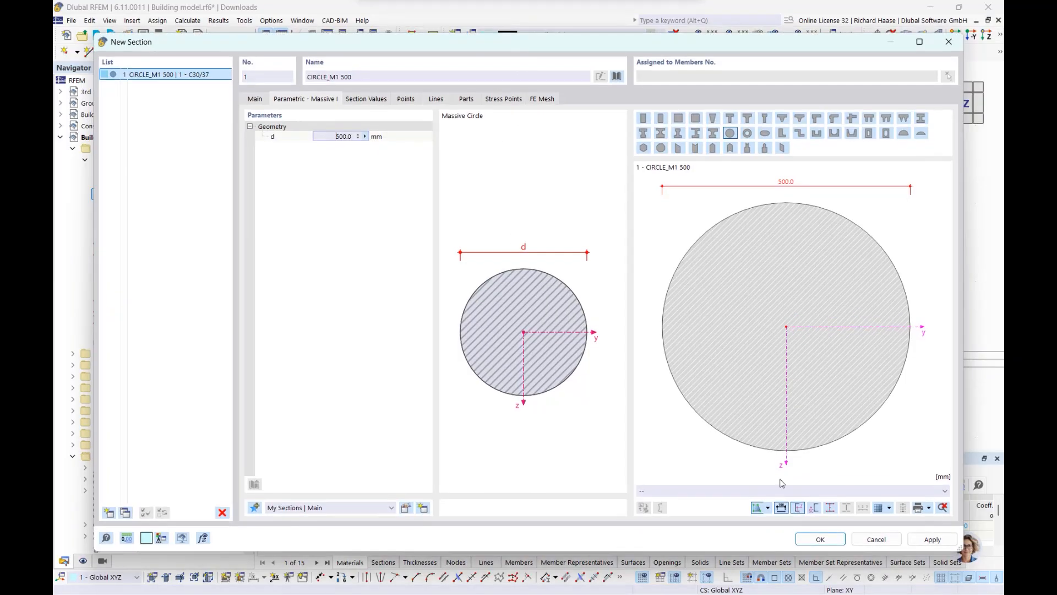
left_click(820, 539)
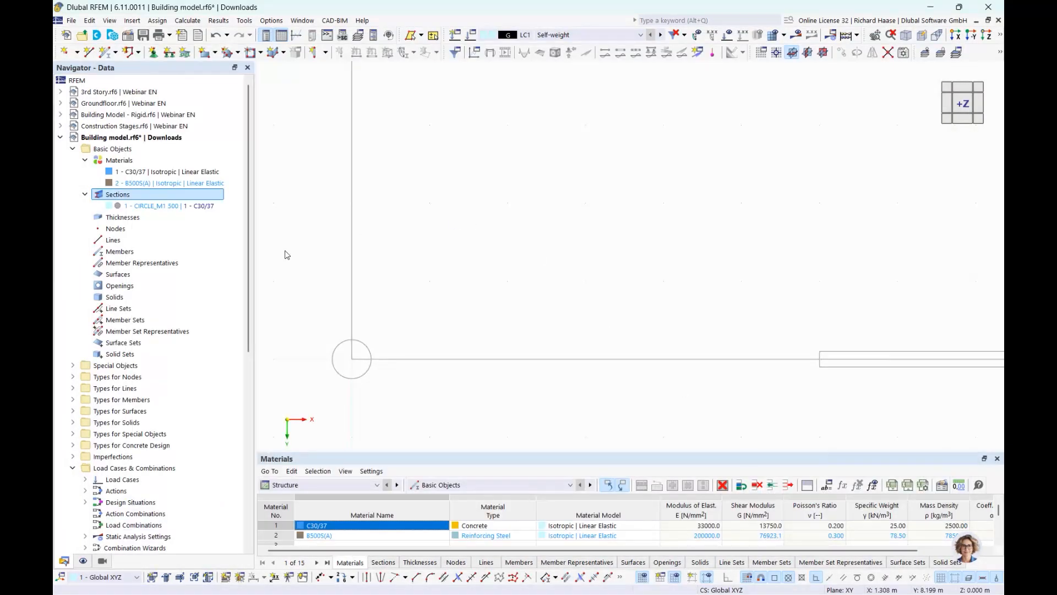
- Start a new uniform thickness in C30/37 concrete with a value of 300 mm
scroll(415, 224, "down", 3)
mouse_move(503, 234)
middle_mouse_down()
mouse_move(442, 337)
mouse_move(508, 251)
middle_mouse_up()
scroll(447, 327, "down", 3)
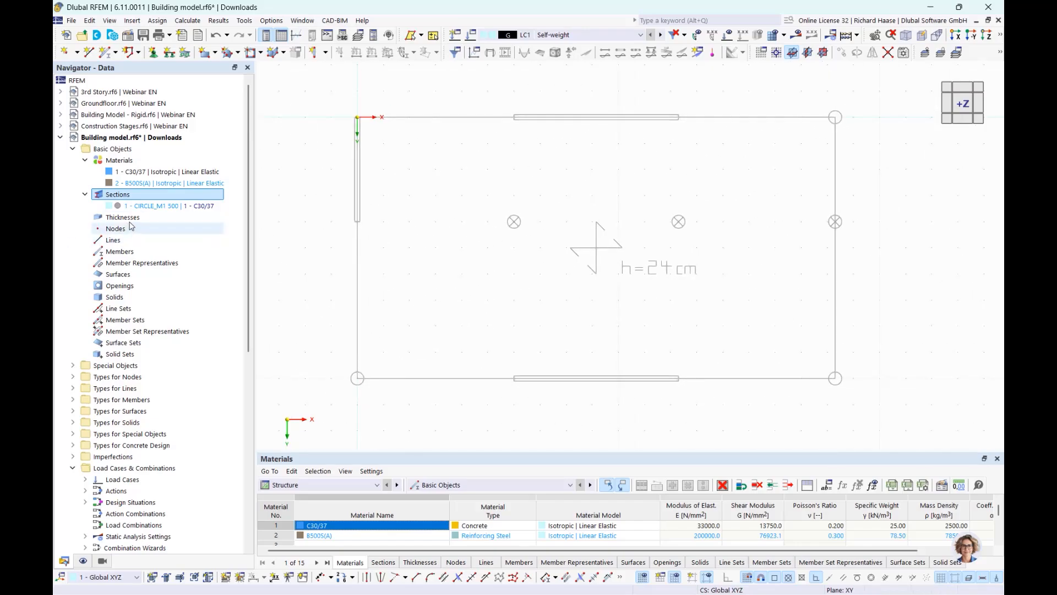
right_click(178, 219)
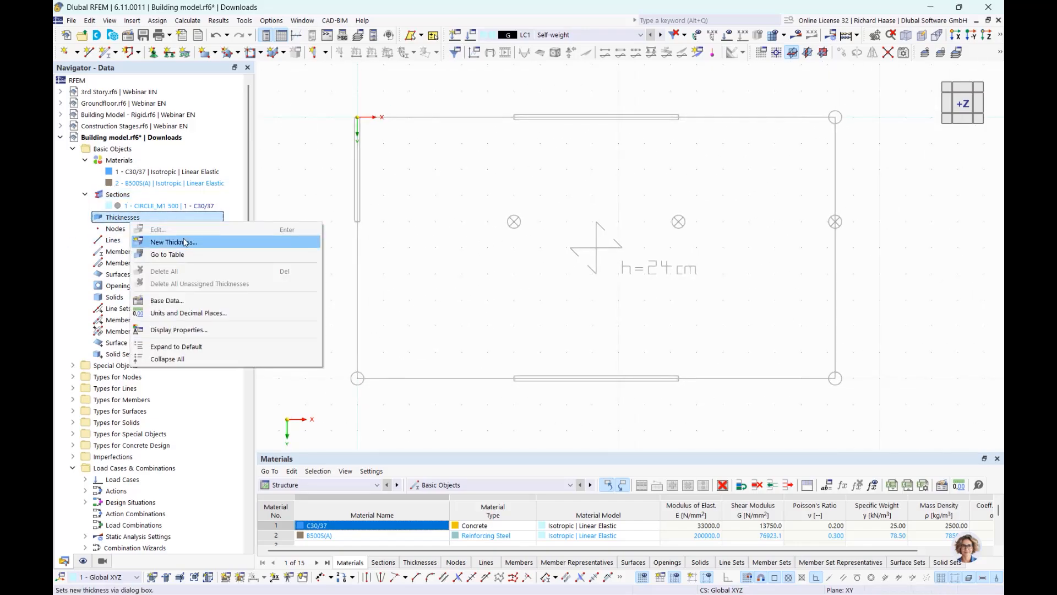
left_click(184, 243)
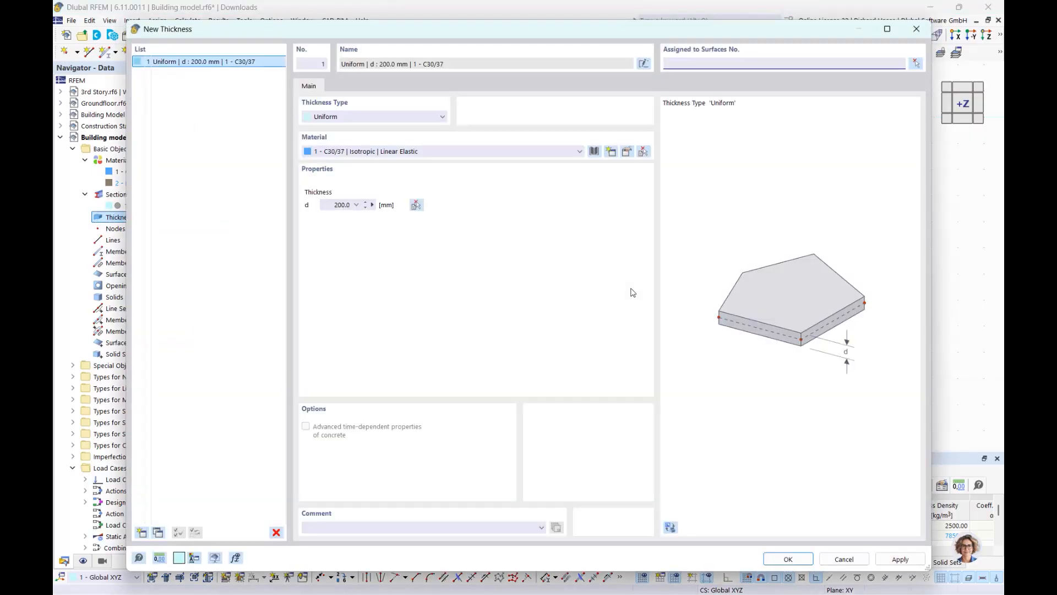
double_click(337, 205)
type("300")
left_click(352, 527)
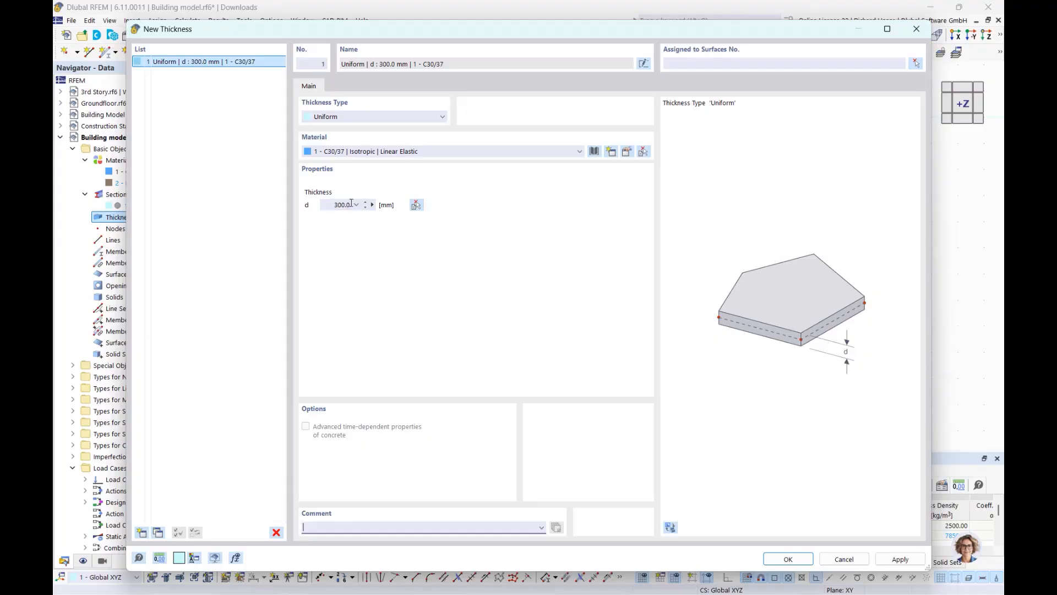
- Set the thickness to 200 mm by measuring across the end of the left wall on the floor plan
left_click(373, 205)
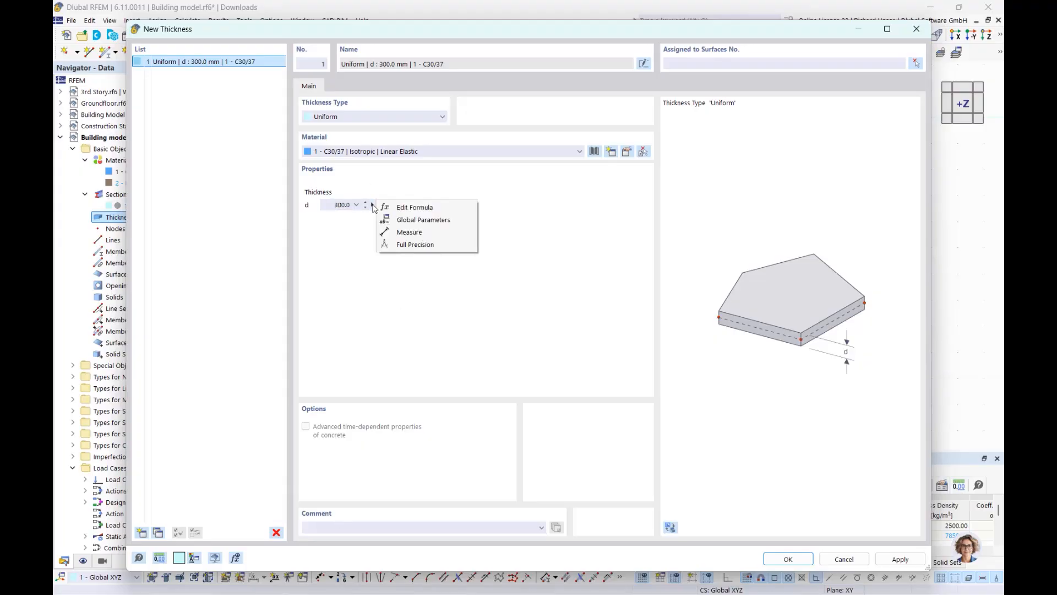
left_click(407, 232)
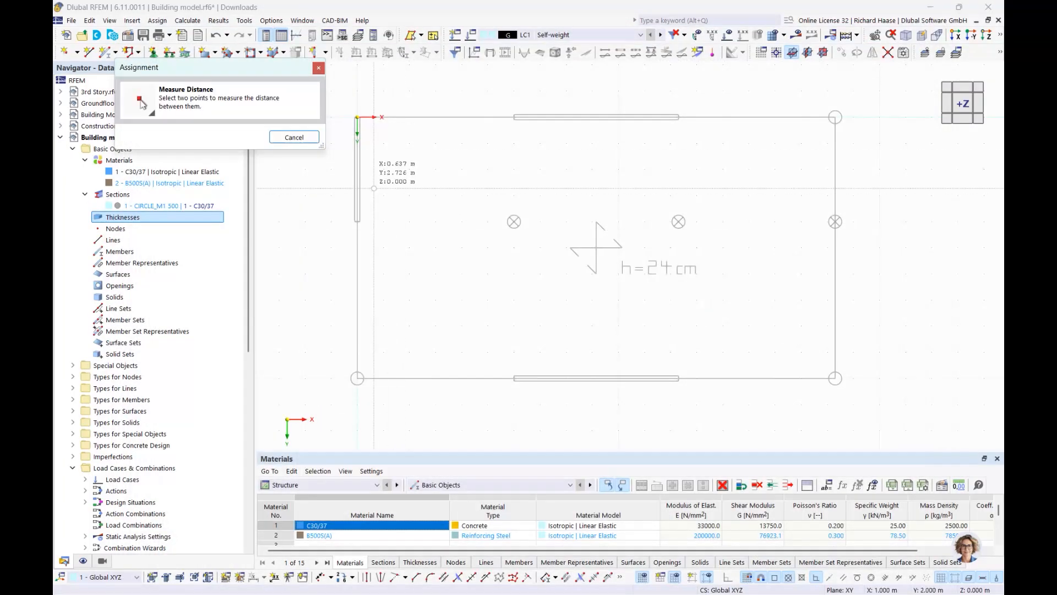
scroll(366, 189, "up", 5)
middle_click_drag(371, 217, 380, 250)
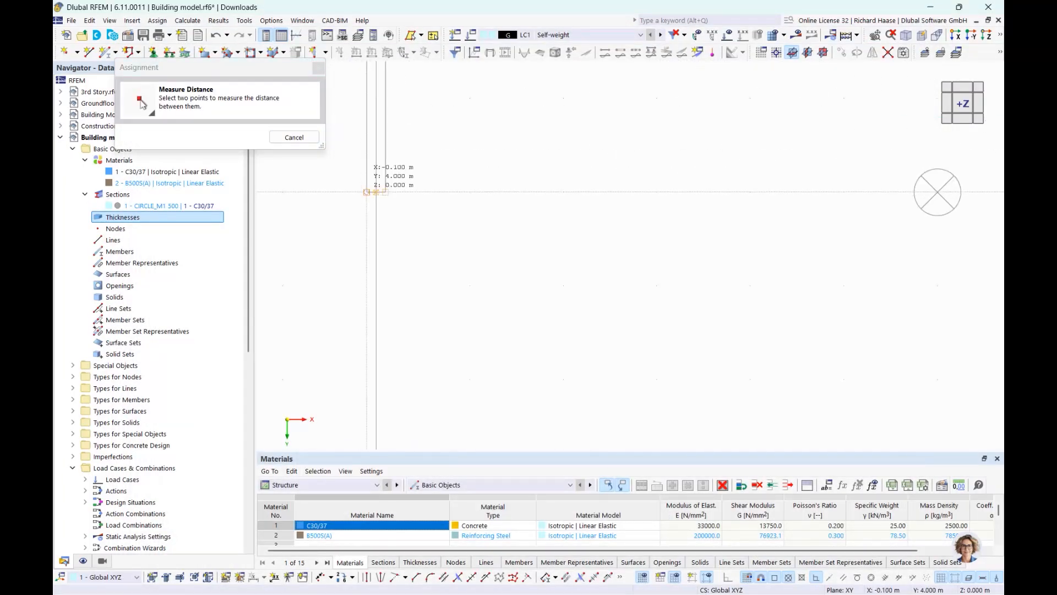
left_click(385, 192)
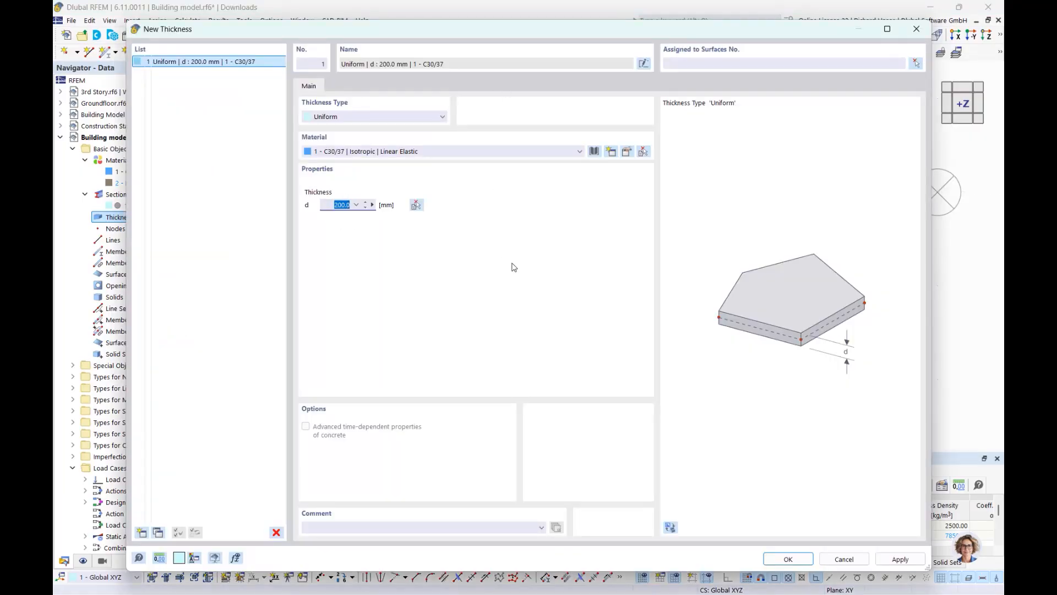
- Add a second uniform C30/37 thickness of 240 mm and create both thicknesses
left_click(141, 534)
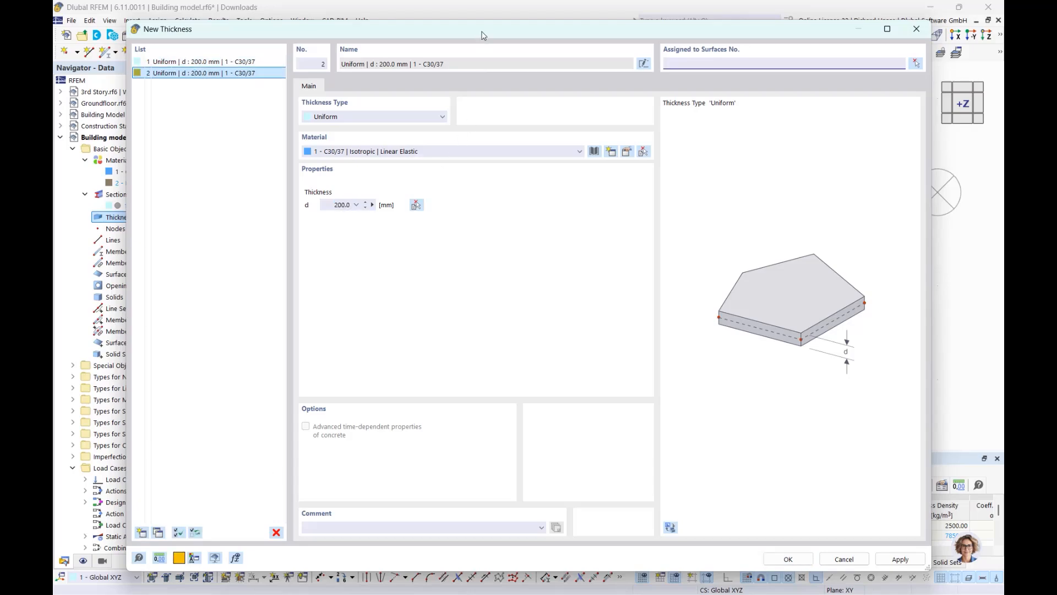
left_click_drag(482, 36, 581, 317)
left_click_drag(707, 311, 594, 110)
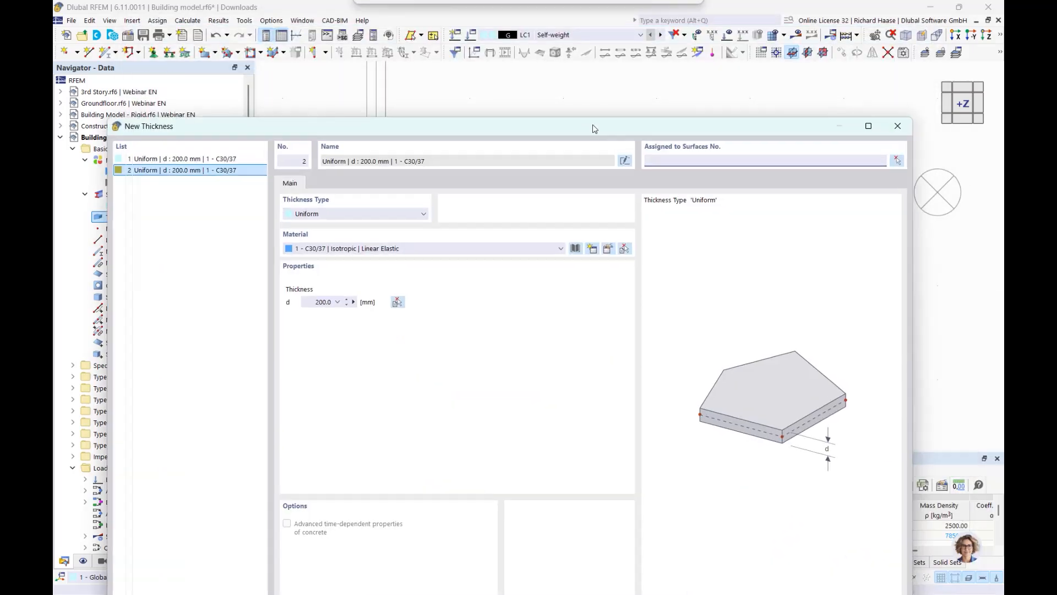
double_click(320, 297)
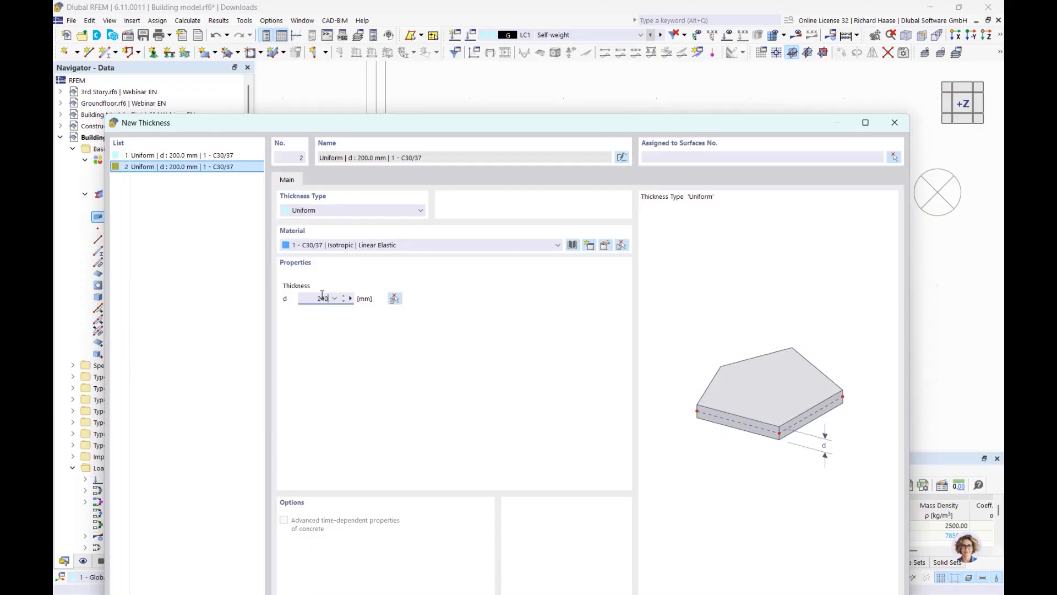
left_click_drag(503, 123, 490, 63)
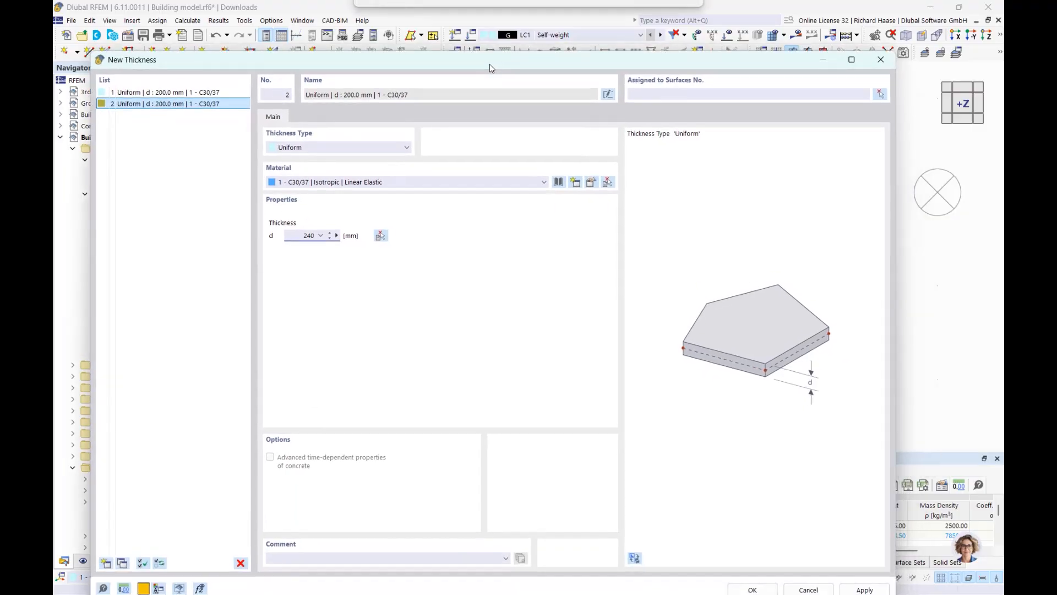
left_click(752, 588)
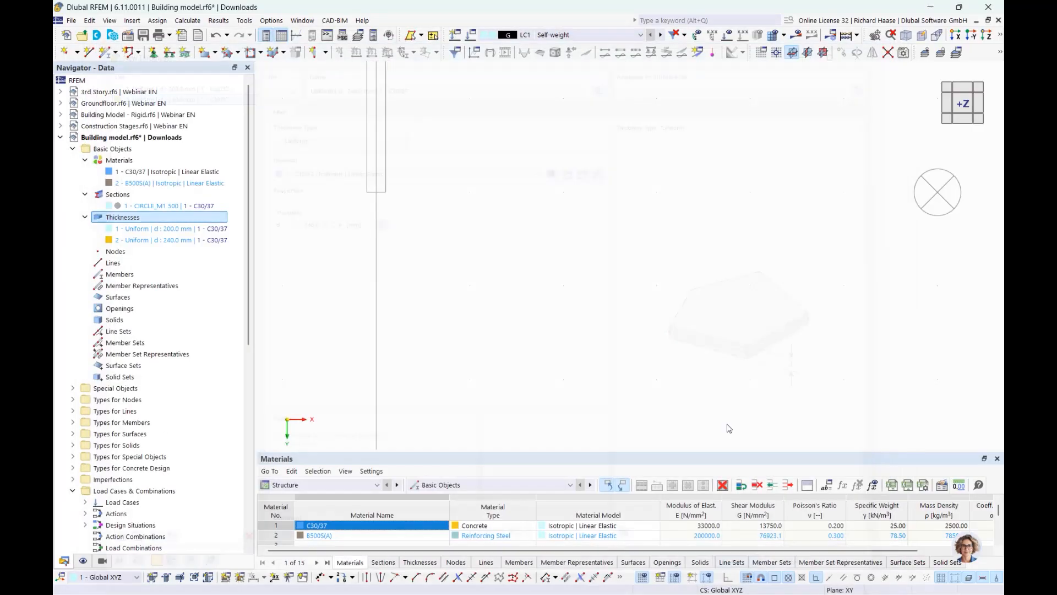
scroll(694, 298, "down", 5)
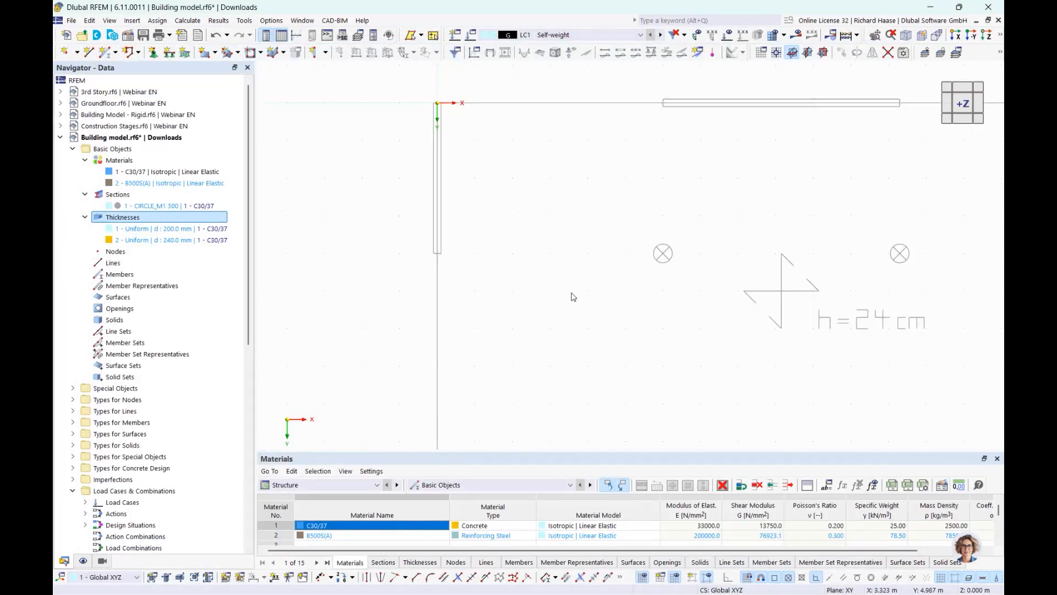
middle_click_drag(594, 292, 414, 280)
scroll(502, 285, "down", 1)
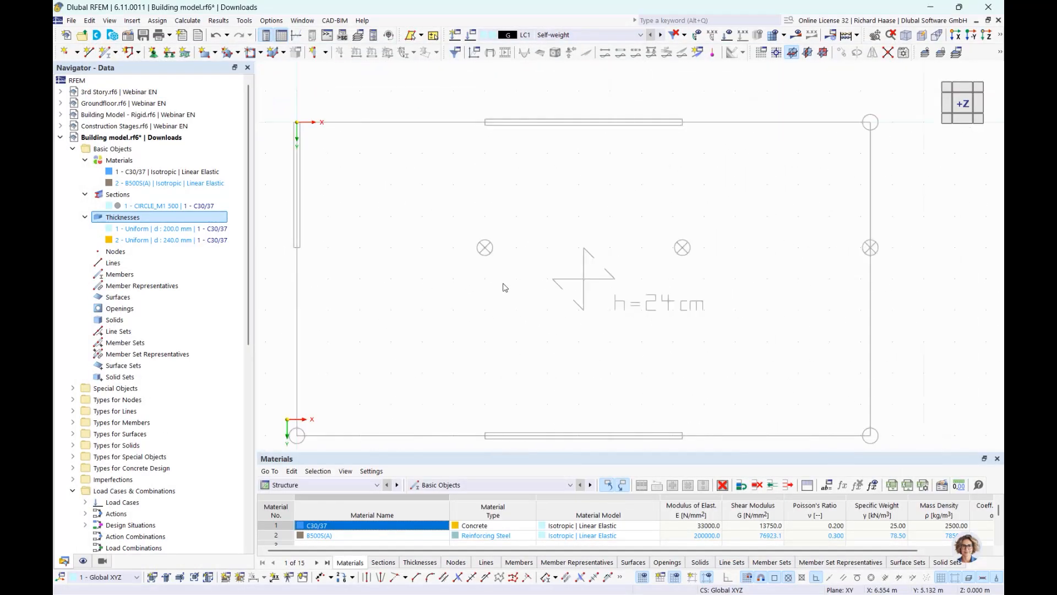
middle_click_drag(526, 276, 465, 273)
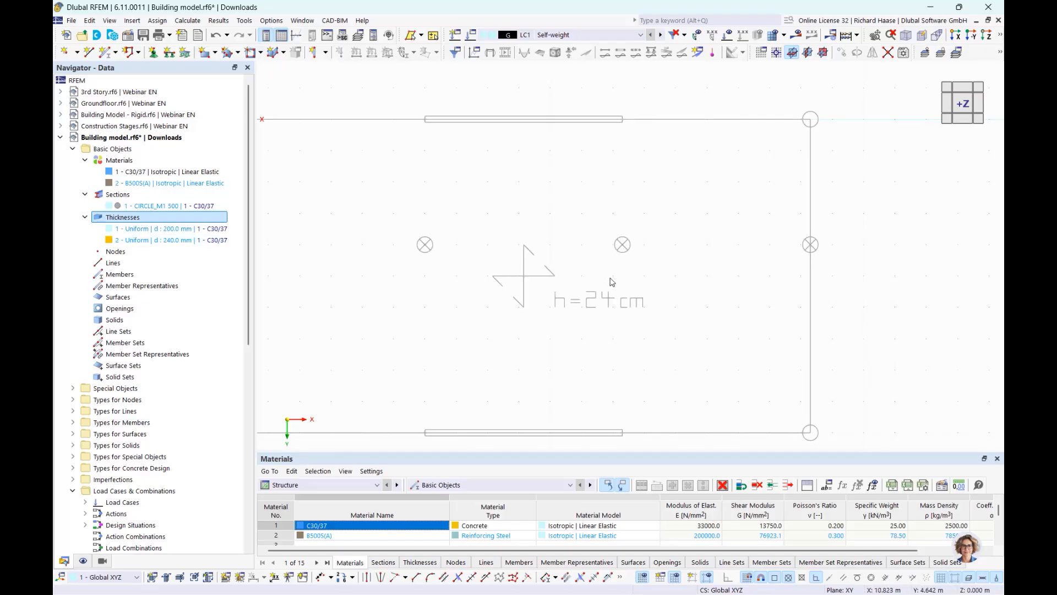
scroll(544, 296, "down", 2)
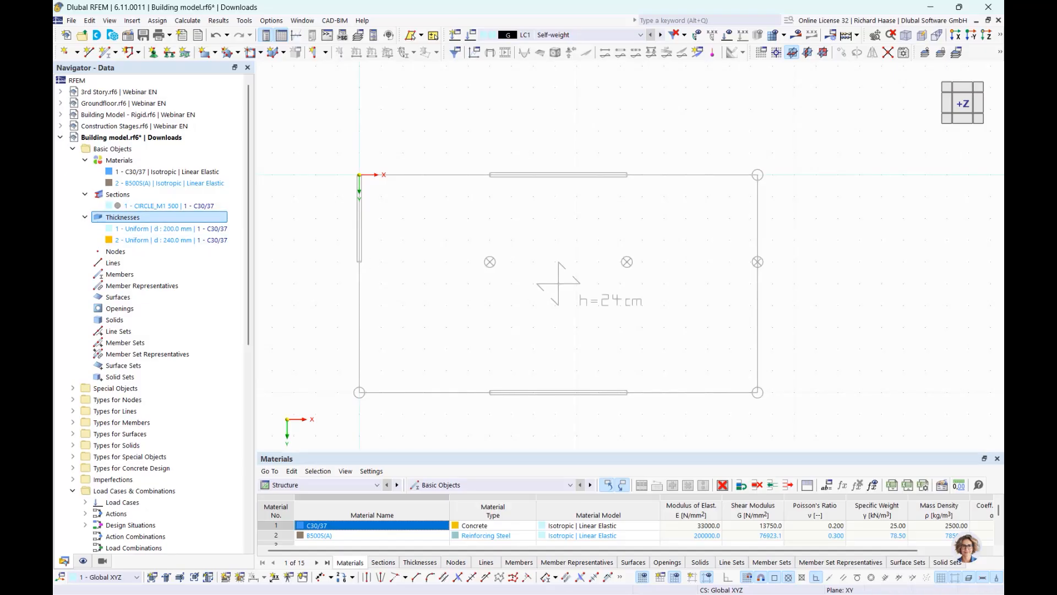
- Set the solid model rendering of surfaces to Filled incl. Thickness in the display settings
left_click(82, 561)
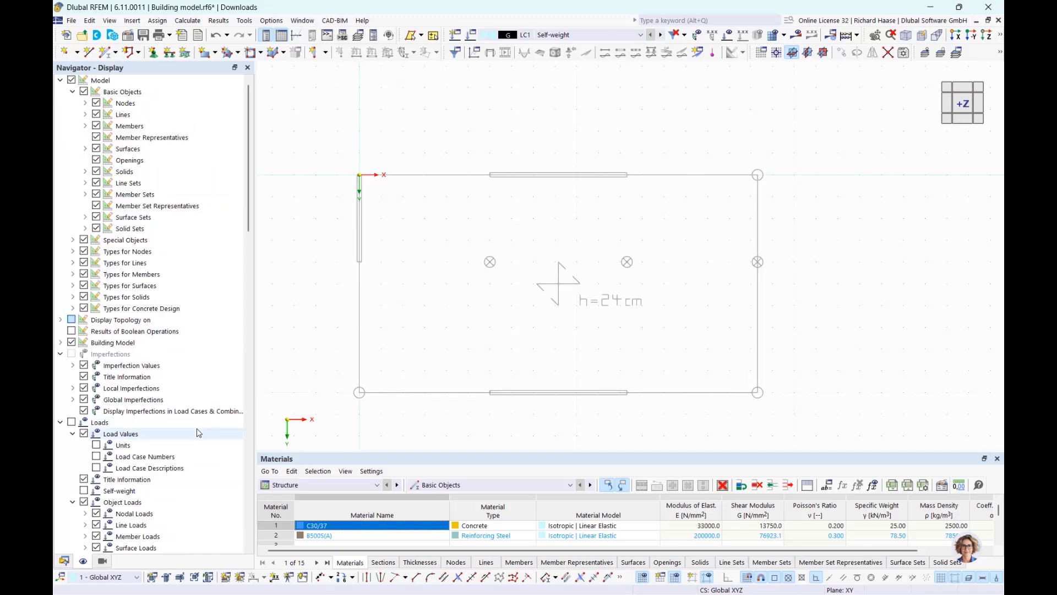
scroll(199, 433, "down", 7)
scroll(198, 433, "down", 14)
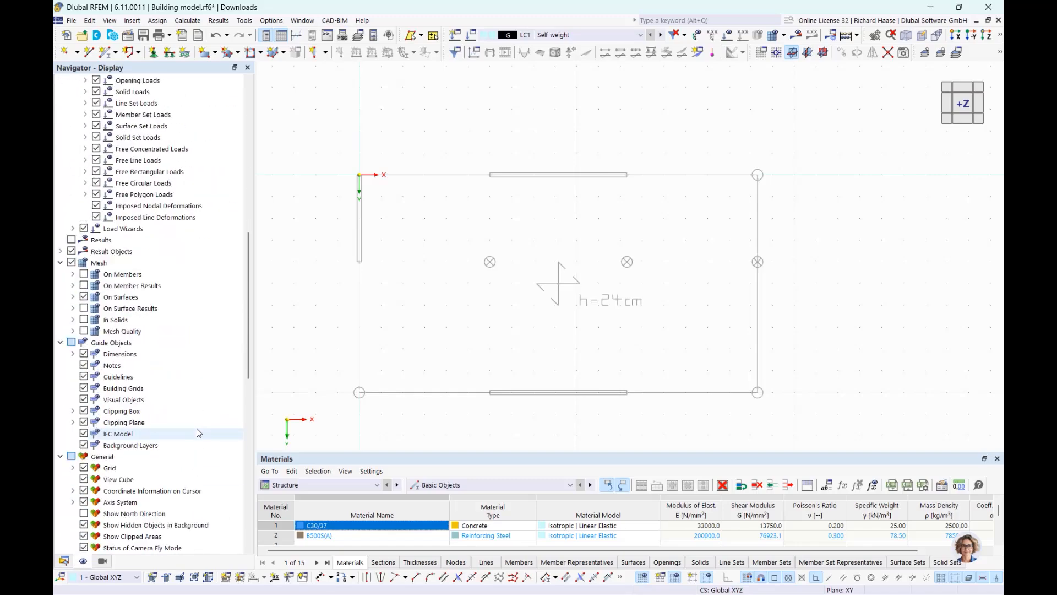
left_click_drag(246, 401, 245, 482)
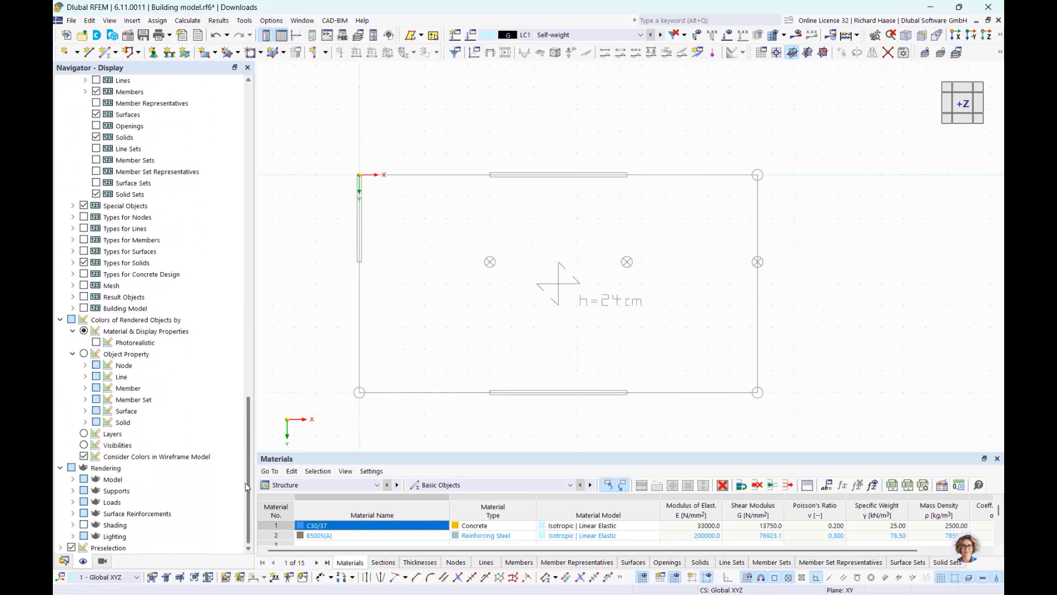
left_click(140, 469)
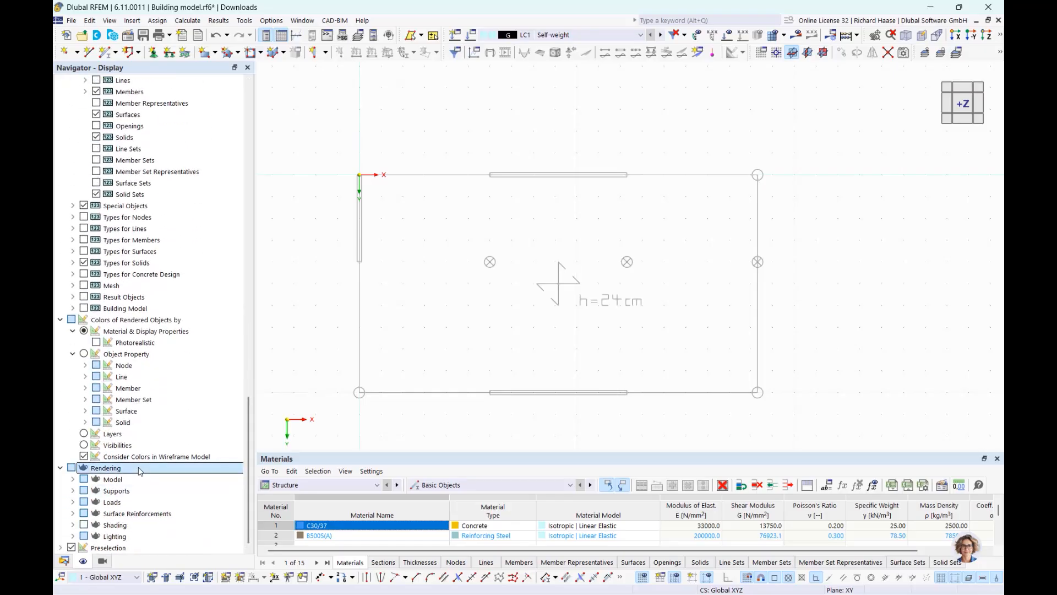
left_click(73, 479)
left_click(85, 480)
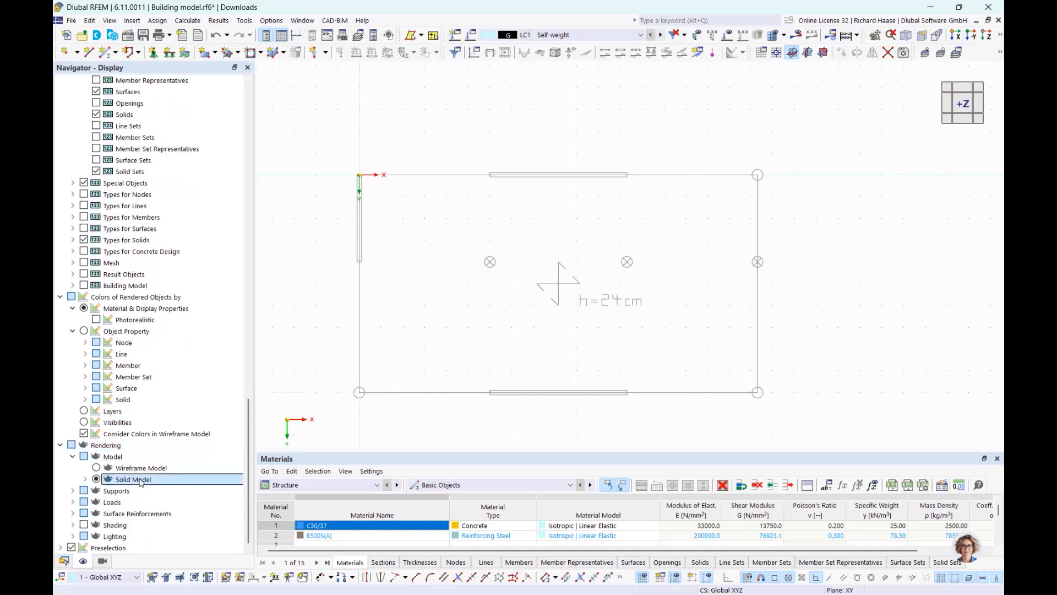
left_click(85, 479)
scroll(91, 482, "down", 1)
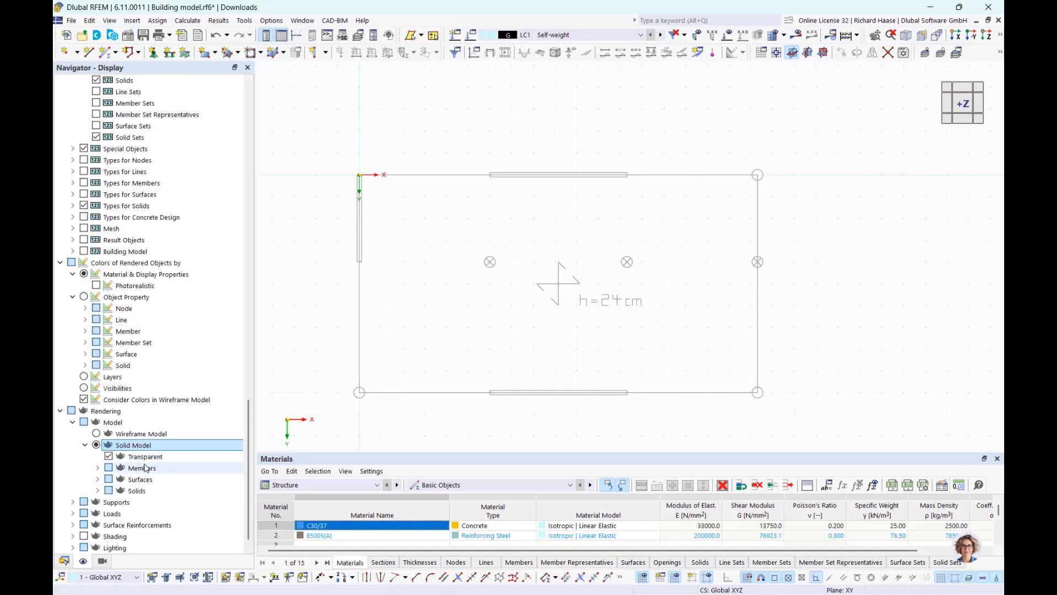
left_click(97, 479)
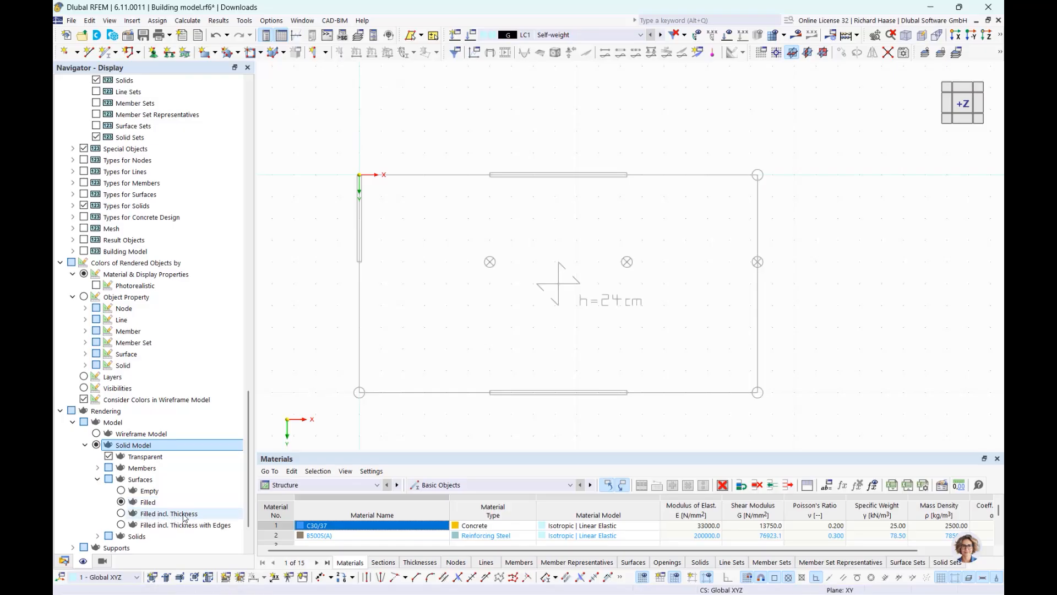
left_click(121, 513)
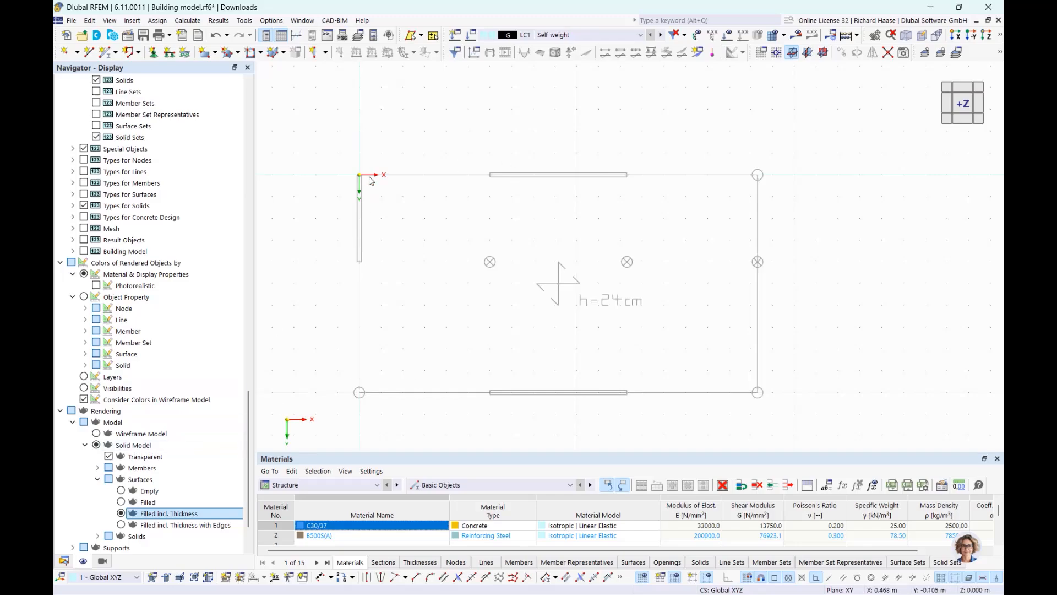
- Start a new building-model column as a beam member with the CIRCLE_M1 500 section in C30/37
left_click(326, 54)
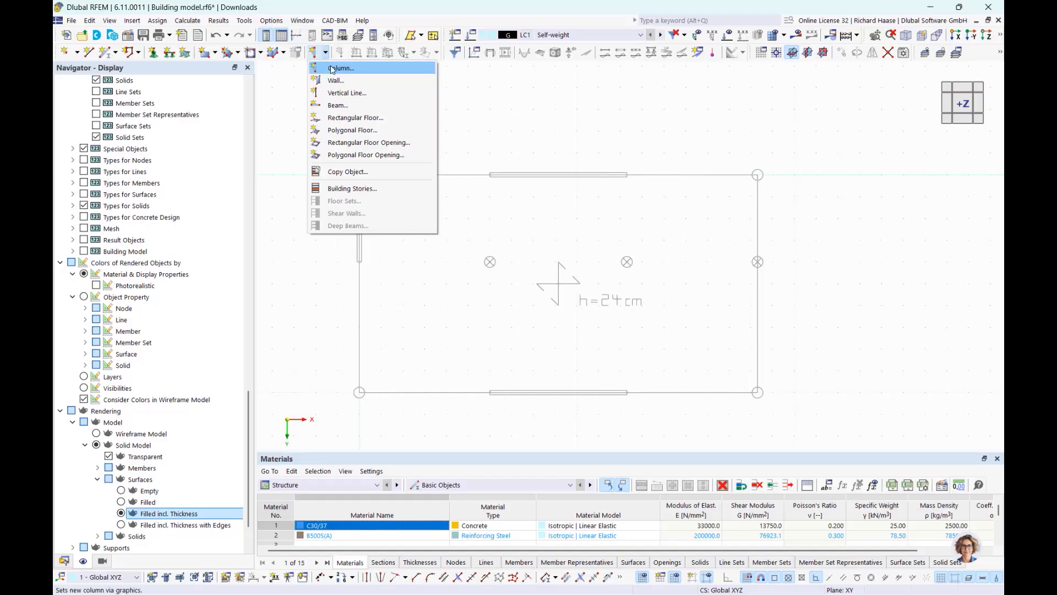
left_click(332, 69)
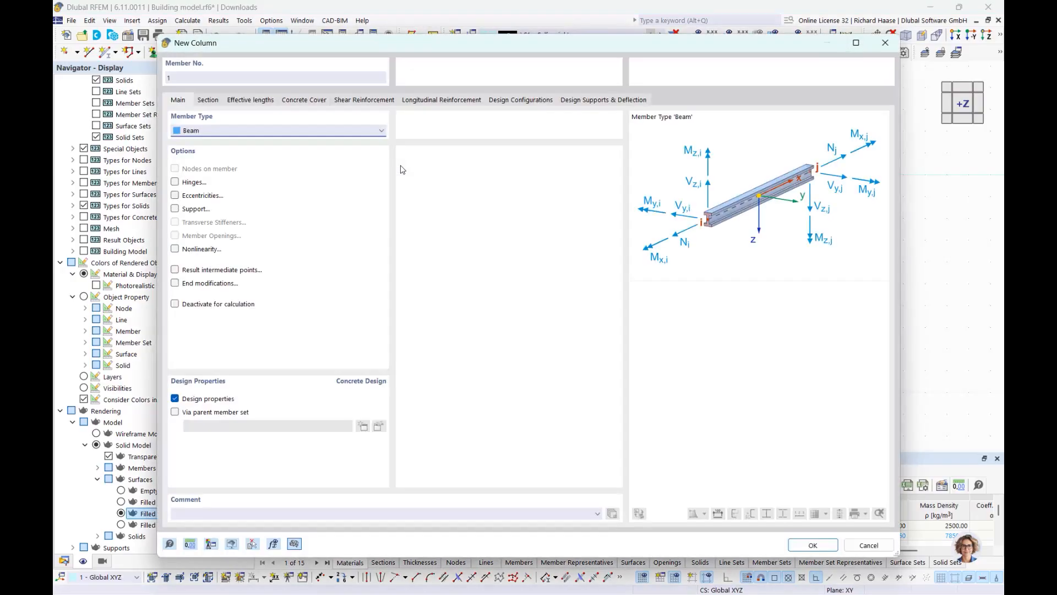
left_click(208, 99)
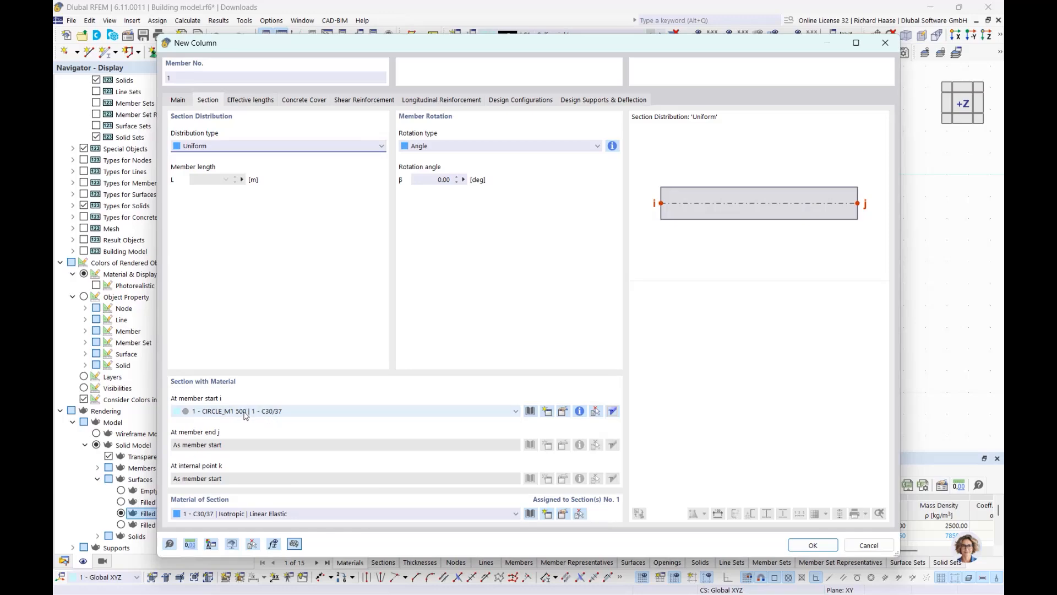
left_click(812, 545)
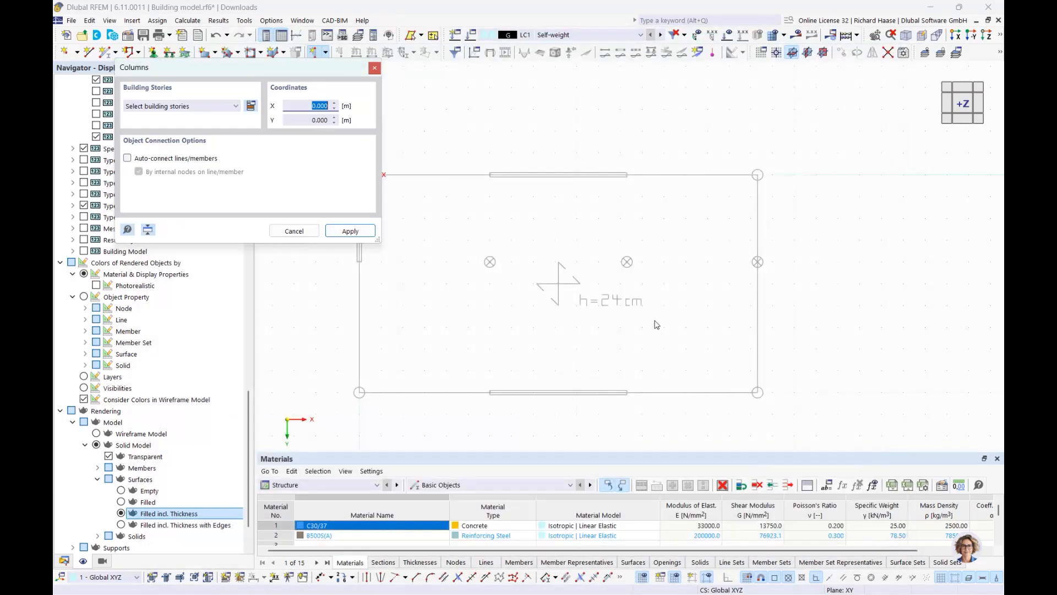
- Place the column through all stories, No. 0 to 3, at X 0.536 m and Y 1.922 m, and end column placement
left_click(199, 112)
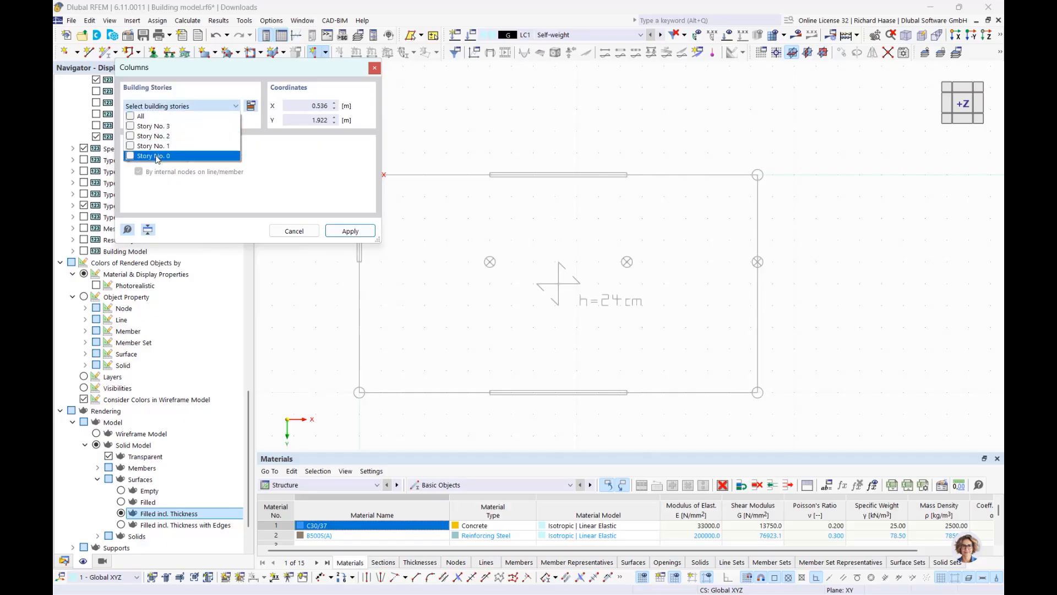
left_click(130, 116)
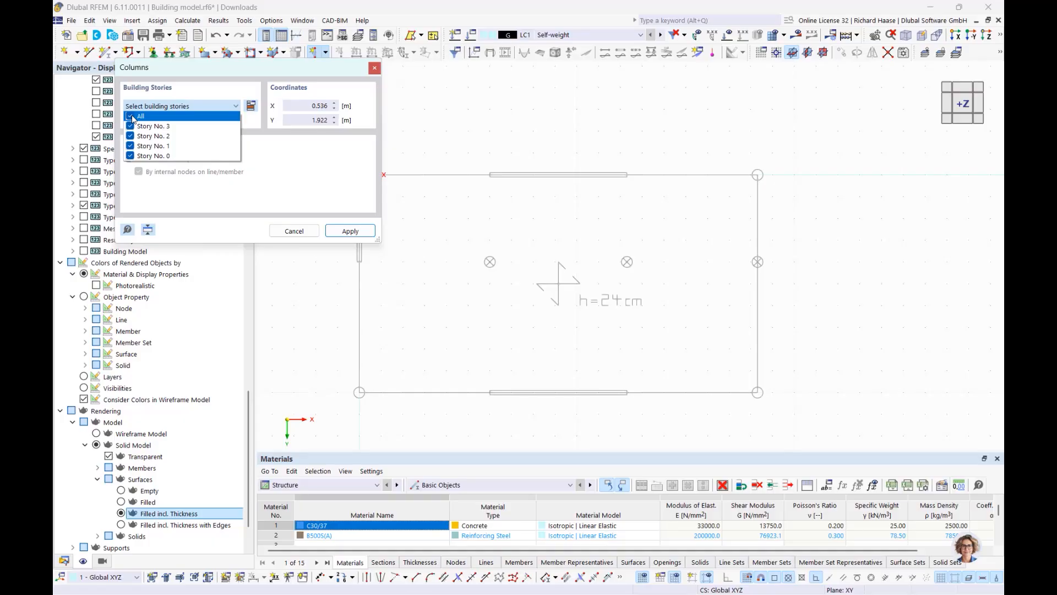
left_click(349, 201)
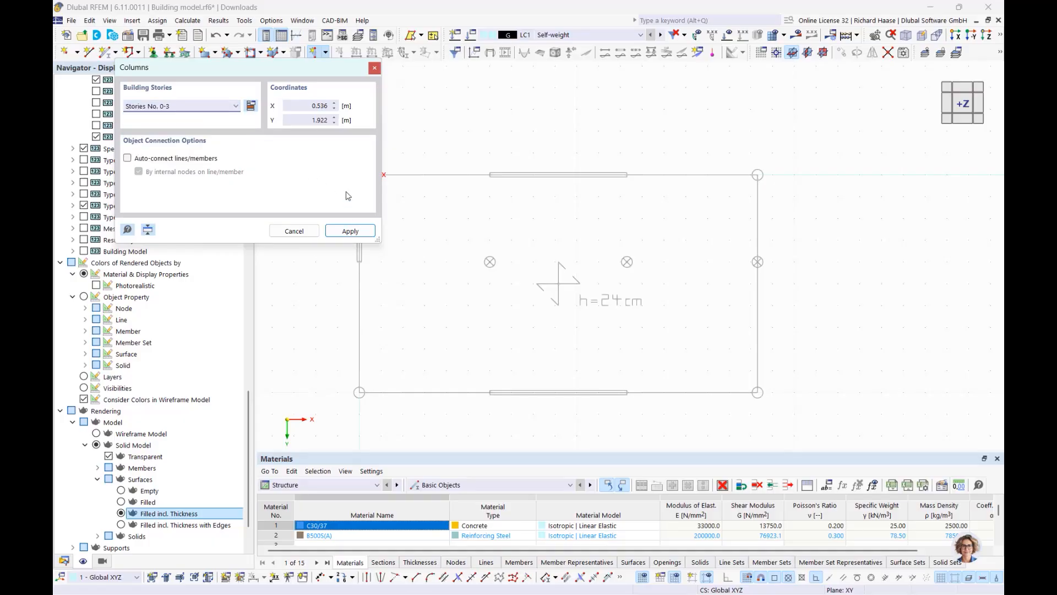
left_click(350, 230)
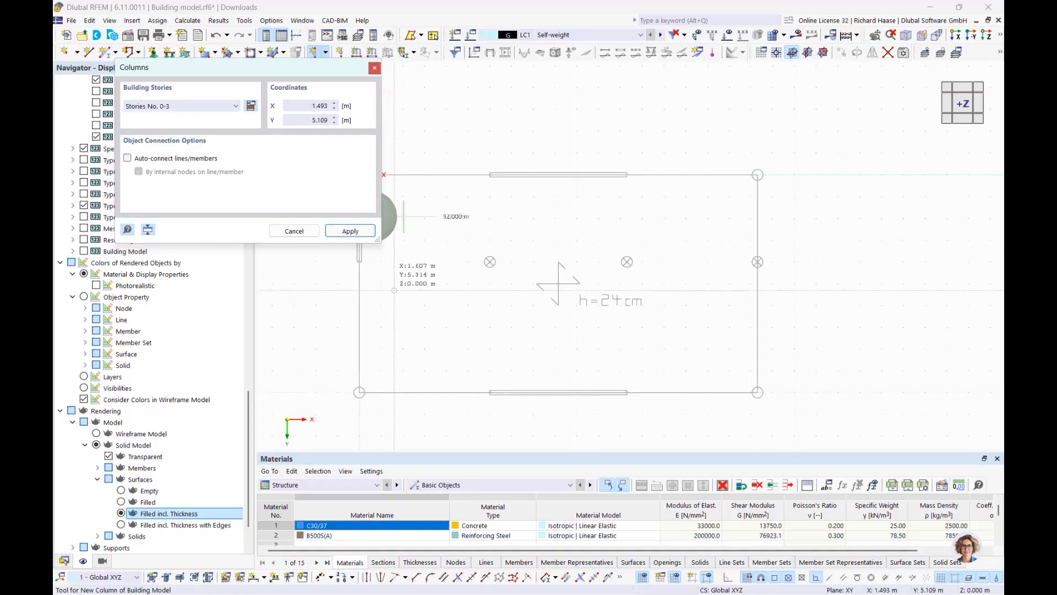
middle_click_drag(514, 283, 560, 285)
scroll(526, 266, "up", 3)
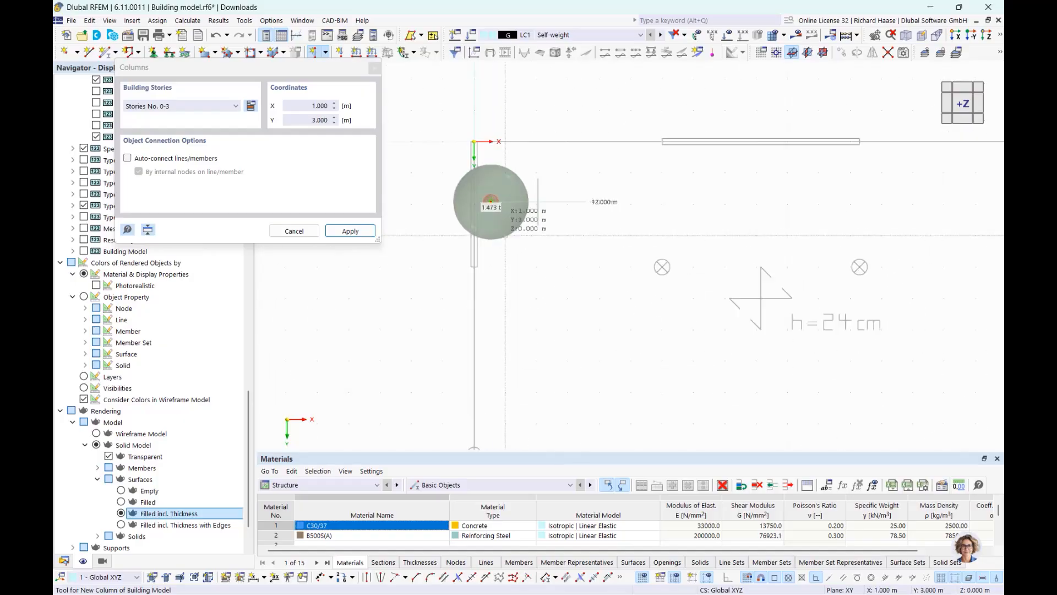
key("Escape")
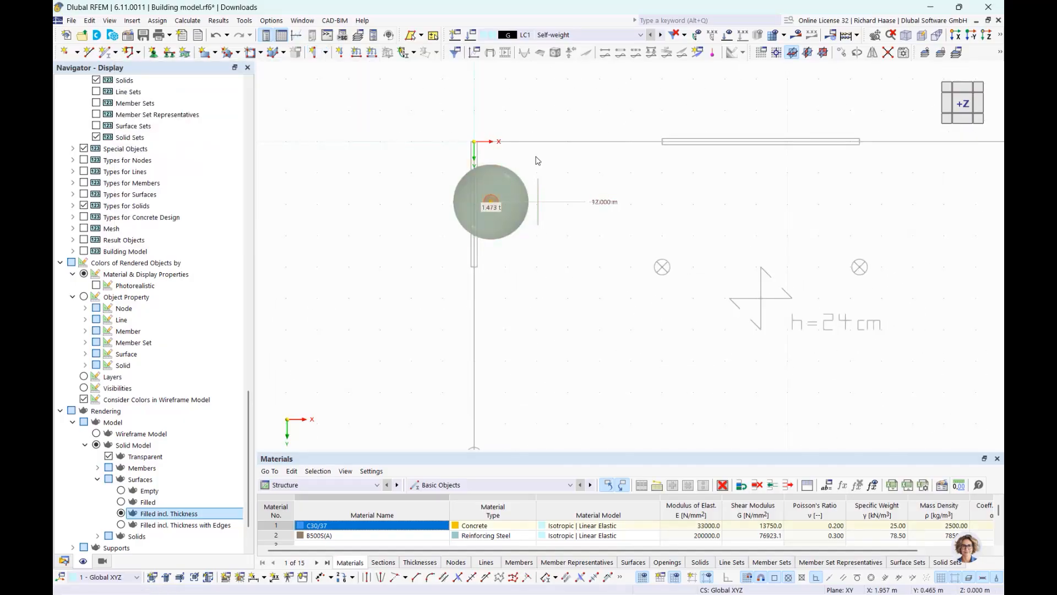
- Undo the last column placement and place a beam-type column through stories No. 0-3 at X 0.000 m, Y 10.000 m
key("ctrl+z")
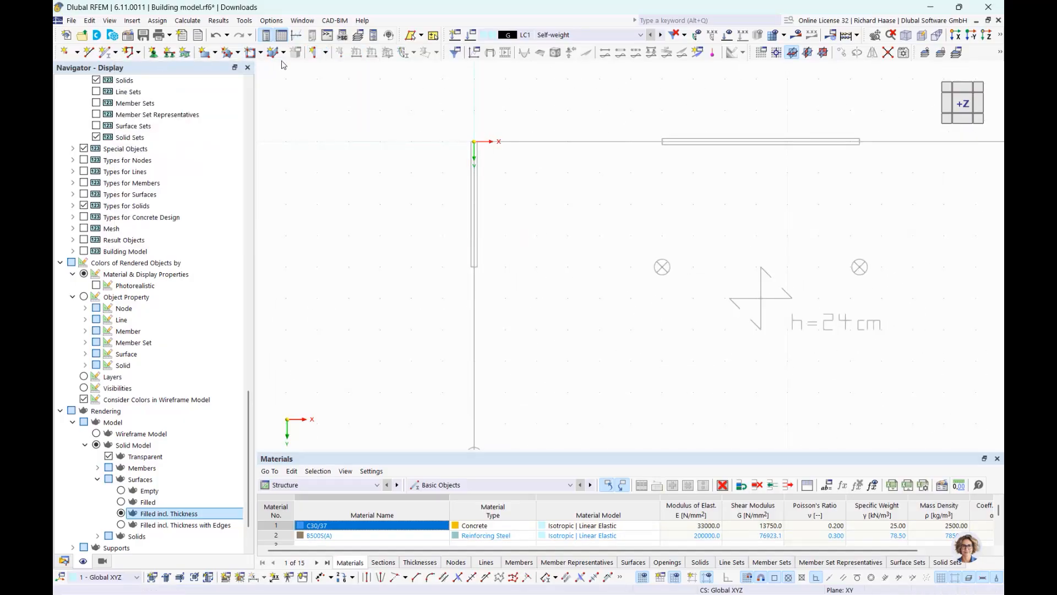
left_click(318, 53)
left_click(562, 329)
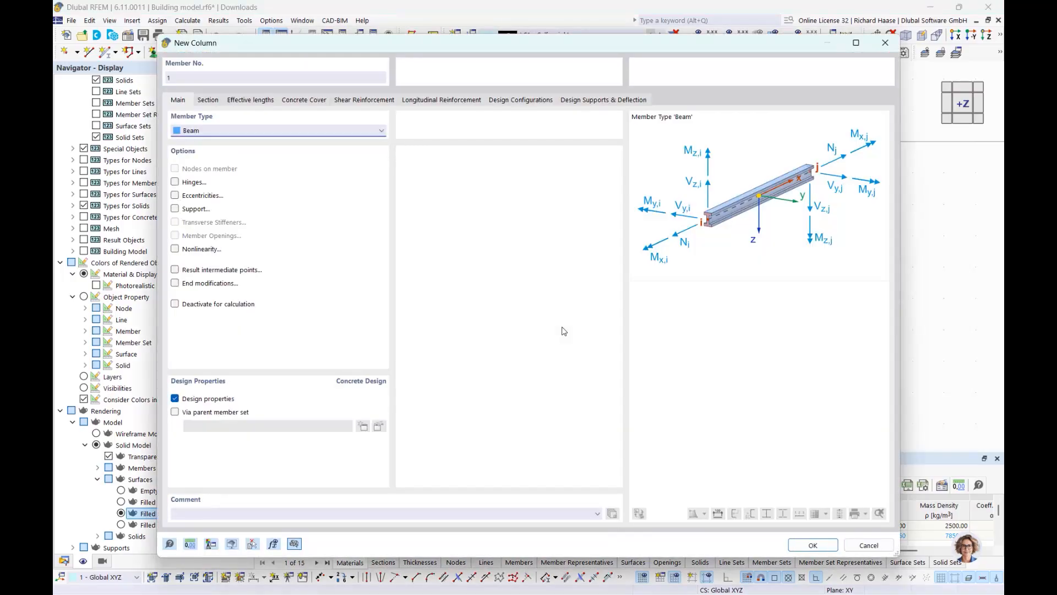
left_click(809, 541)
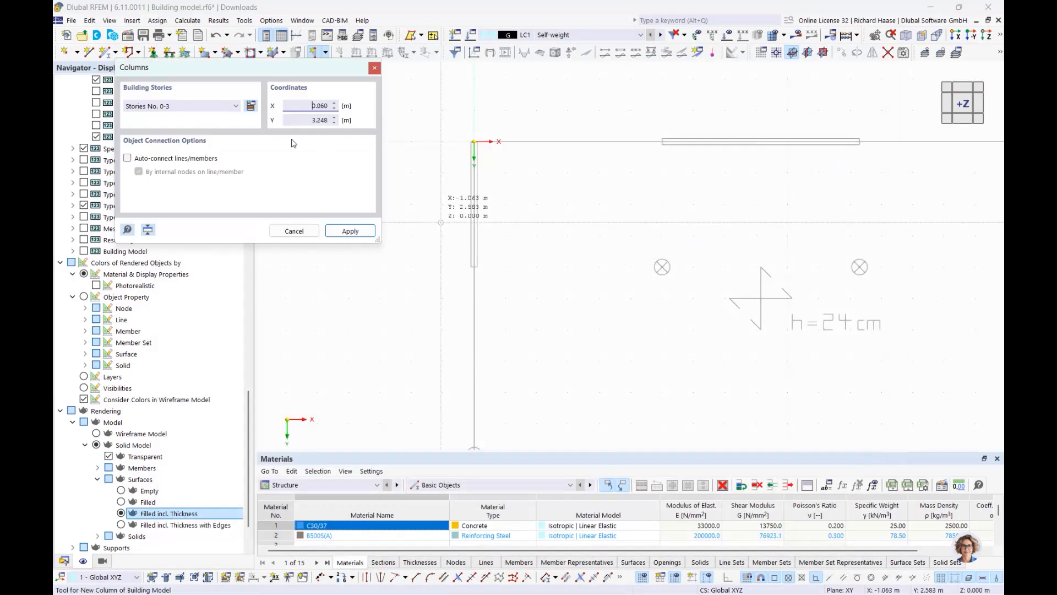
left_click(199, 106)
left_click(199, 107)
scroll(560, 298, "down", 1)
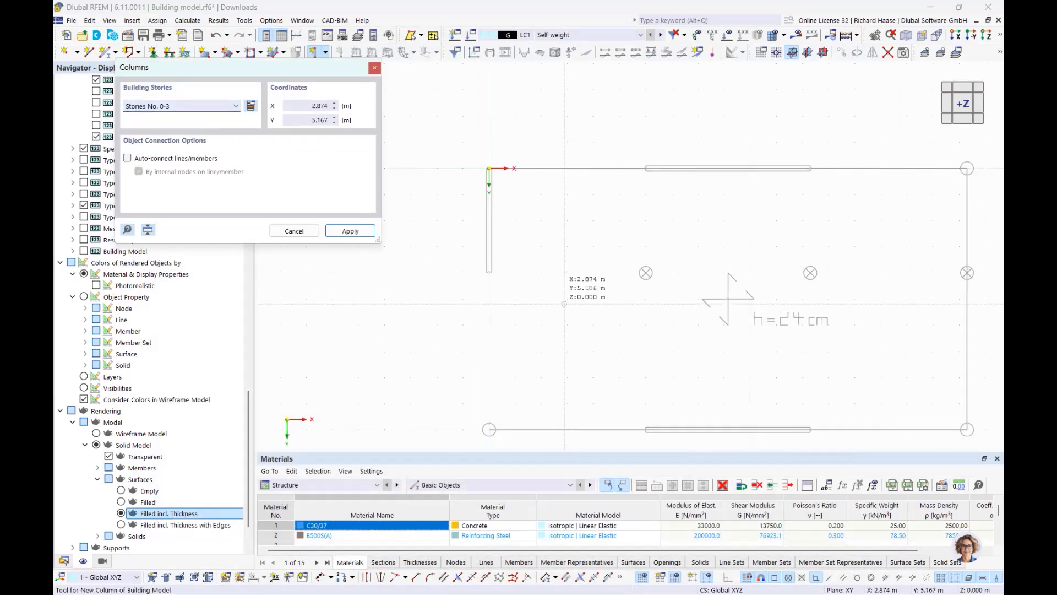
middle_click_drag(555, 300, 475, 311)
scroll(485, 304, "up", 2)
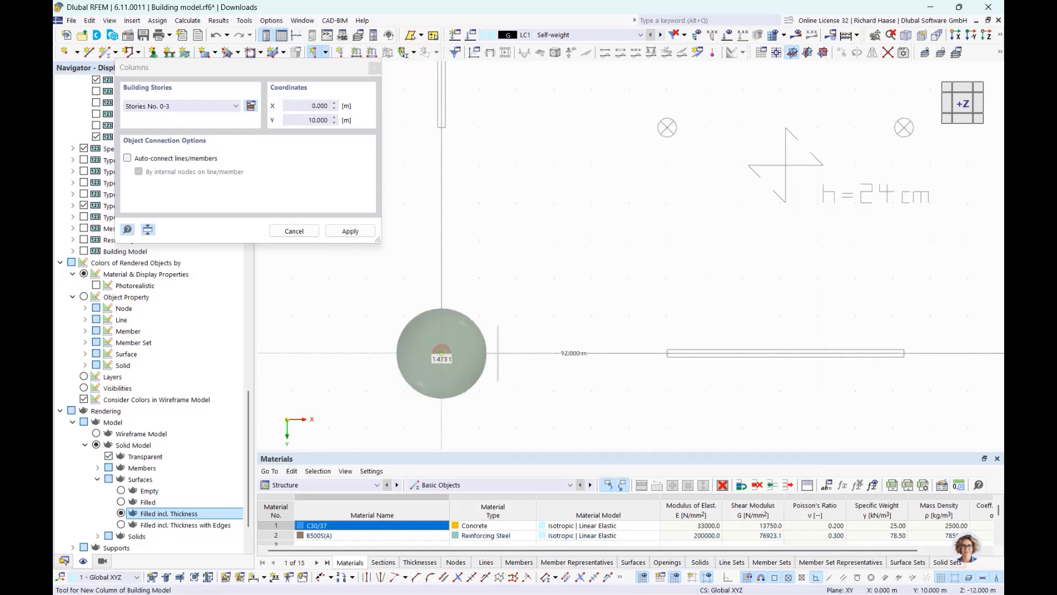
scroll(443, 358, "up", 3)
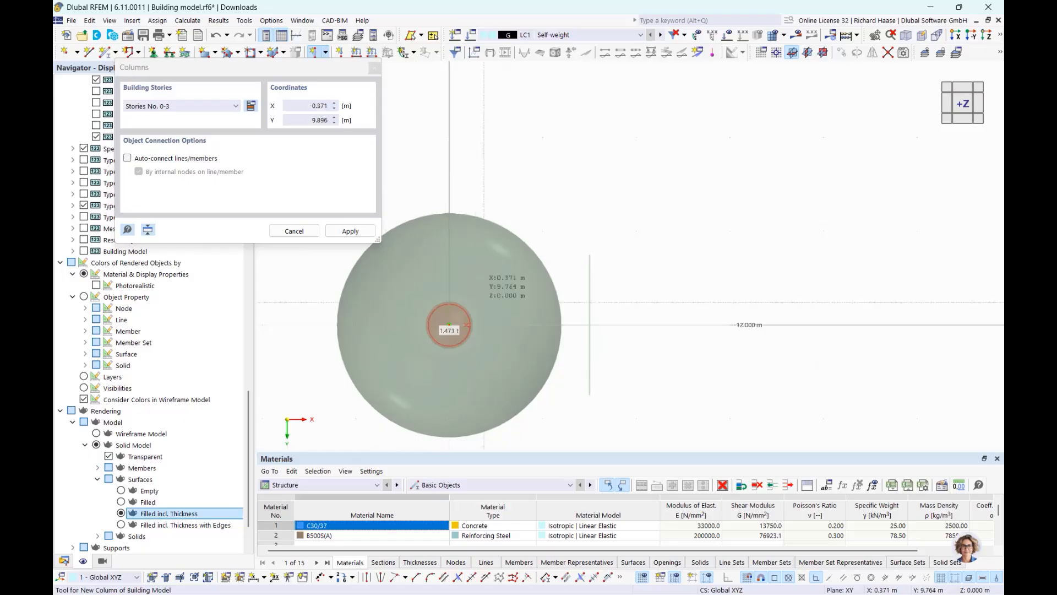
- Place a column through stories No. 0-3 at the first interior column mark, X 6.000 m and Y 4.000 m
scroll(478, 298, "down", 4)
middle_click_drag(544, 300, 518, 236)
scroll(516, 213, "down", 2)
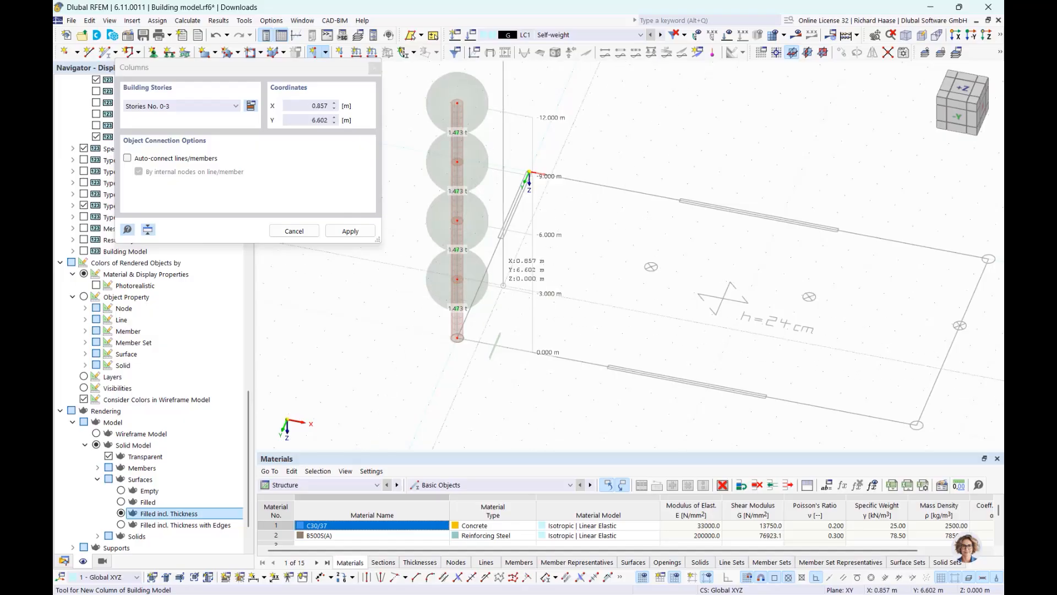
scroll(704, 273, "up", 2)
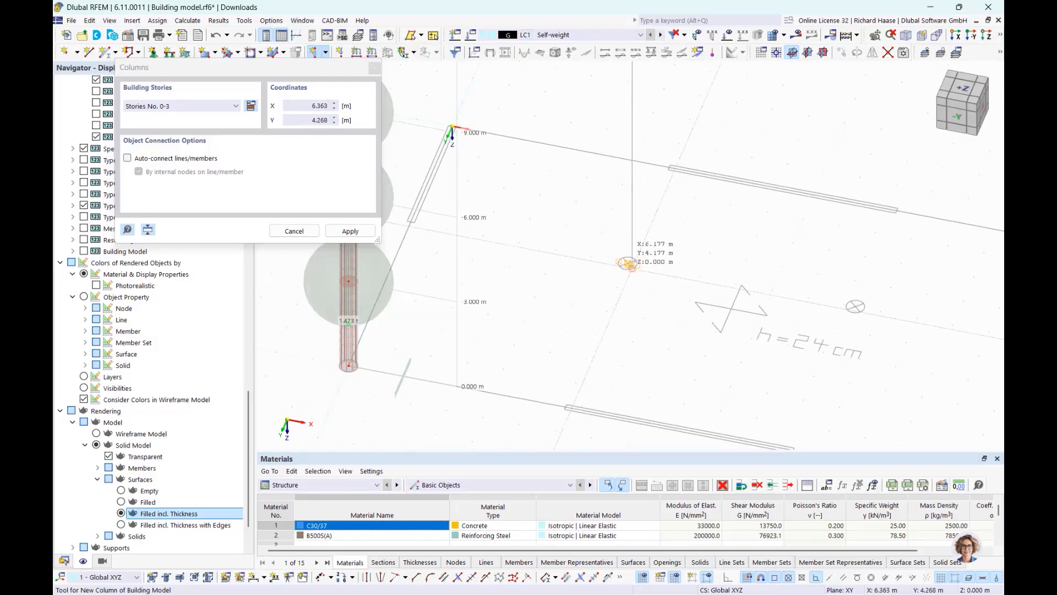
scroll(627, 263, "up", 2)
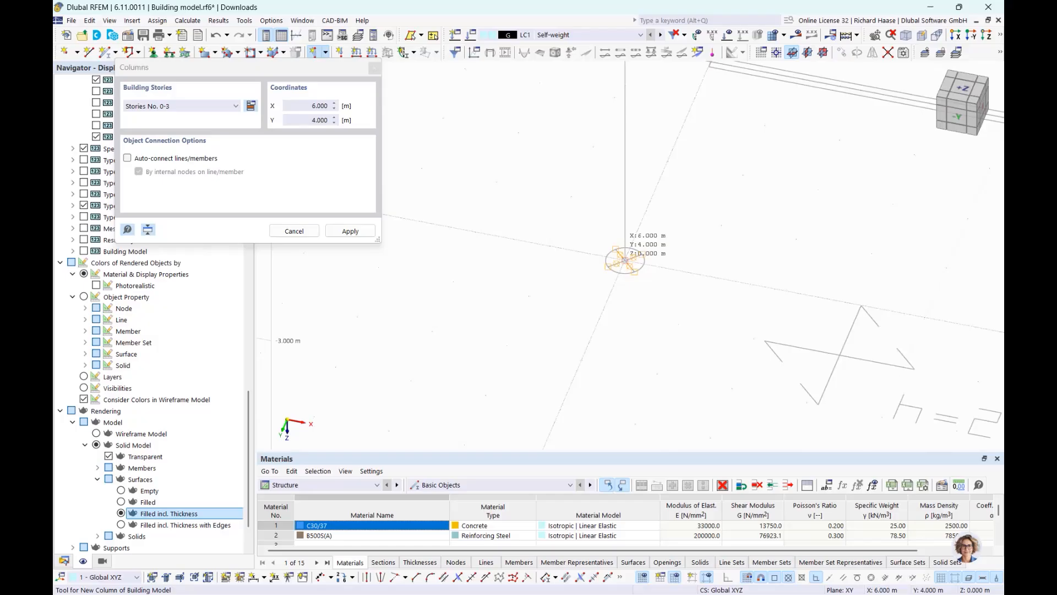
left_click(625, 259)
scroll(626, 260, "down", 3)
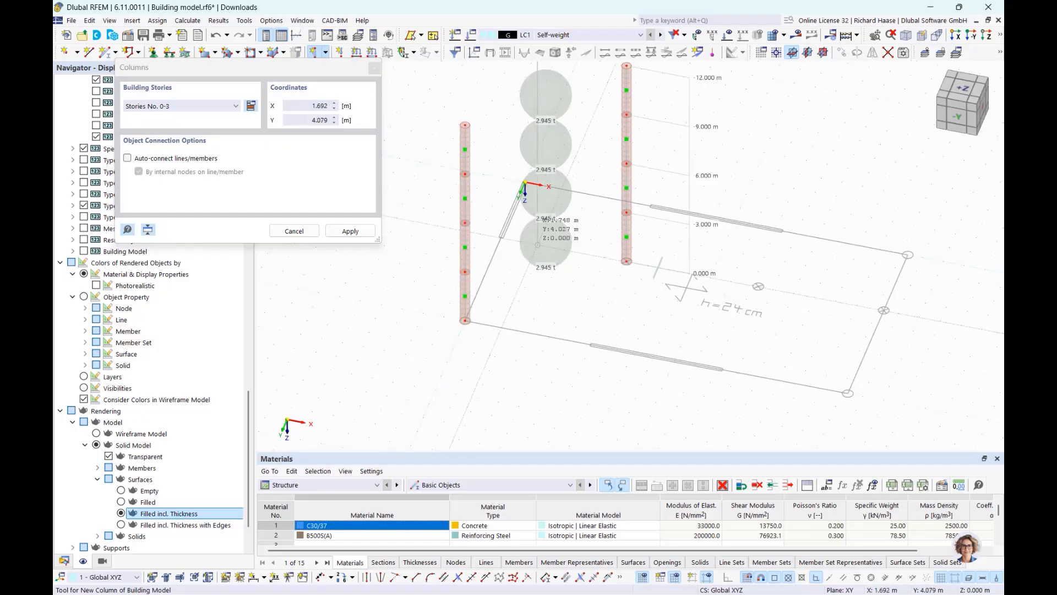
- Place a column through stories No. 0-3 at the centre of the second interior column mark, beside the h=24cm label
middle_click_drag(650, 334, 754, 277, "ctrl")
scroll(732, 279, "up", 6)
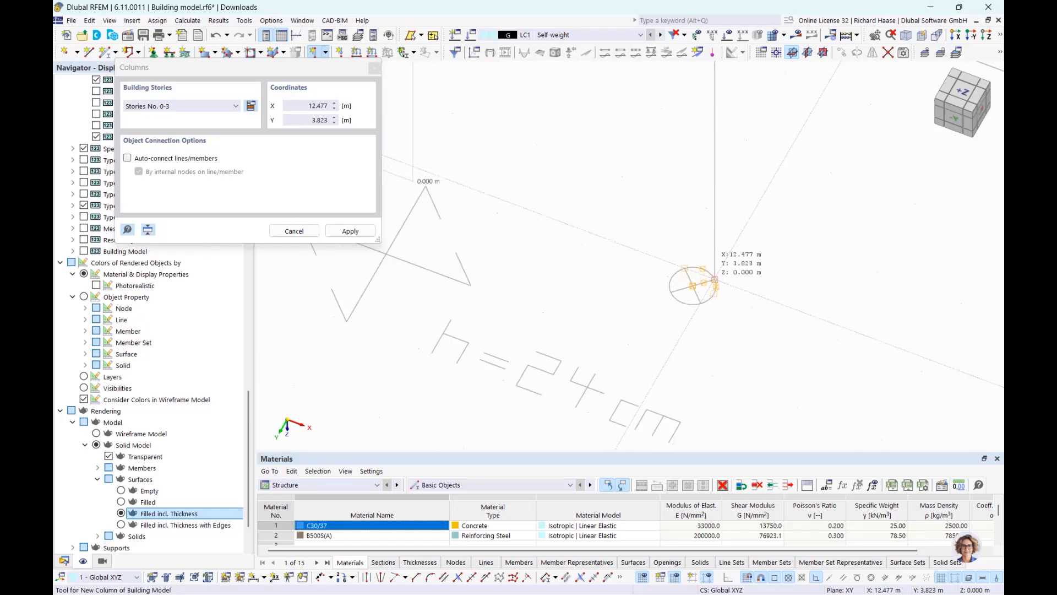
scroll(688, 283, "down", 5)
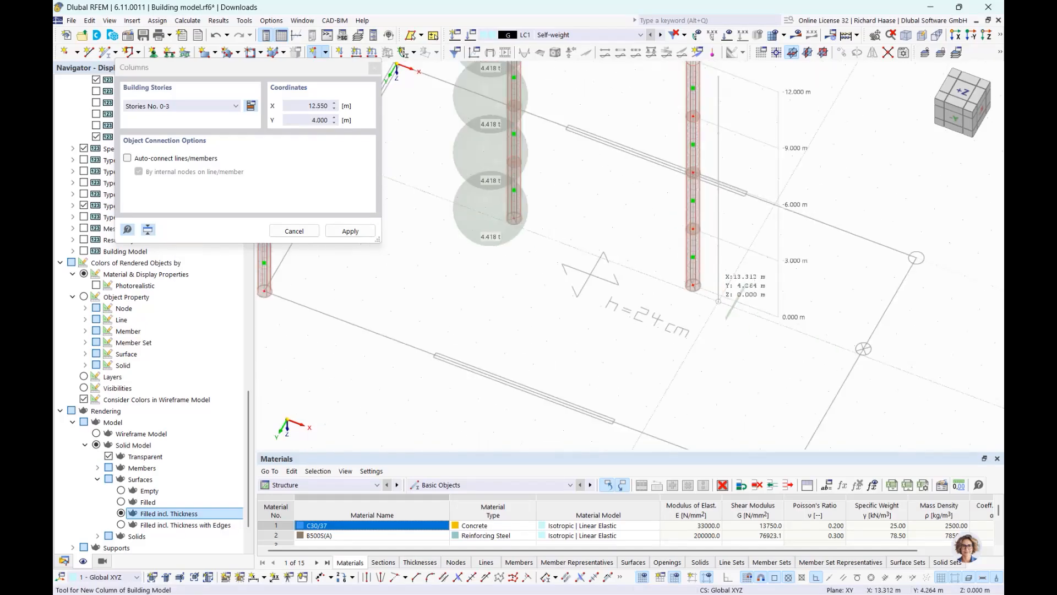
- Place three columns along the plan edge at X 18.300 m, at Y 10.000 m, Y 4.000 m and the remaining corner, and end placement
scroll(606, 363, "up", 5)
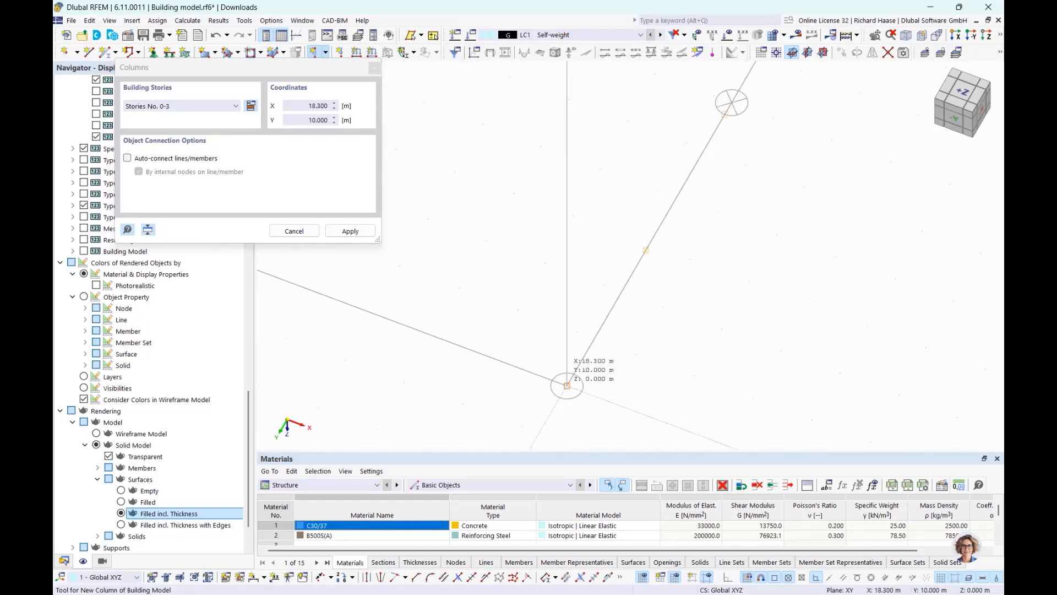
left_click(567, 385)
scroll(666, 253, "up", 3)
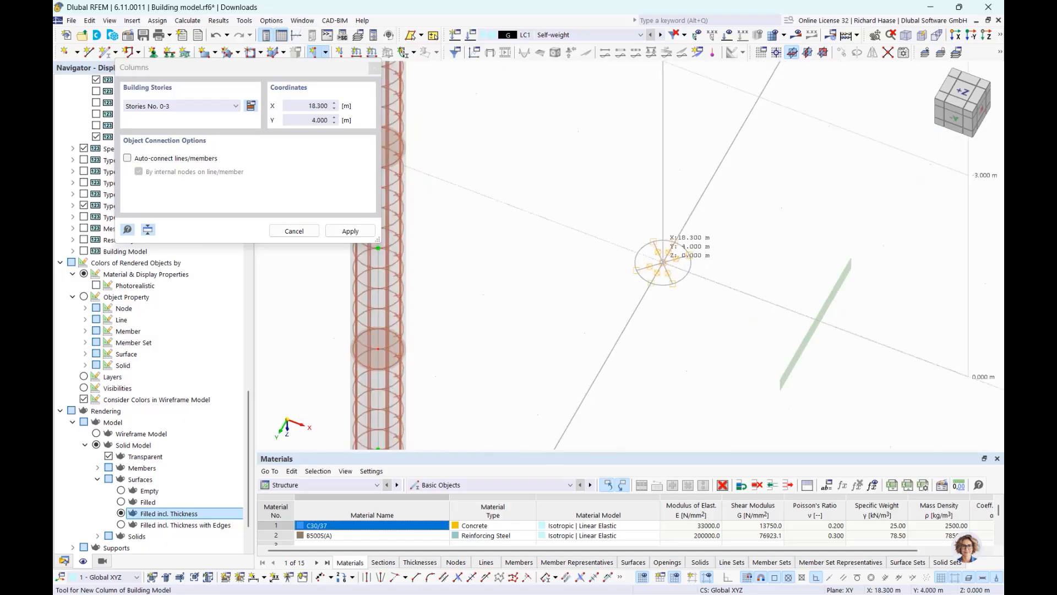
scroll(663, 259, "down", 3)
scroll(737, 269, "up", 3)
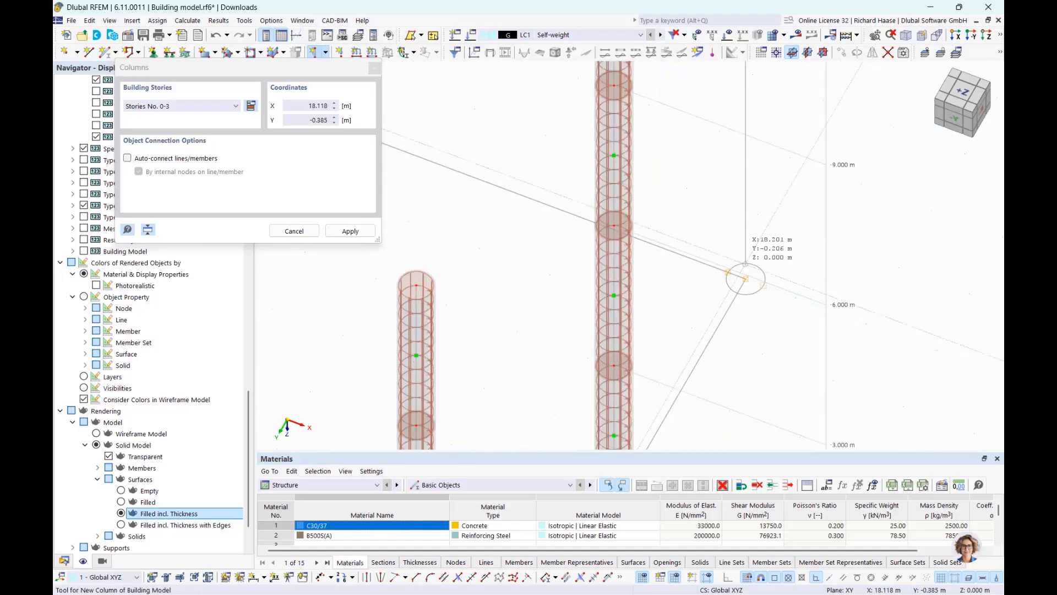
left_click(746, 279)
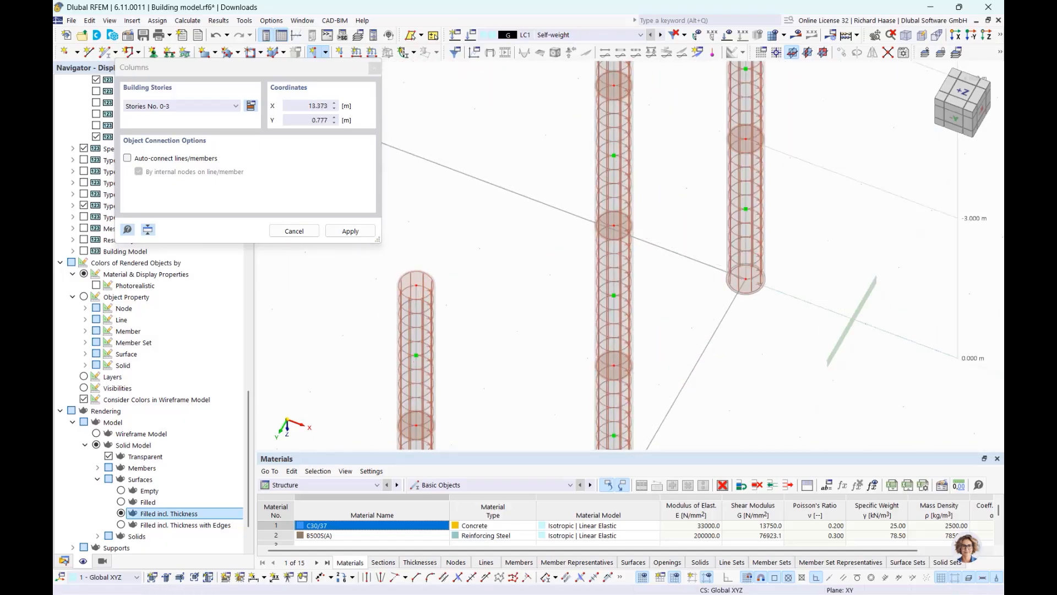
scroll(454, 220, "down", 5)
scroll(509, 248, "down", 5)
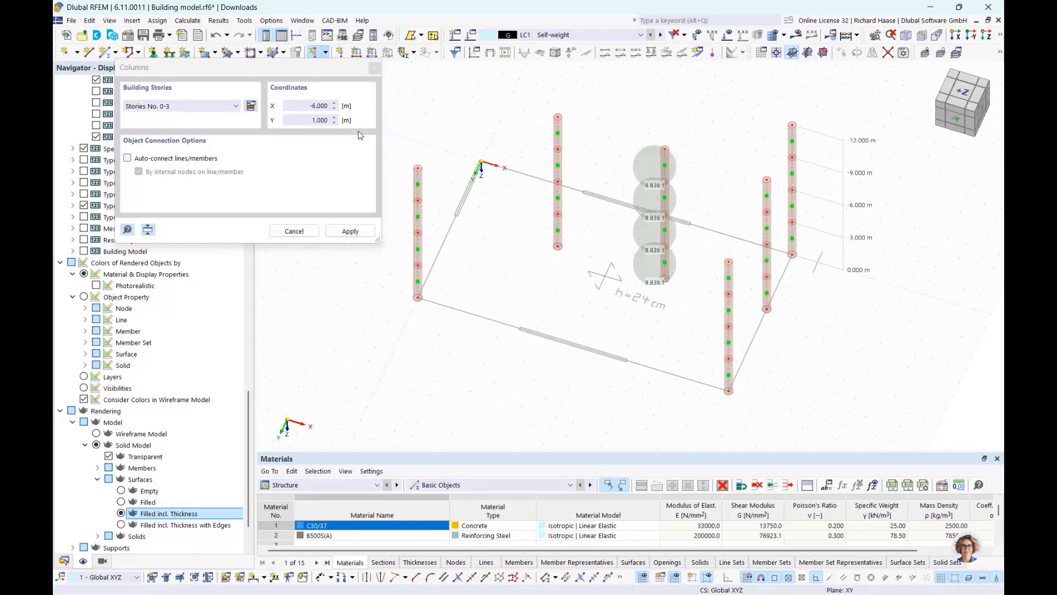
key("Escape")
left_click(326, 52)
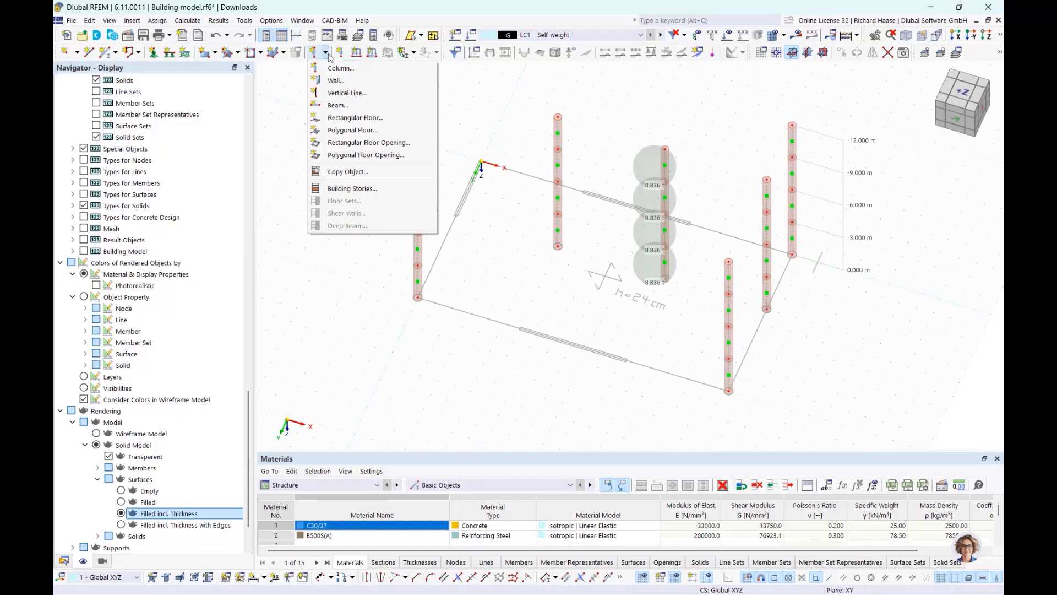
left_click(336, 81)
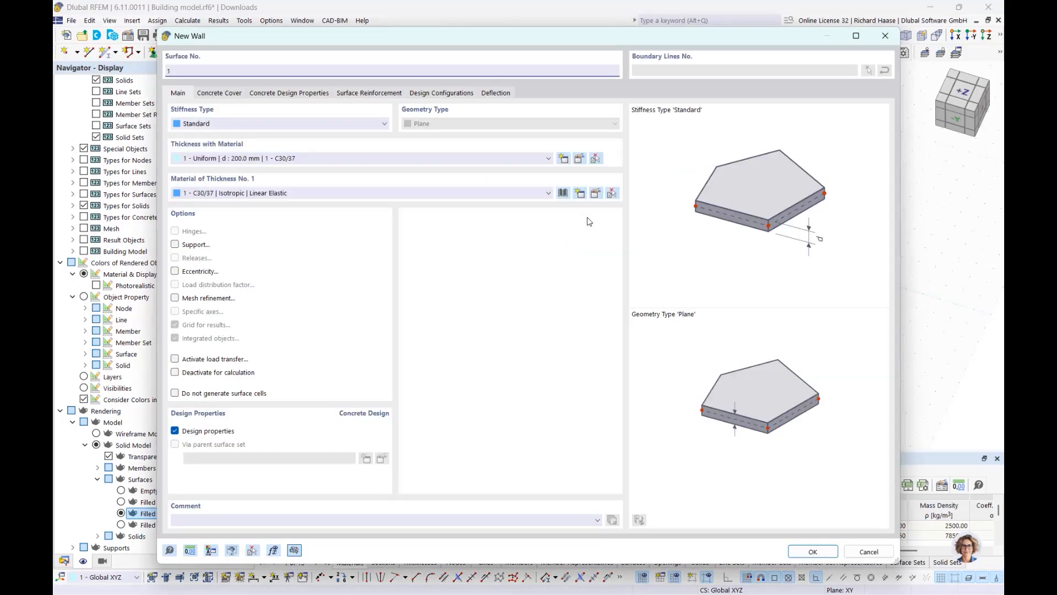
left_click(811, 551)
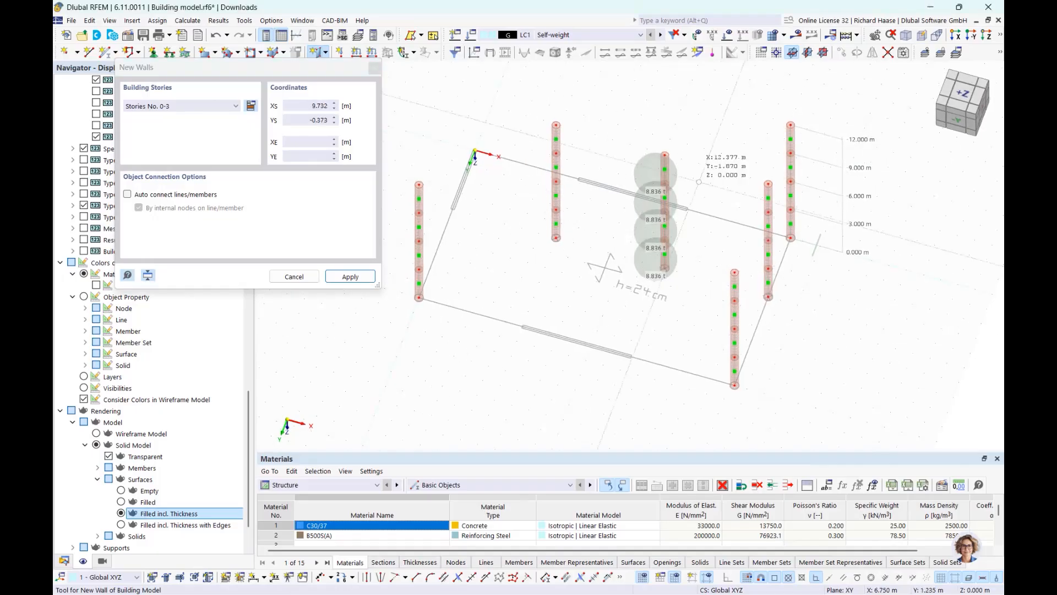
key("Escape")
- In top view, create a C30/37 wall 200 mm thick through stories No. 0-3 from X 0.000, Y 4.000 m to the origin
left_click(960, 96)
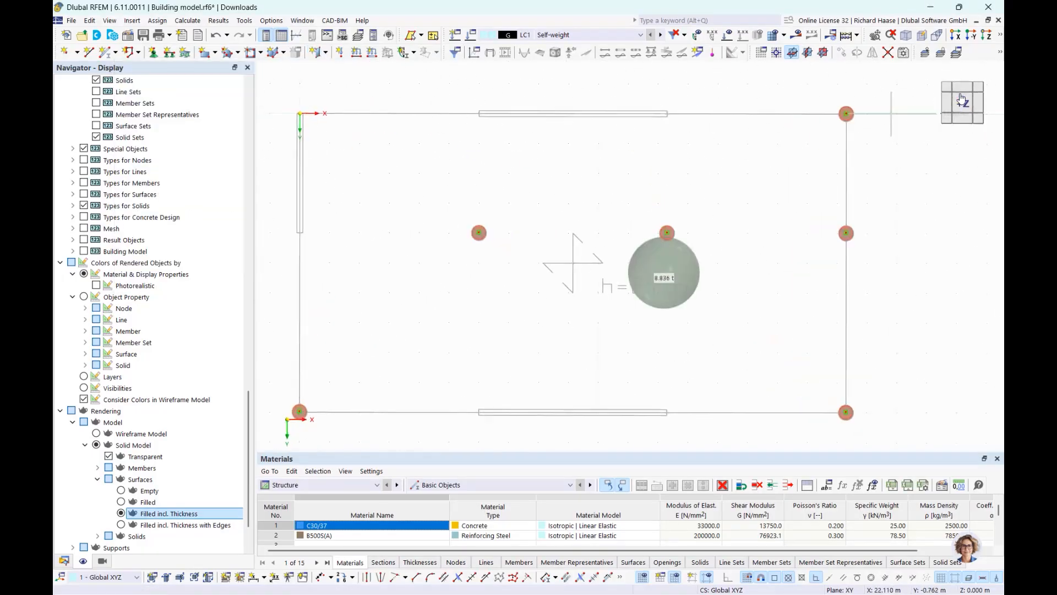
left_click(326, 53)
left_click(337, 80)
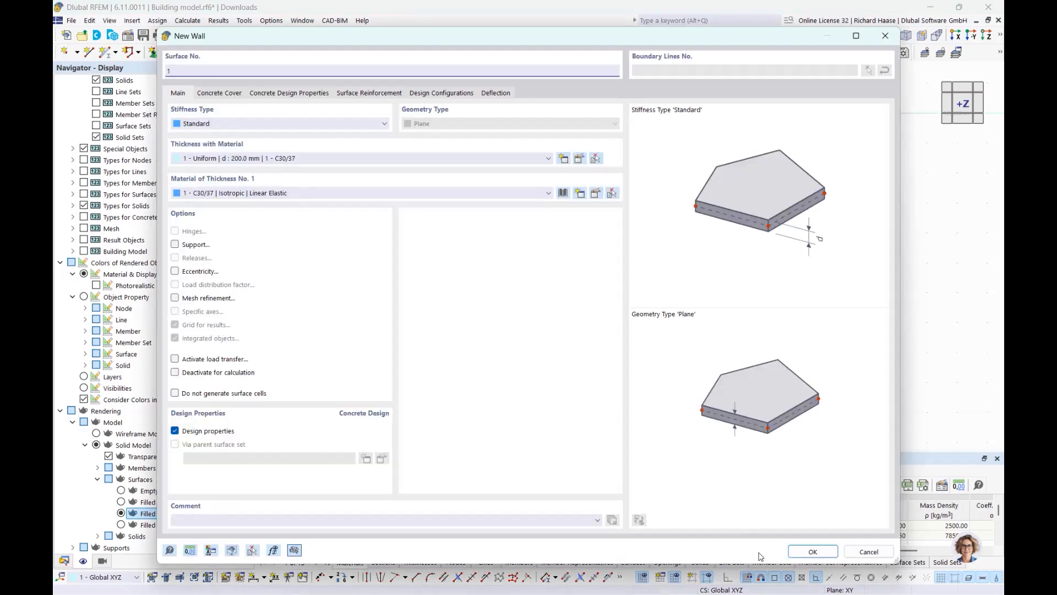
left_click(809, 556)
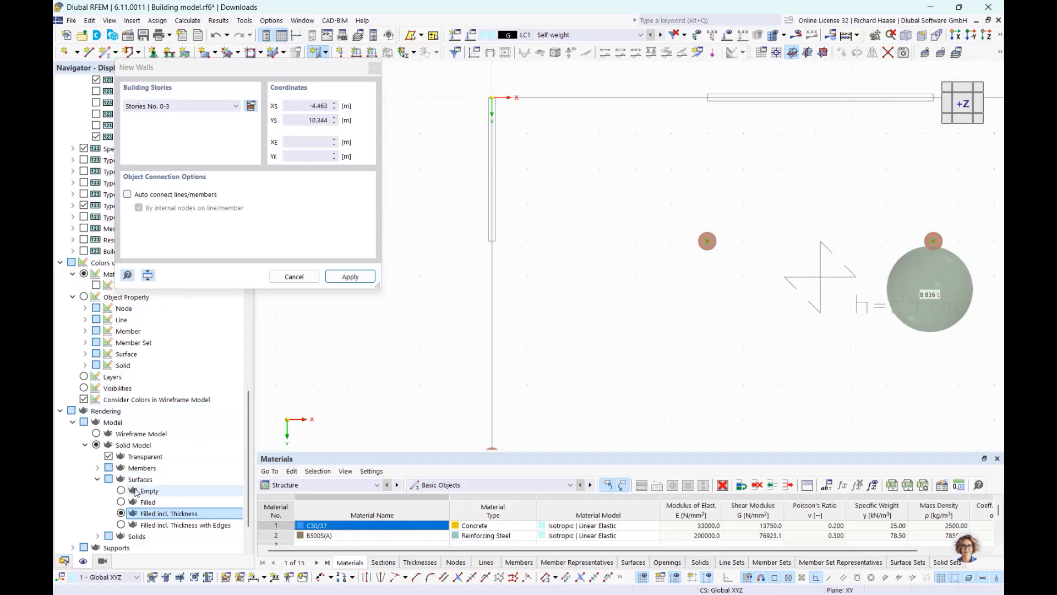
scroll(504, 206, "up", 5)
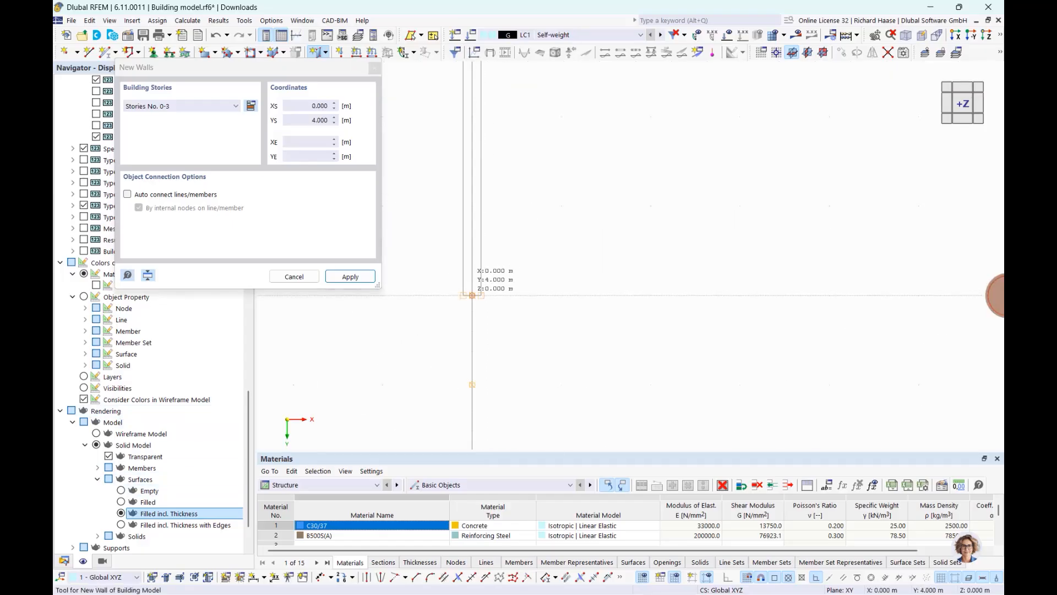
left_click(472, 295)
scroll(494, 218, "down", 4)
middle_click_drag(464, 88, 471, 156)
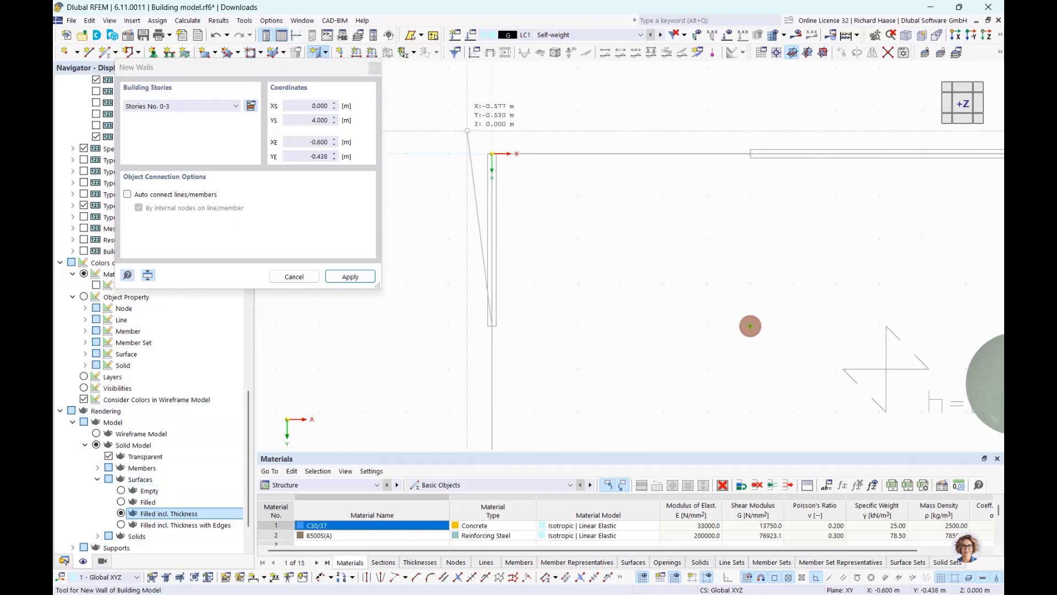
scroll(472, 151, "up", 4)
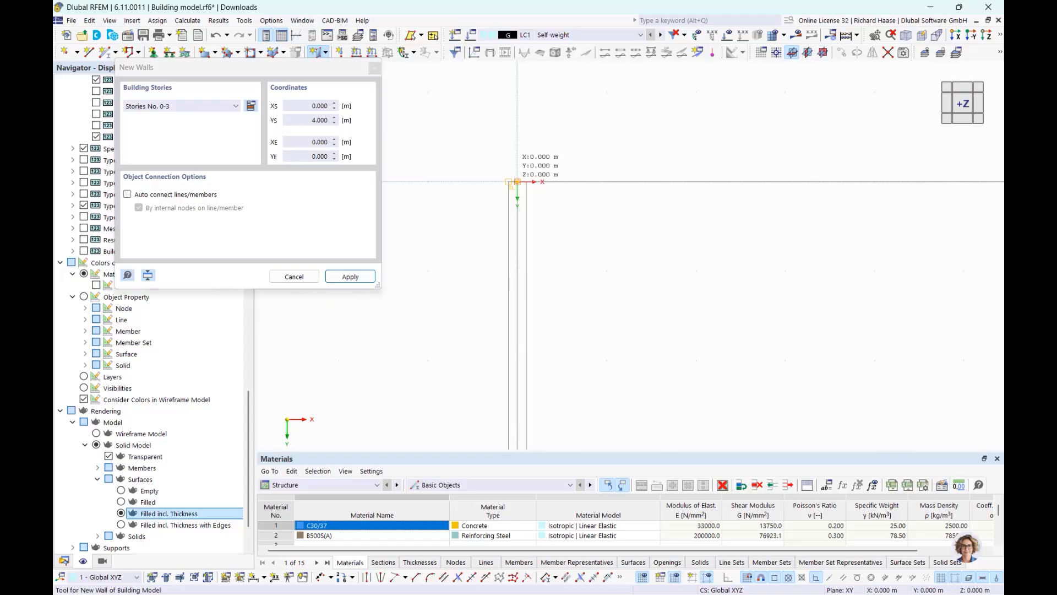
left_click(517, 182)
- Compare the new wall's Filled rendering in 3D with Filled incl. Thickness, keep Filled incl. Thickness active, and end wall placement
middle_click_drag(534, 264, 517, 159)
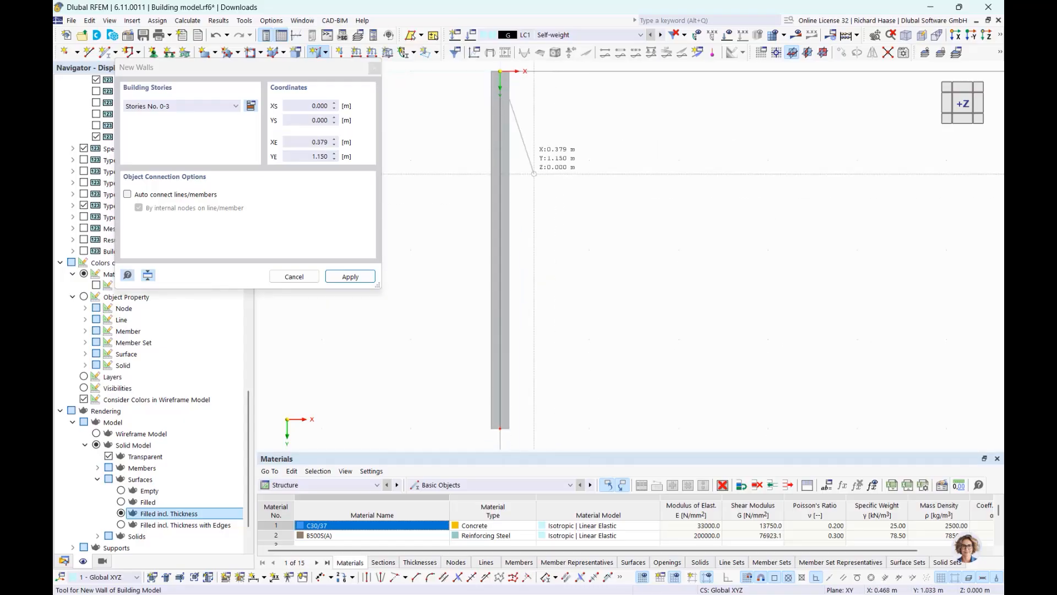
middle_click_drag(555, 416, 573, 366)
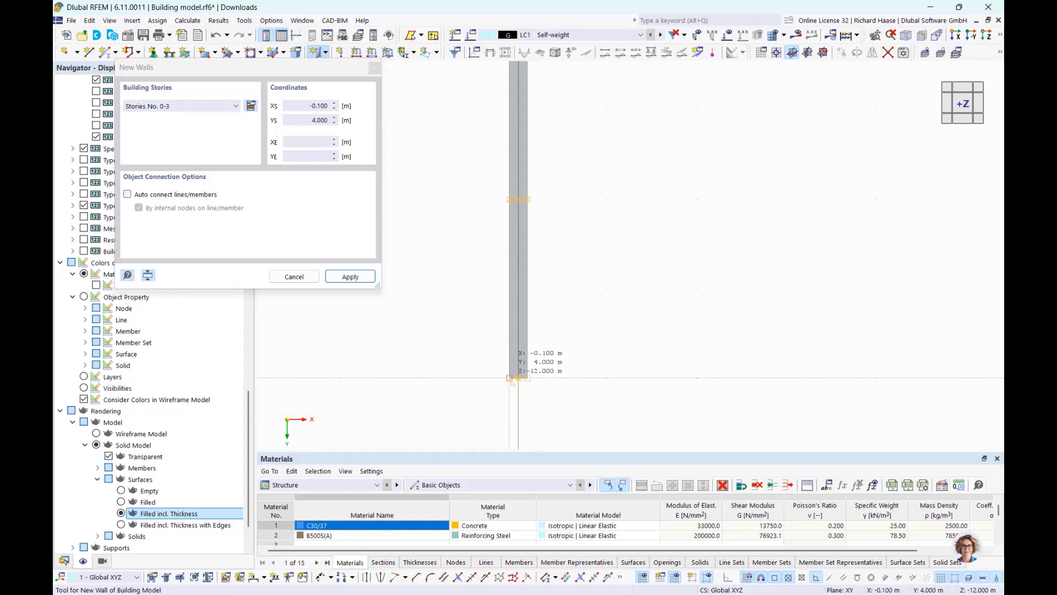
left_click(121, 502)
scroll(590, 292, "down", 5)
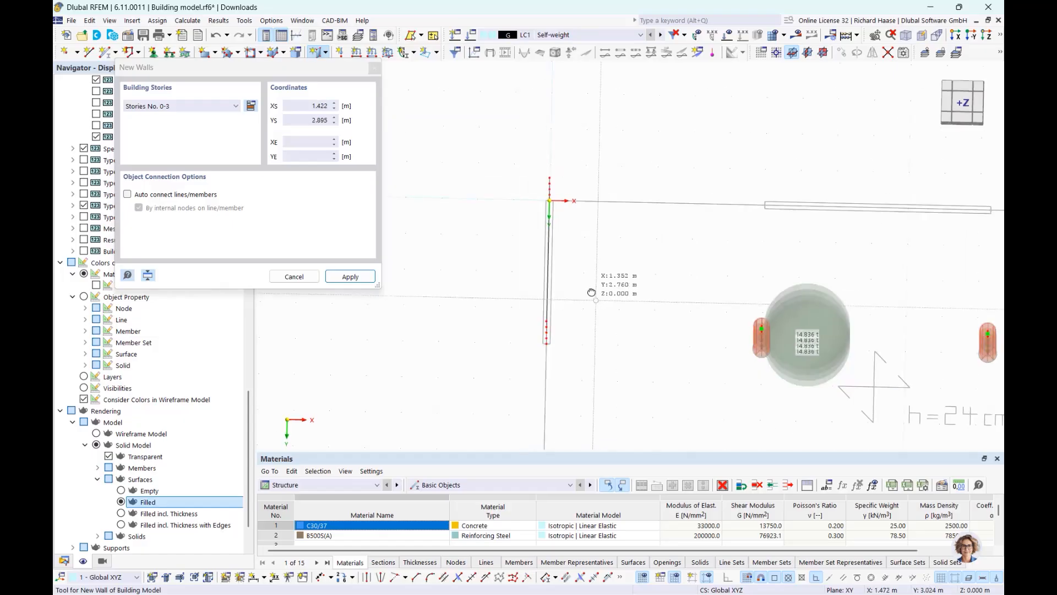
middle_click_drag(591, 292, 559, 202, "ctrl")
middle_click_drag(690, 311, 606, 280)
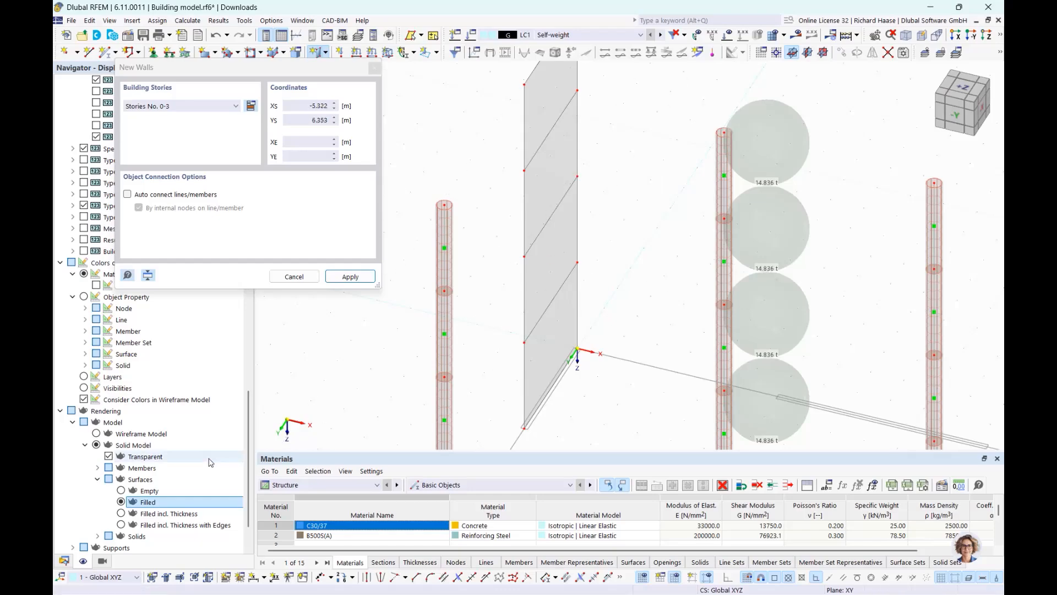
left_click(121, 513)
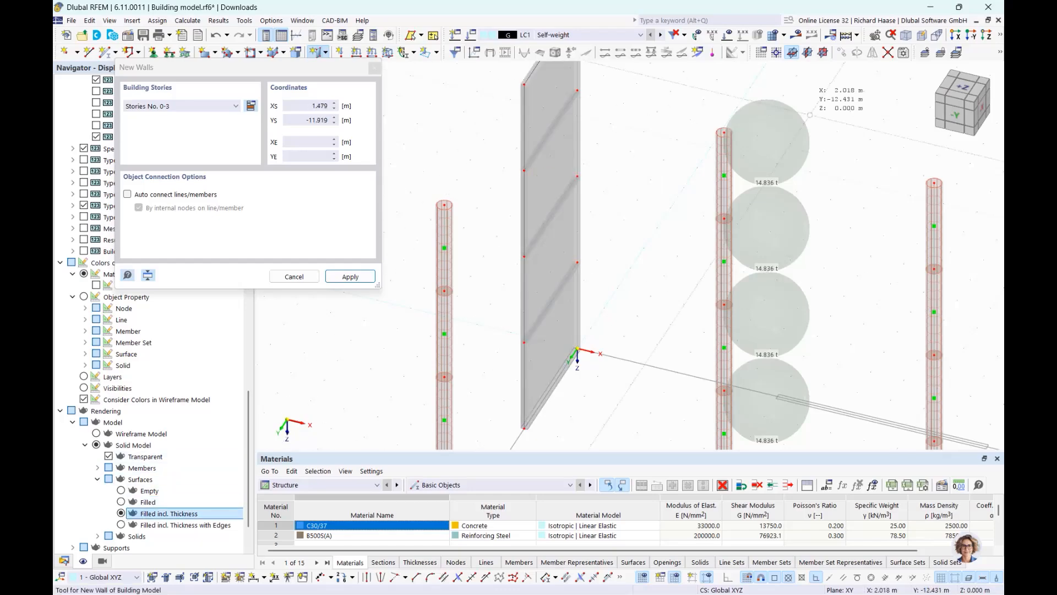
key("Escape")
- In top view, create a wall through stories No. 0-3 from X 6.000, Y 0.000 m to X 12.300, Y 0.000 m
left_click(970, 93)
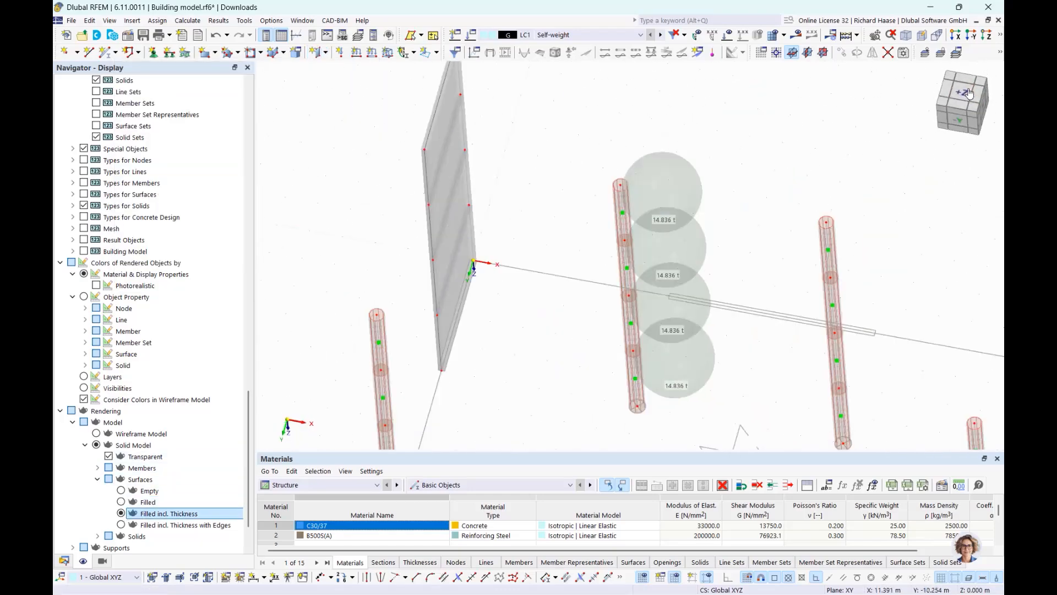
scroll(313, 135, "up", 3)
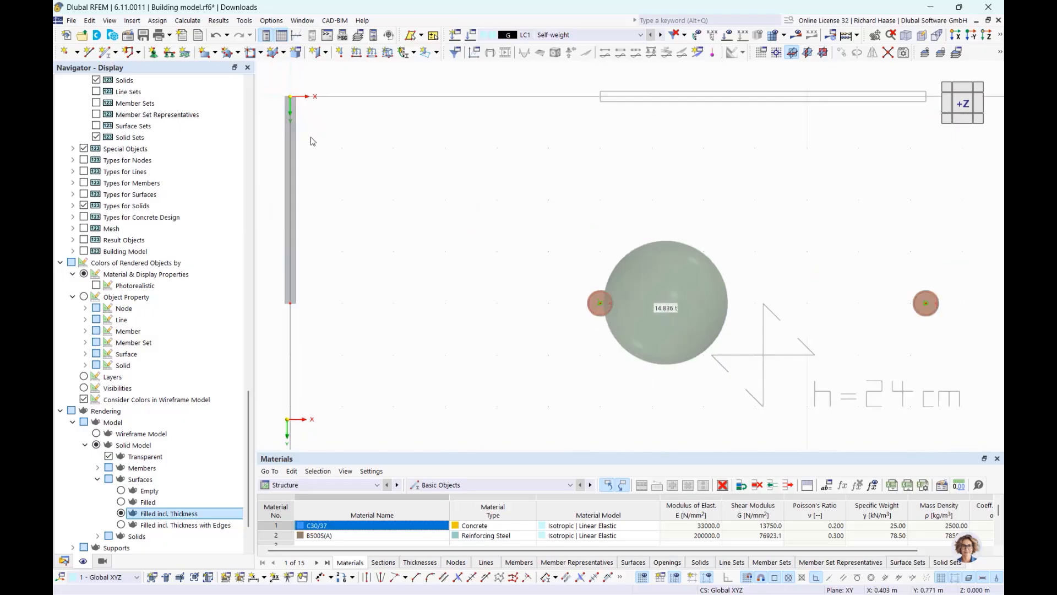
scroll(576, 166, "down", 4)
scroll(710, 132, "up", 1)
middle_click_drag(710, 132, 608, 207)
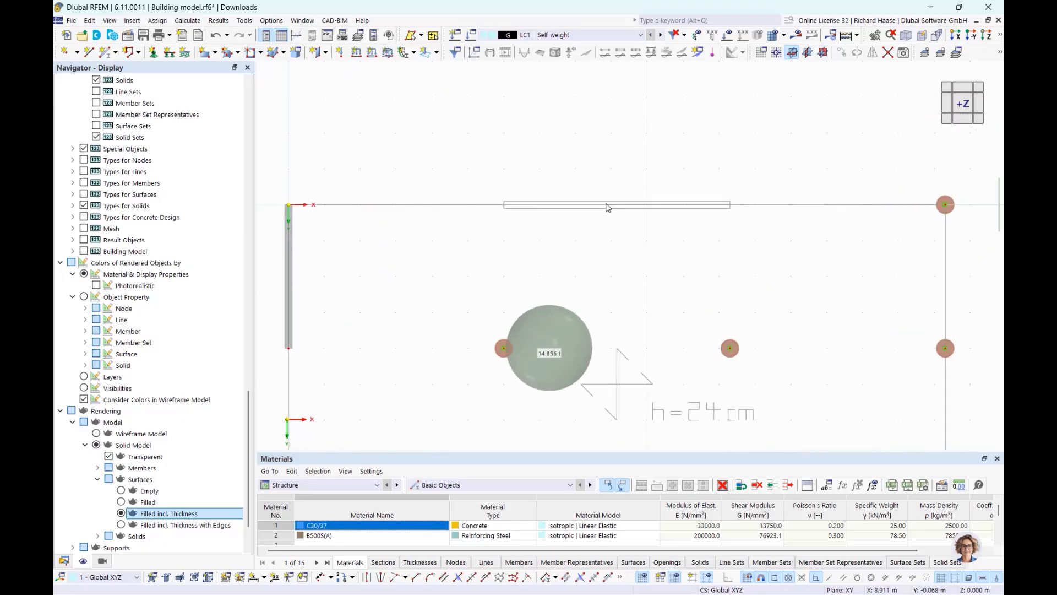
left_click(318, 53)
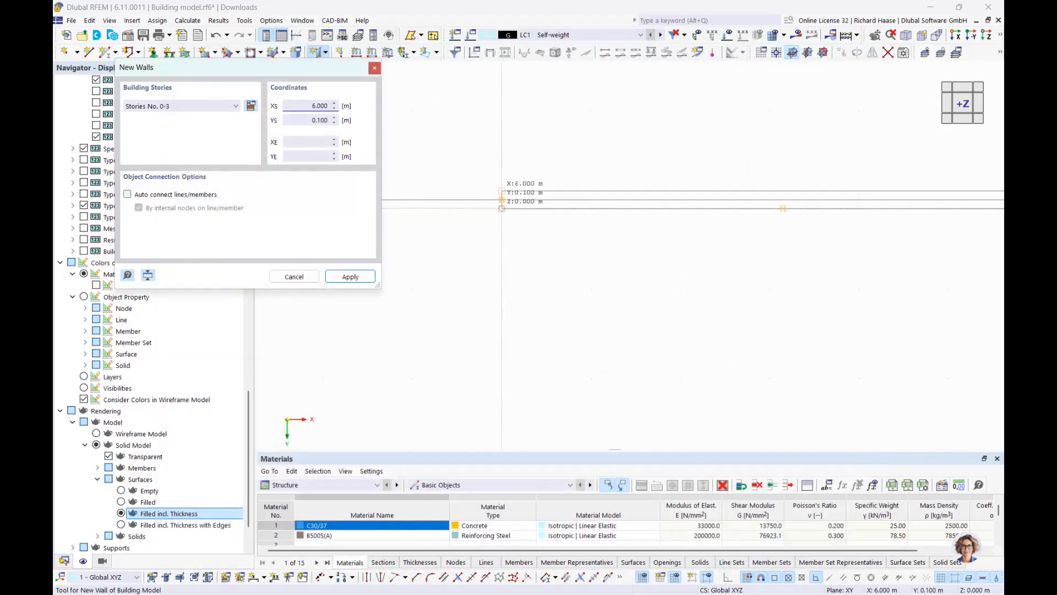
left_click(501, 199)
scroll(724, 213, "down", 8)
scroll(801, 206, "up", 6)
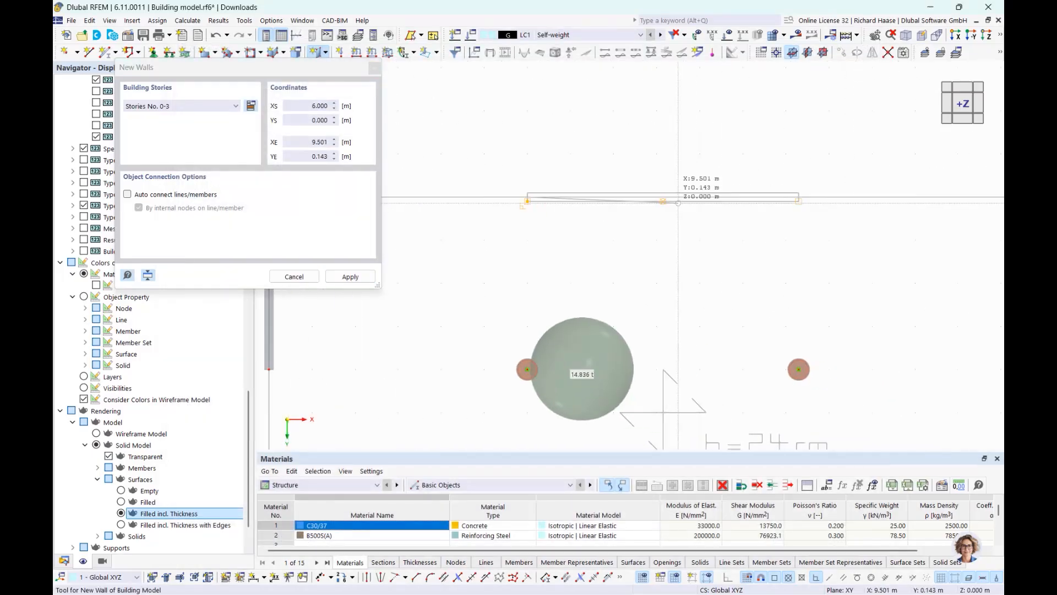
left_click(795, 194)
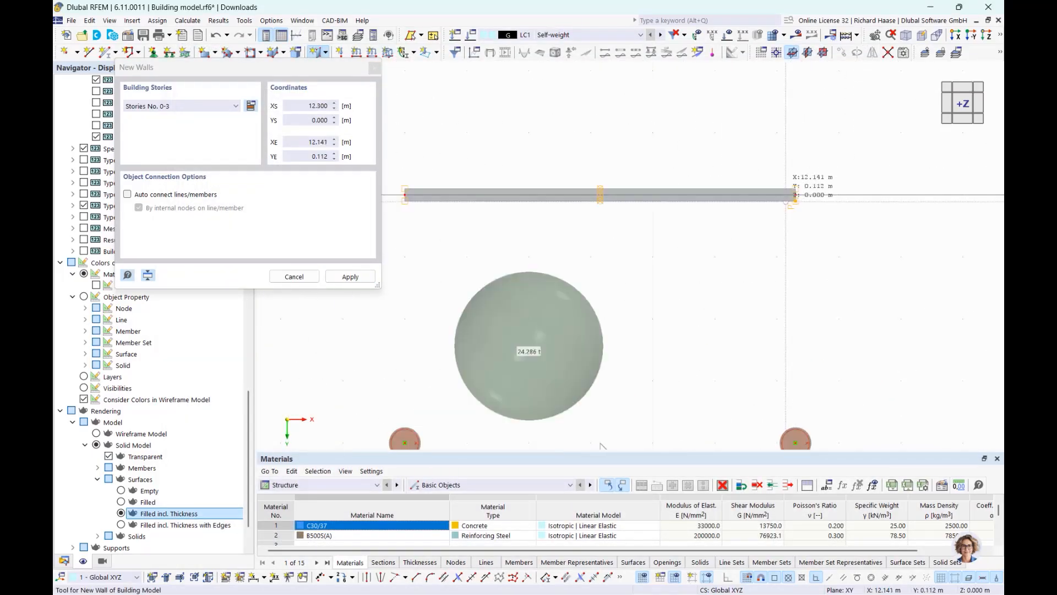
- Create a wall through stories No. 0-3 from X 6.000, Y 10.000 m to X 12.300, Y 10.000 m and end wall placement
scroll(761, 221, "down", 6)
middle_click_drag(760, 221, 405, 125)
middle_click_drag(482, 236, 696, 194)
scroll(696, 194, "up", 1)
scroll(474, 272, "up", 3)
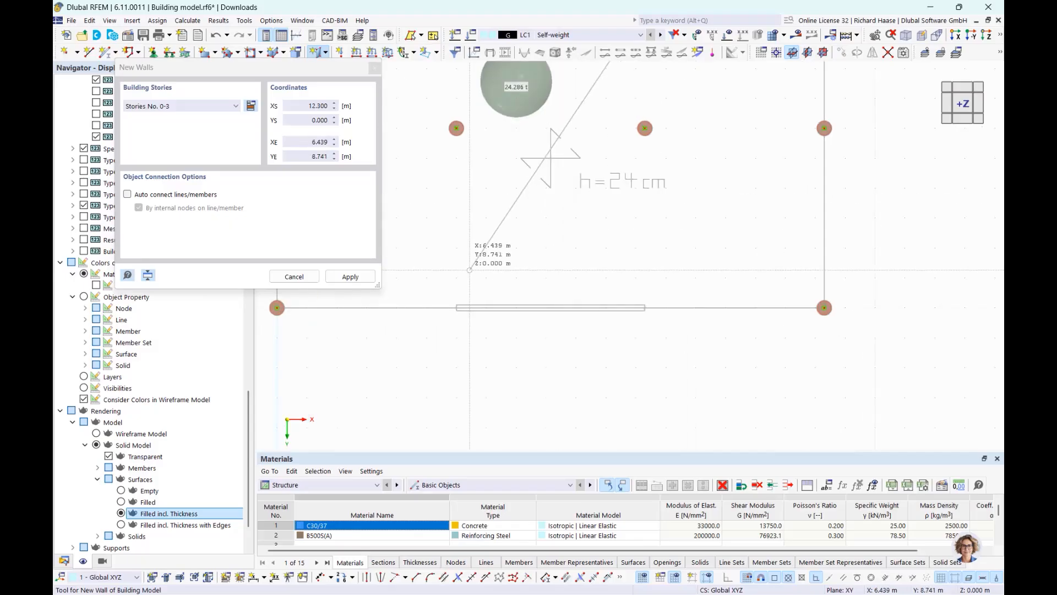
right_click(473, 274)
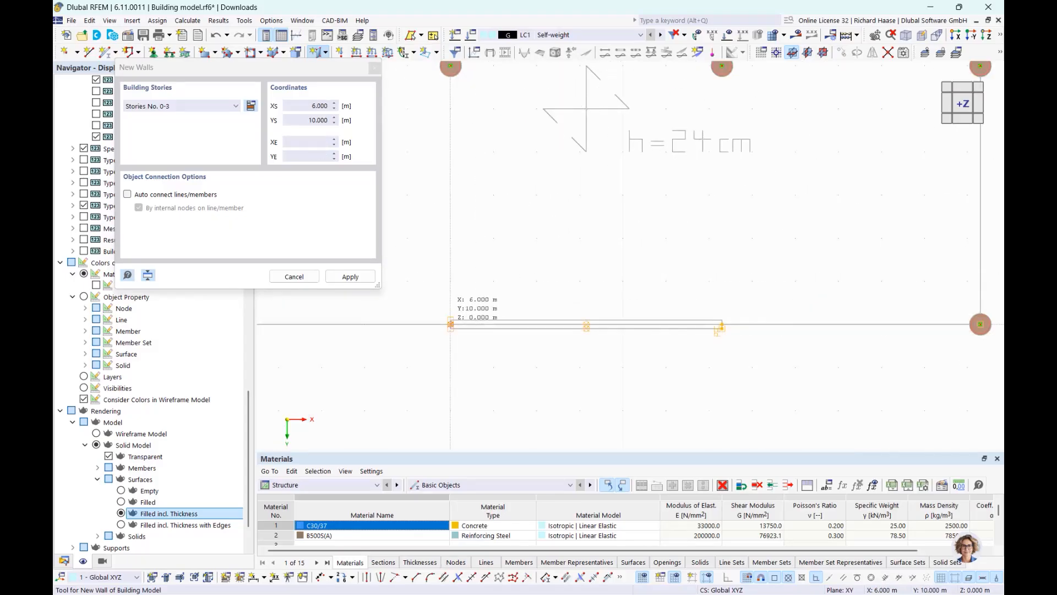
left_click(451, 325)
left_click(721, 325)
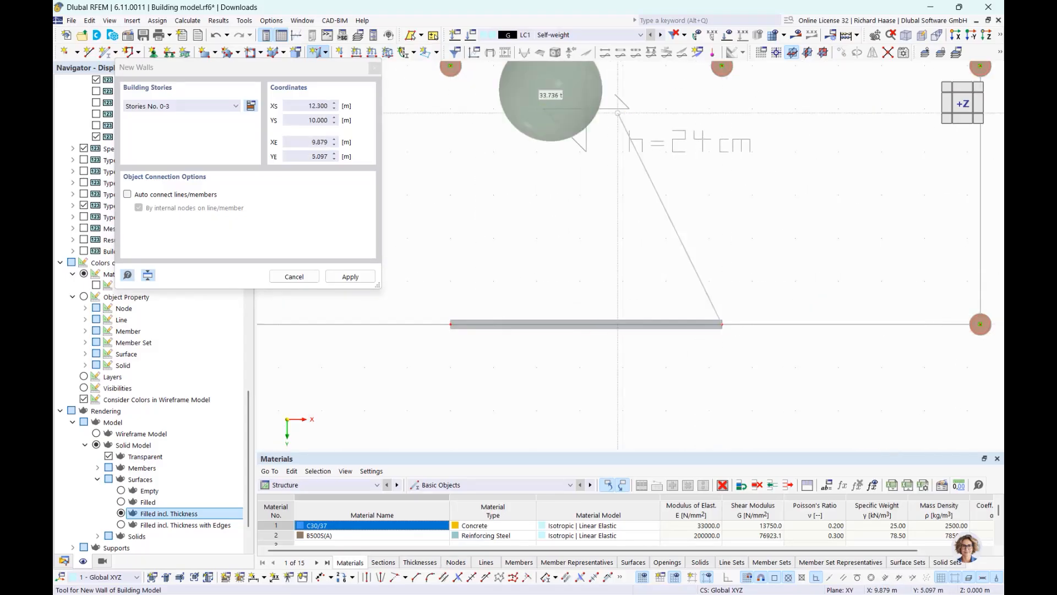
scroll(624, 236, "down", 3)
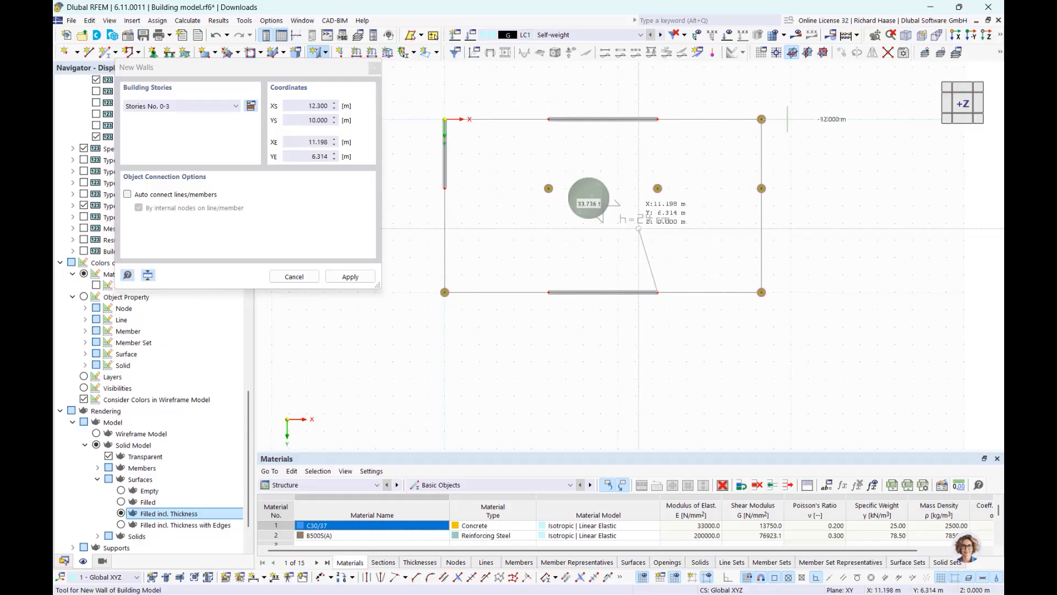
key("Escape")
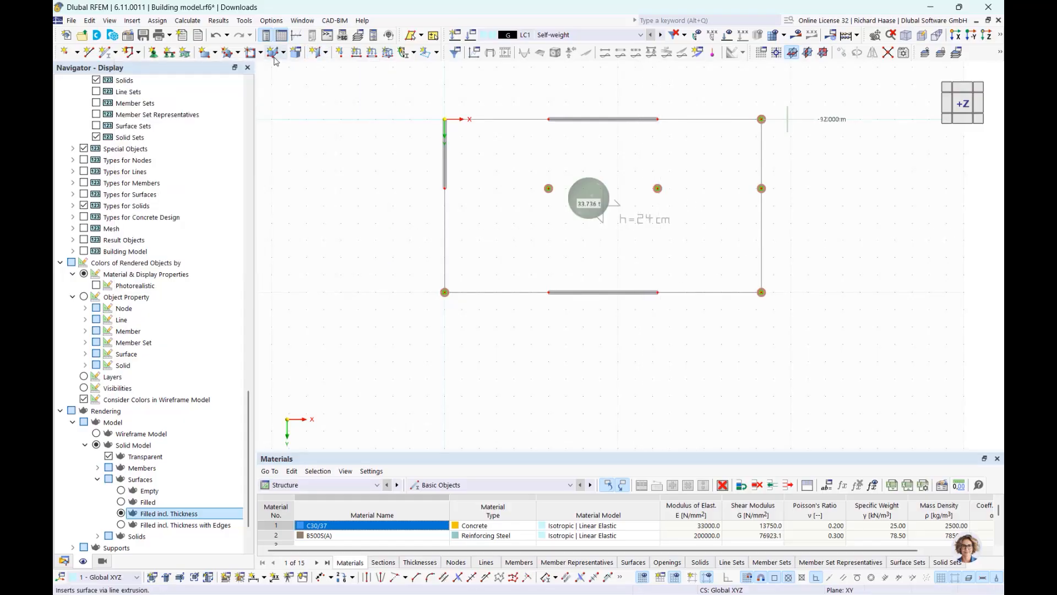
- Start a rectangular floor and assign it the uniform 240.0 mm thickness in C30/37
left_click(327, 53)
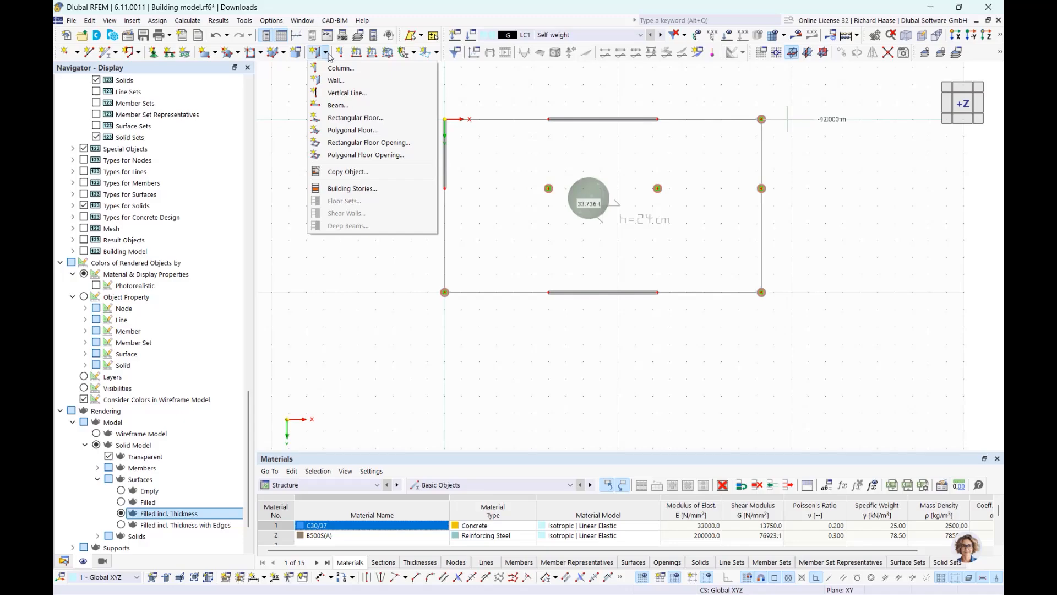
left_click(356, 118)
left_click(246, 159)
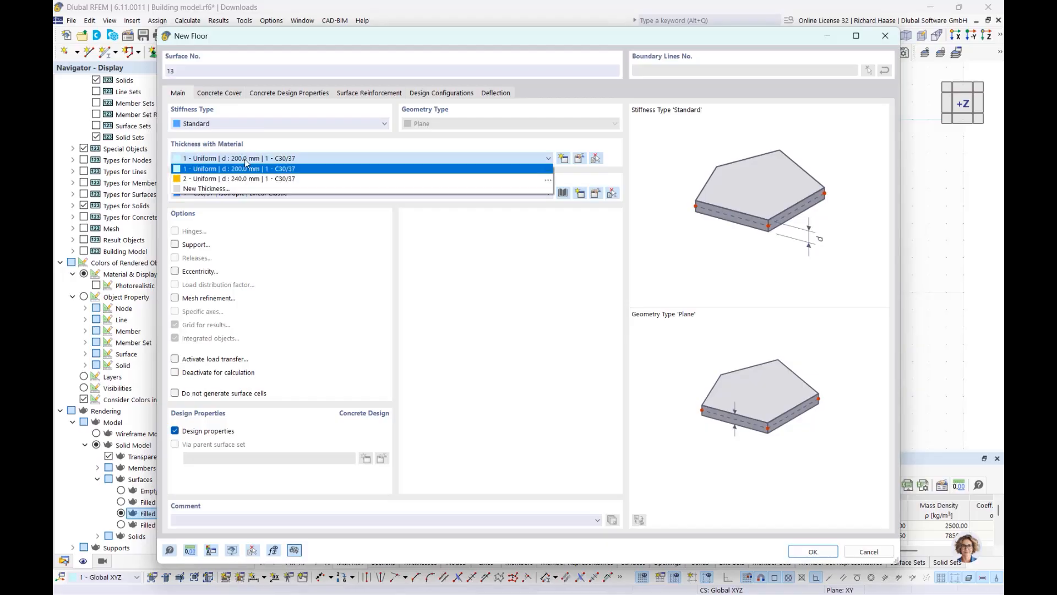
left_click(245, 179)
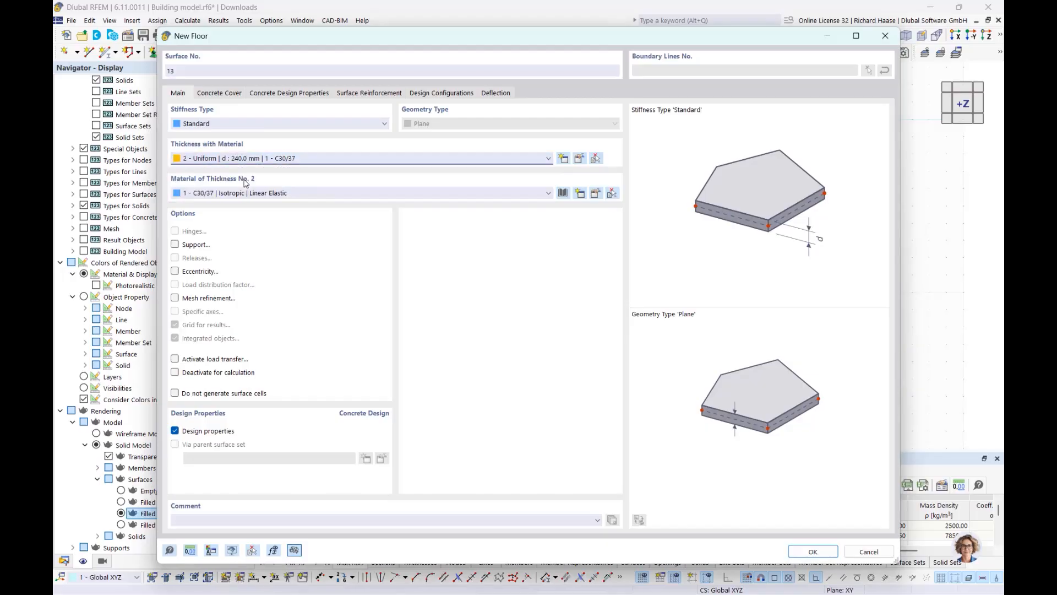
left_click(801, 549)
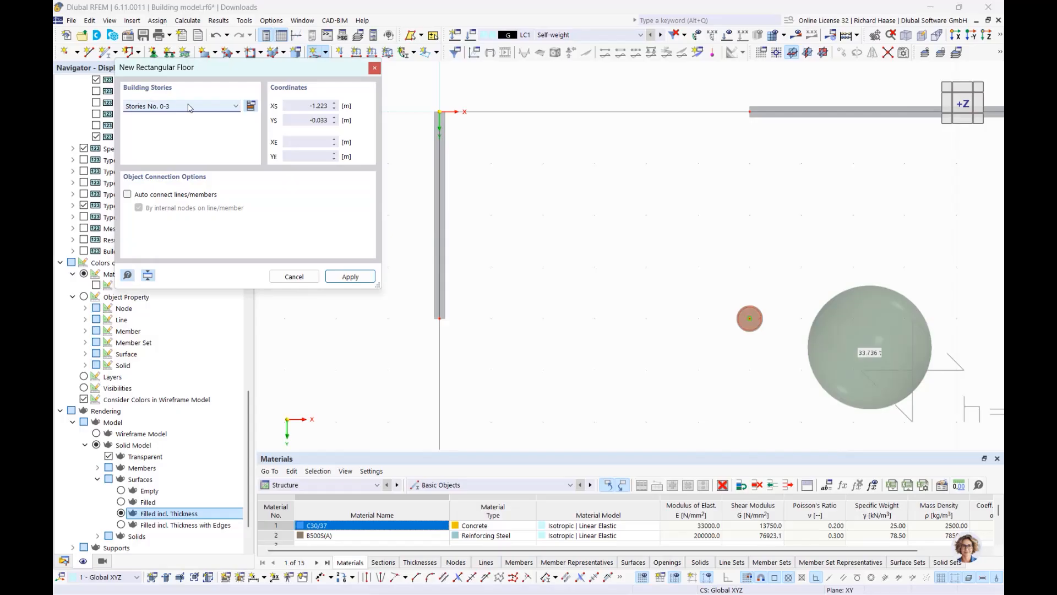
- Place the rectangular floor for stories No. 0-3 from the origin to X 18.300, Y 10.000 m and end floor placement
left_click(188, 107)
left_click(180, 107)
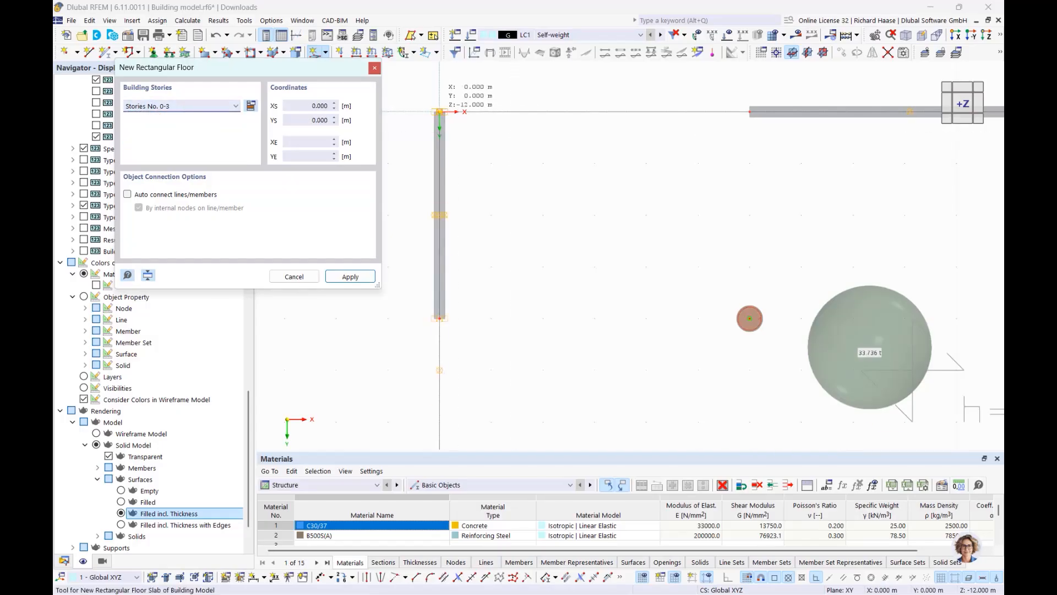
scroll(438, 112, "up", 6)
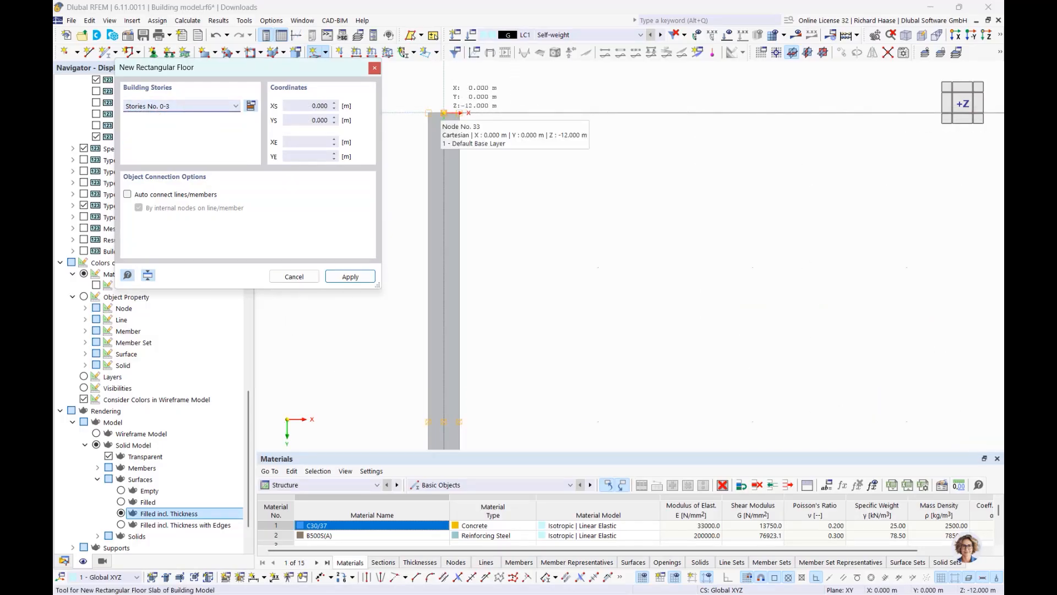
left_click(444, 113)
scroll(520, 165, "down", 11)
scroll(895, 349, "up", 4)
middle_click_drag(895, 349, 693, 234)
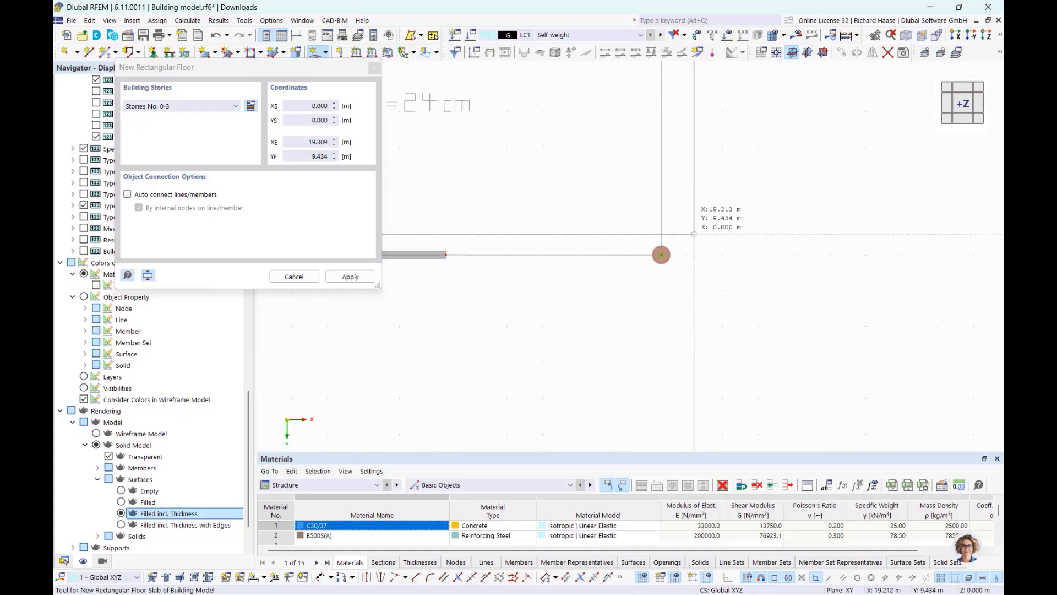
scroll(672, 241, "up", 5)
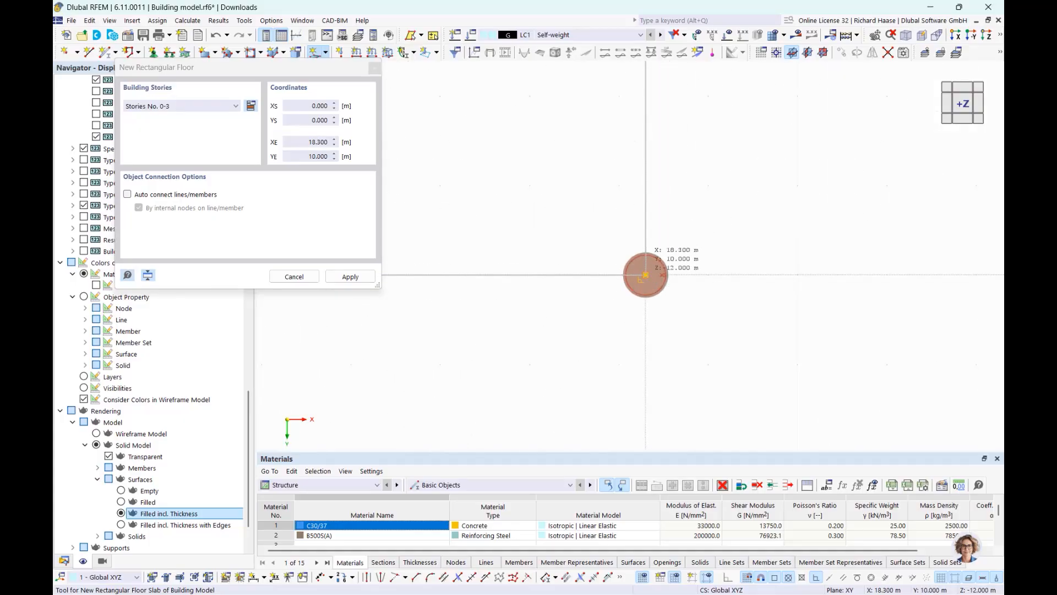
left_click(645, 274)
scroll(673, 136, "down", 9)
middle_click_drag(656, 194, 678, 289)
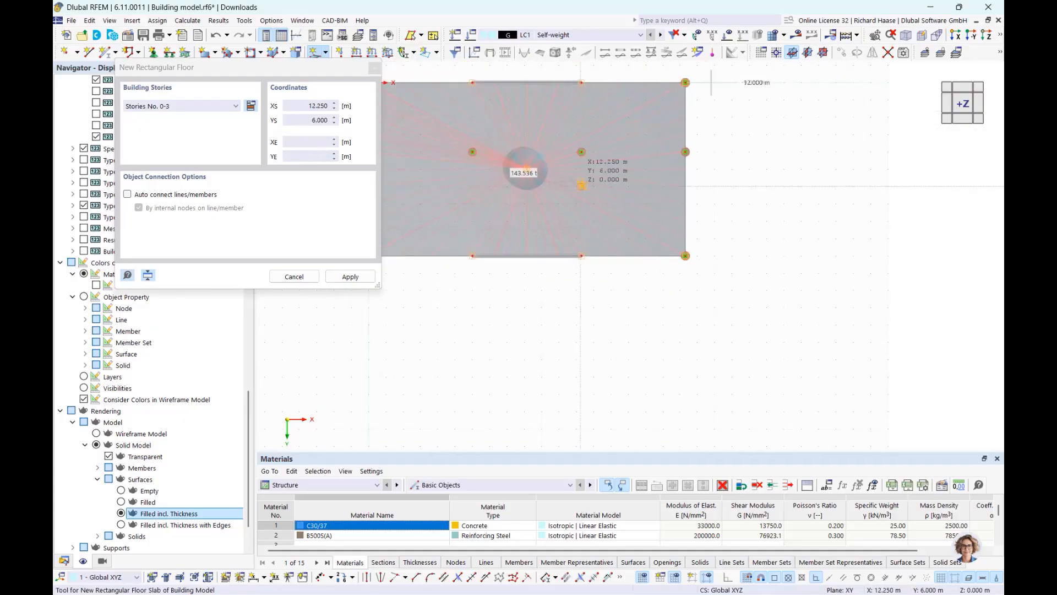
key("Escape")
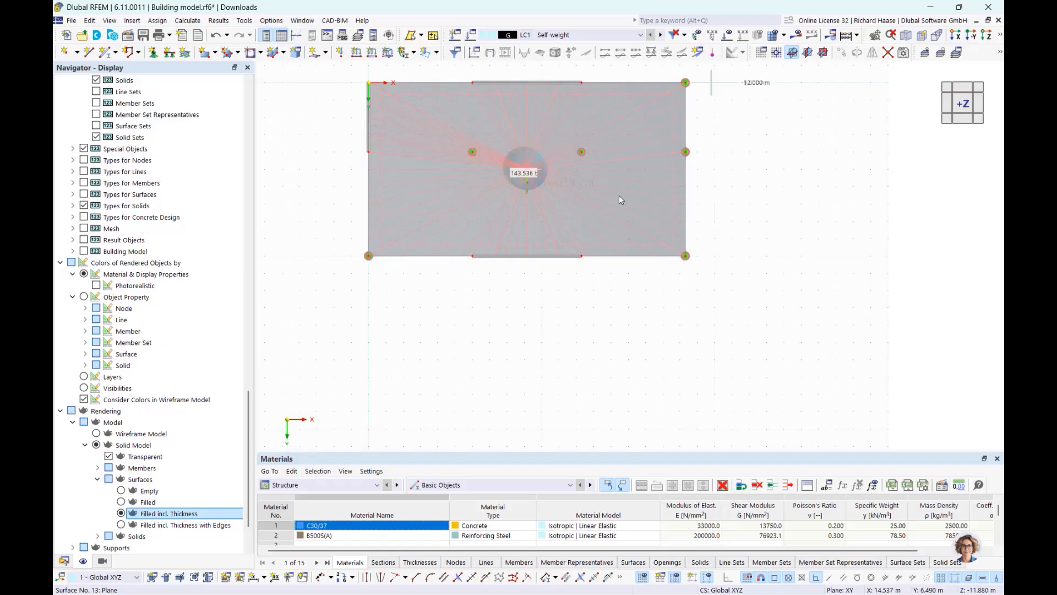
- Inspect the floor slabs in 3D and select the diaphragm rigid link at the 9.000 m level for a closer look
middle_click_drag(619, 195, 572, 134, "ctrl")
scroll(638, 106, "up", 2)
scroll(581, 129, "down", 4)
scroll(562, 194, "up", 4)
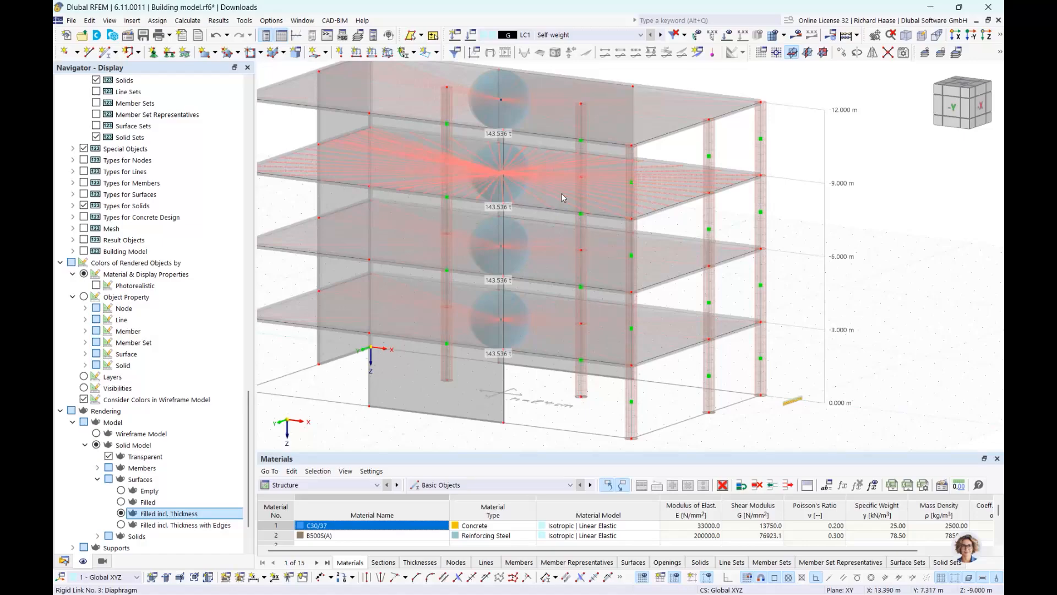
mouse_move(602, 194)
middle_mouse_down("ctrl")
mouse_move(604, 165)
mouse_move(603, 182)
middle_mouse_up("ctrl")
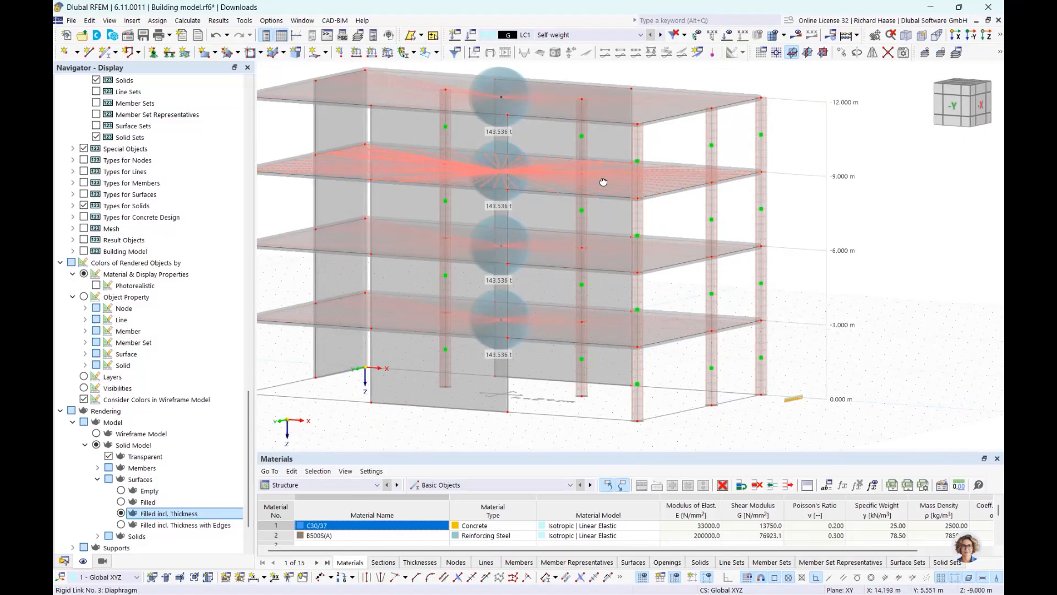
left_click(559, 166)
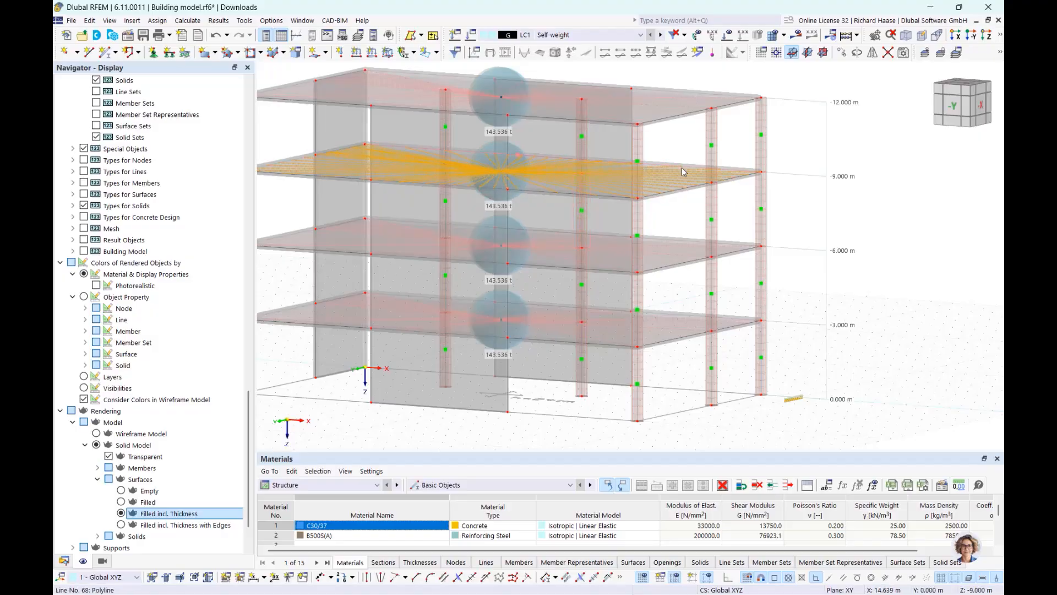
scroll(682, 167, "up", 3)
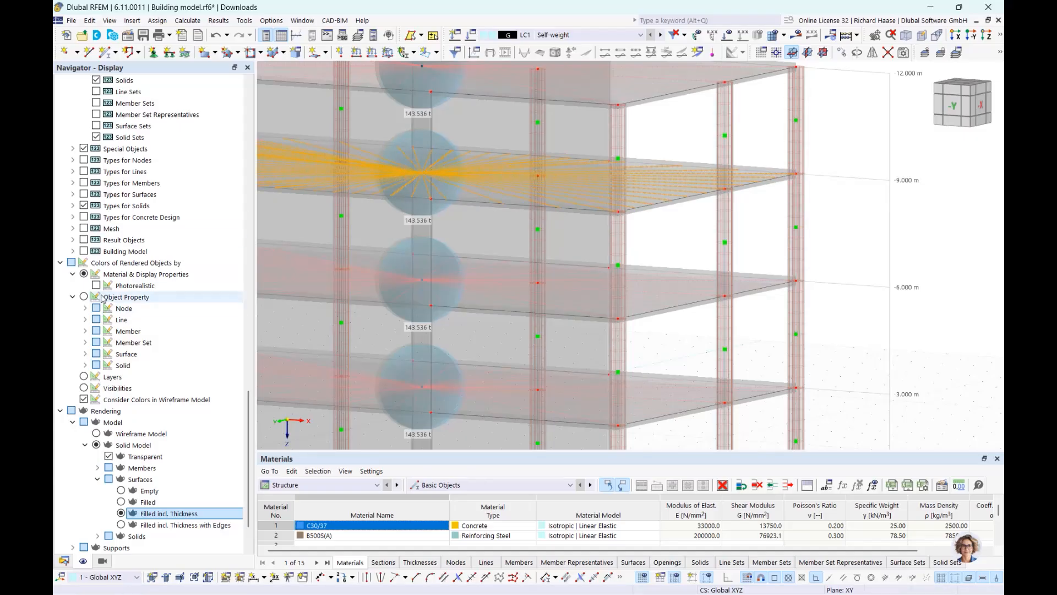
- Show the model data and expand the special objects to list the rigid links
scroll(115, 310, "up", 4)
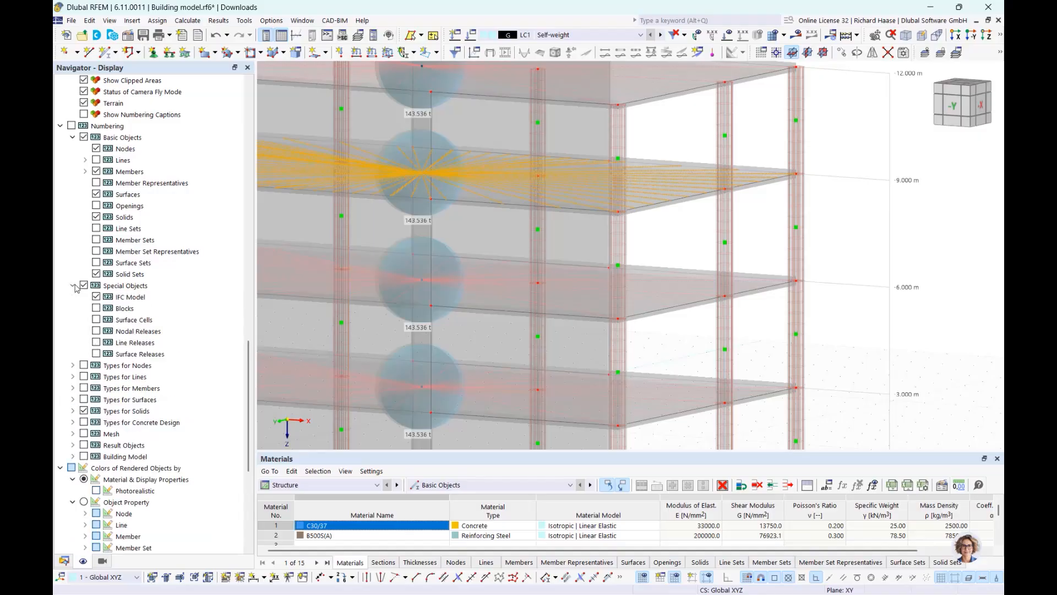
left_click(65, 560)
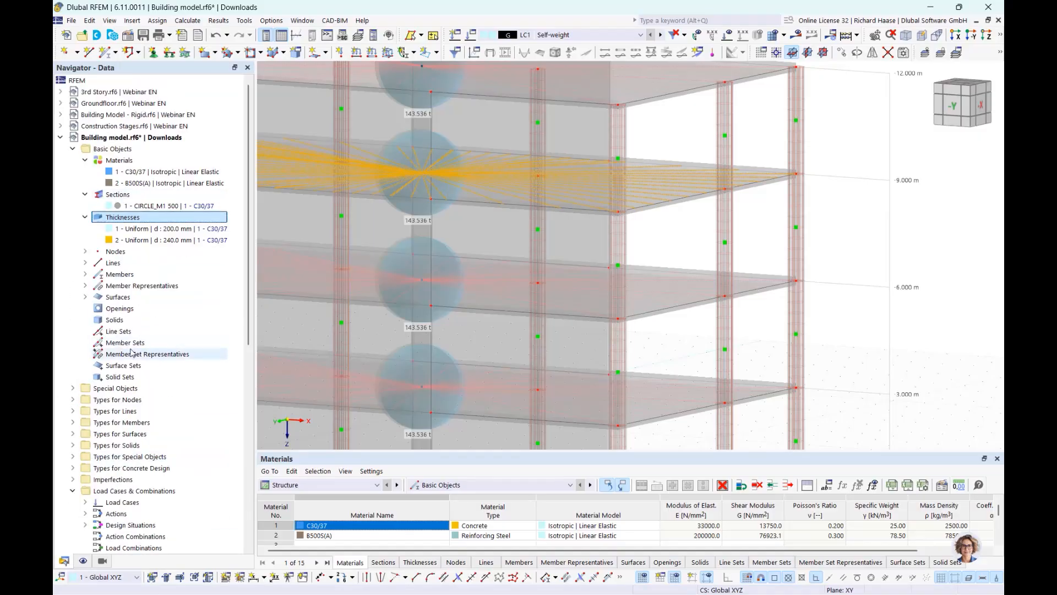
left_click(72, 390)
scroll(110, 371, "down", 1)
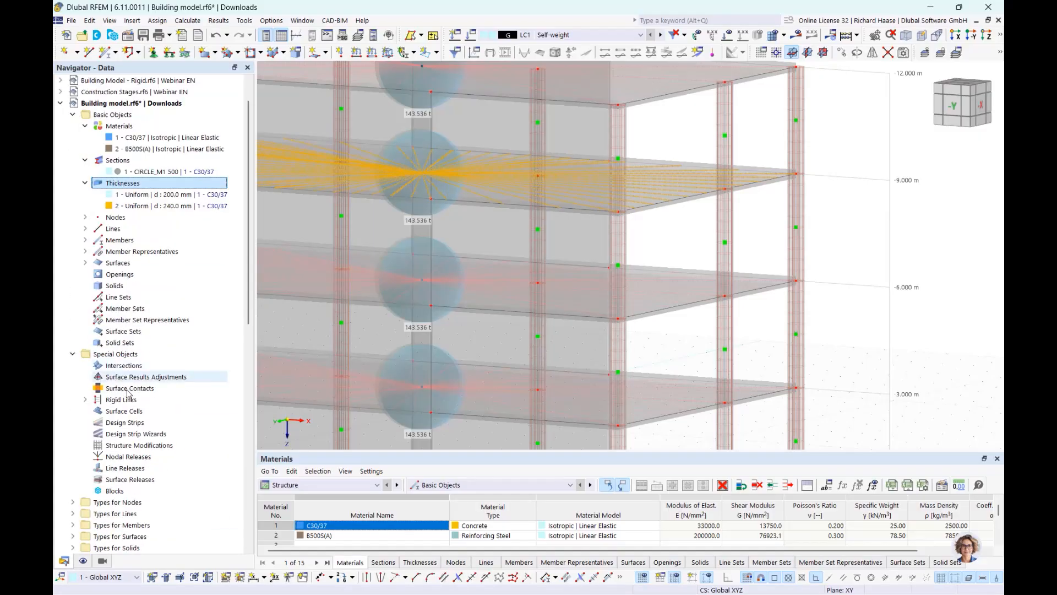
left_click(88, 400)
left_click(86, 400)
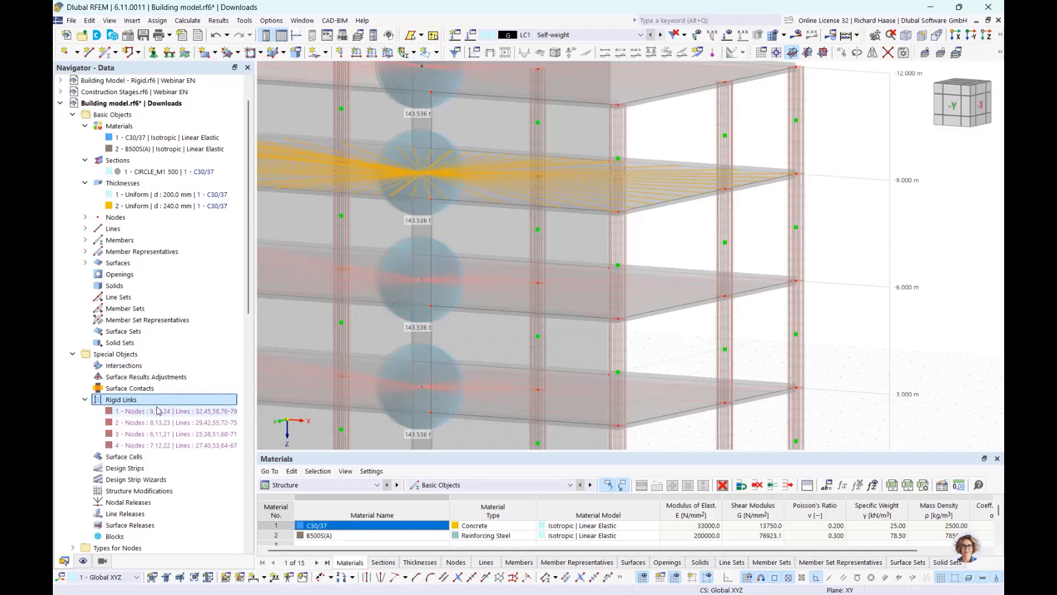
- Examine the floor mass spheres and the diaphragm rigid links across all stories of the building in 3D
scroll(515, 175, "down", 3)
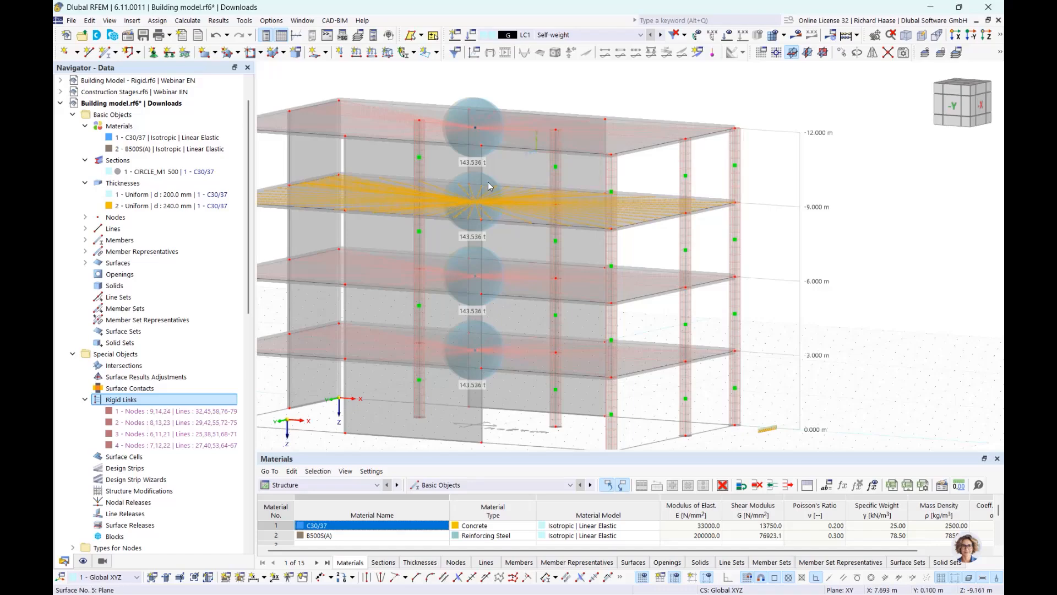
middle_click_drag(324, 209, 396, 210)
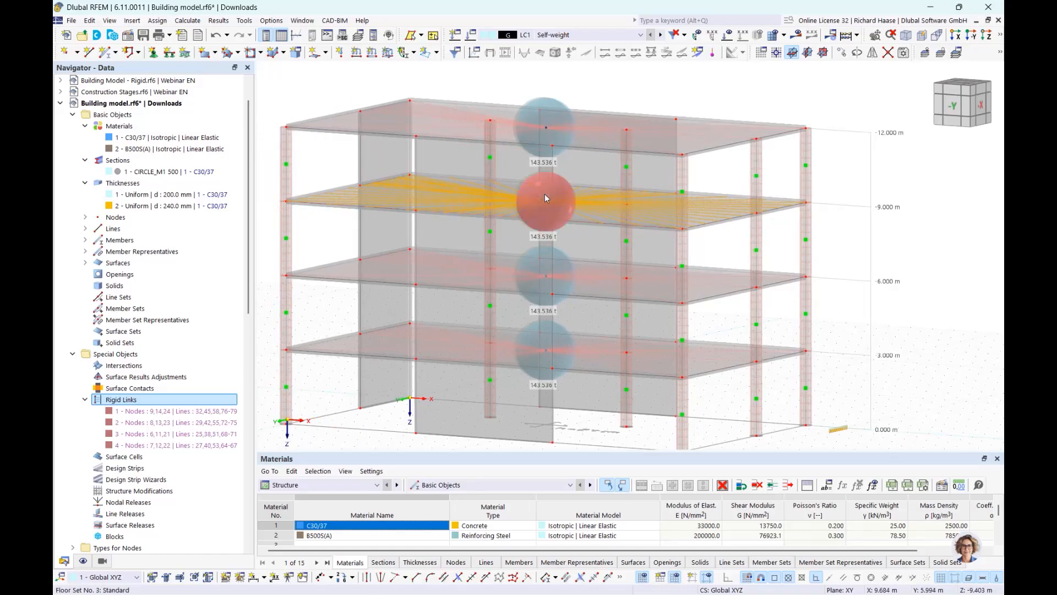
scroll(544, 194, "up", 3)
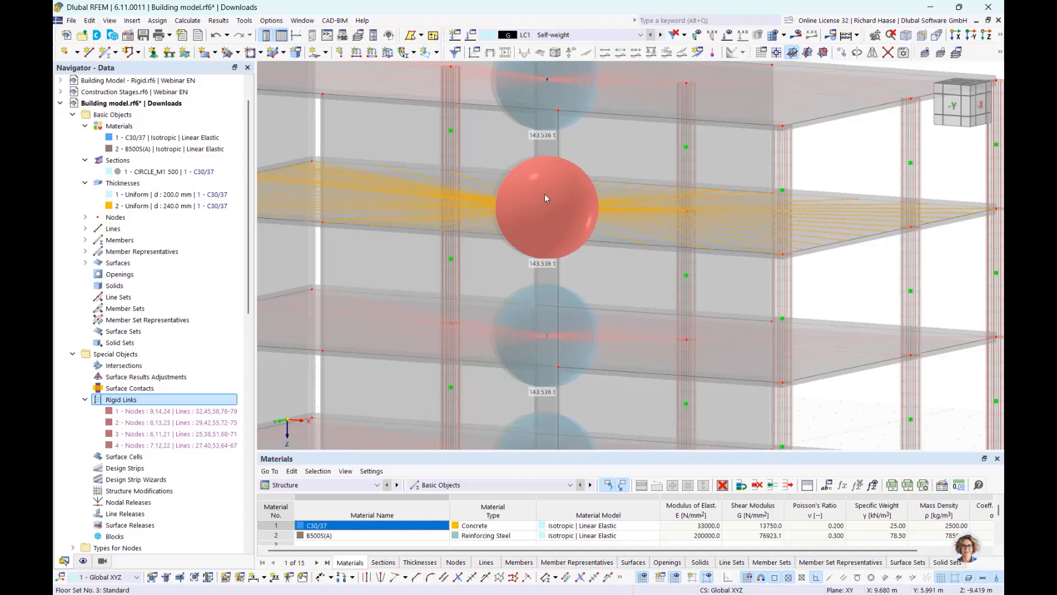
scroll(620, 213, "down", 3)
middle_click_drag(620, 213, 576, 246)
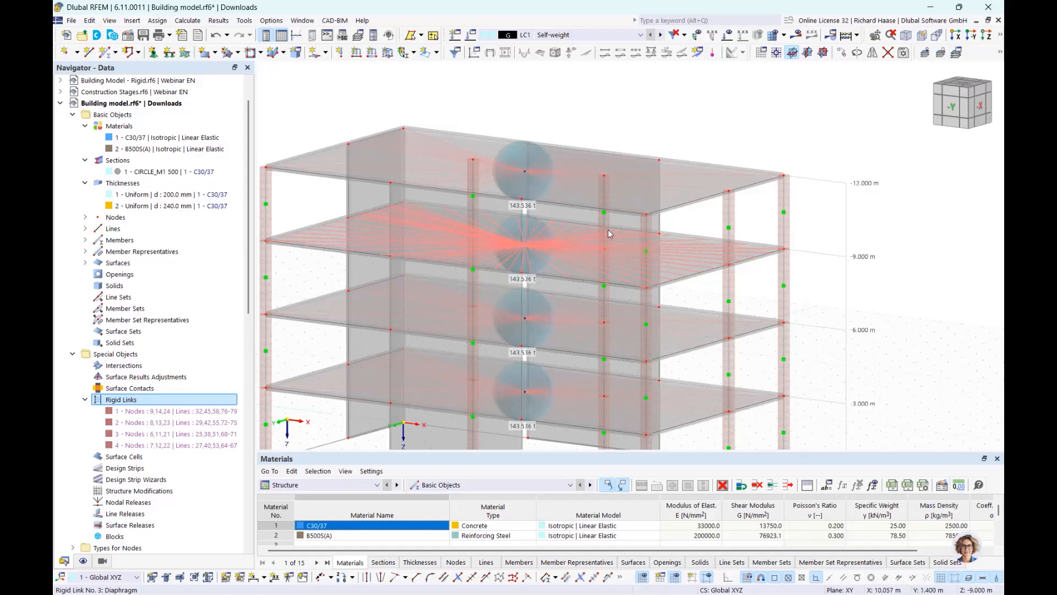
middle_click_drag(705, 218, 654, 202)
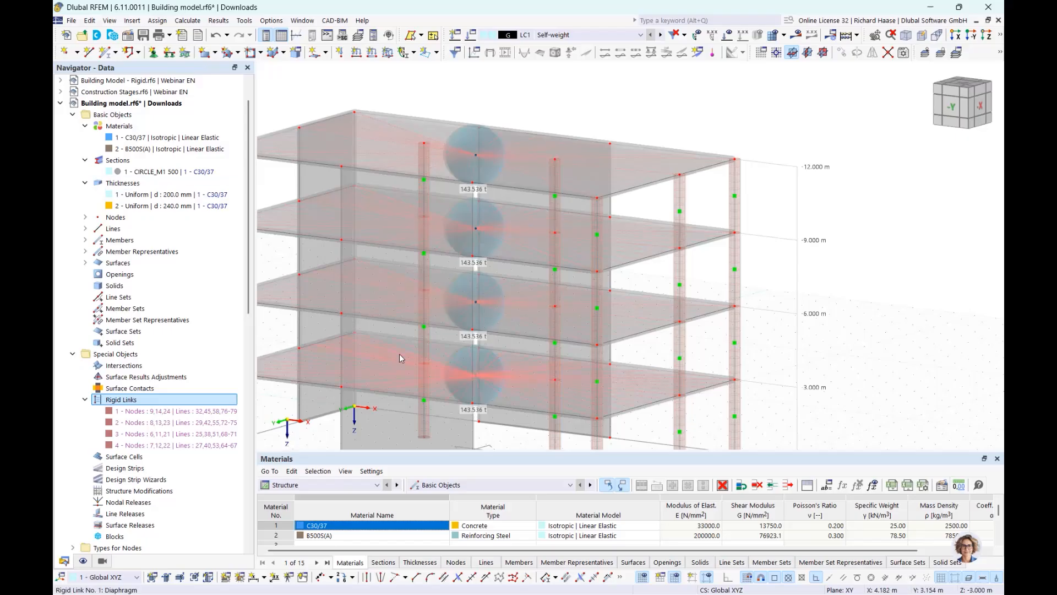
scroll(399, 353, "down", 2)
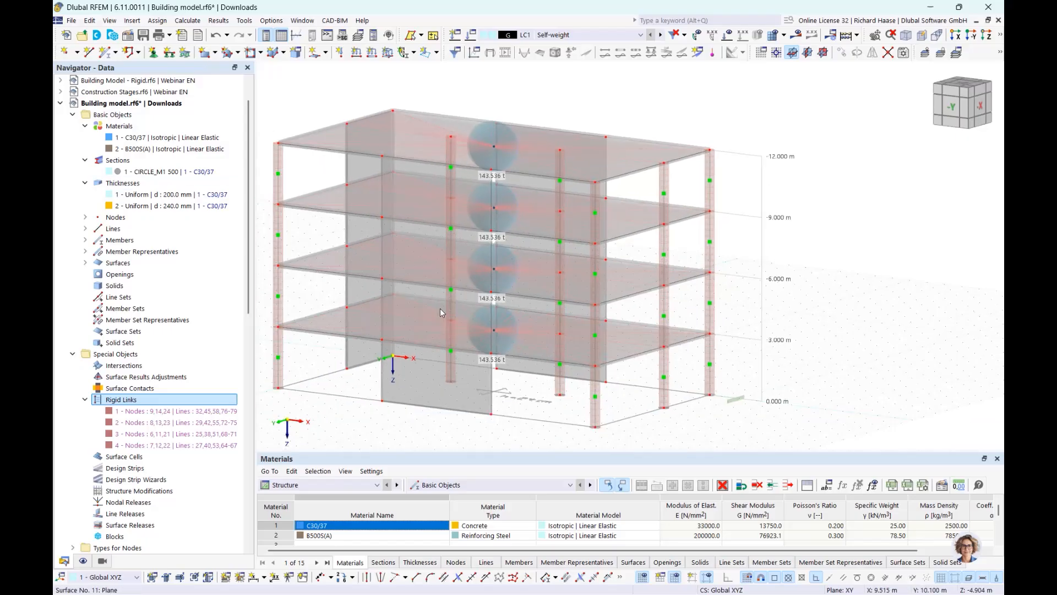
- Turn off the display of special objects so the rigid links are hidden in the model view
left_click(84, 562)
scroll(117, 311, "up", 3)
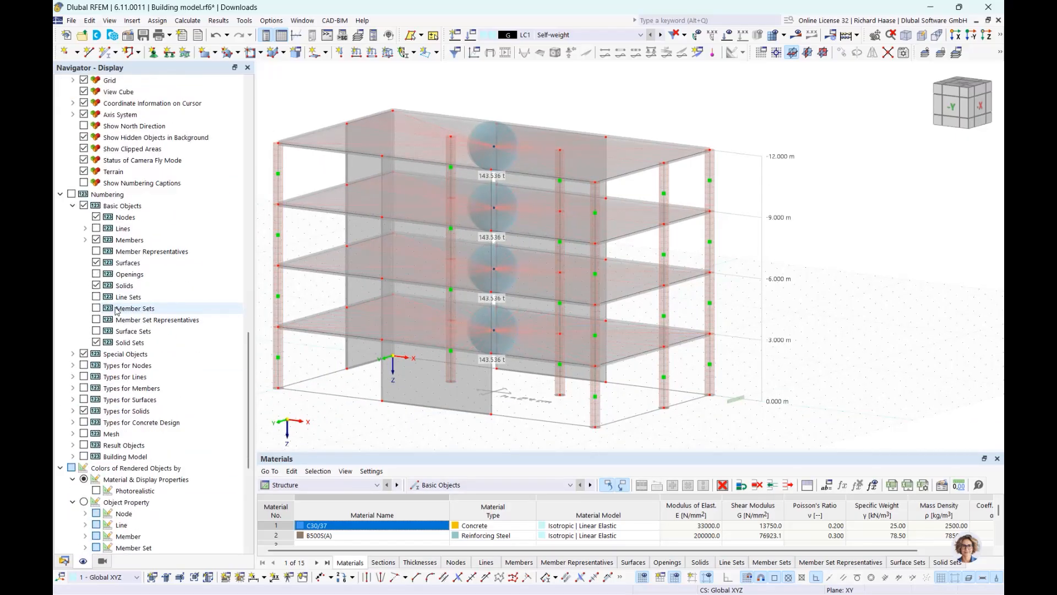
scroll(117, 311, "up", 5)
scroll(133, 287, "up", 5)
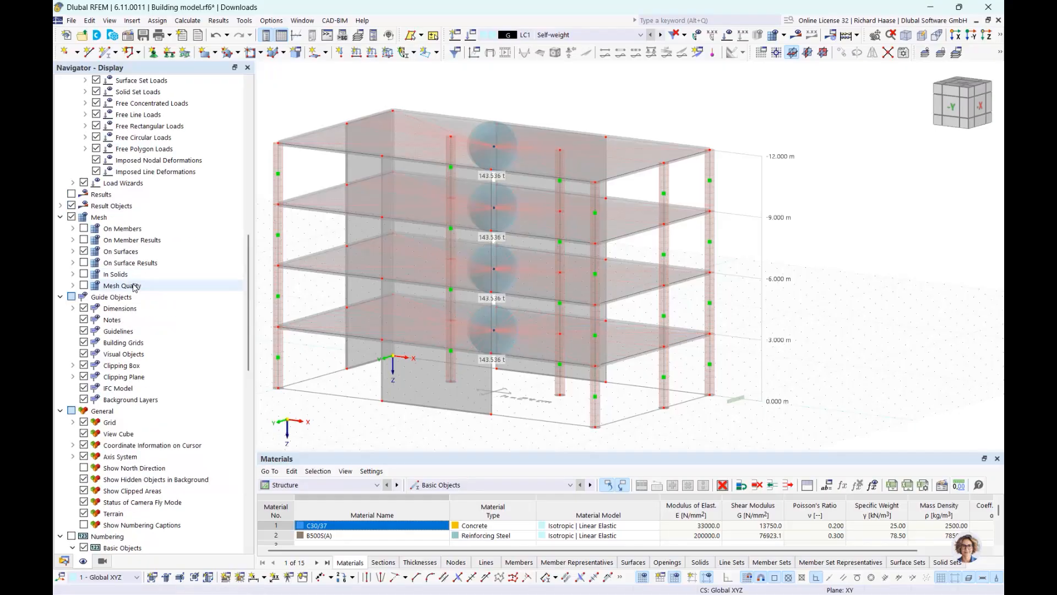
scroll(133, 288, "up", 8)
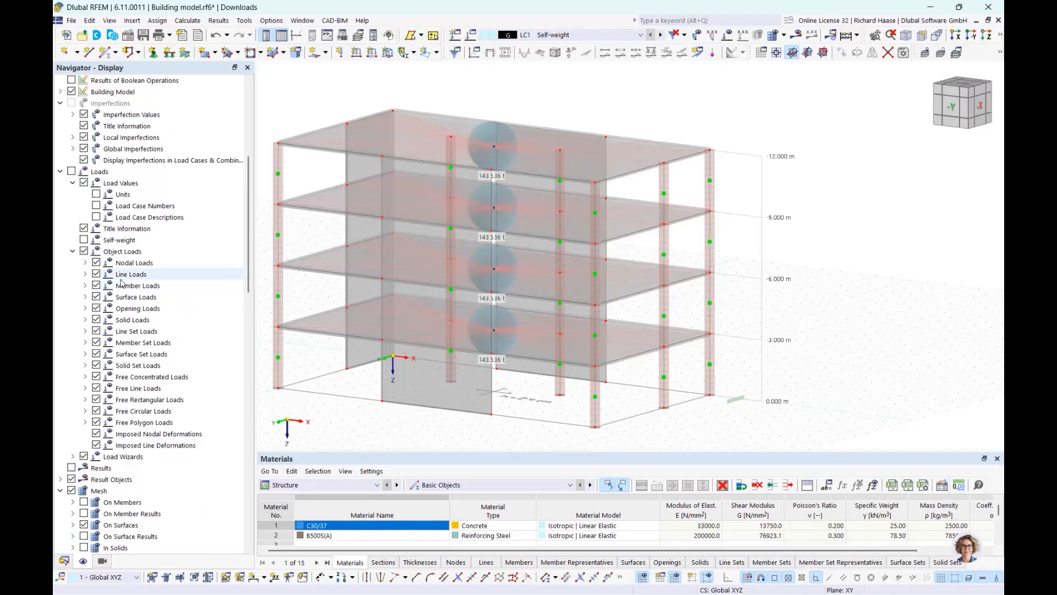
scroll(121, 282, "up", 4)
scroll(121, 282, "up", 3)
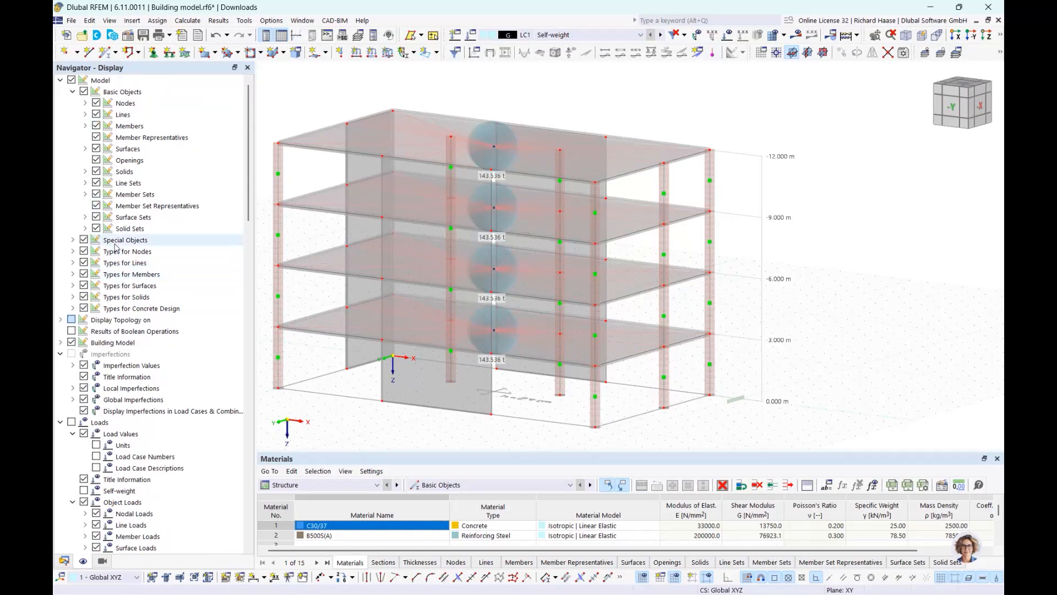
left_click(86, 242)
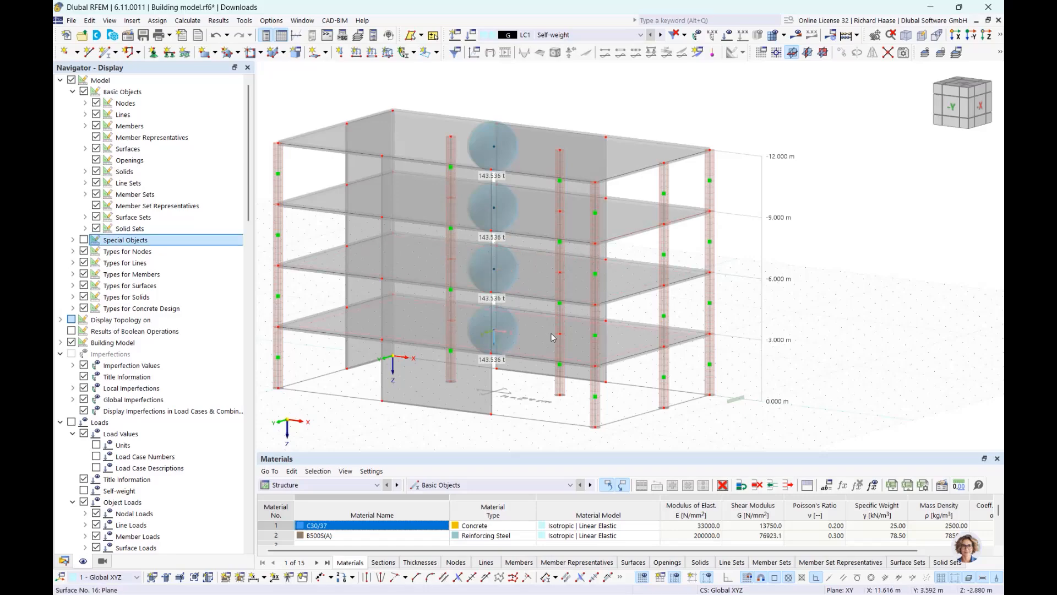
middle_click_drag(551, 333, 560, 341, "ctrl")
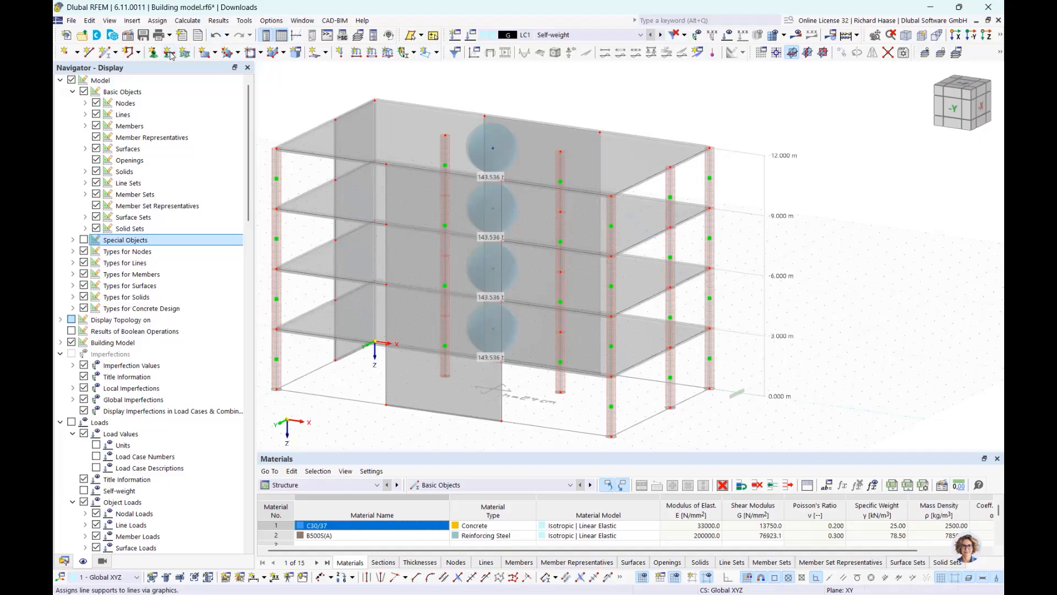
- Assign the Fixed nodal support to the base nodes of all six columns, nodes 5,10,15,20,25,30
left_click(152, 53)
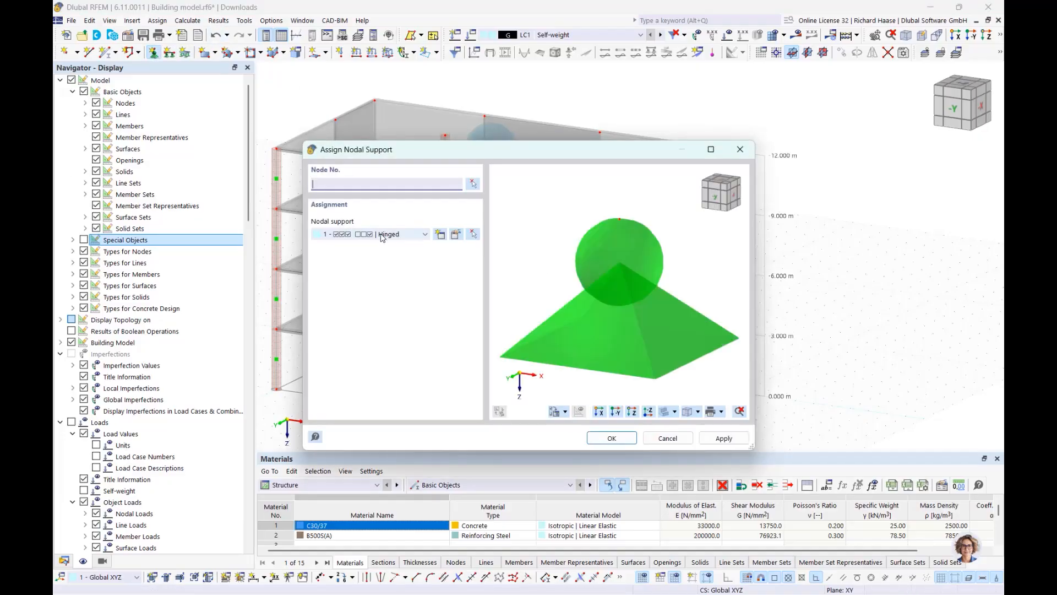
left_click(381, 235)
left_click(375, 265)
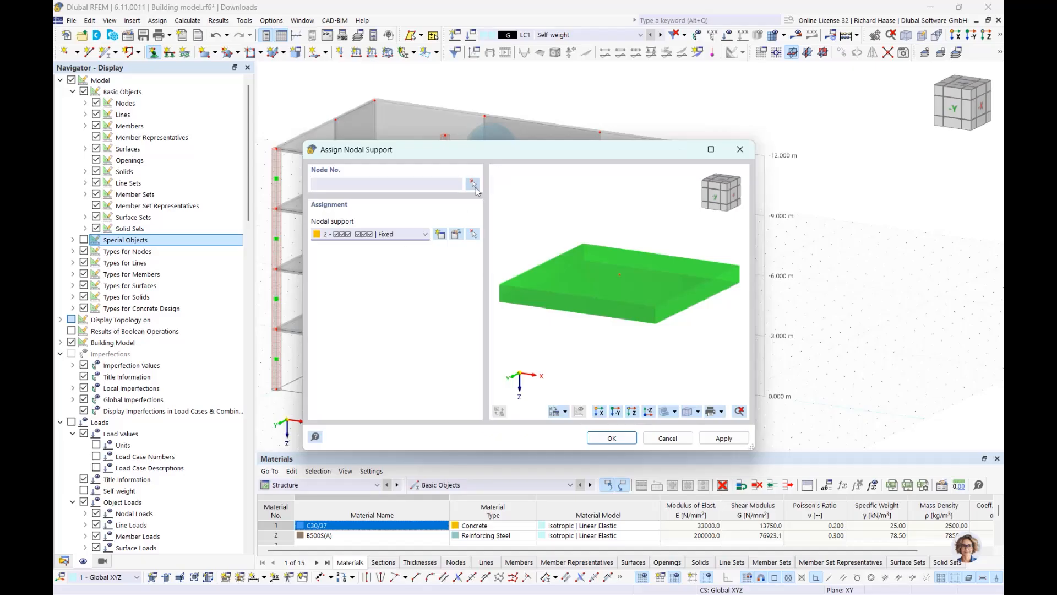
left_click(472, 183)
scroll(440, 331, "up", 5)
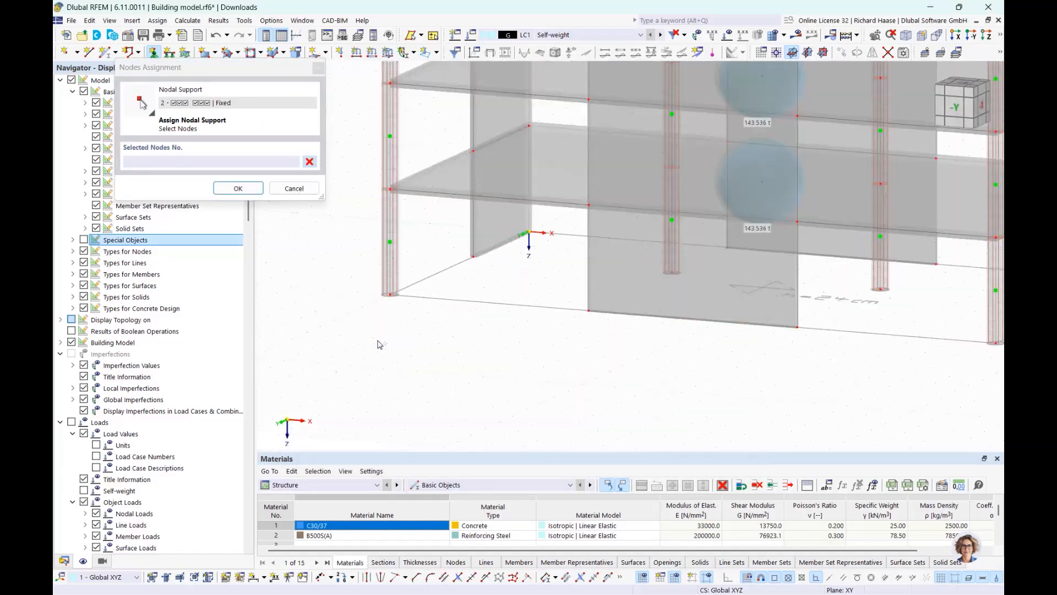
left_click_drag(405, 312, 318, 248)
middle_click_drag(632, 336, 254, 299, "ctrl")
left_click_drag(489, 248, 460, 218)
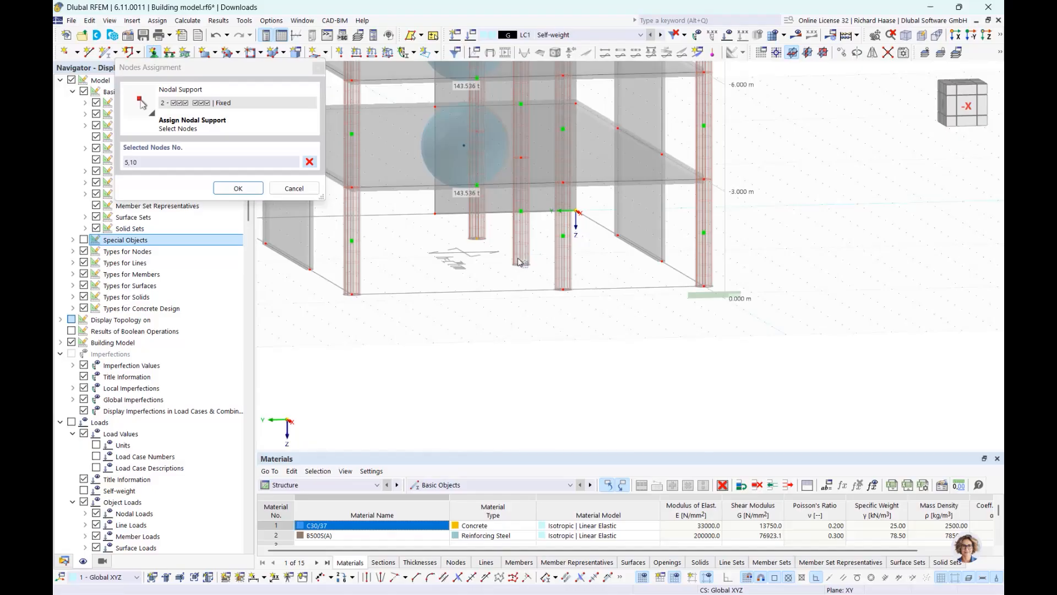
left_click_drag(534, 274, 504, 249)
middle_click_drag(578, 290, 664, 282, "ctrl")
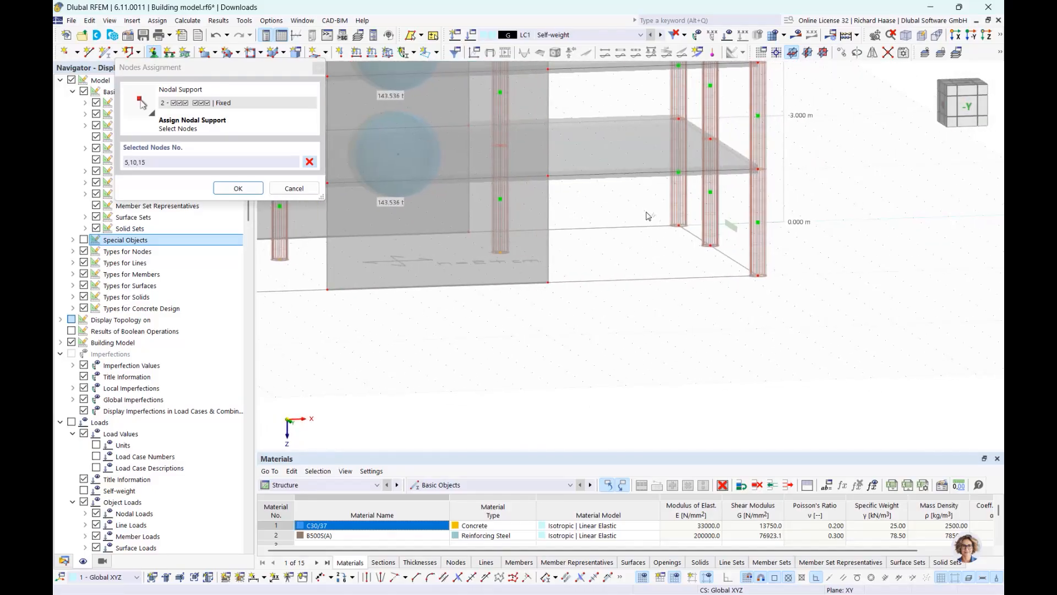
left_click_drag(648, 216, 835, 310)
left_click(238, 188)
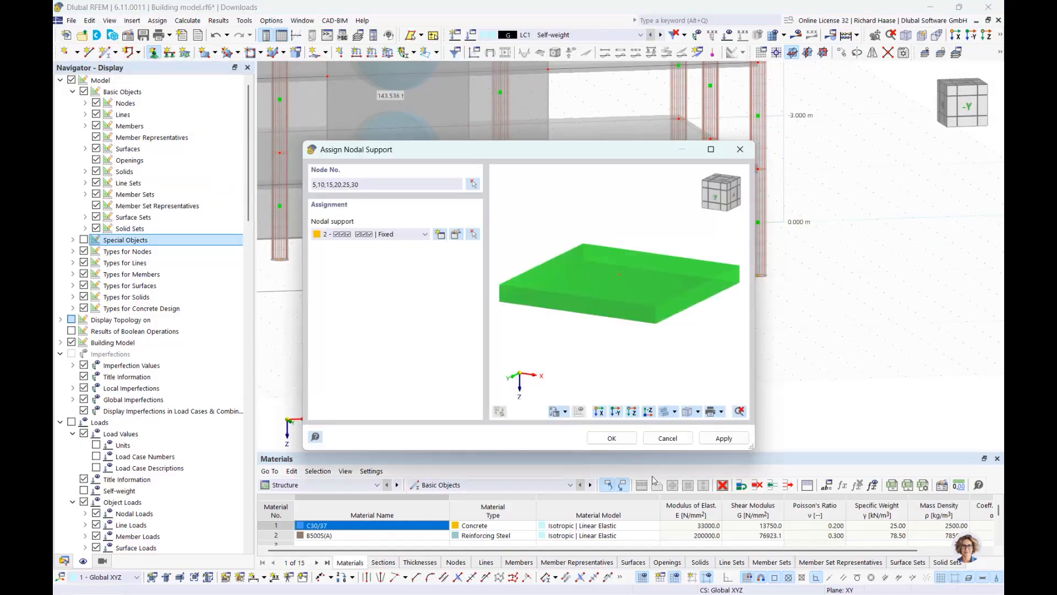
left_click(611, 438)
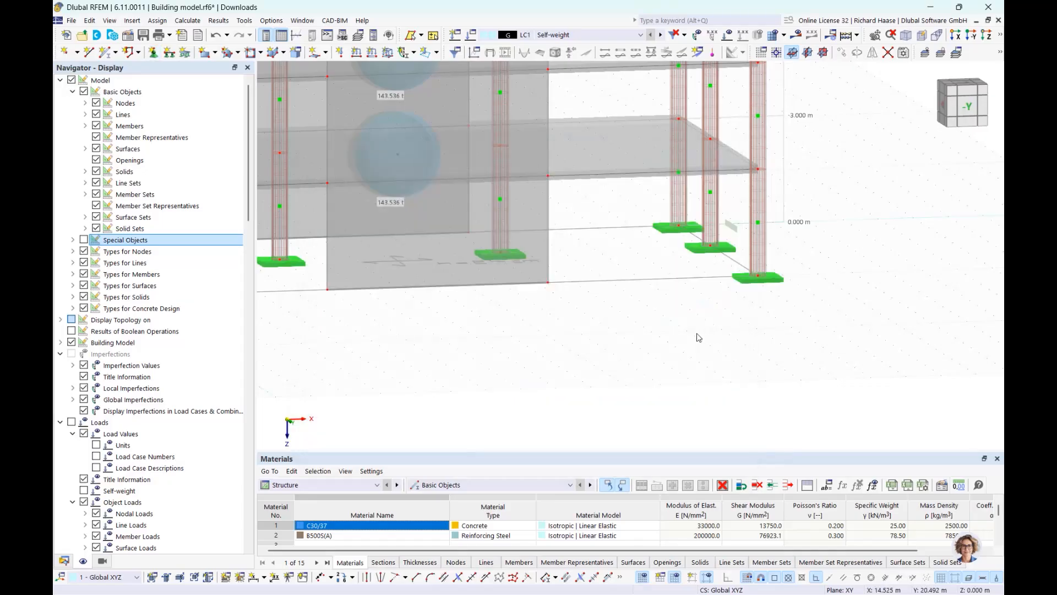
- Assign the Rigid line support to the base lines of the three walls, lines 35, 48 and 61
scroll(697, 333, "down", 3)
middle_click_drag(674, 340, 543, 366, "ctrl")
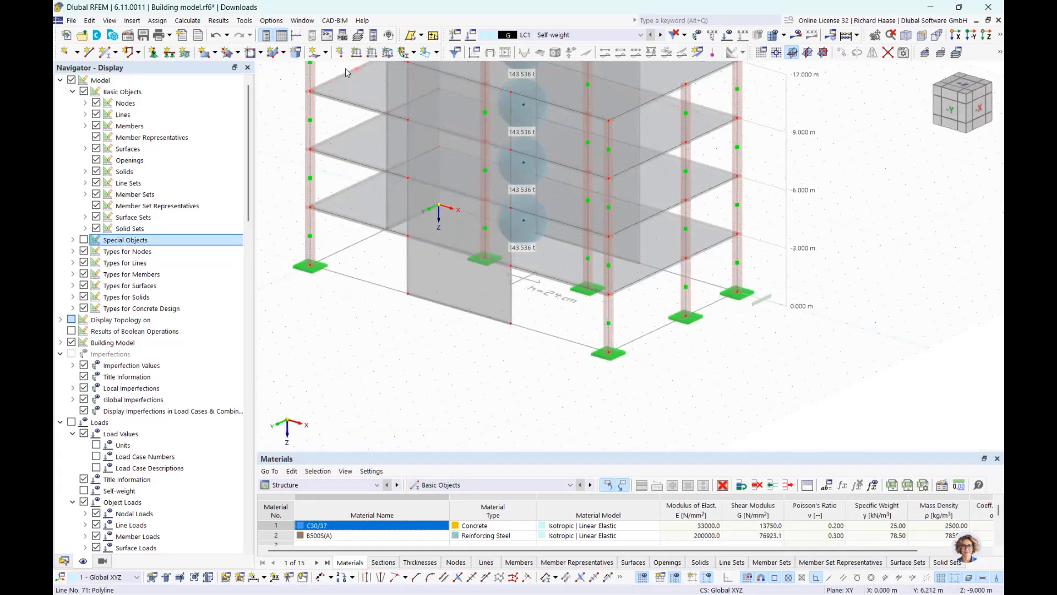
left_click(169, 52)
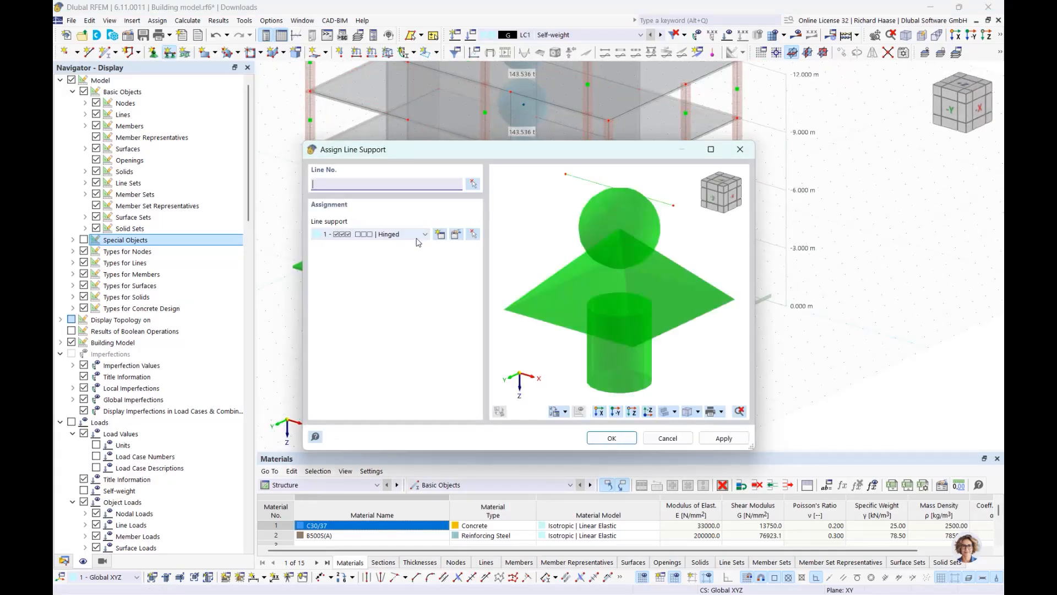
left_click(394, 235)
left_click(386, 265)
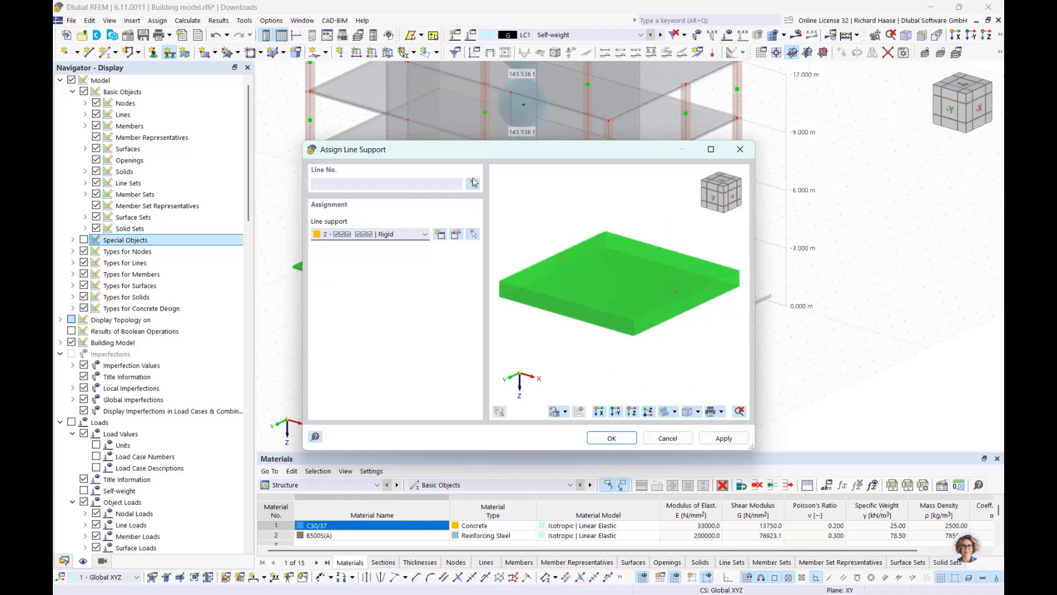
left_click(472, 183)
left_click(467, 311)
middle_click_drag(436, 287, 375, 252, "ctrl")
left_click(380, 251)
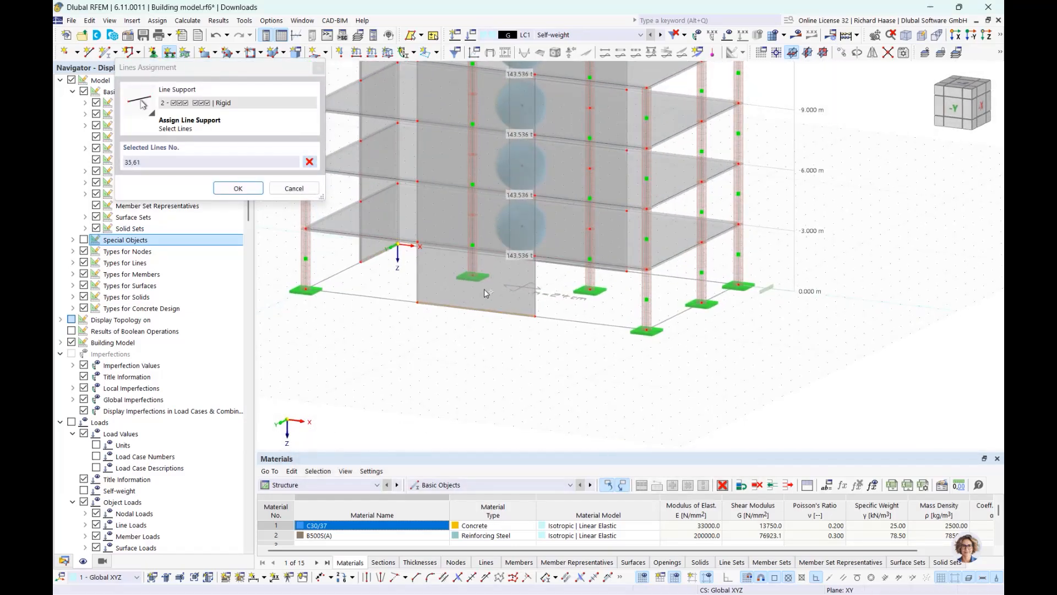
middle_click_drag(626, 307, 522, 269)
middle_click_drag(522, 268, 524, 258, "ctrl")
left_click(455, 244)
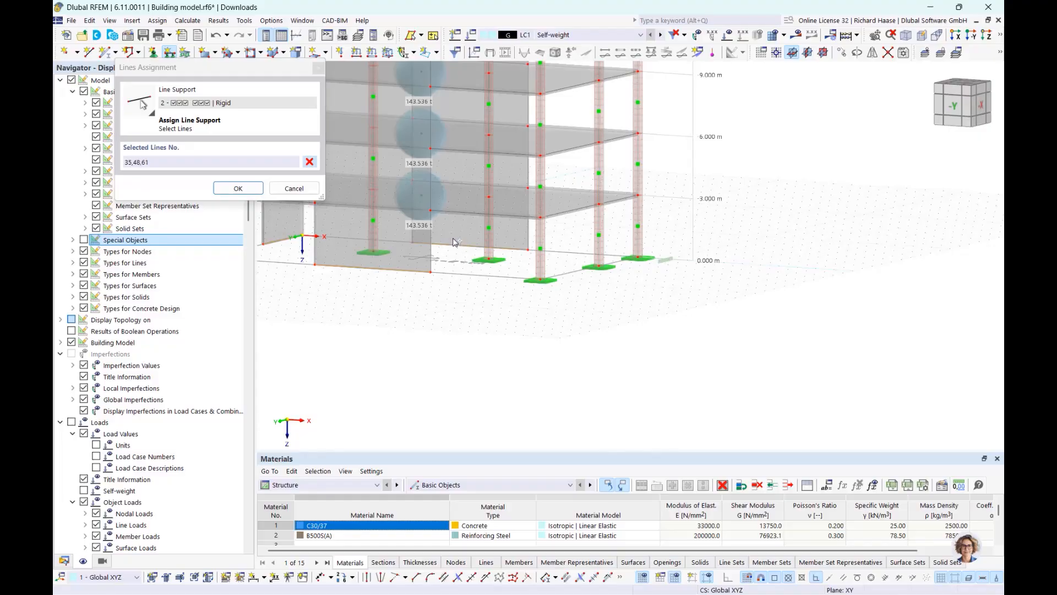
left_click(238, 189)
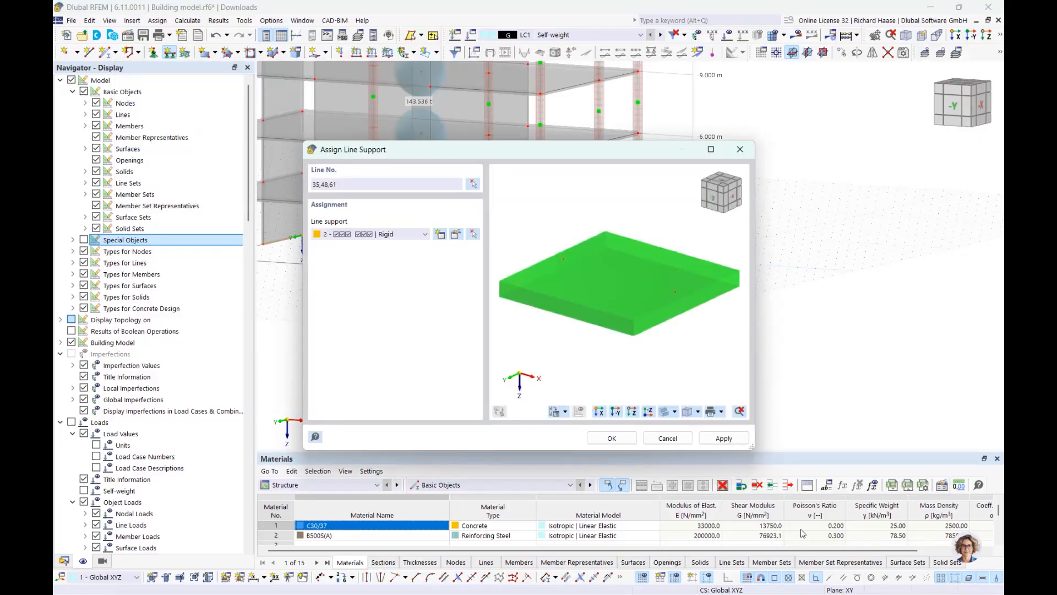
left_click(611, 438)
middle_click_drag(580, 264, 659, 390)
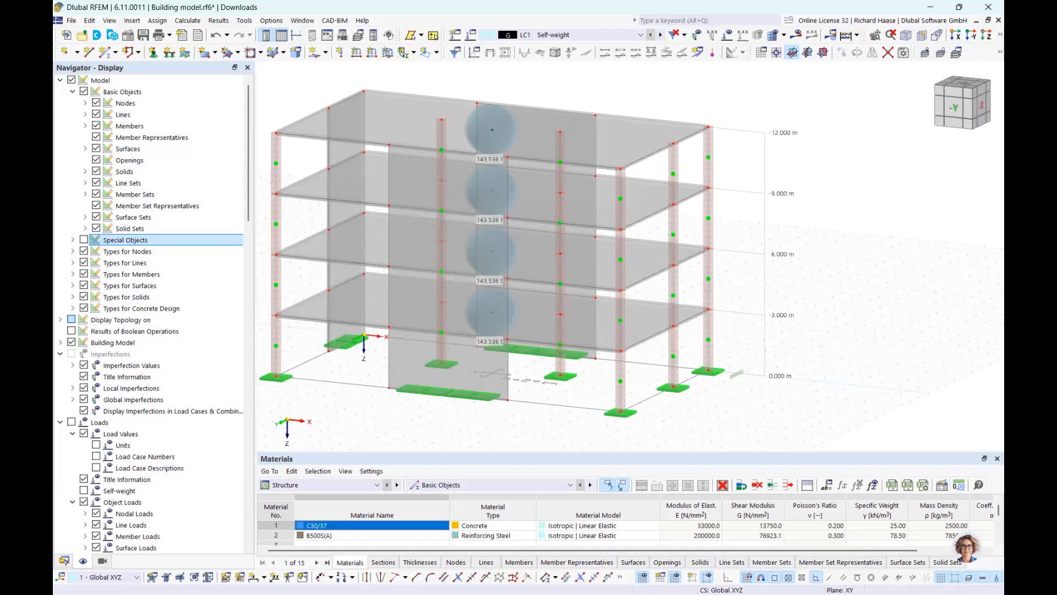
- Create load case LC2 named Live Loads with the action category Imposed loads - category A: domestic, residential areas
left_click(65, 561)
scroll(138, 462, "down", 5)
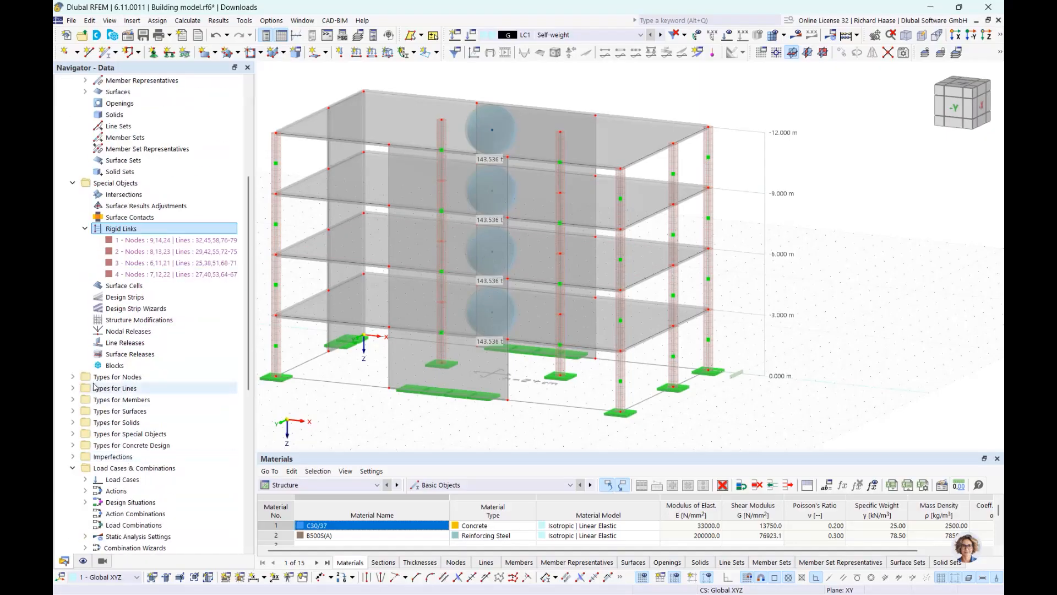
right_click(107, 480)
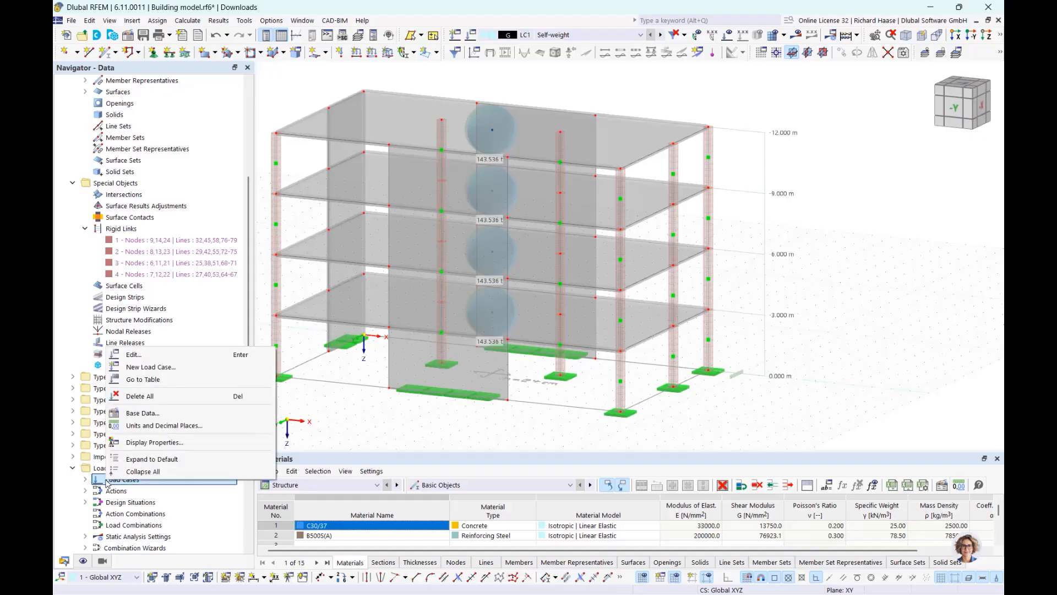
left_click(153, 357)
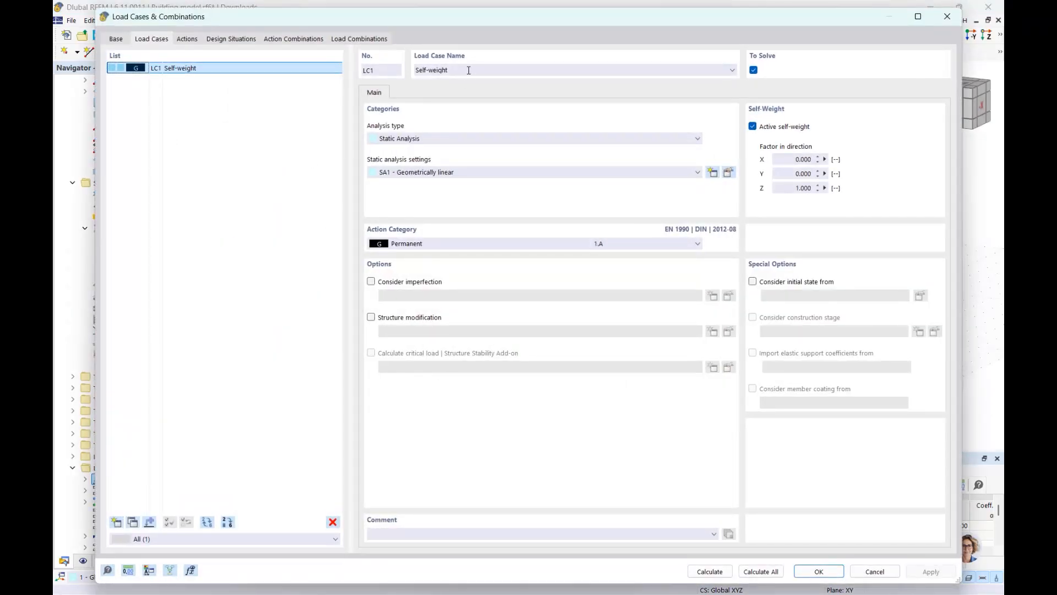
left_click(117, 522)
left_click(429, 247)
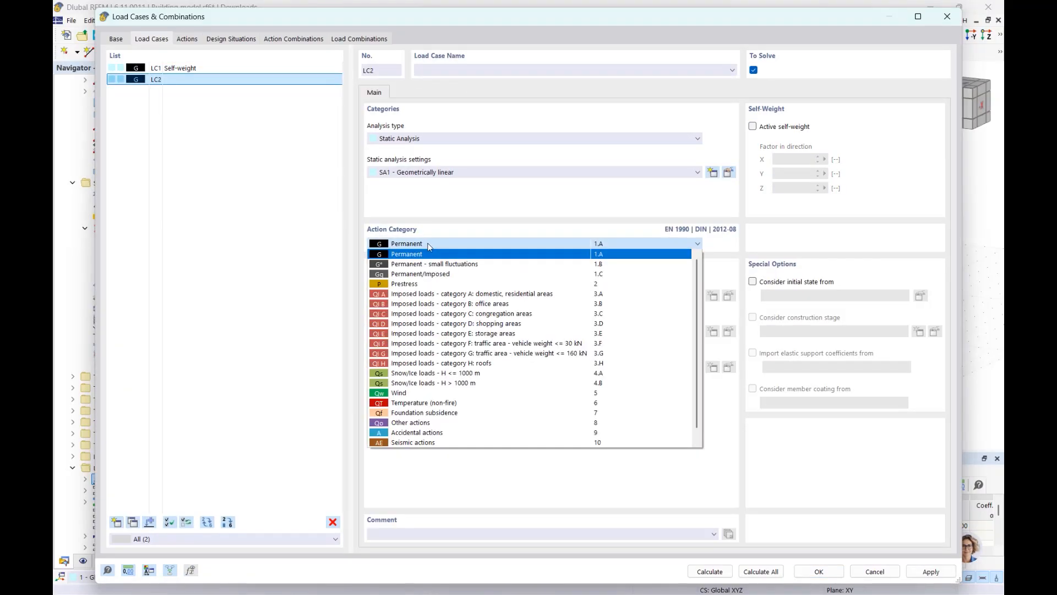
left_click(429, 293)
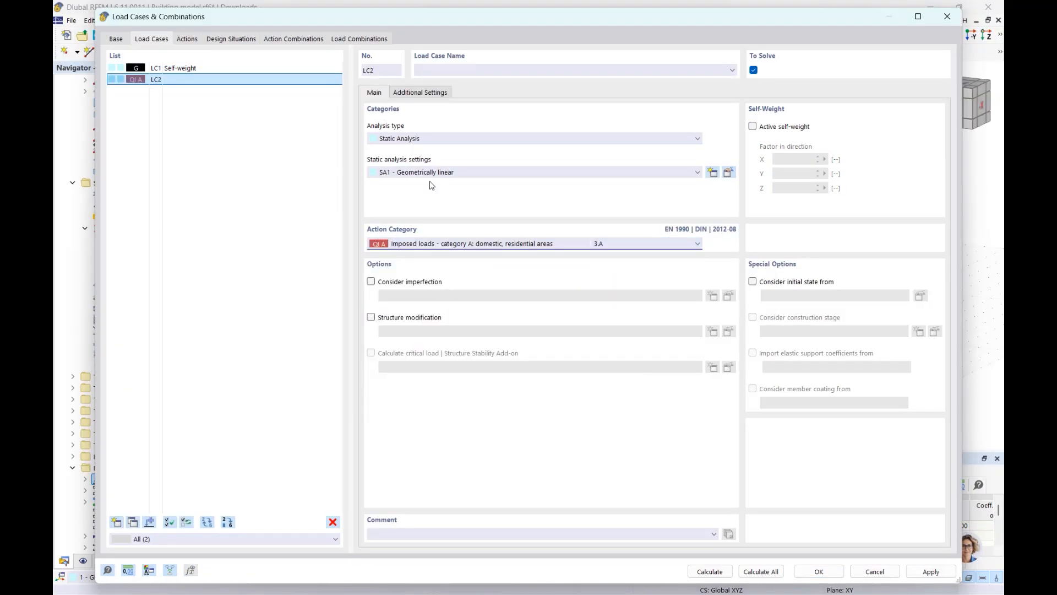
left_click(438, 70)
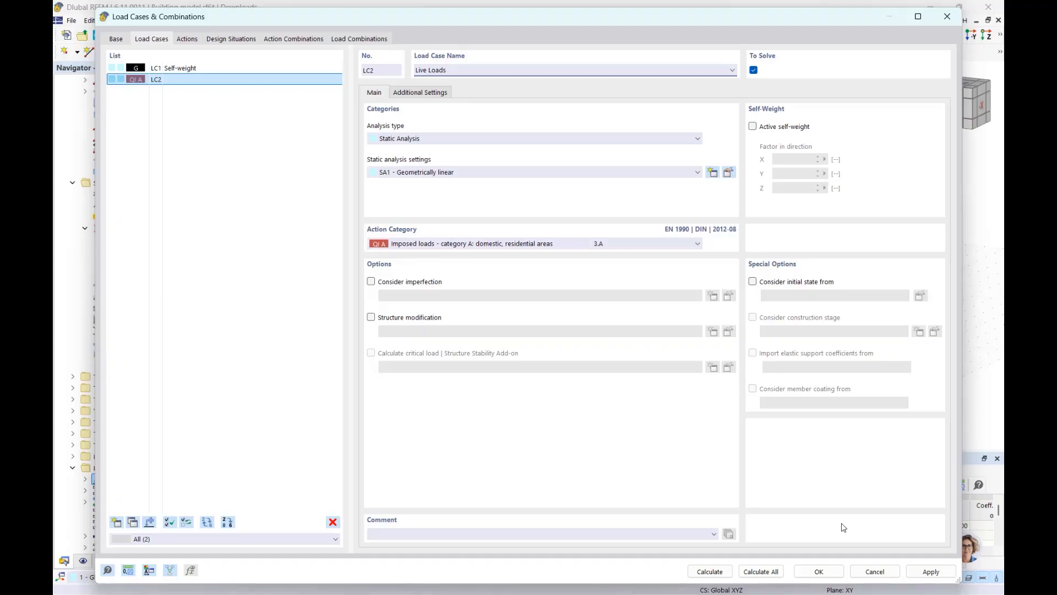
left_click(818, 572)
- Start a new uniform surface load in LC1 Self-weight with a magnitude of 2 kN/m² in the ZA direction
scroll(107, 477, "down", 3)
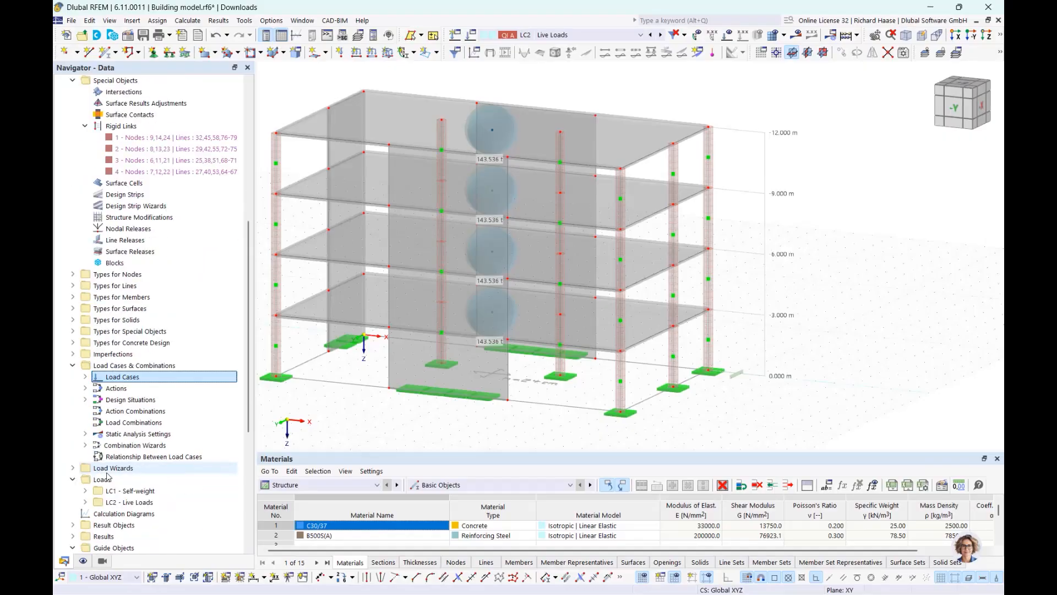
scroll(151, 435, "down", 4)
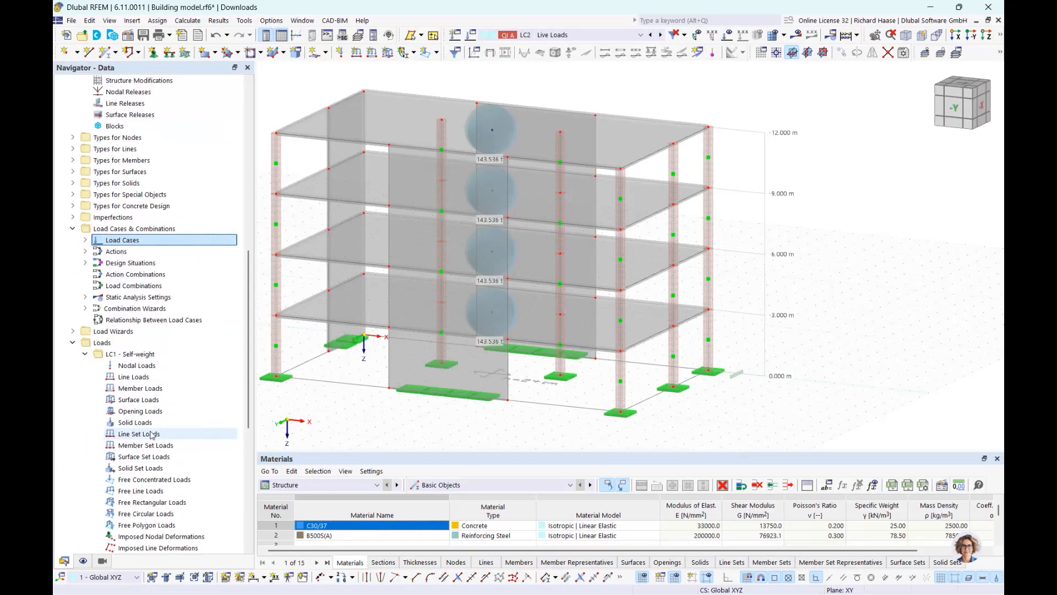
left_click(149, 406)
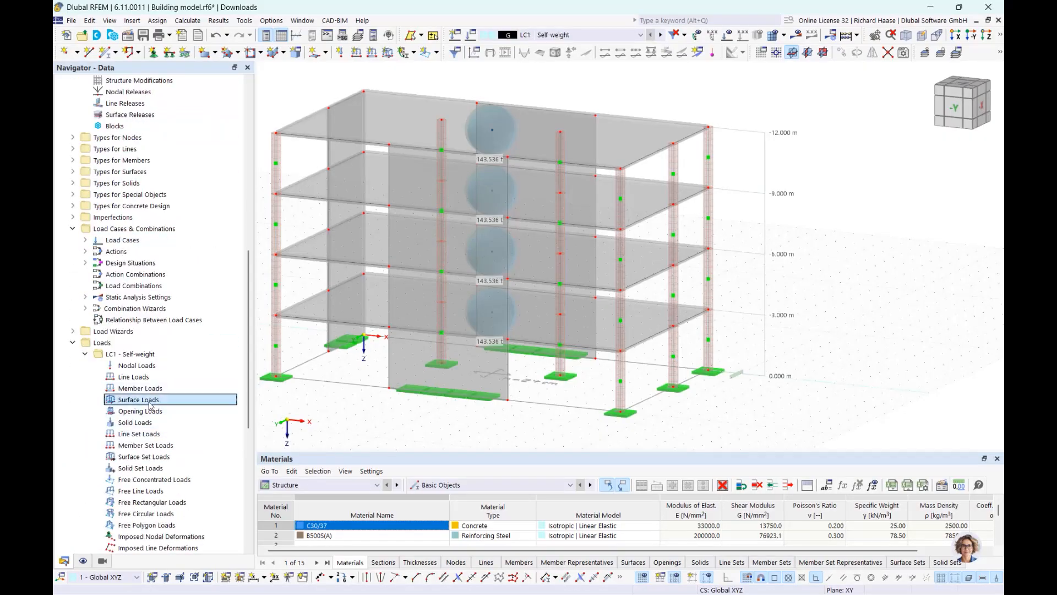
right_click(153, 402)
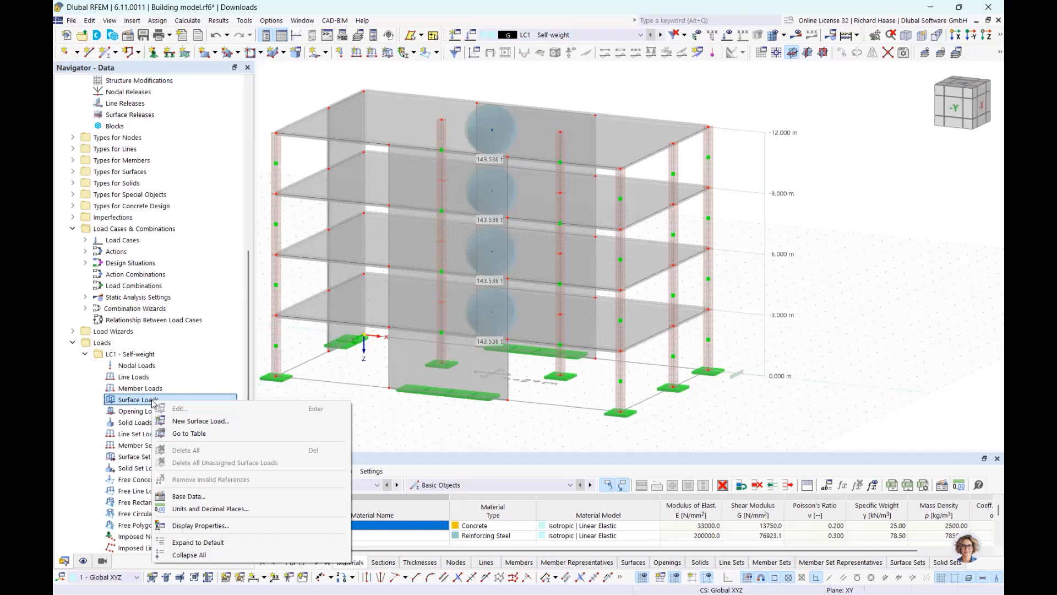
left_click(187, 421)
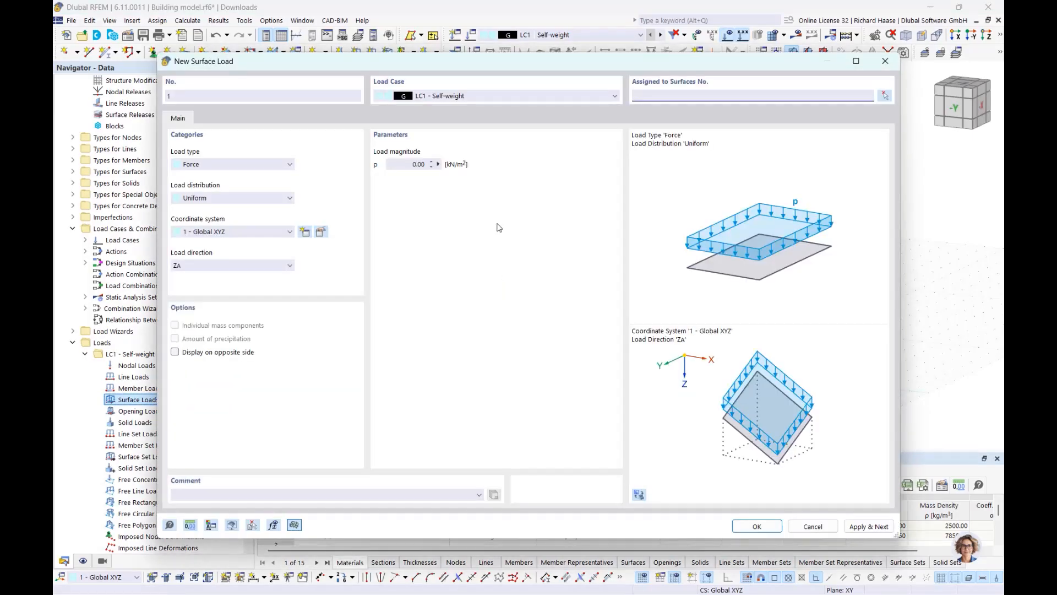
double_click(420, 164)
type("2")
- Assign the 2 kN/m² self-weight surface load to all four floor slabs, surfaces 13-16, and apply it
left_click(884, 95)
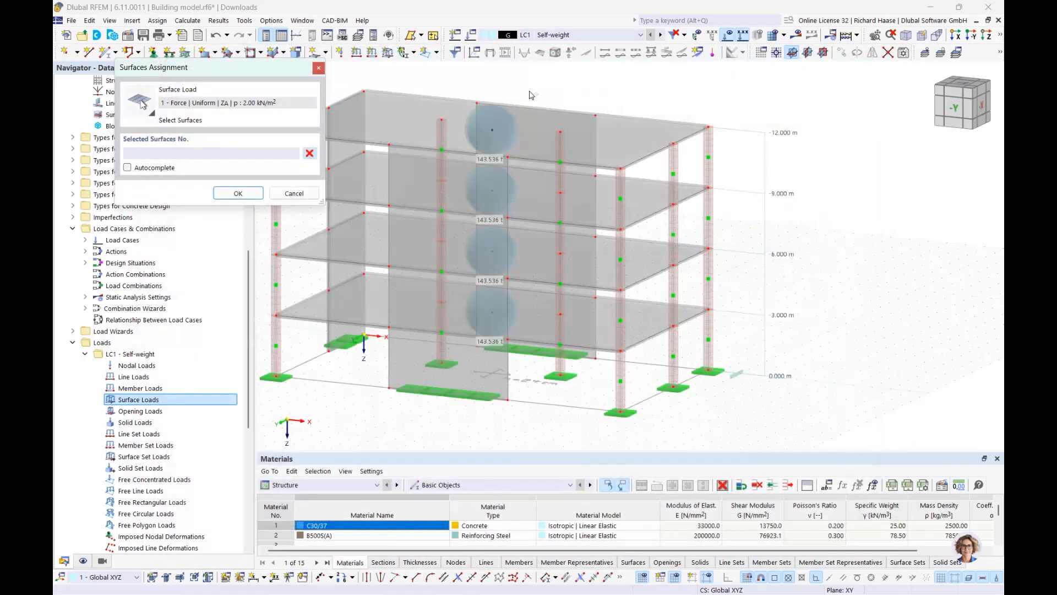
left_click(538, 129)
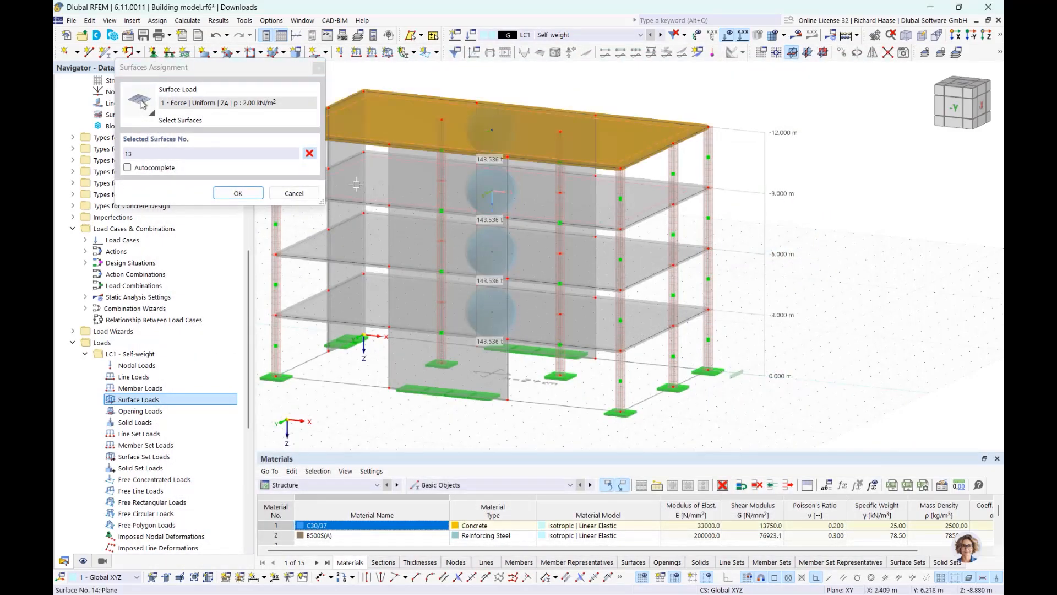
left_click(357, 185)
left_click(378, 242)
left_click(380, 303)
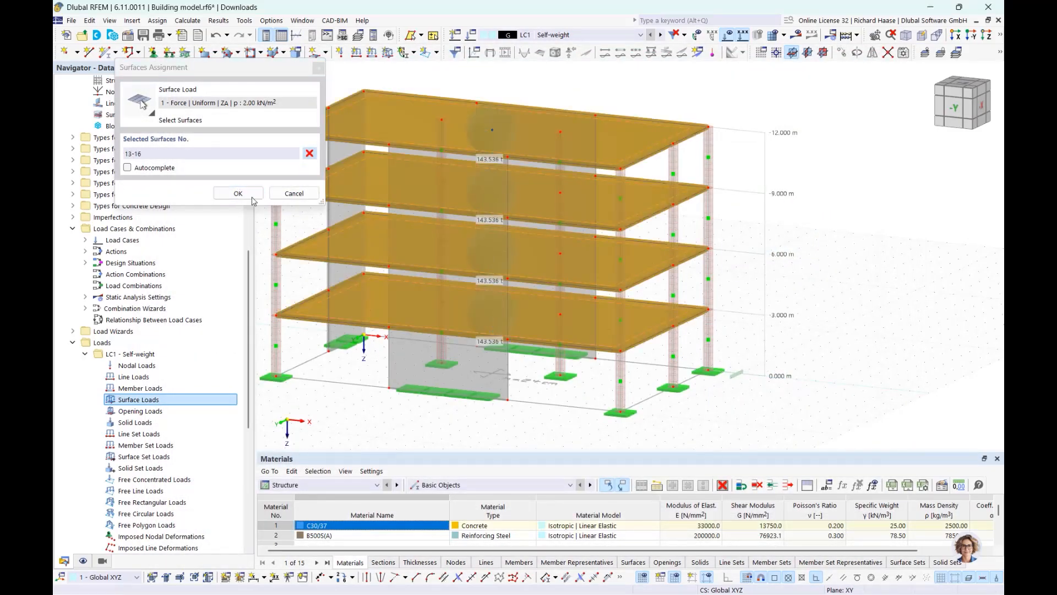
left_click(238, 194)
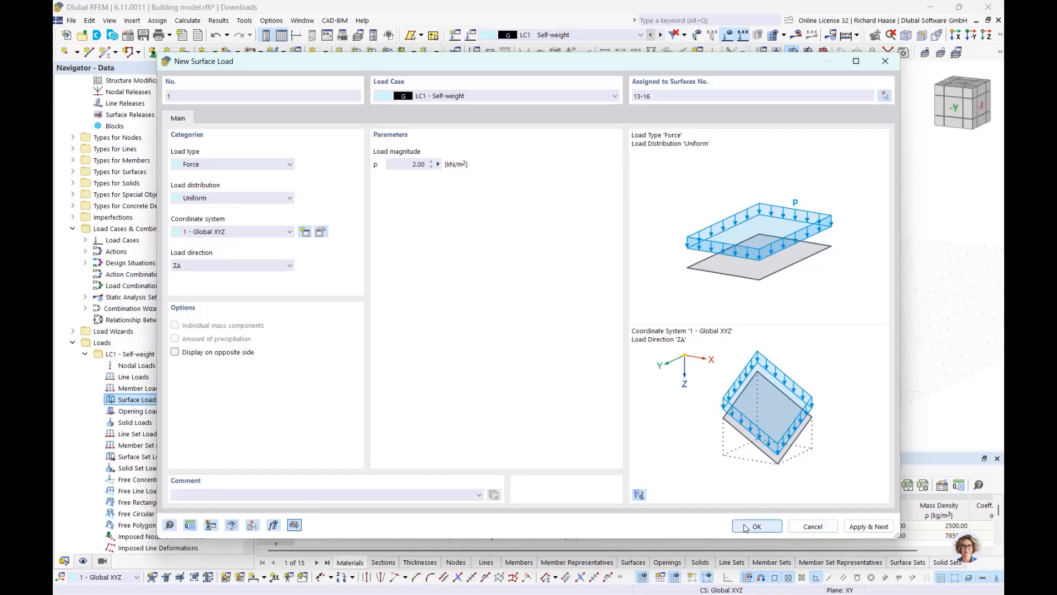
left_click(865, 527)
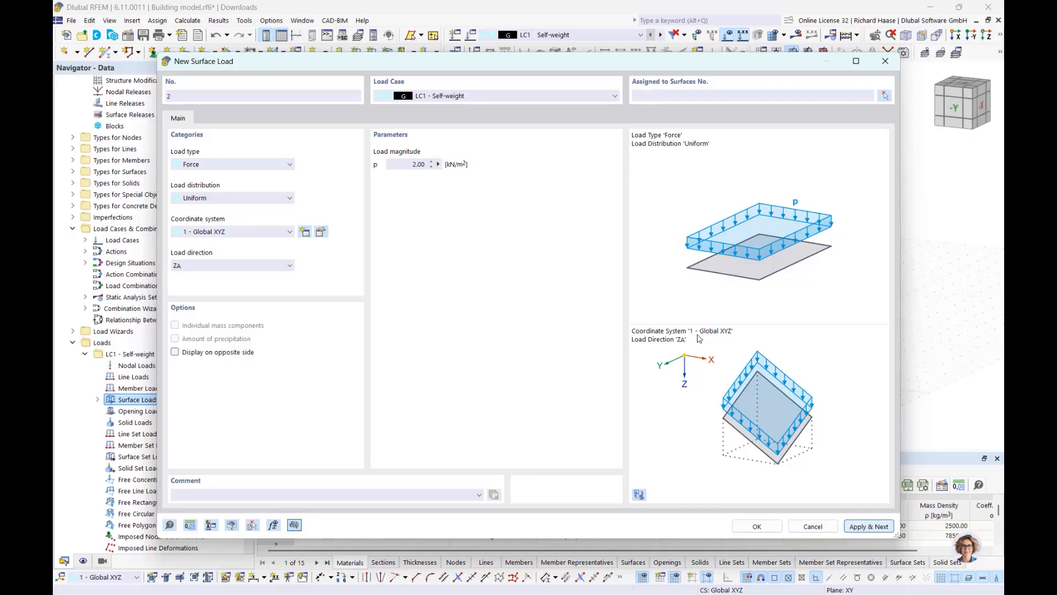
- Define the next uniform surface load in load case LC2 - Live Loads with a magnitude of 3 kN/m²
left_click(468, 97)
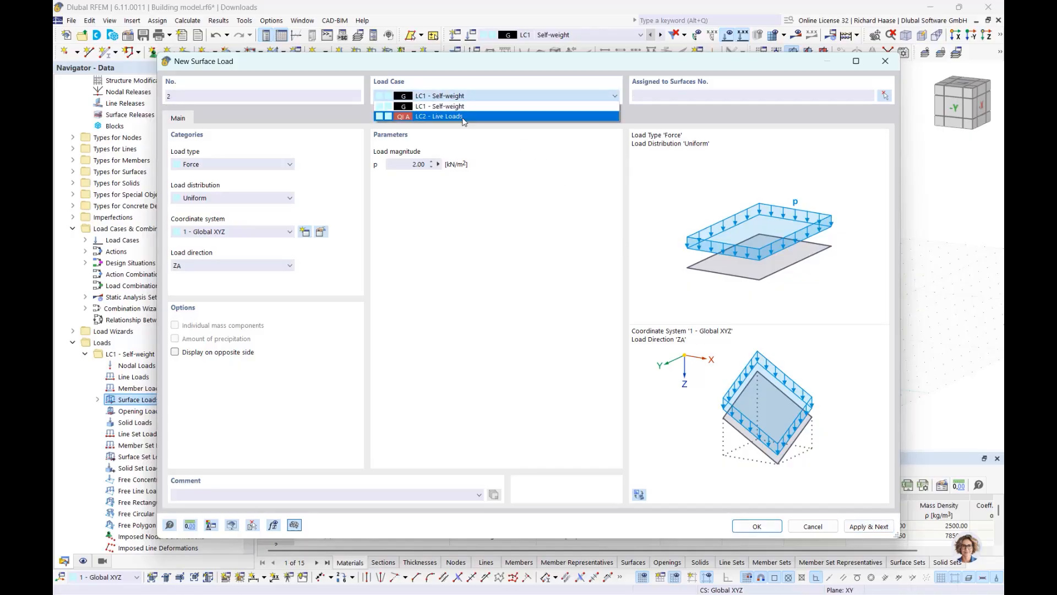
left_click(461, 116)
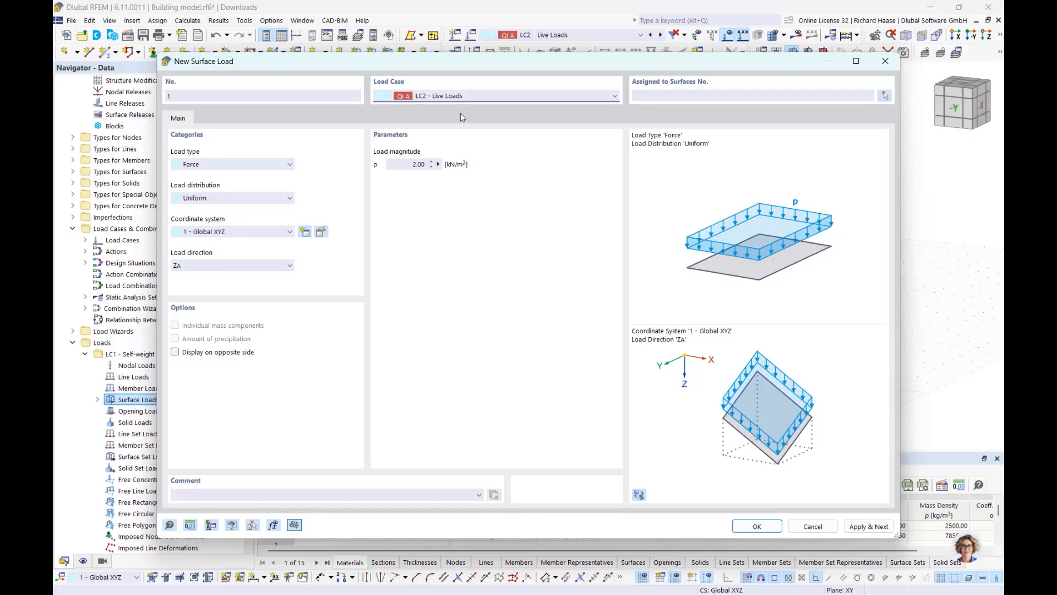
left_click(391, 165)
type("3")
key("Return")
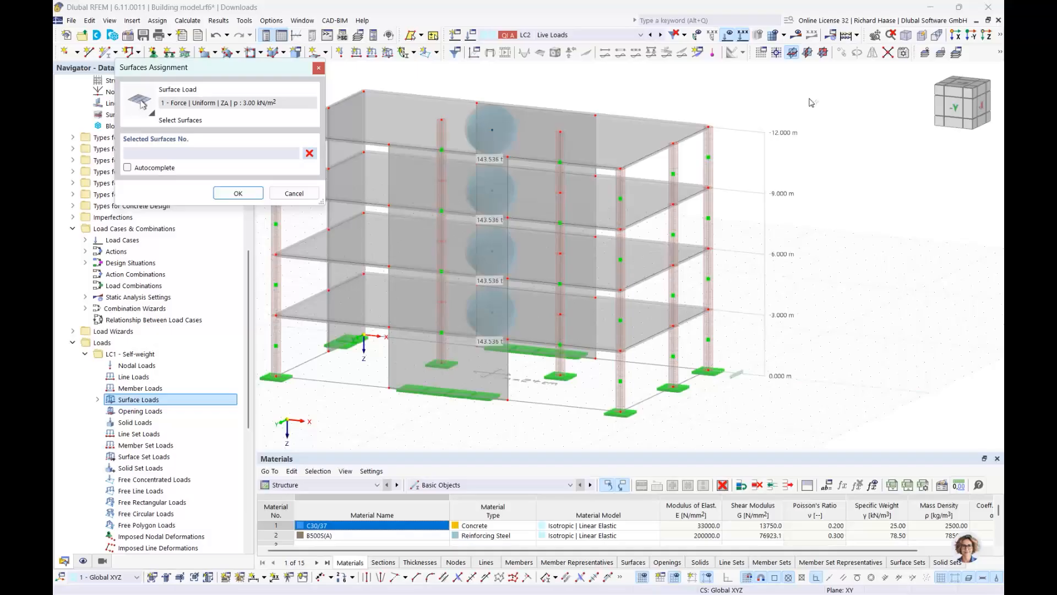
- Assign the live load to the four floor slabs, surfaces 13-16, and check the loads displayed for both load cases
left_click(528, 132)
left_click(529, 192)
left_click(532, 246)
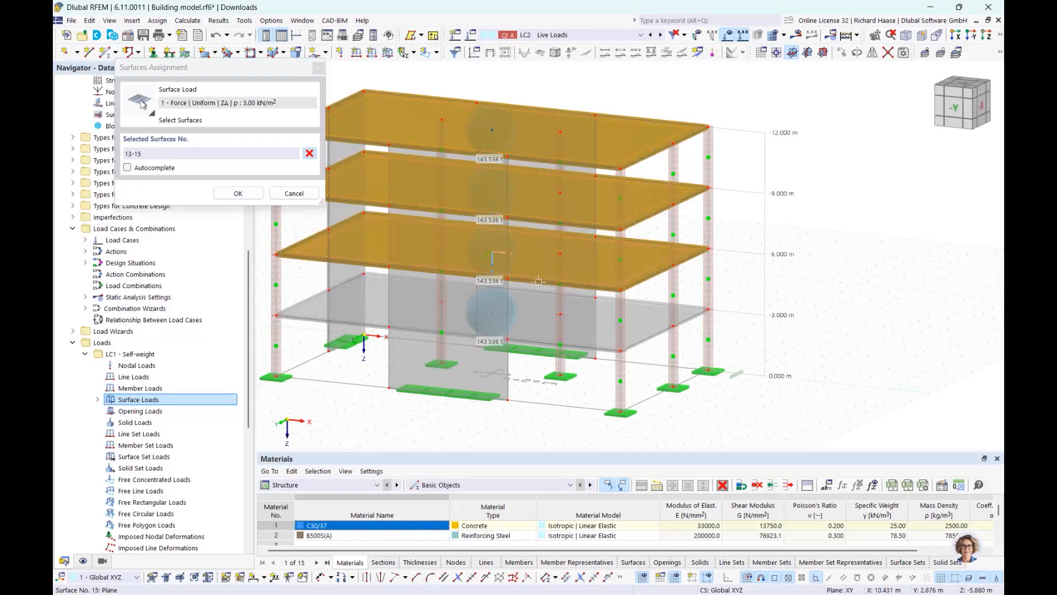
left_click(537, 318)
left_click(237, 194)
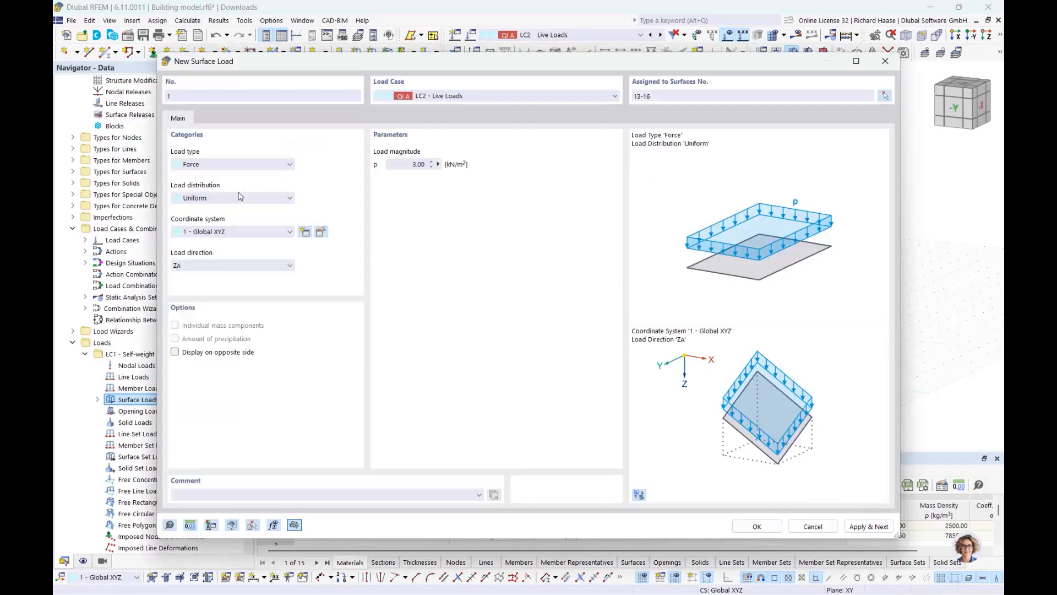
left_click(757, 527)
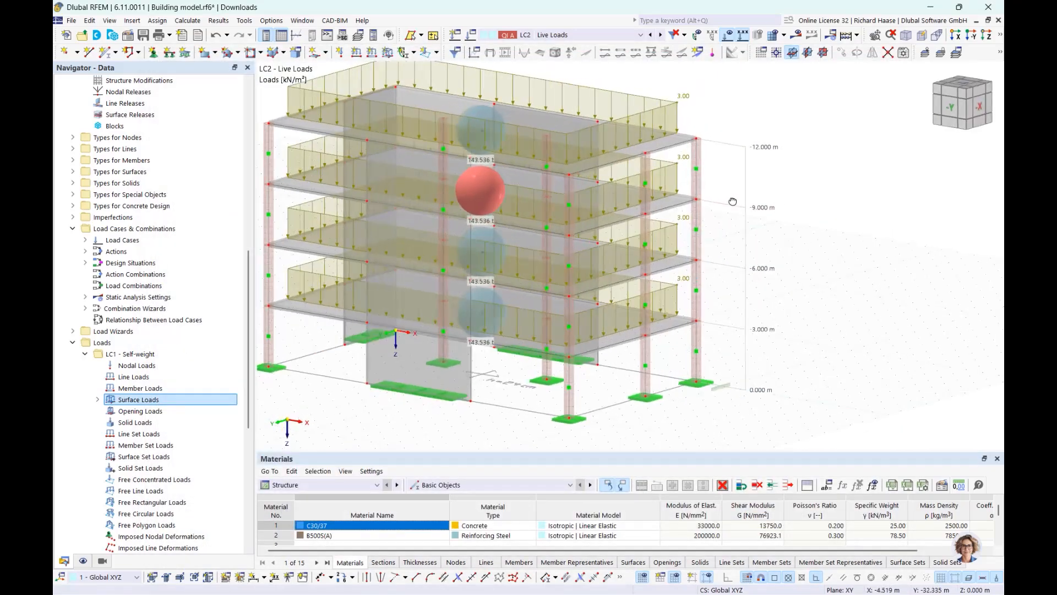
middle_click_drag(733, 202, 791, 220)
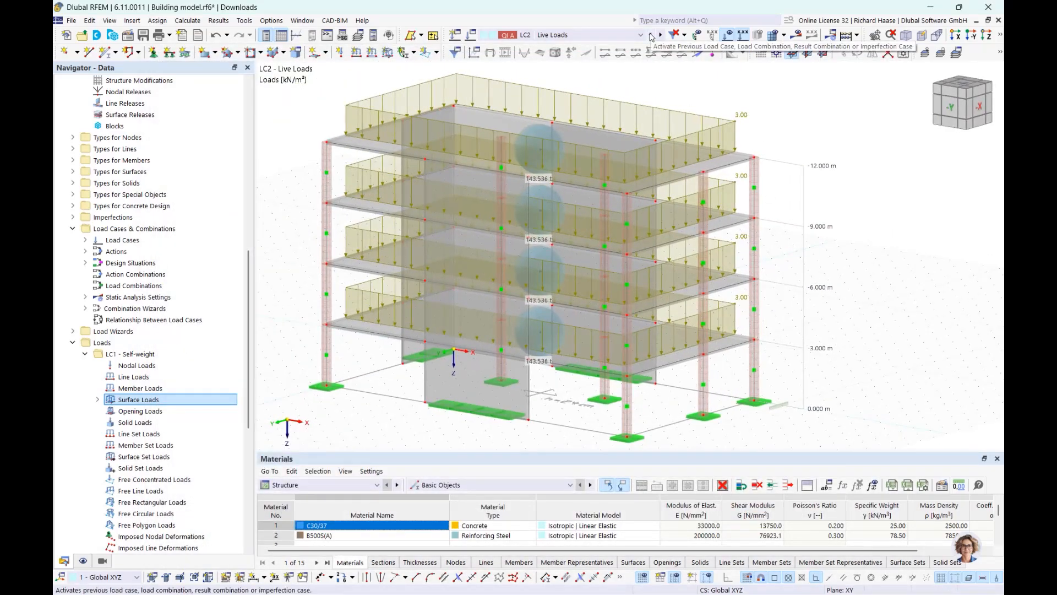
left_click(650, 36)
left_click(662, 37)
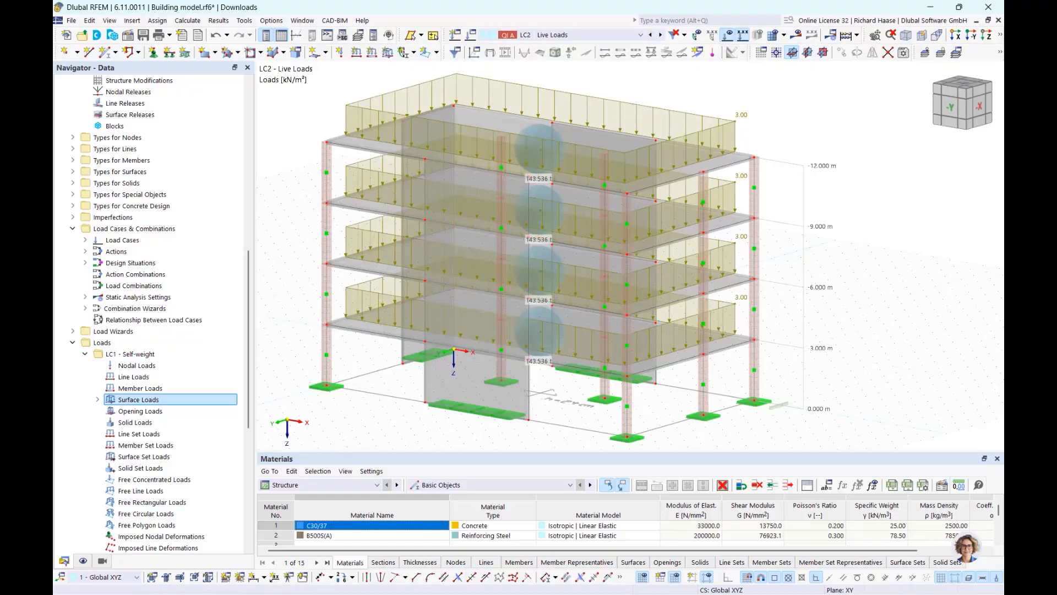
- Start a new Snow Load wizard with the Flat/Monopitch roof type
left_click(86, 354)
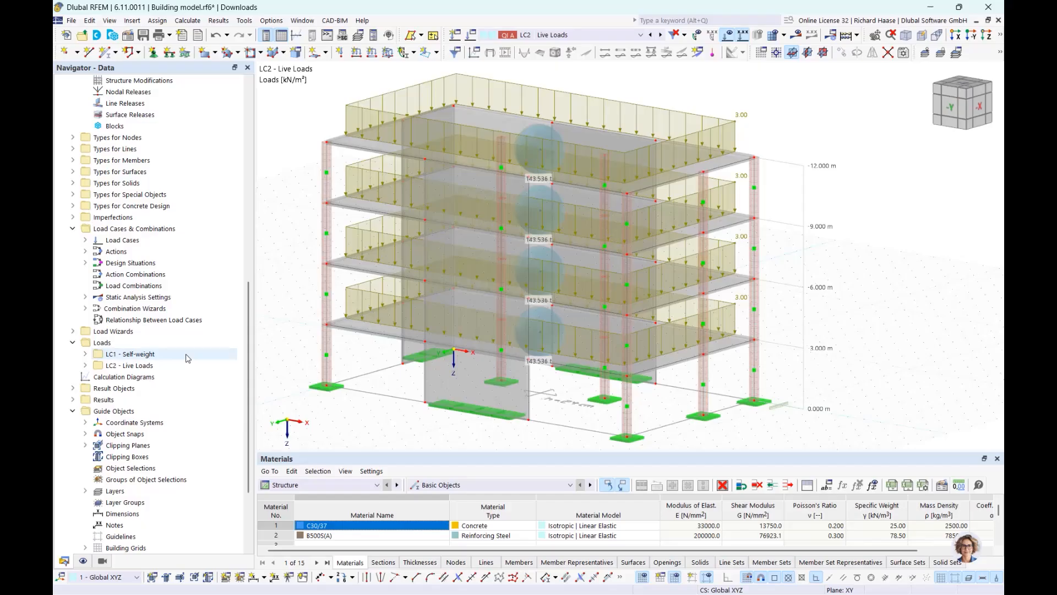
left_click(140, 331)
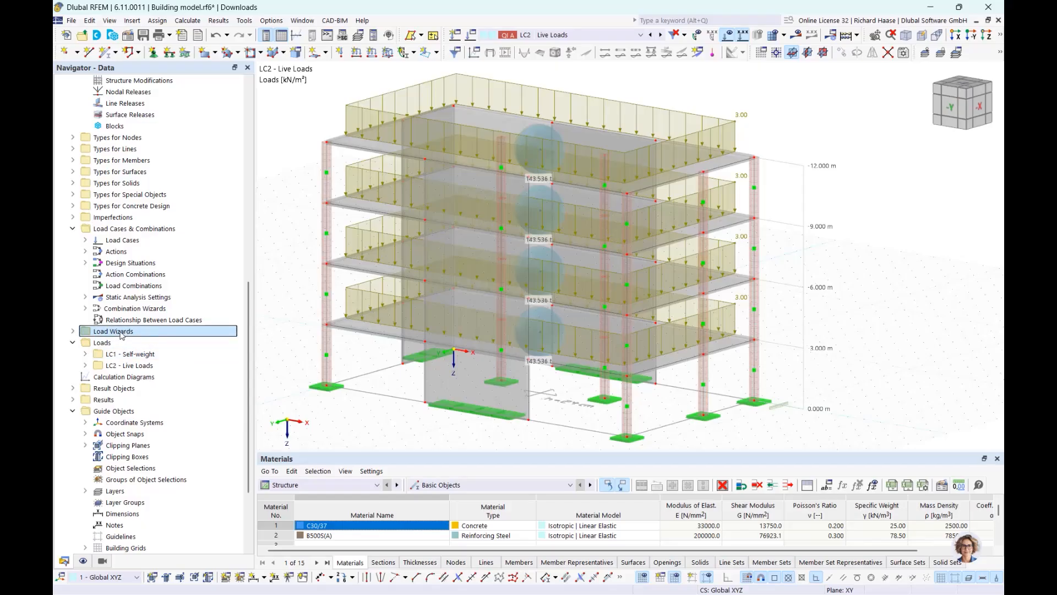
left_click(74, 332)
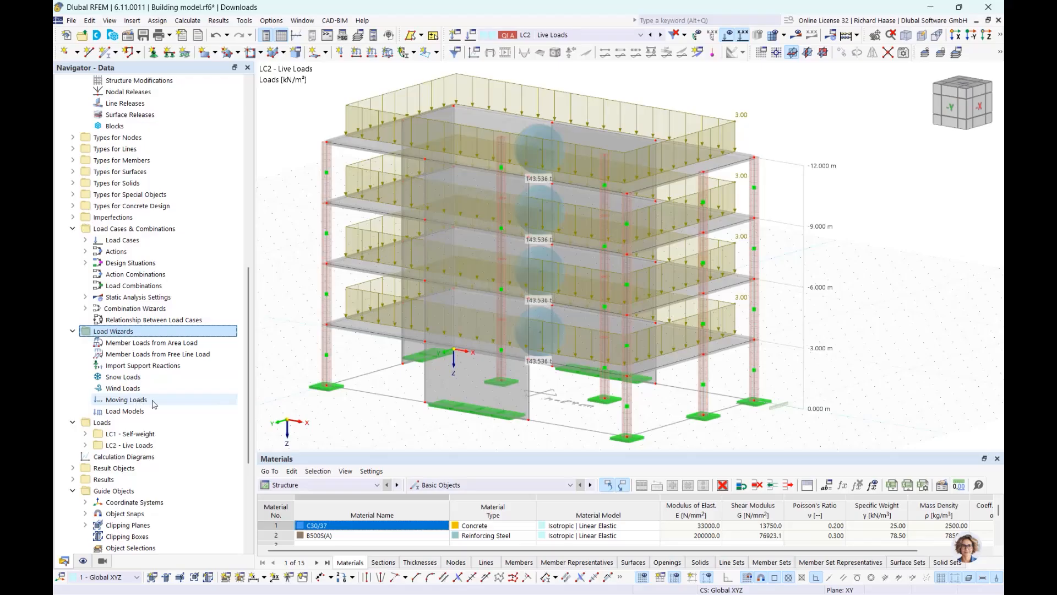
left_click(144, 366)
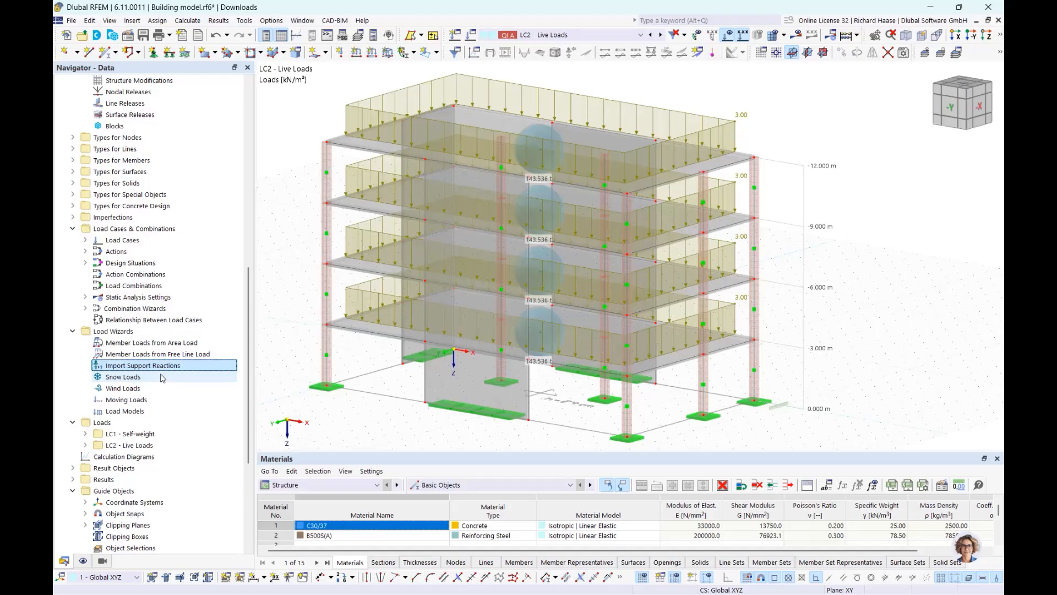
left_click(151, 380)
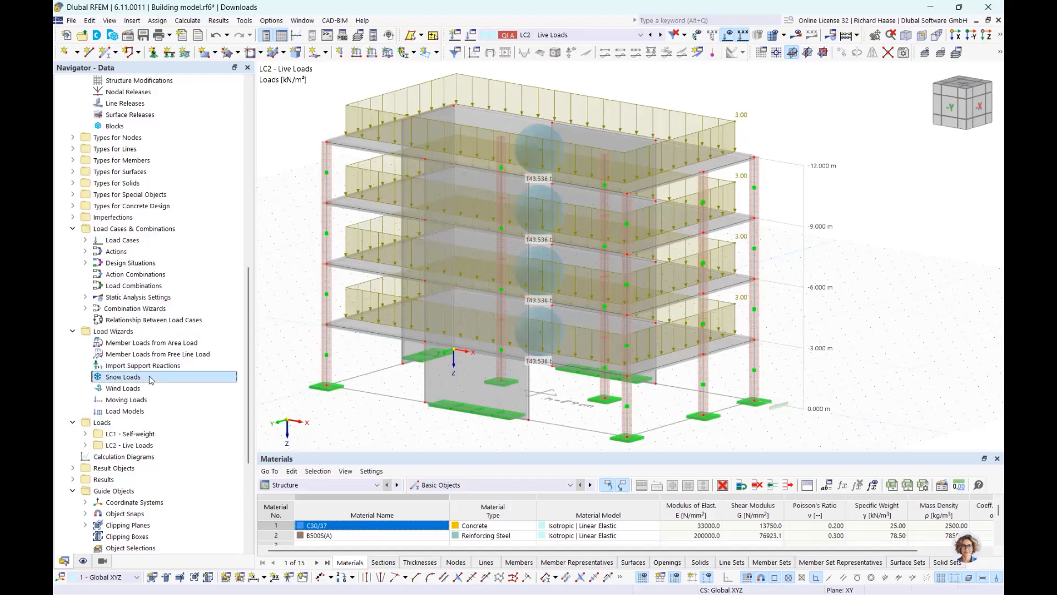
right_click(150, 379)
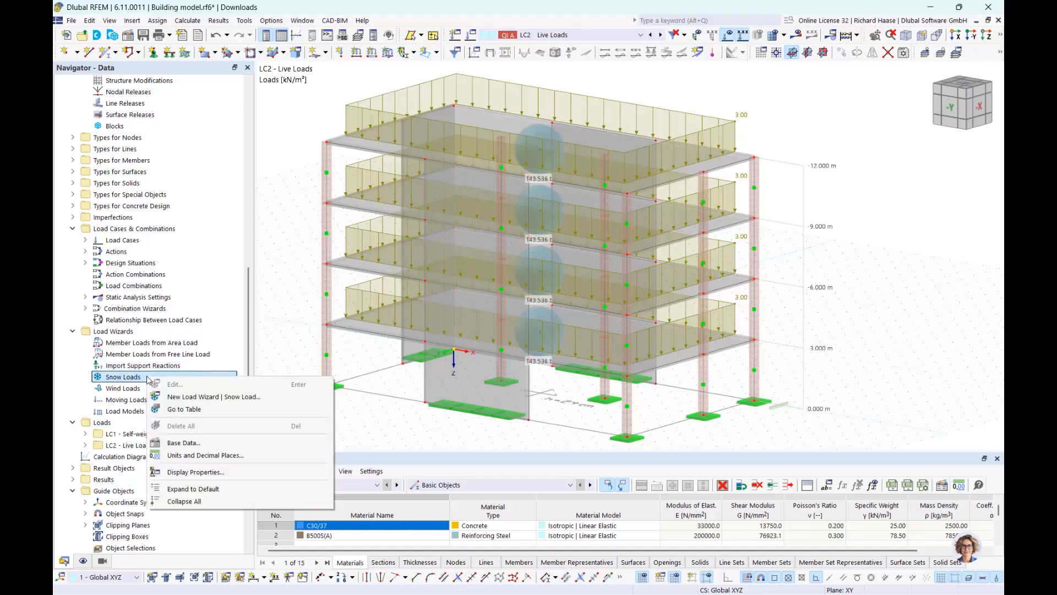
left_click(183, 401)
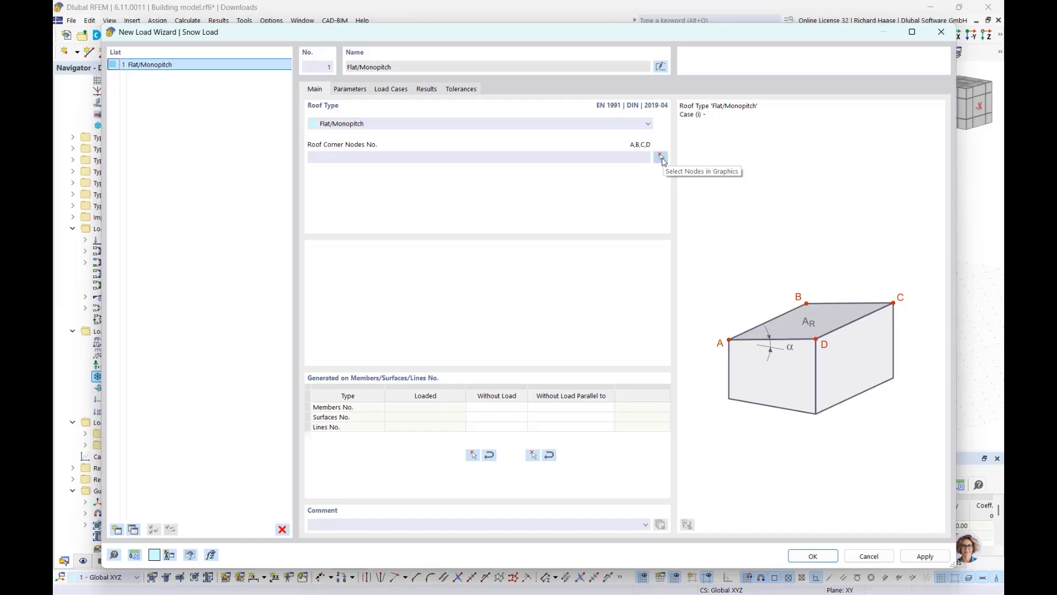
- Define the snow load's roof corners A to D by picking nodes 2, 33, 27 and 17 of the top slab
left_click(661, 157)
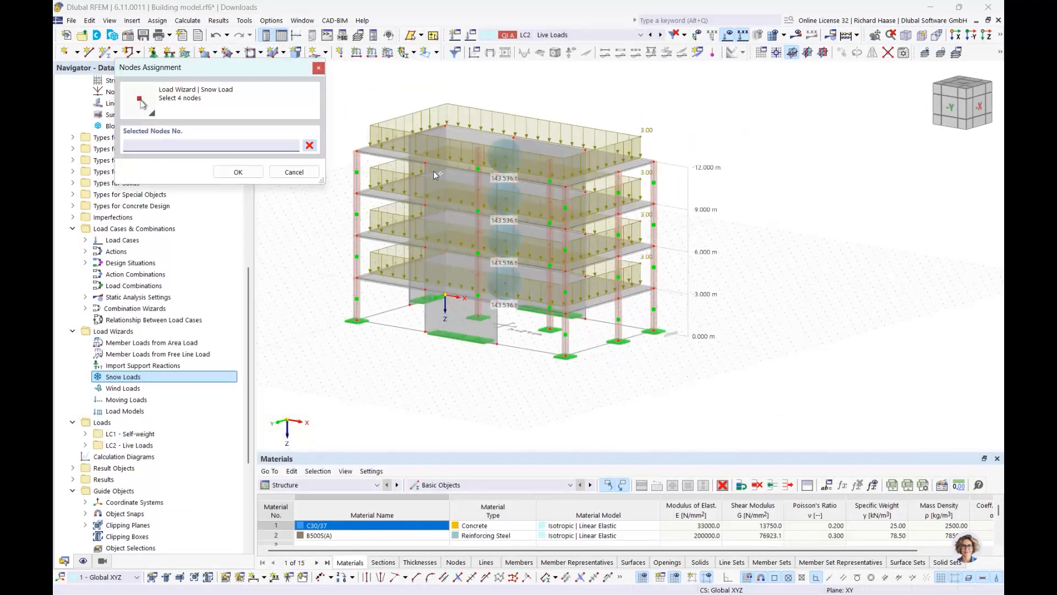
left_click(372, 158)
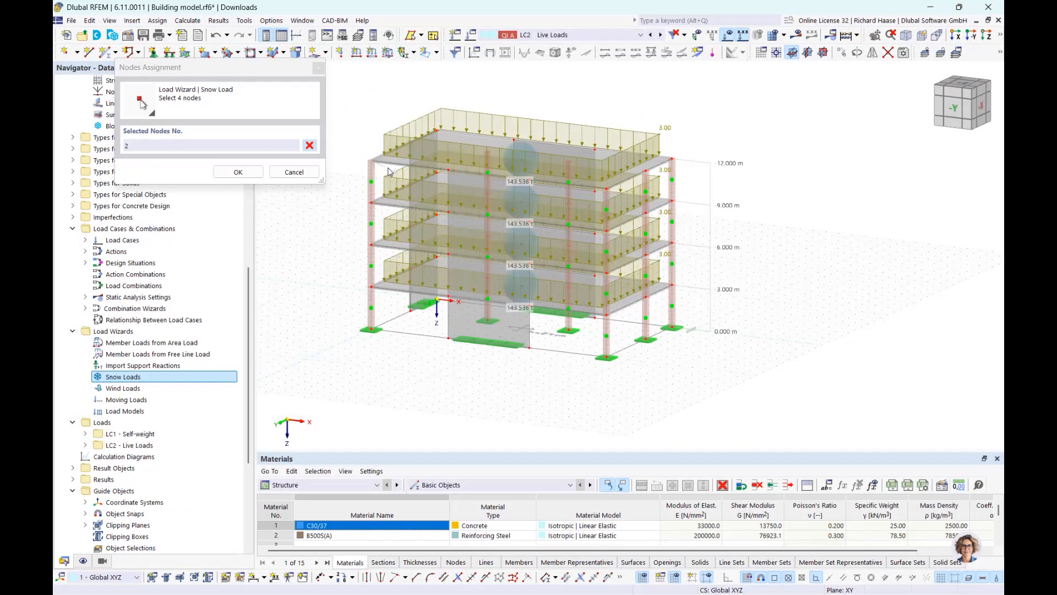
left_click(389, 147)
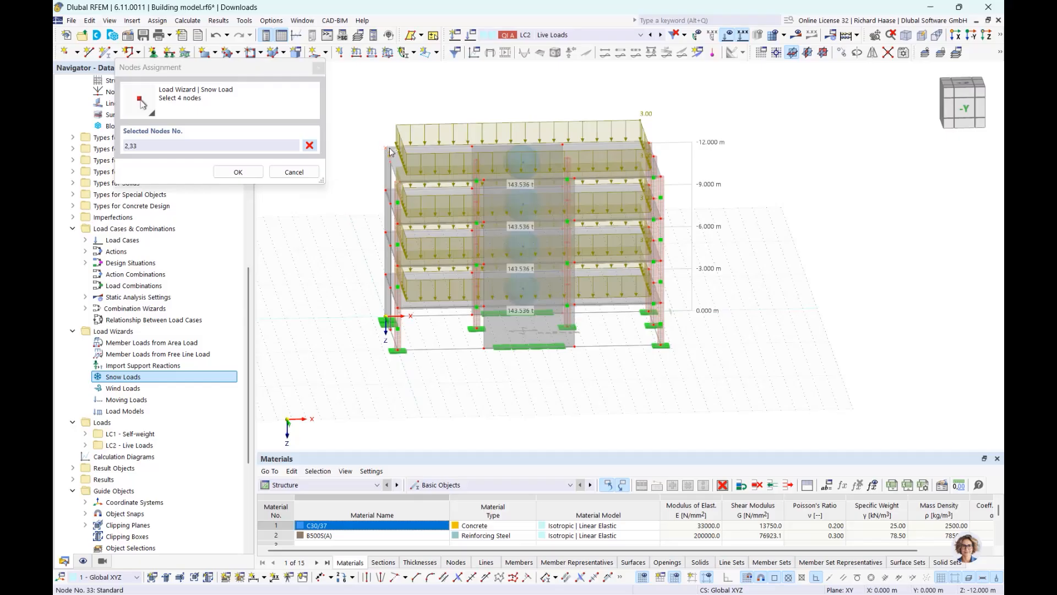
left_click(658, 148)
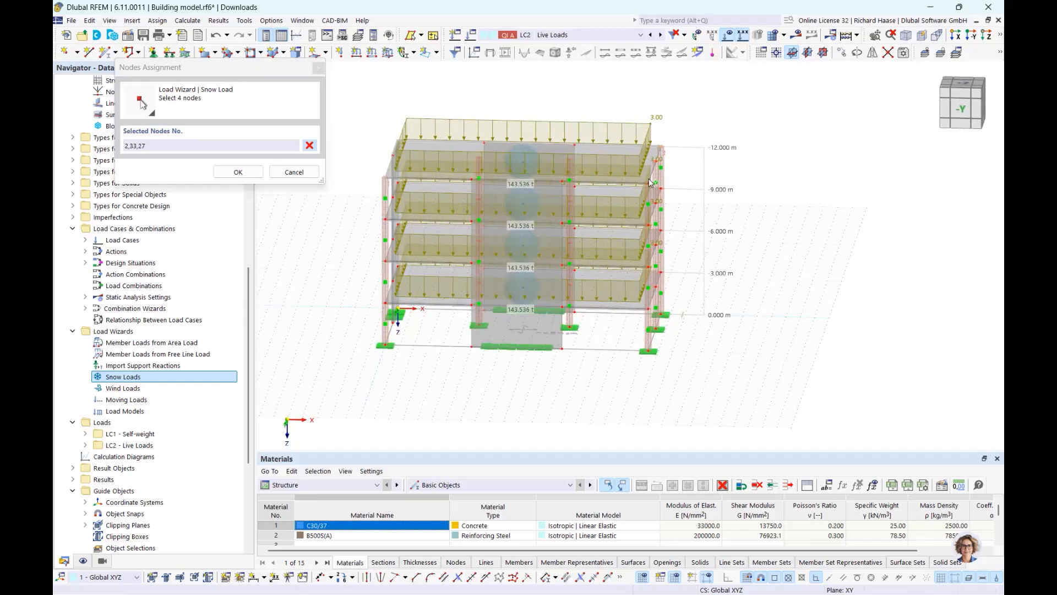
left_click(648, 183)
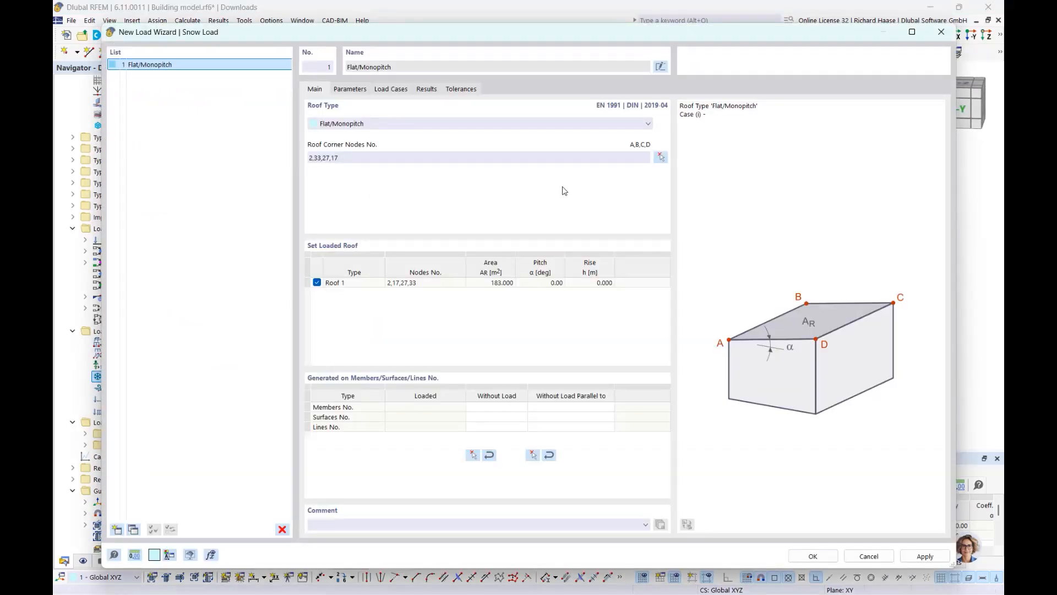
left_click(352, 126)
left_click(351, 127)
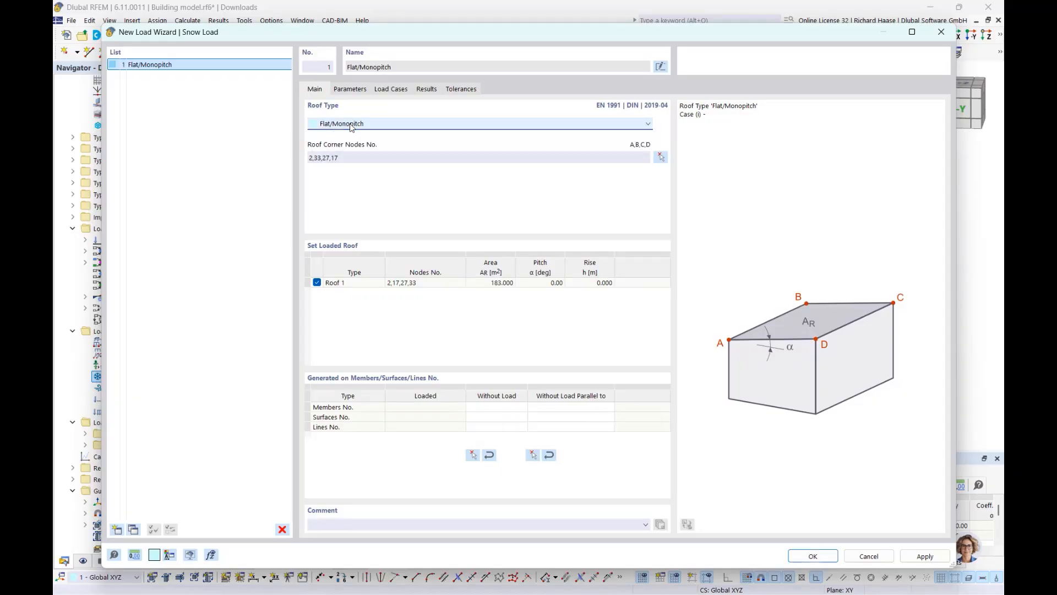
- Review the snow load parameters for Leipzig, generate a load case for Case (i) and confirm the snow load wizard
left_click(356, 91)
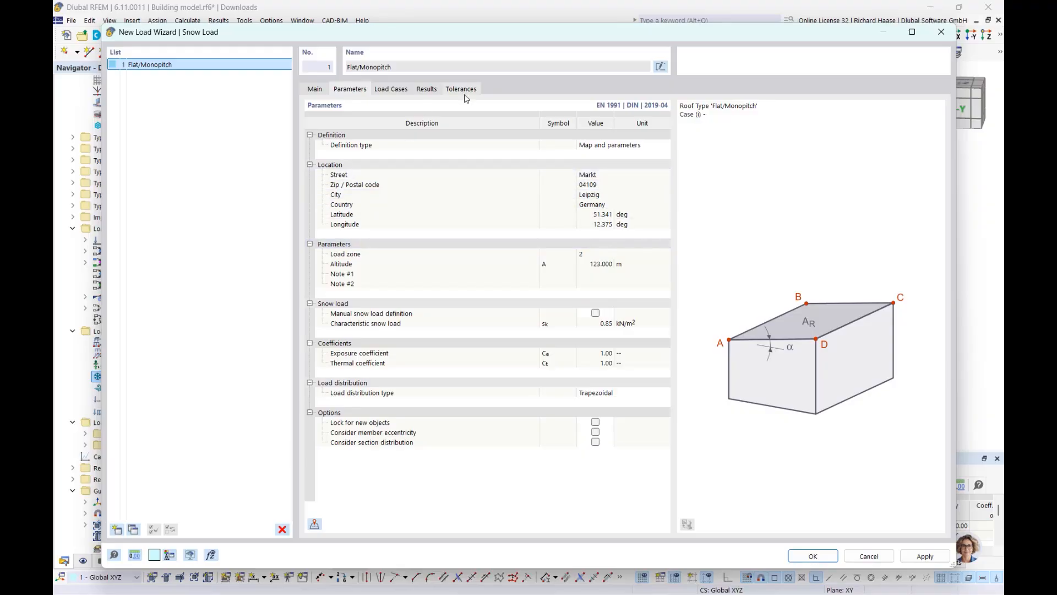
left_click(393, 93)
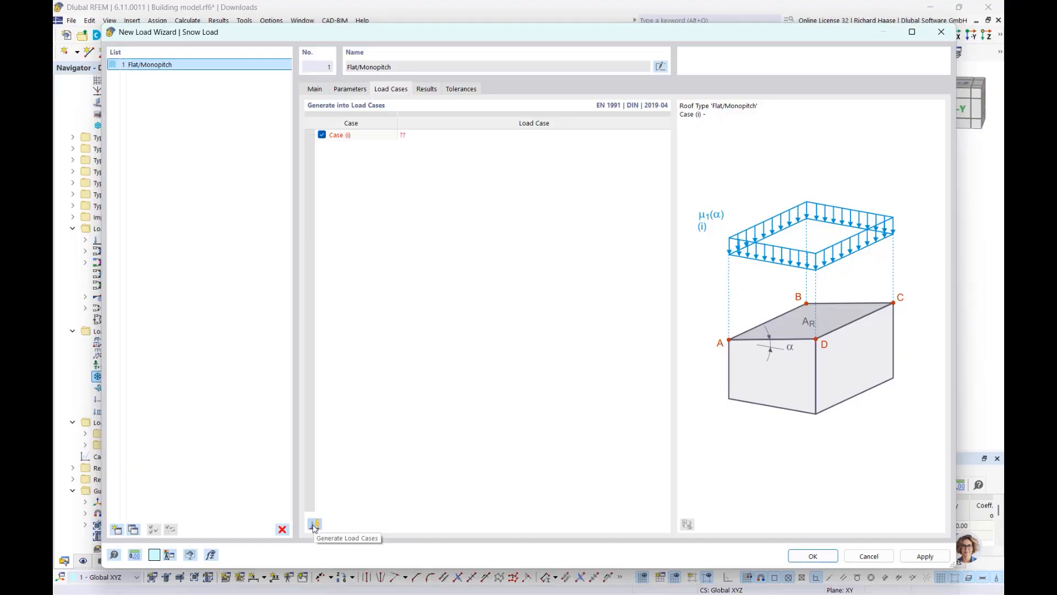
left_click(314, 525)
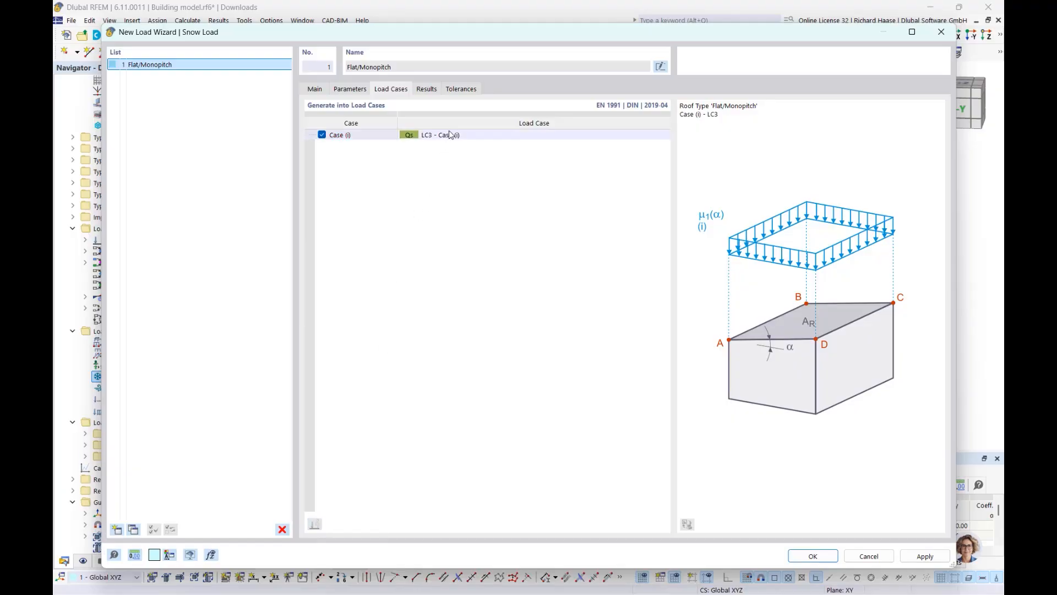
left_click(810, 556)
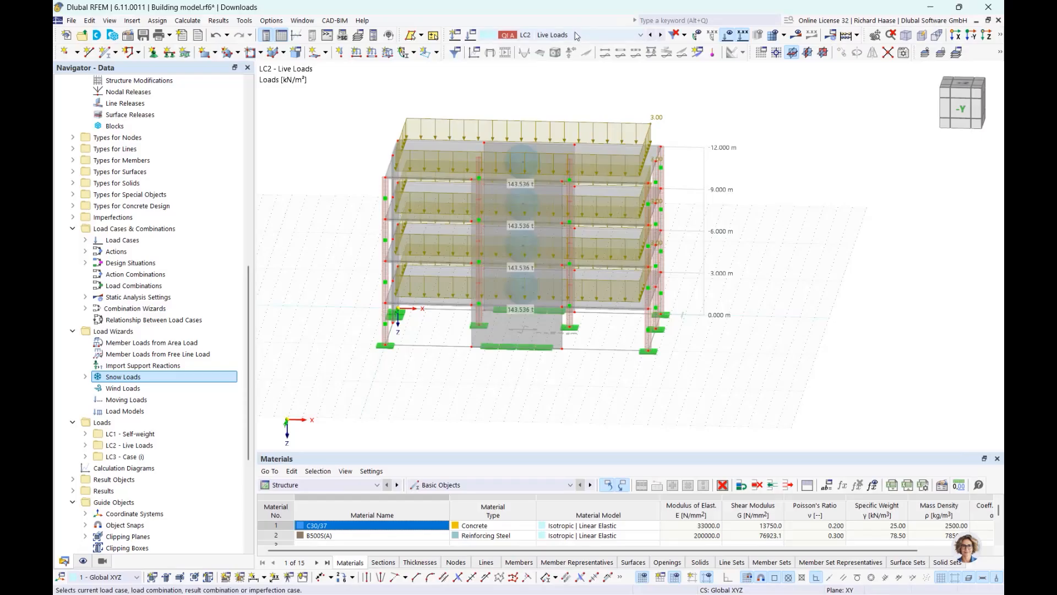
- Activate load case LC3 - Case (i) and examine the generated snow load on the roof slab
left_click(577, 36)
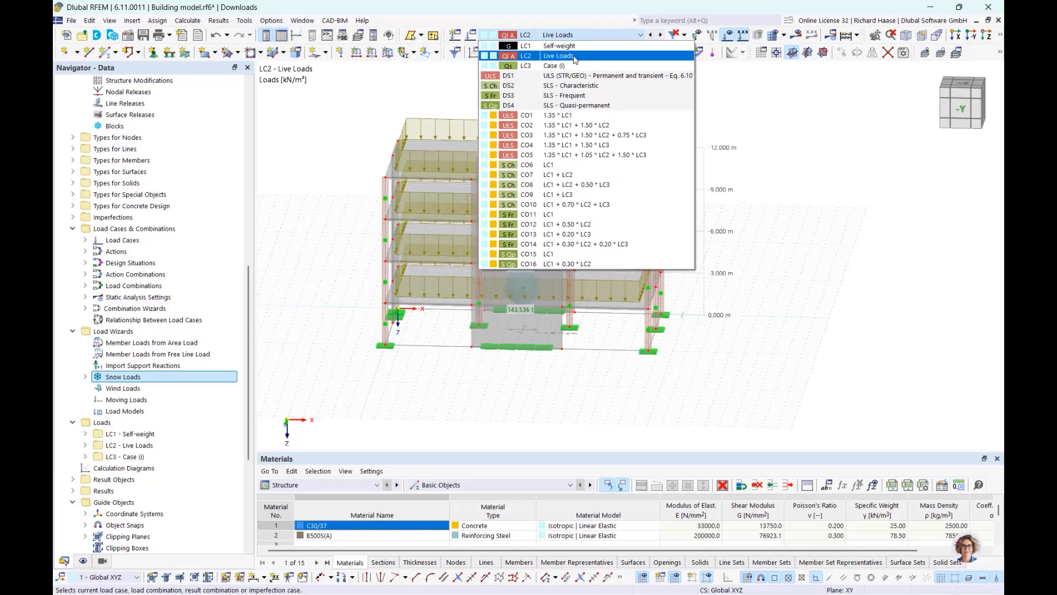
left_click(575, 62)
middle_click_drag(611, 127, 529, 130, "ctrl")
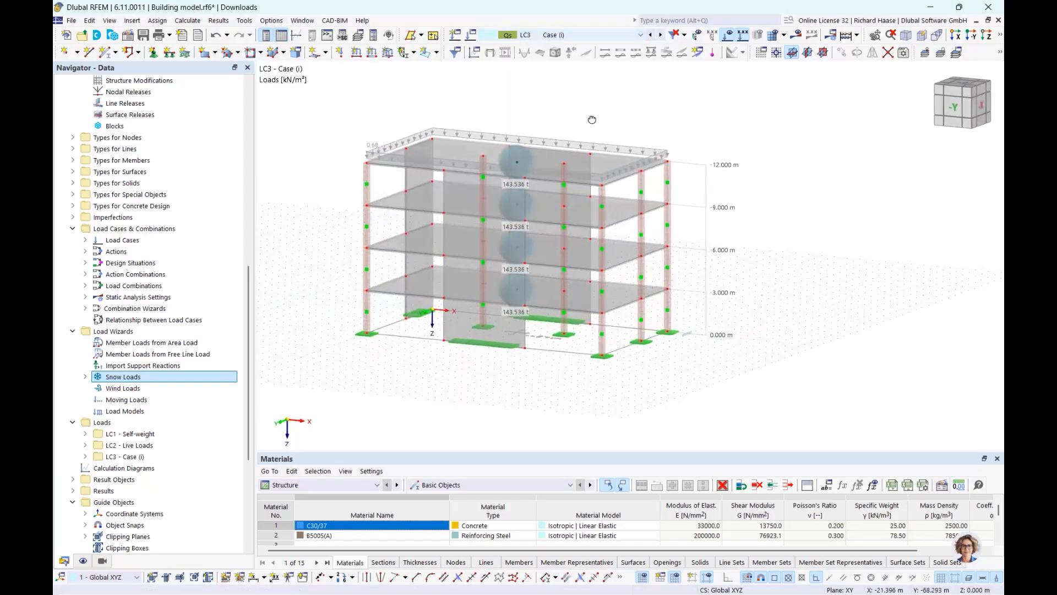
scroll(484, 132, "up", 2)
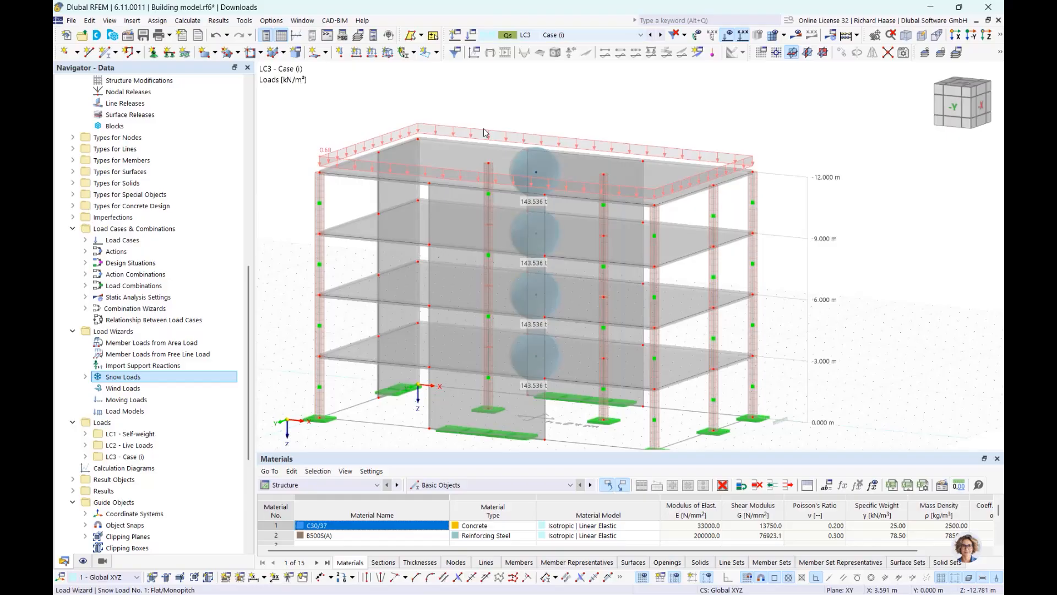
- Start a new Wind Load wizard for vertical walls with flat/monopitch roof and pick base corner nodes 5, 40, 30 and 20
left_click(152, 391)
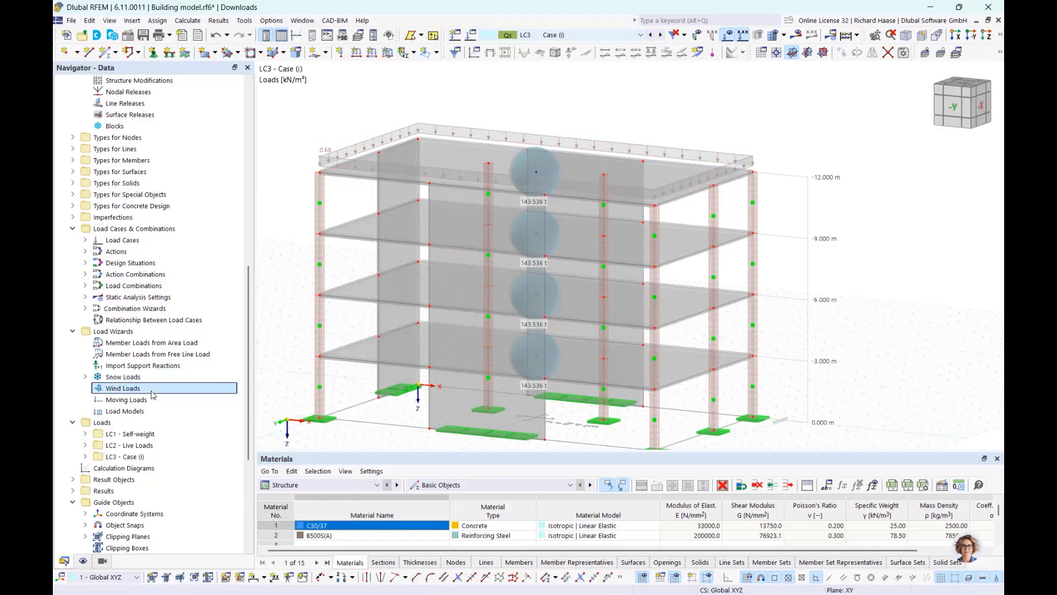
right_click(153, 394)
left_click(204, 413)
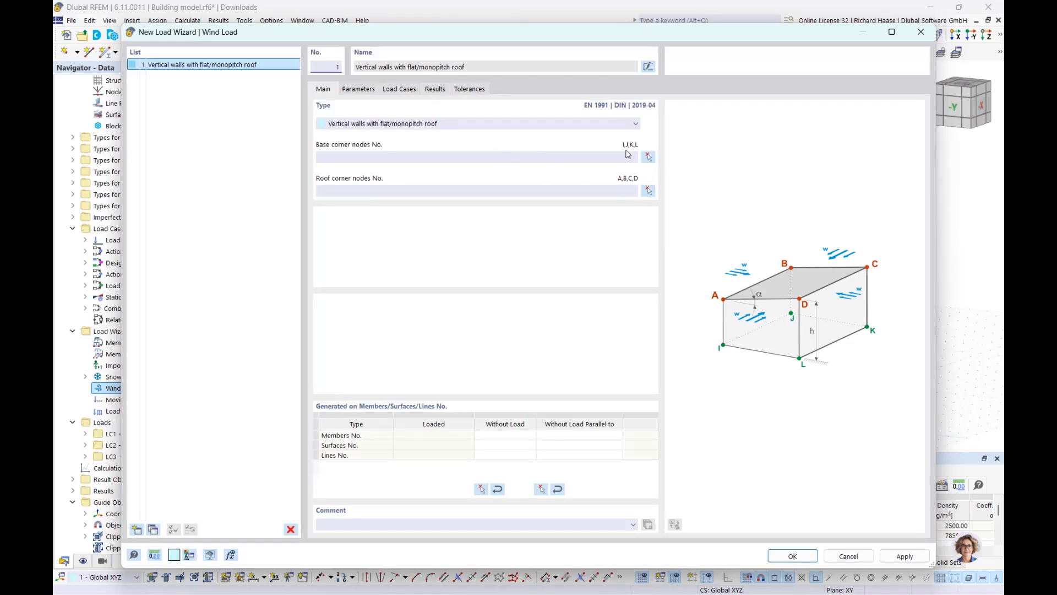
left_click(648, 157)
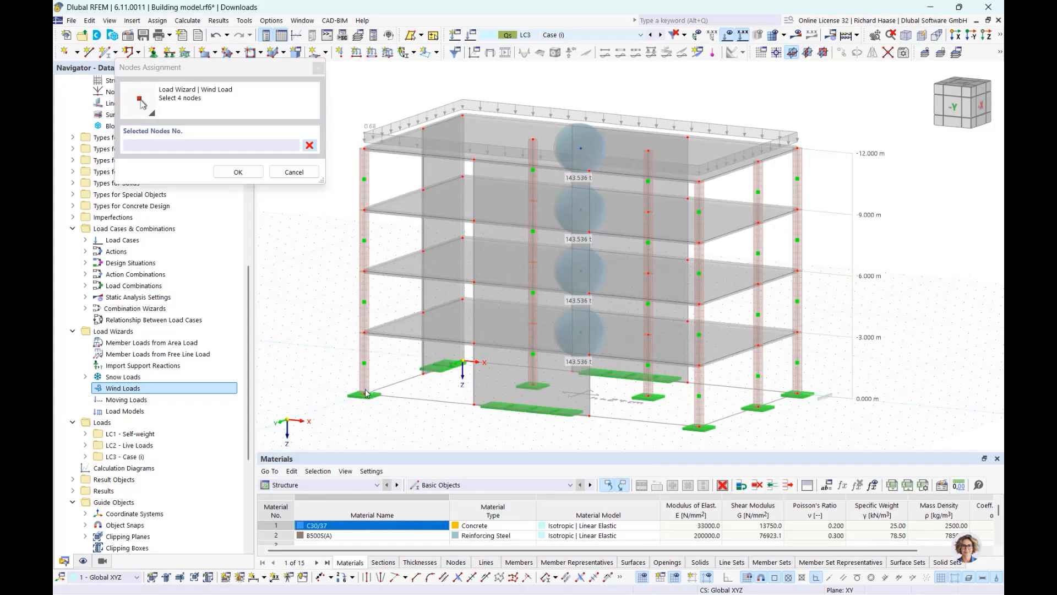
left_click(366, 393)
middle_click_drag(365, 393, 392, 393, "ctrl")
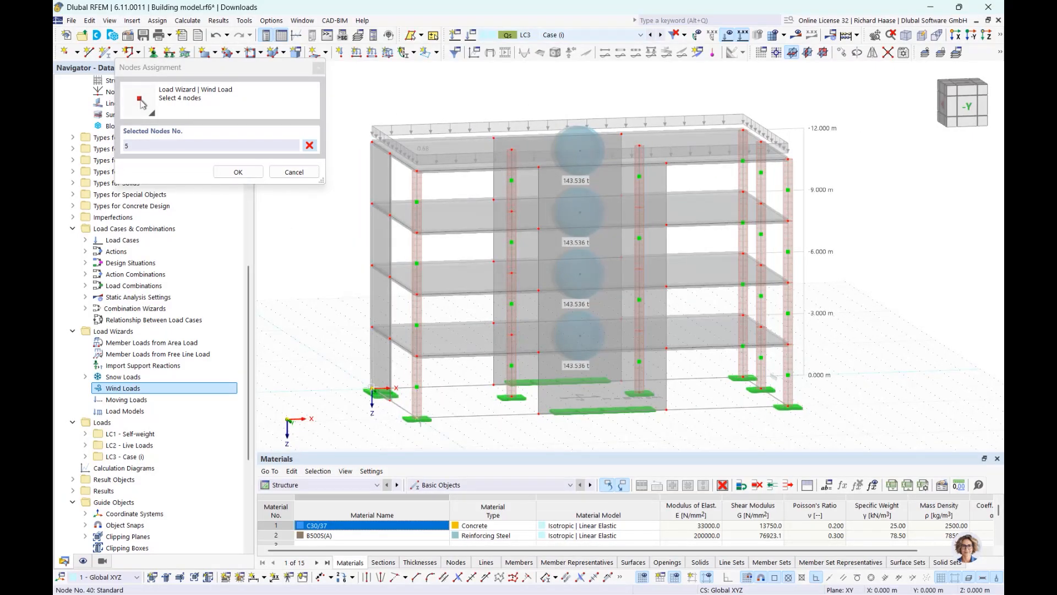
left_click(562, 383)
middle_click_drag(562, 382, 446, 384)
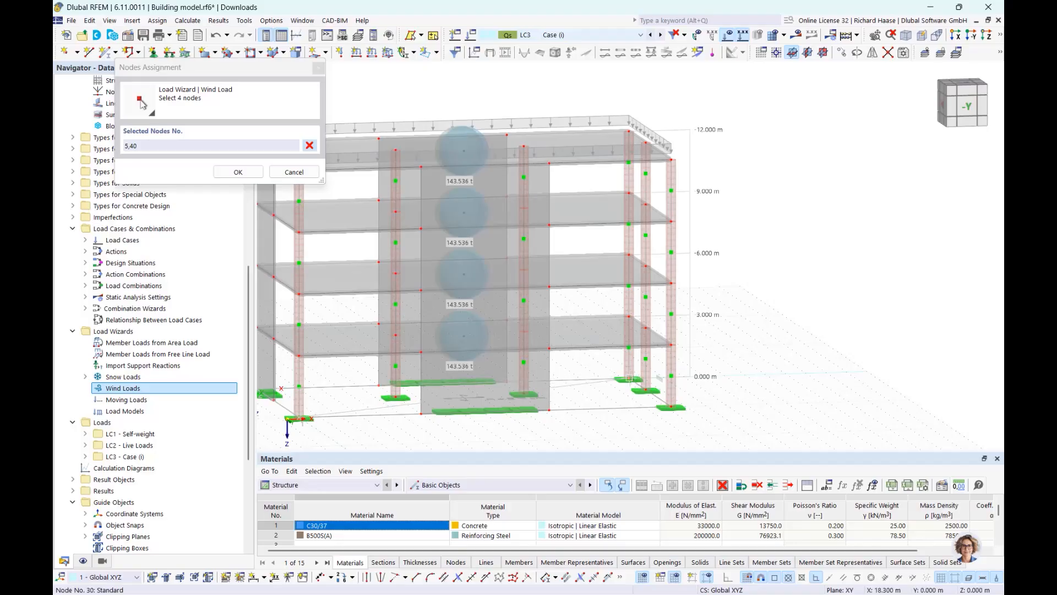
left_click(660, 412)
left_click(659, 395)
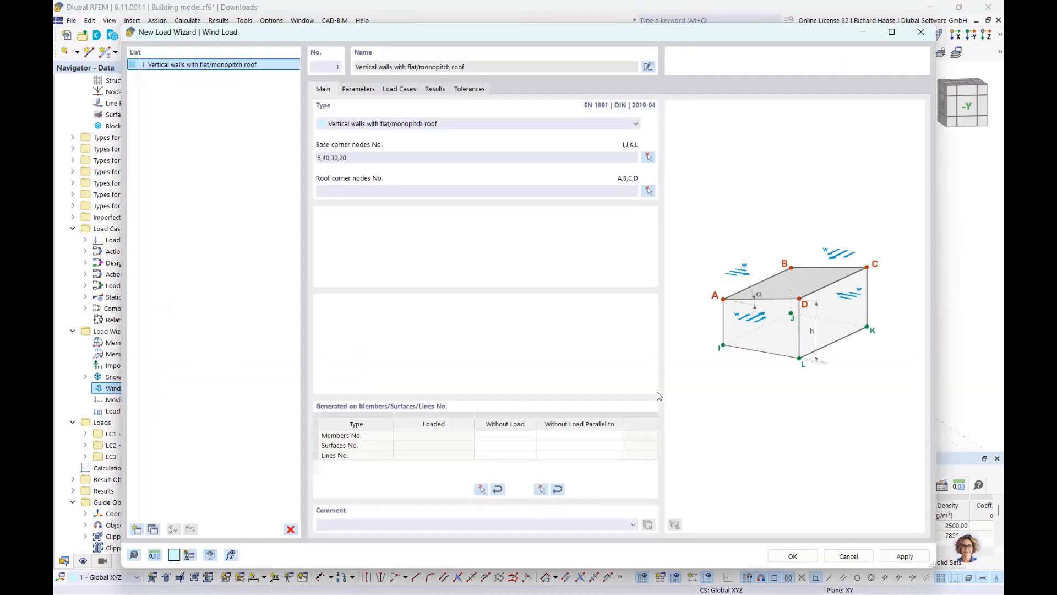
- Define the wind load's roof corners A to D by picking nodes 2, 33, 27 and 17 of the top slab
left_click(649, 189)
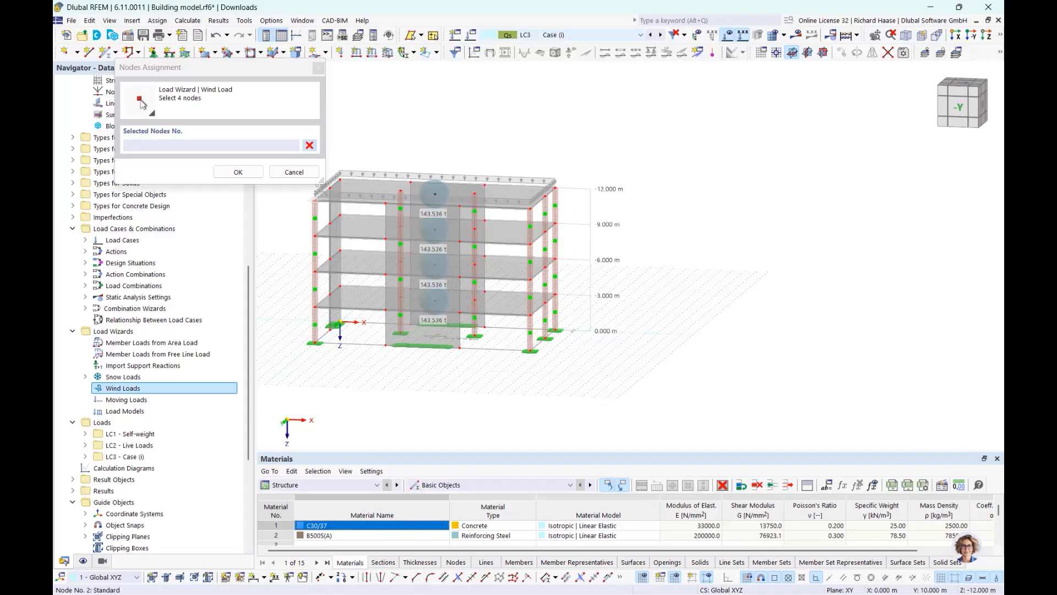
left_click(315, 201)
middle_click_drag(317, 203, 324, 233, "ctrl")
left_click(324, 231)
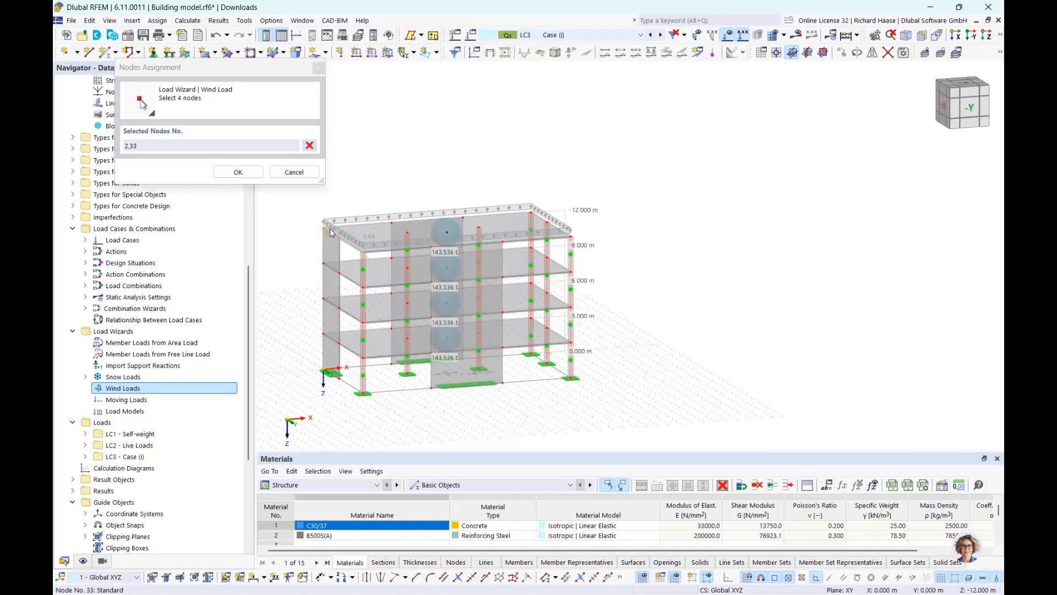
left_click(533, 213)
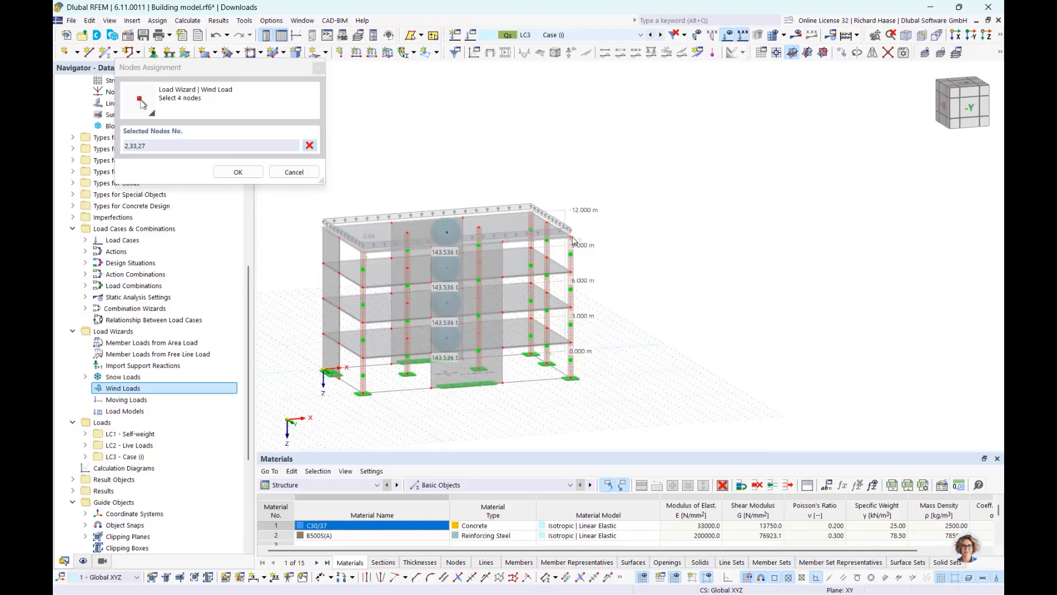
left_click(571, 236)
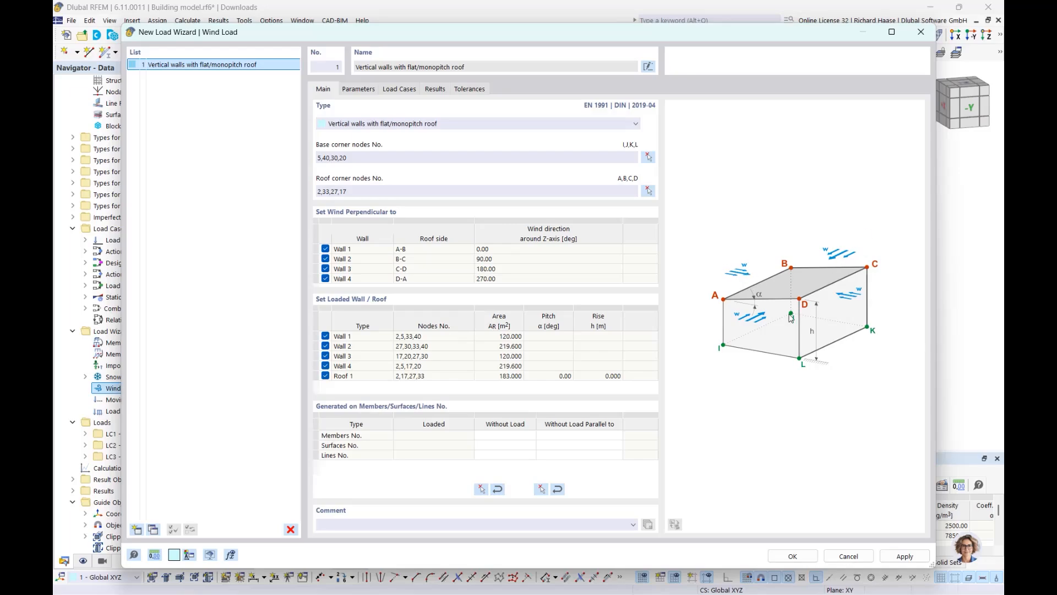
- Exclude the wind directions perpendicular to Wall 2 and Wall 3 and review the wind load parameters for Leipzig
left_click(325, 258)
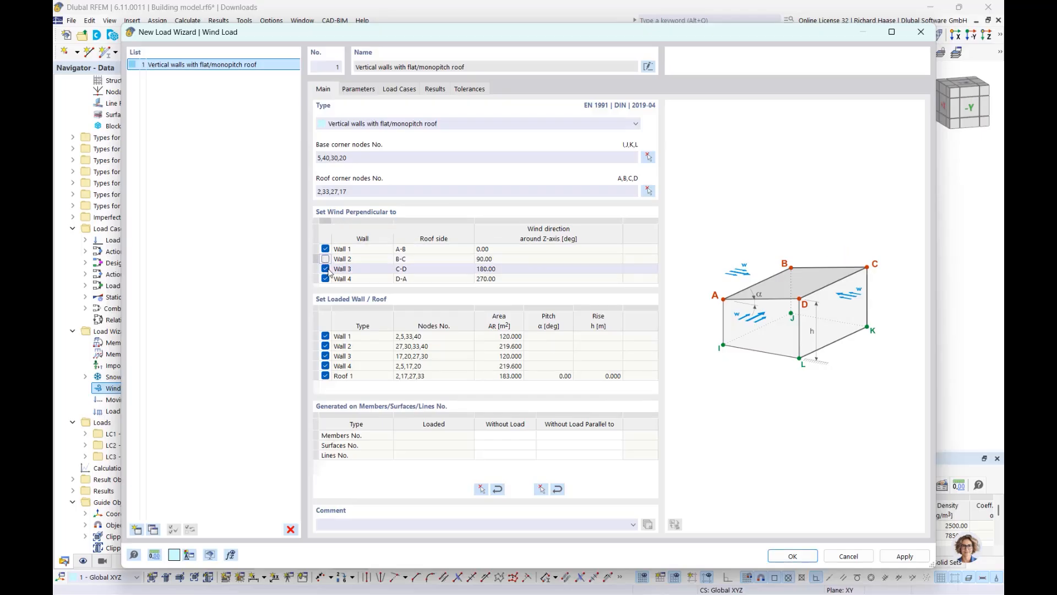
left_click(326, 270)
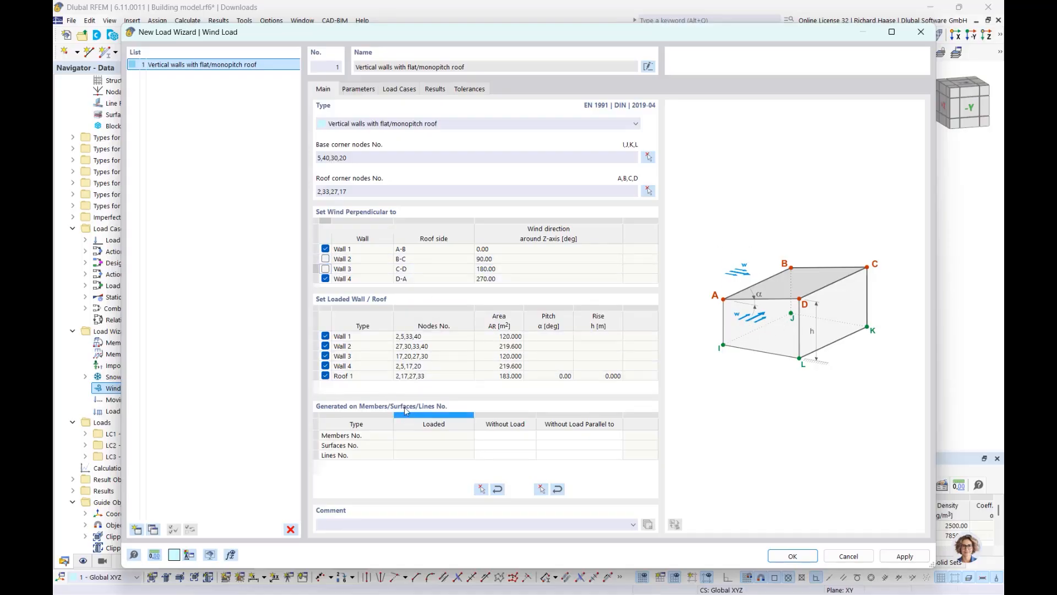
left_click(359, 90)
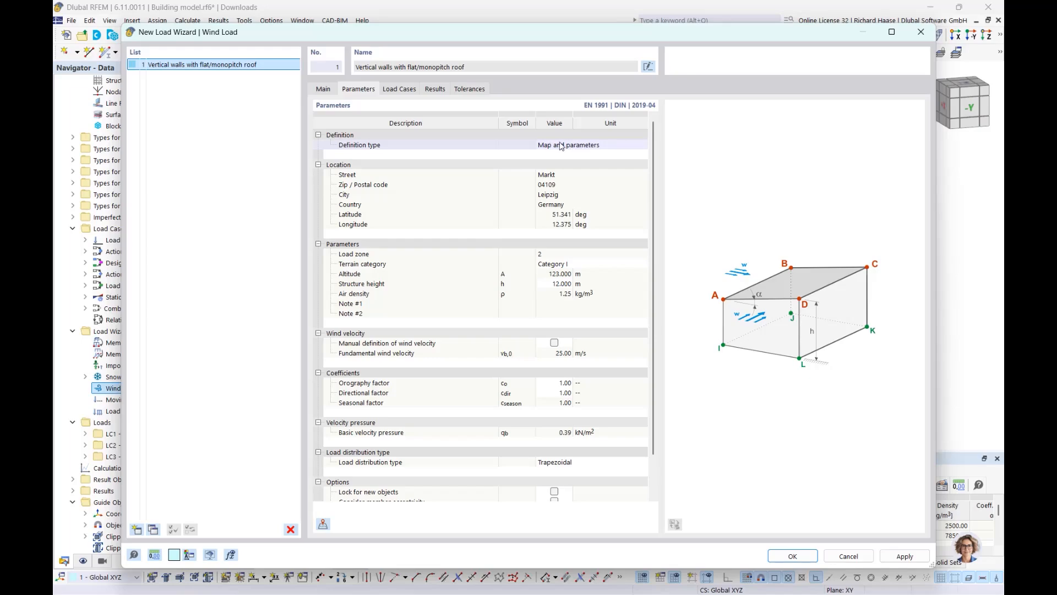
- Generate load cases for Case w+ and Case w- on Walls 1 and 4 and confirm the wind load wizard
left_click(394, 88)
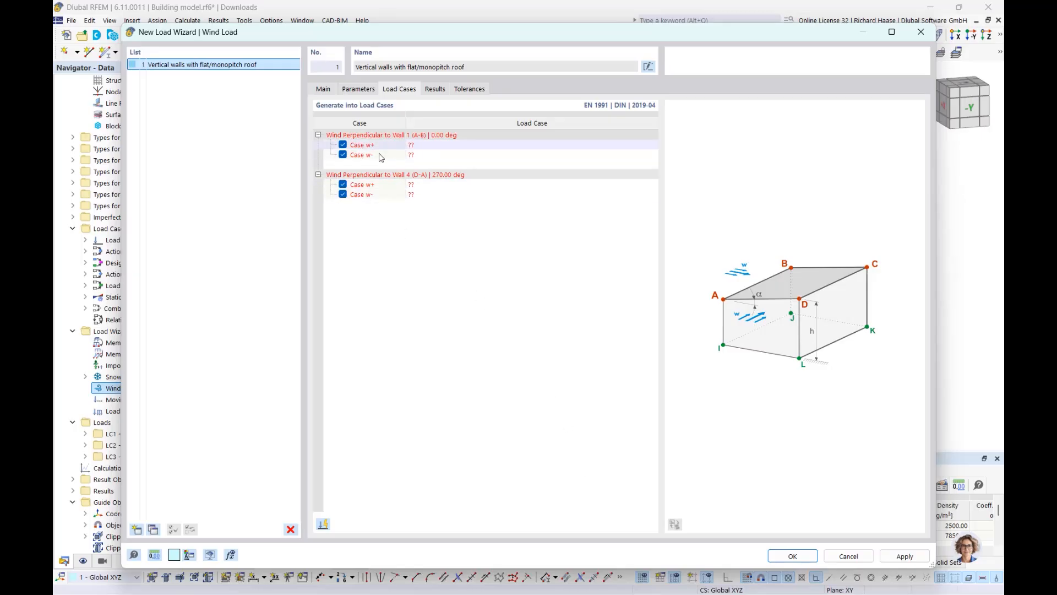
left_click(323, 525)
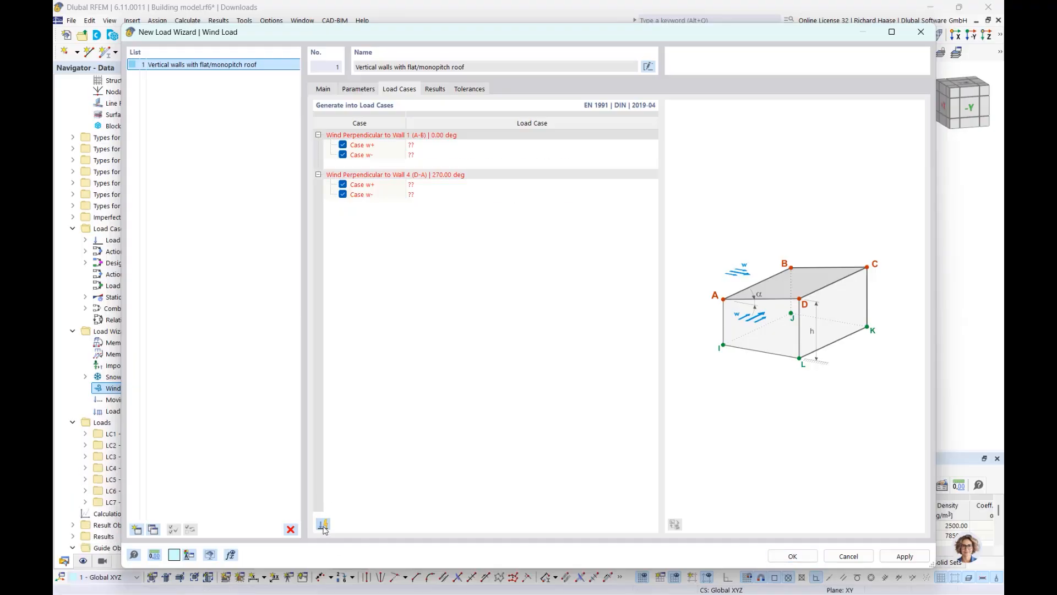
left_click(791, 557)
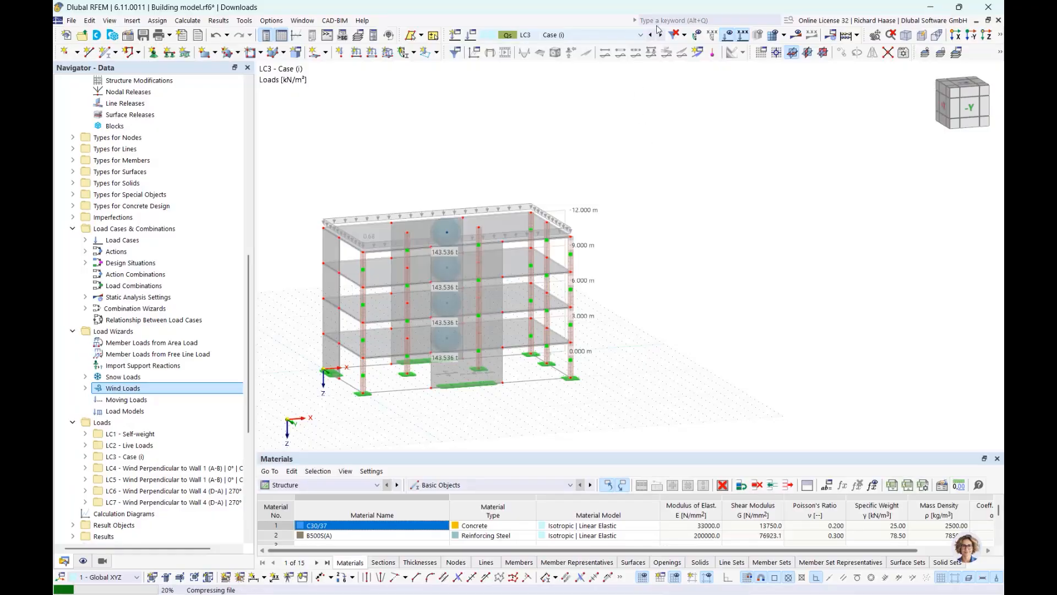
- Step through the wind load cases from LC4 to LC7 and examine the generated loads on the building
middle_click_drag(589, 226, 581, 246, "ctrl")
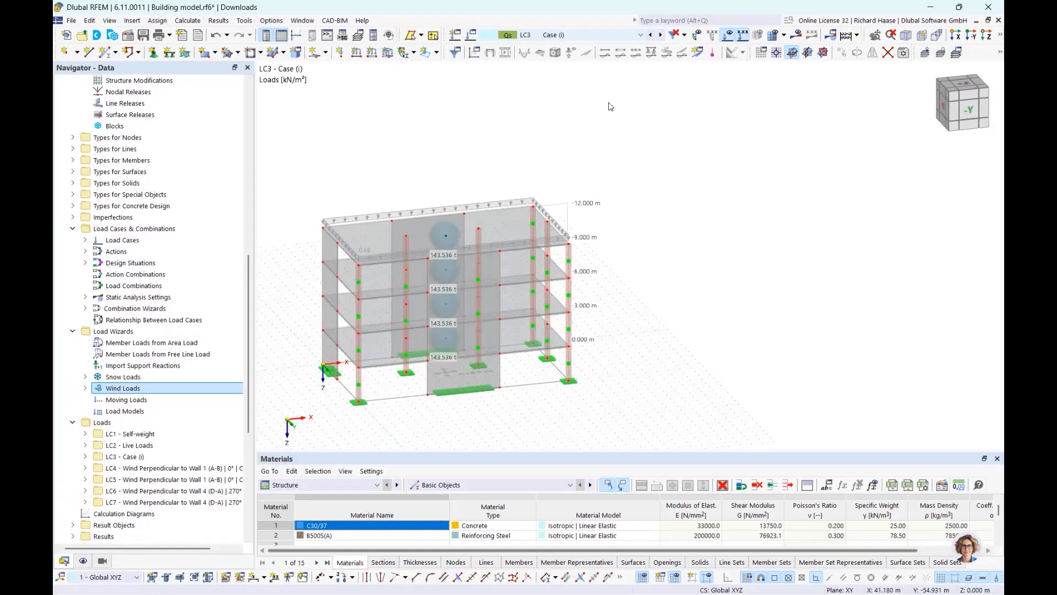
left_click(661, 37)
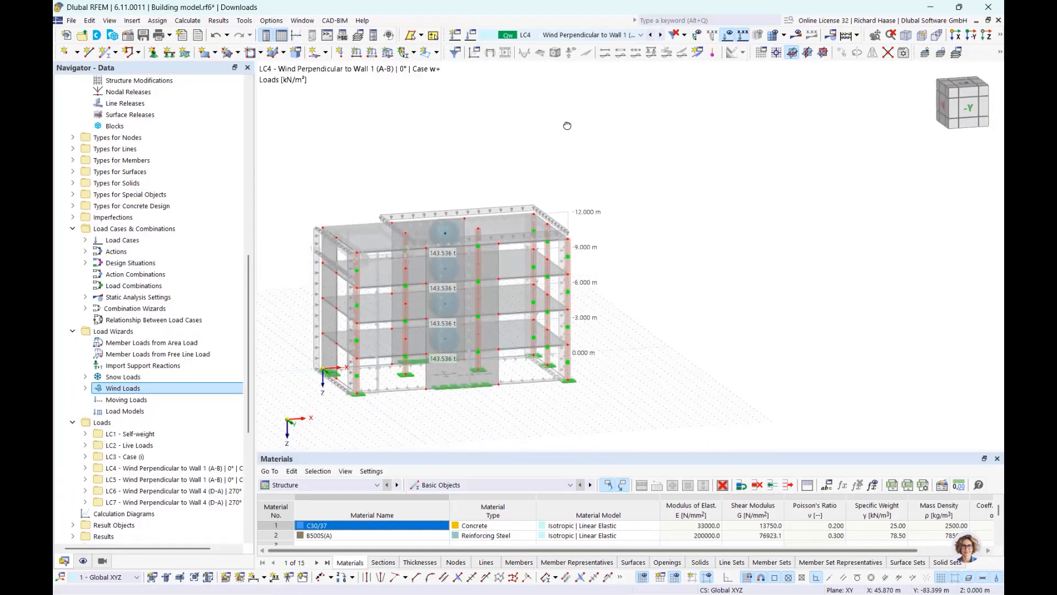
scroll(420, 233, "up", 5)
scroll(467, 160, "down", 5)
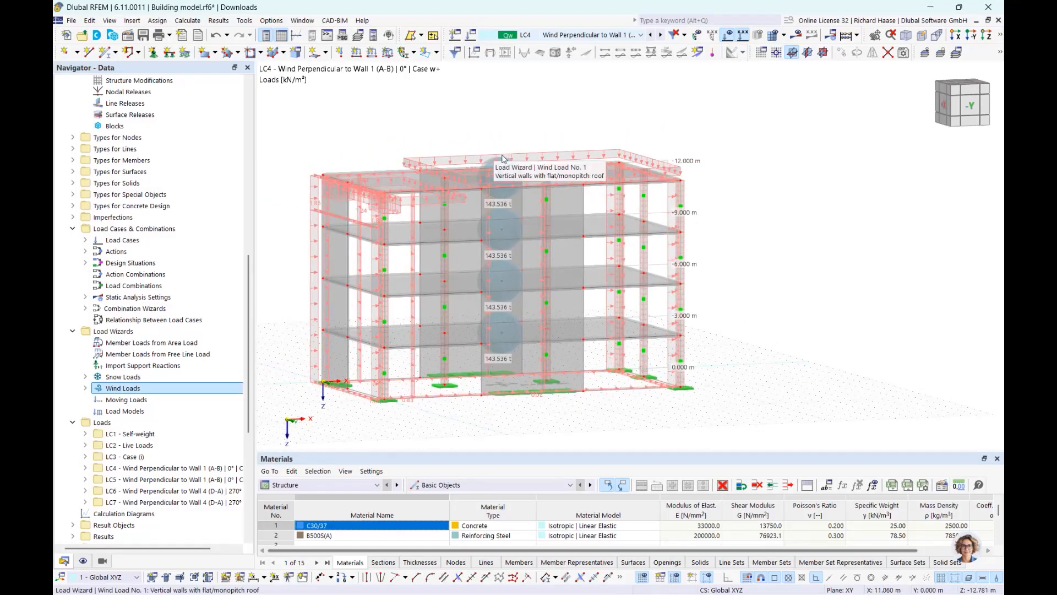
left_click(660, 36)
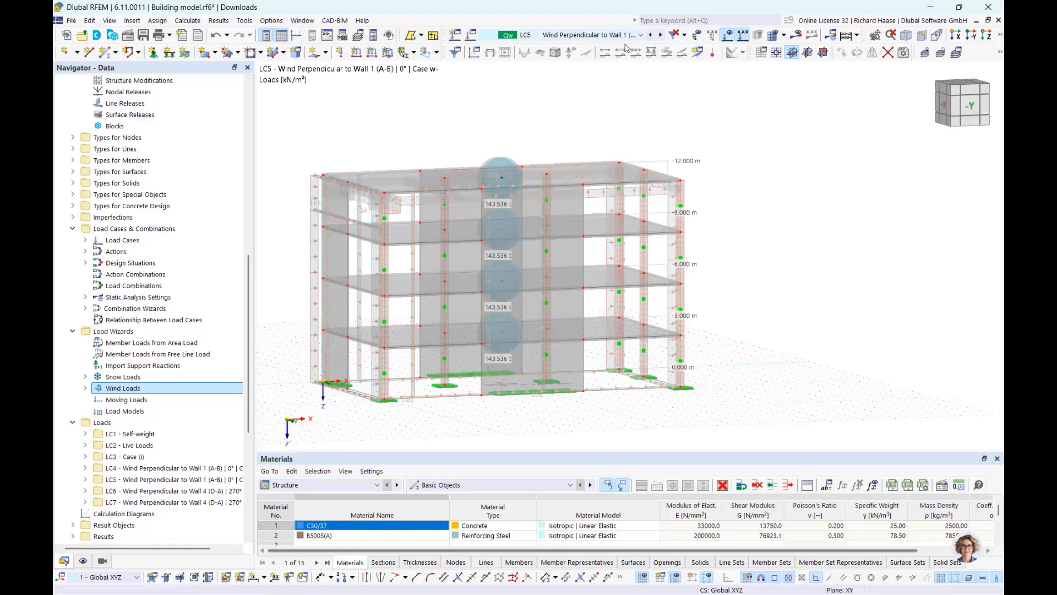
left_click(660, 35)
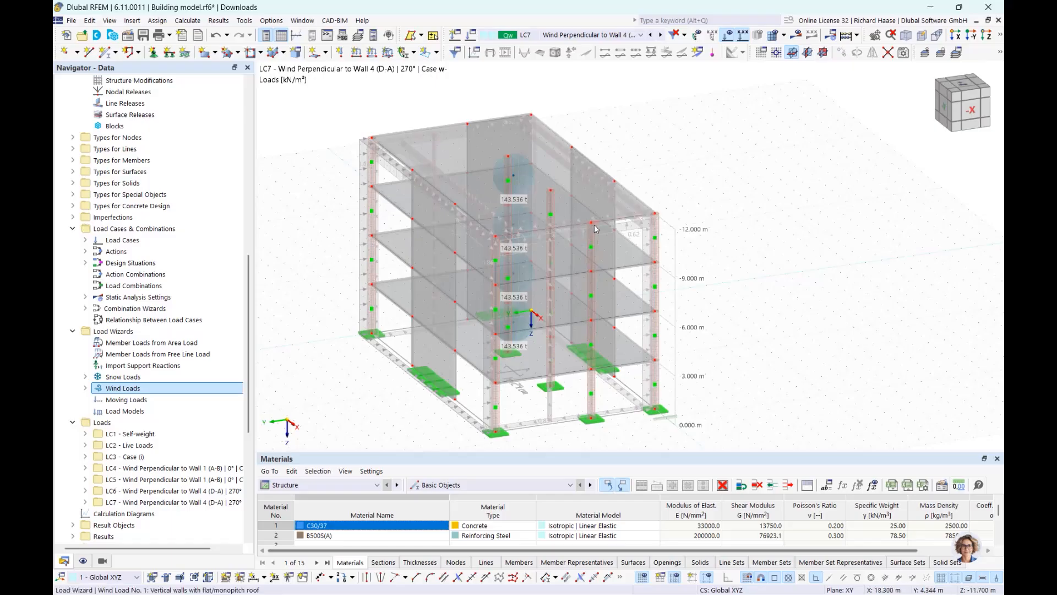
middle_click_drag(710, 314, 739, 322, "ctrl")
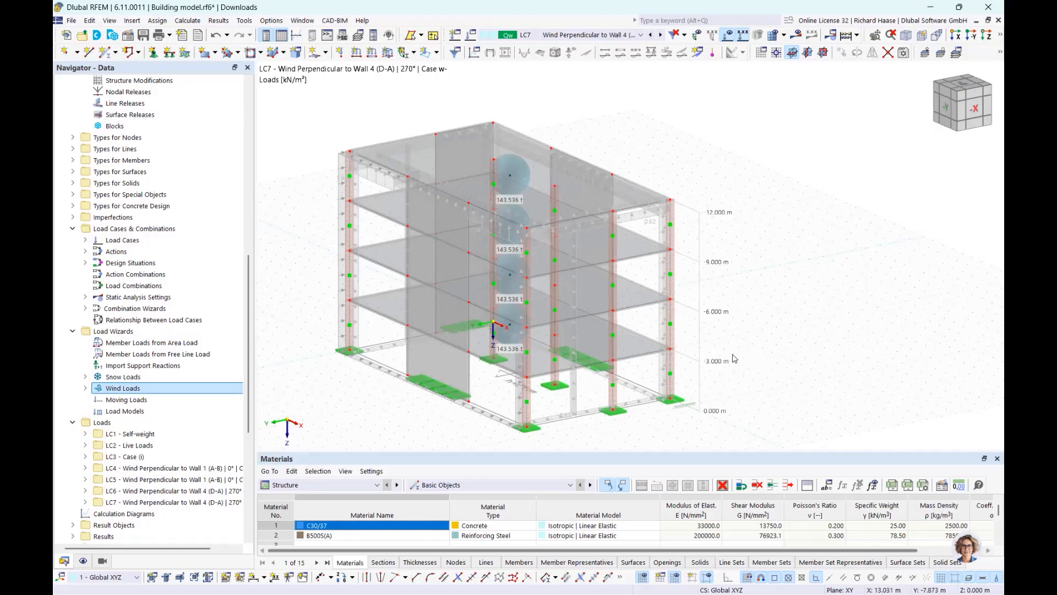
scroll(760, 346, "down", 2)
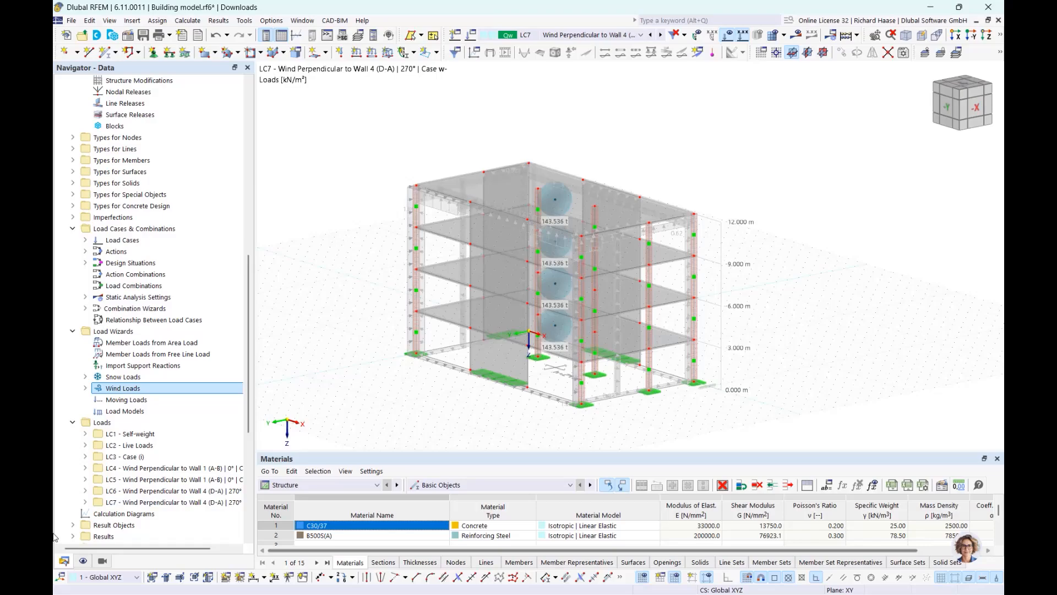
- Collapse the current model's data tree and switch to the open model Building Model - Rigid.rf6
scroll(70, 143, "up", 13)
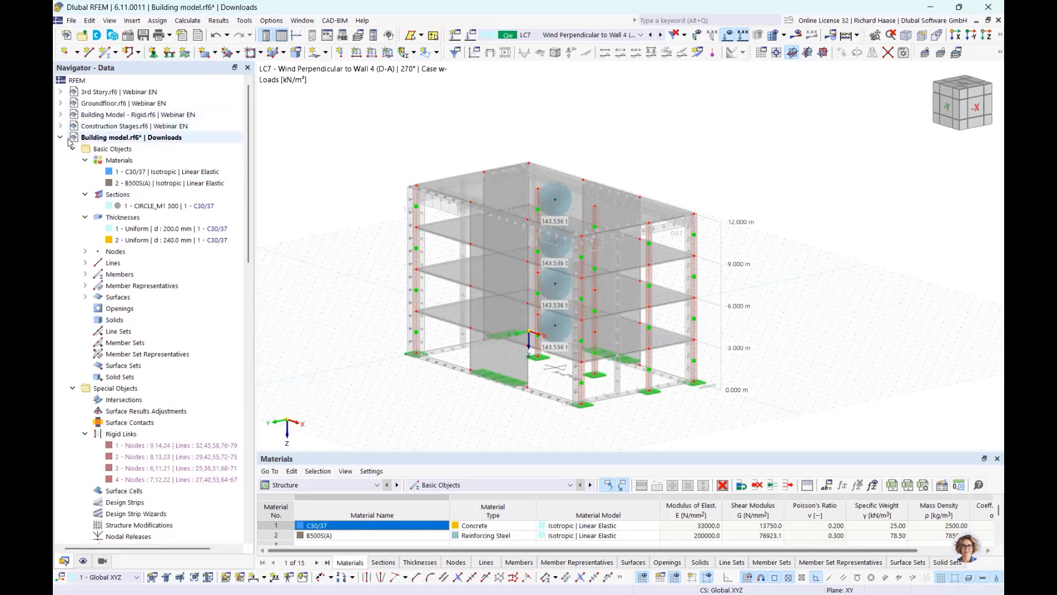
left_click(61, 138)
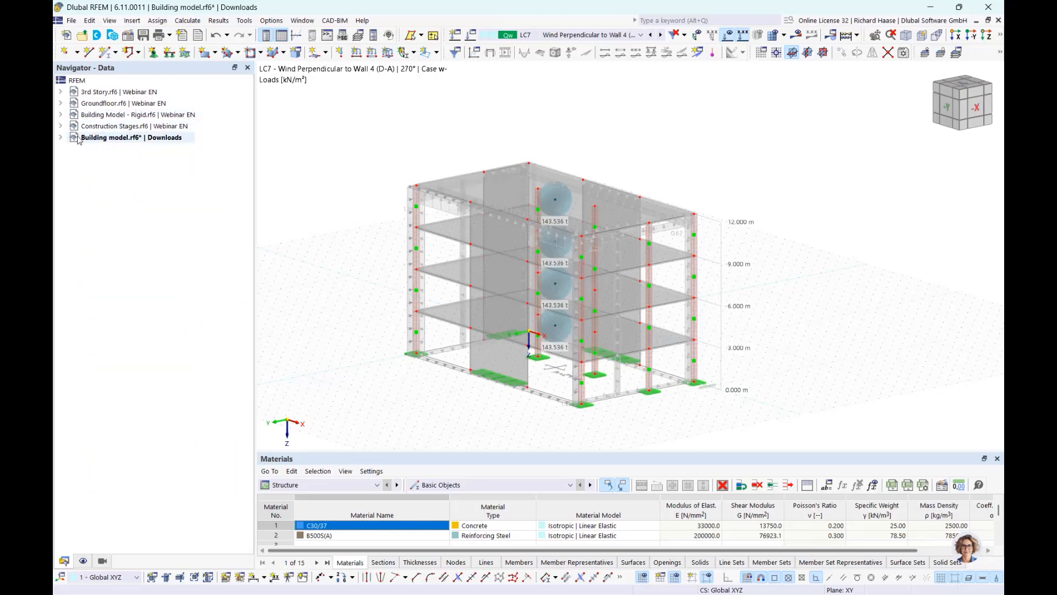
left_click(122, 117)
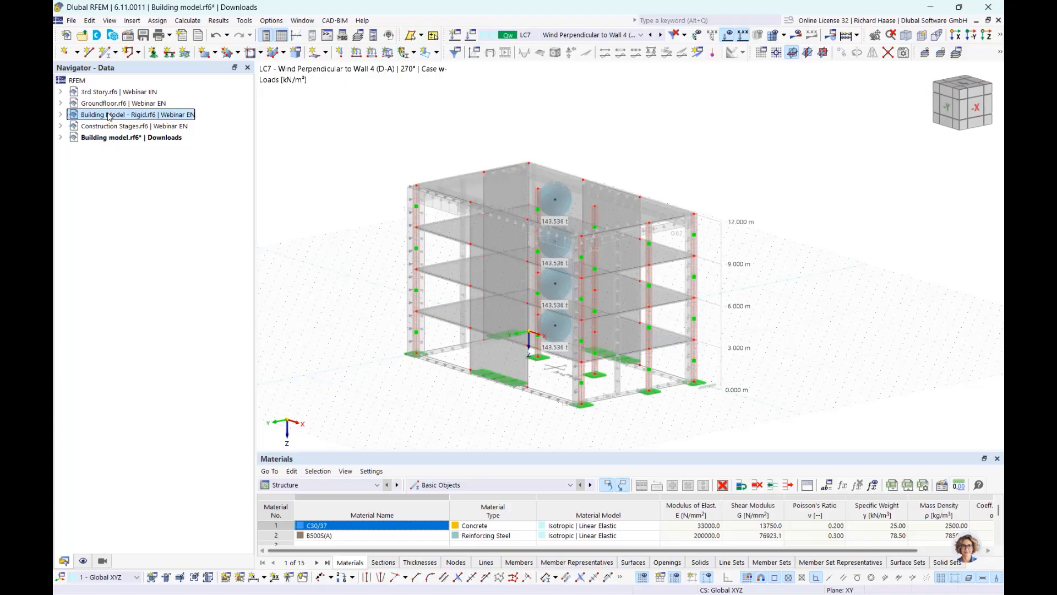
double_click(109, 117)
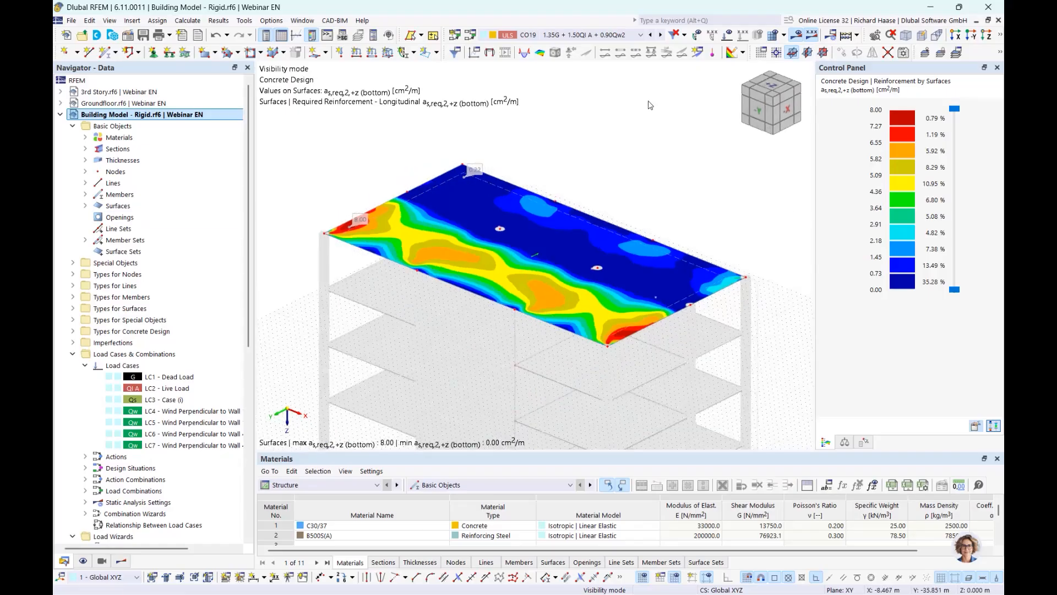
- Switch from Concrete Design to the Static Analysis results and display them for load case LC1 - Dead Load
left_click(574, 35)
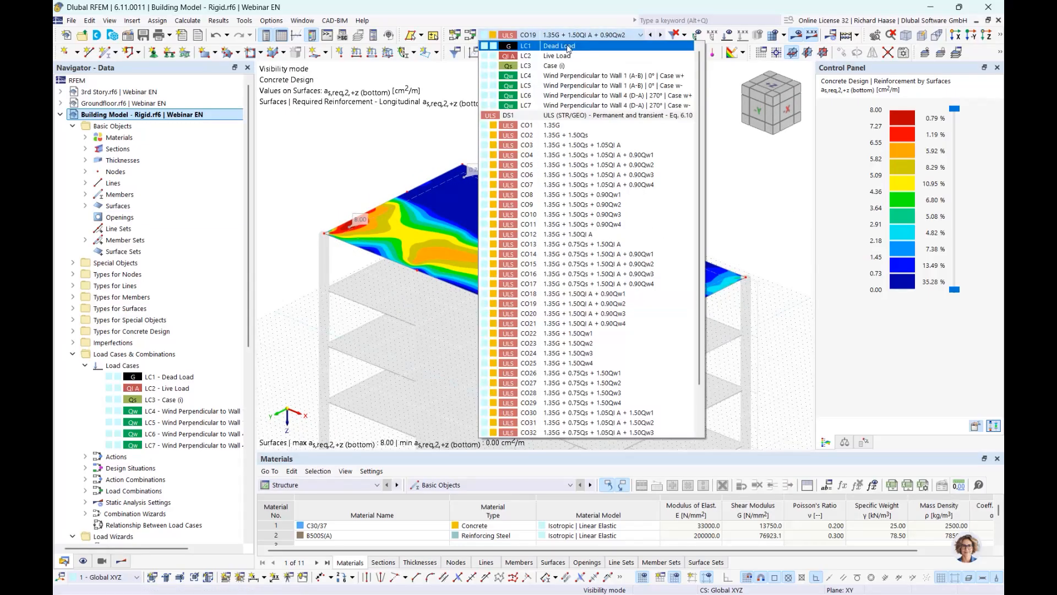
left_click(567, 45)
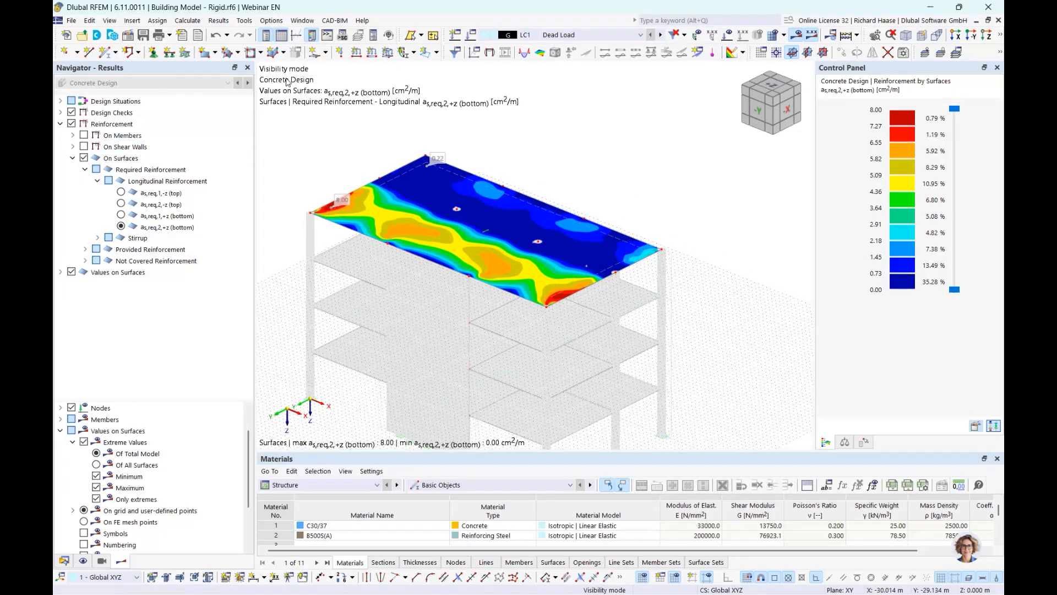
left_click(311, 485)
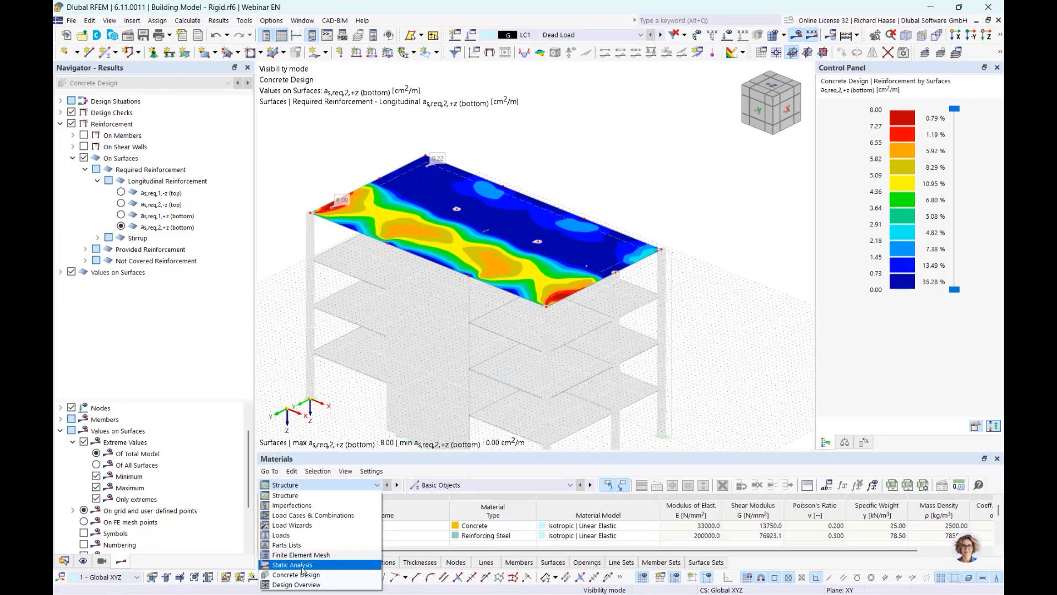
left_click(308, 564)
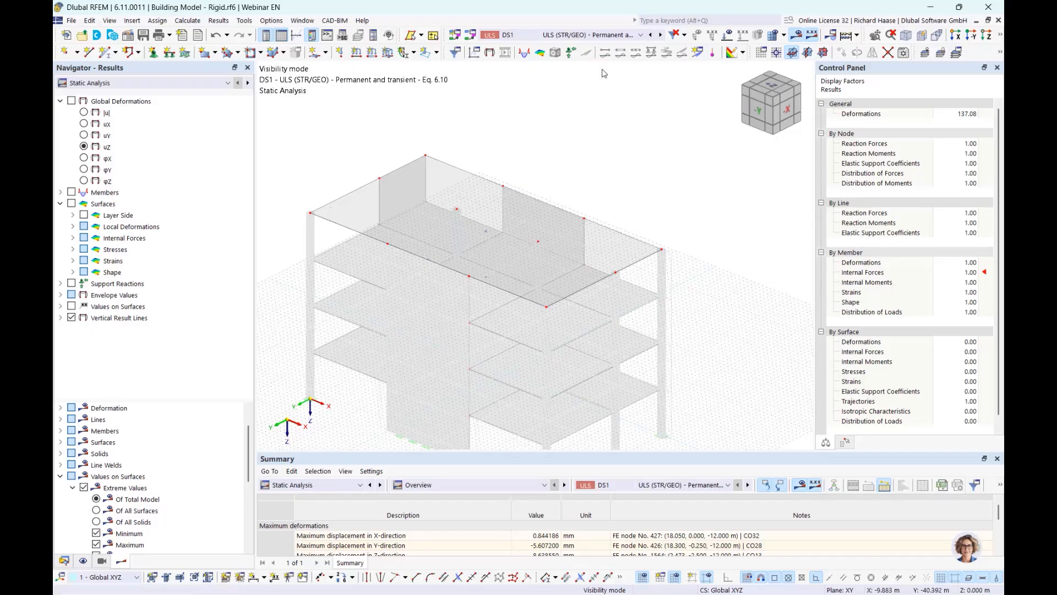
left_click(556, 35)
left_click(554, 48)
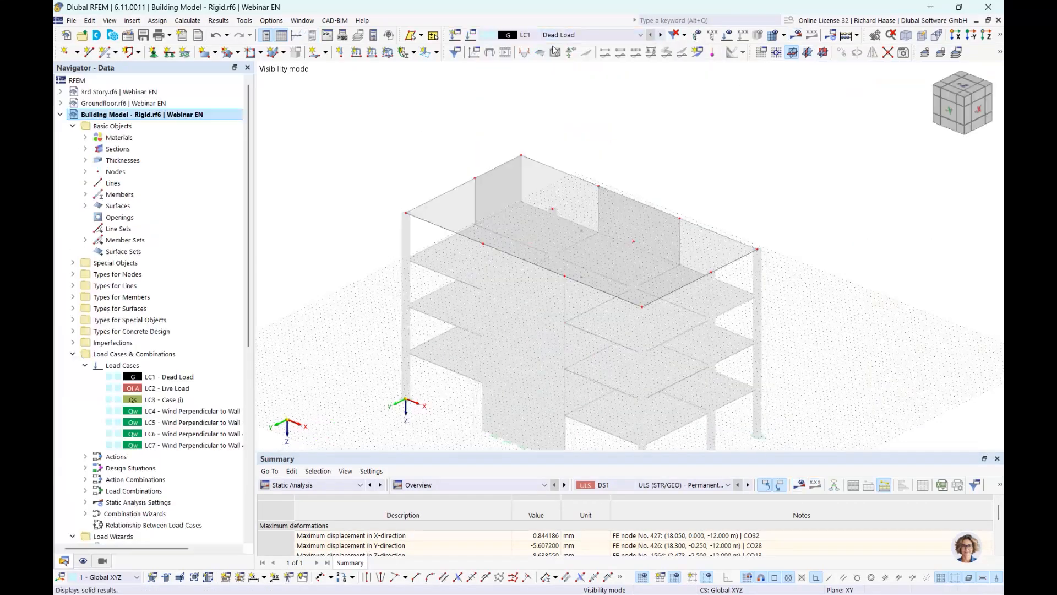
left_click(796, 35)
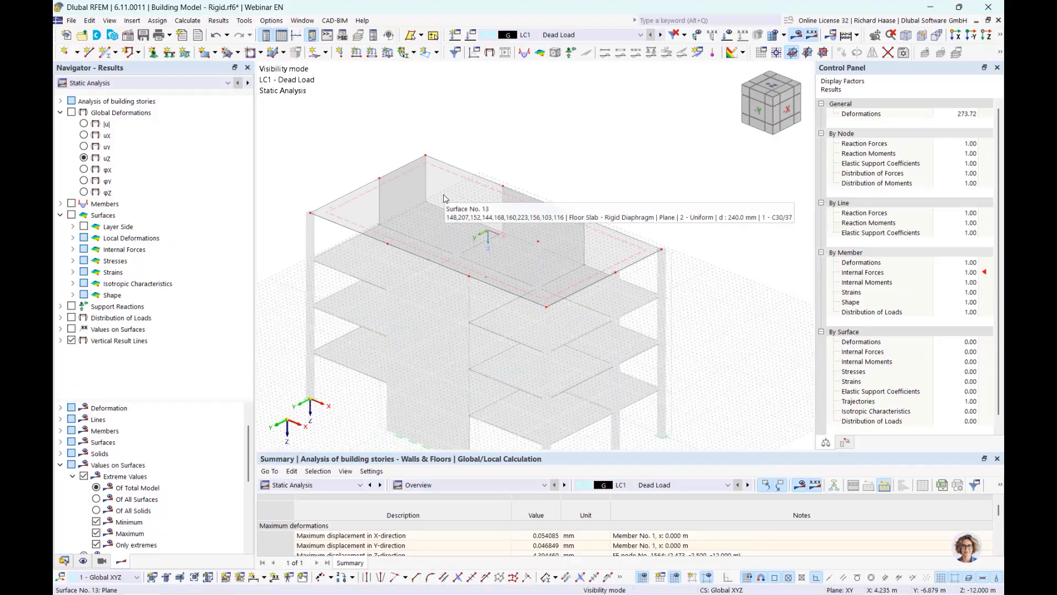
- Expand the analysis of building stories and show the results of Floors | Local 2D Calculation
left_click(126, 102)
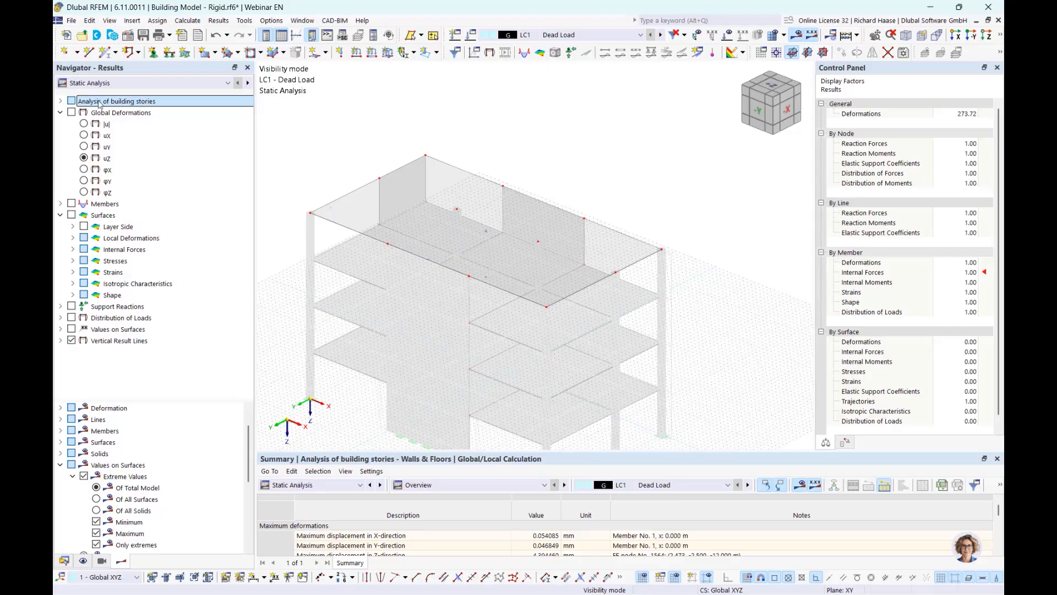
left_click(62, 102)
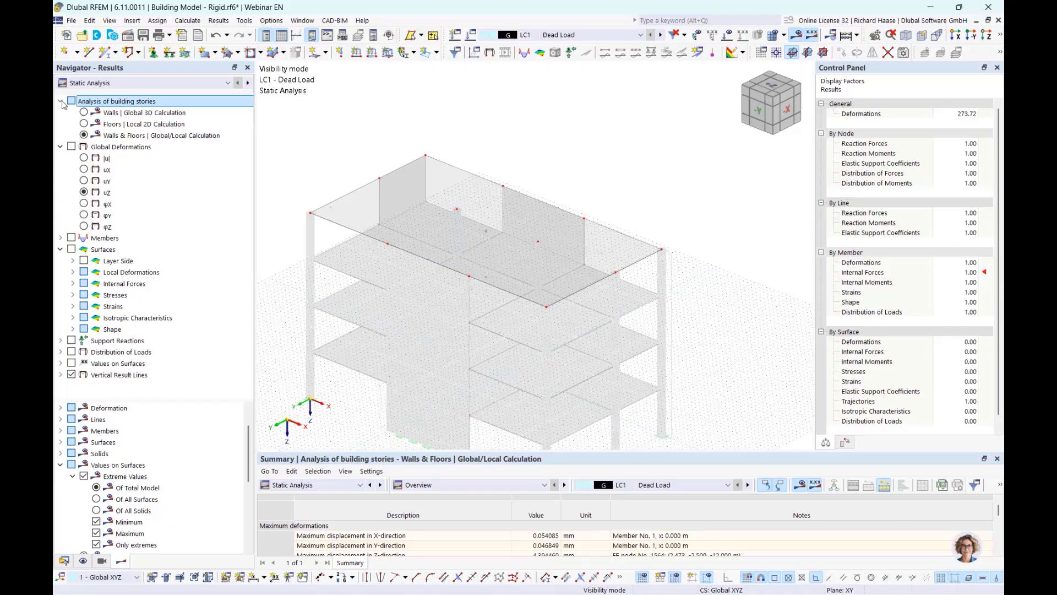
left_click(120, 125)
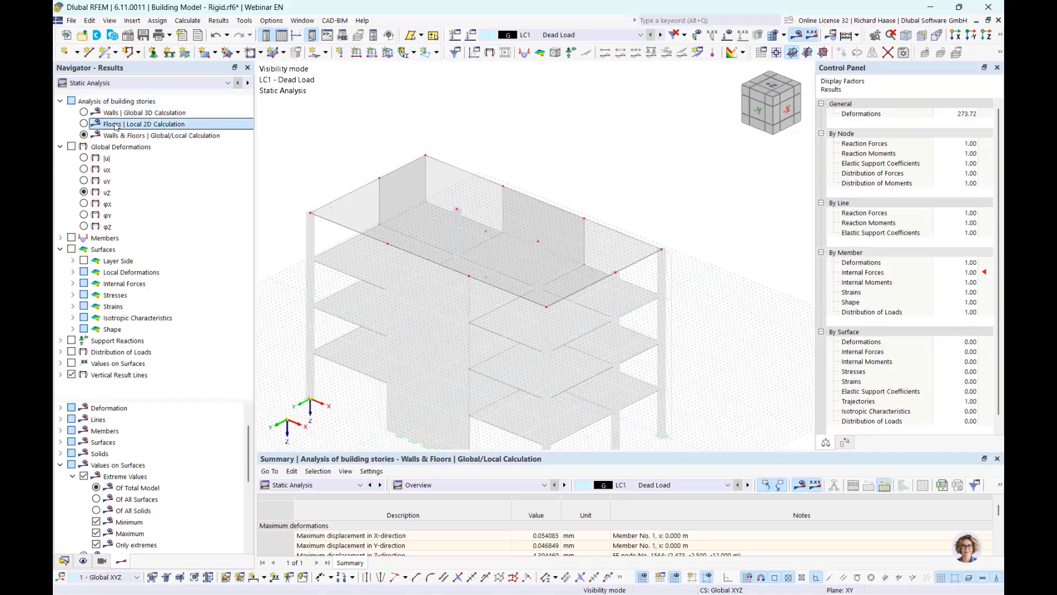
left_click(84, 124)
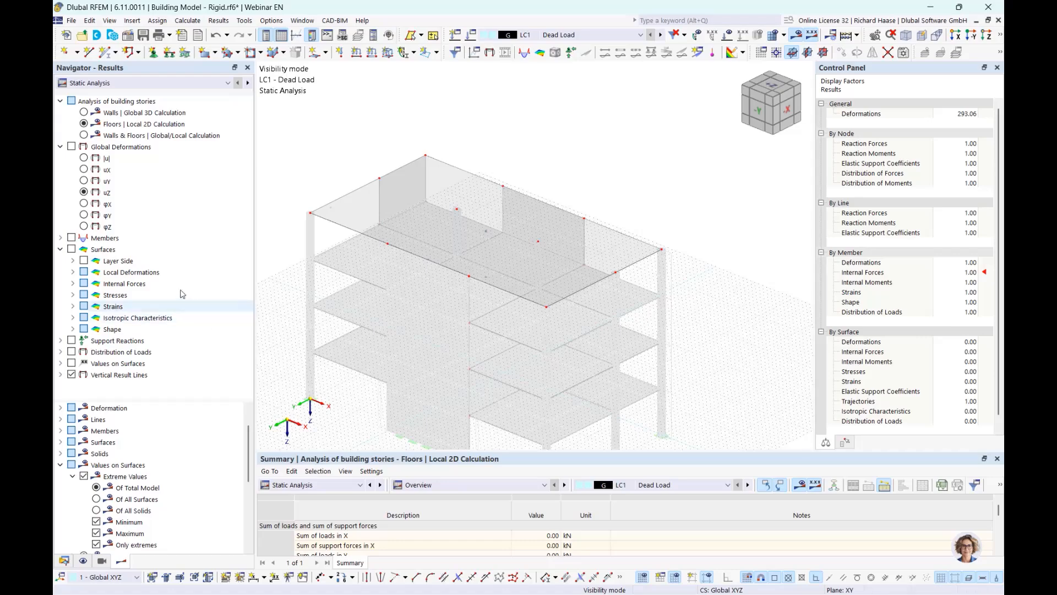
- Display the surfaces' basic internal moment mx on the top floor slab
left_click(61, 250)
left_click(62, 250)
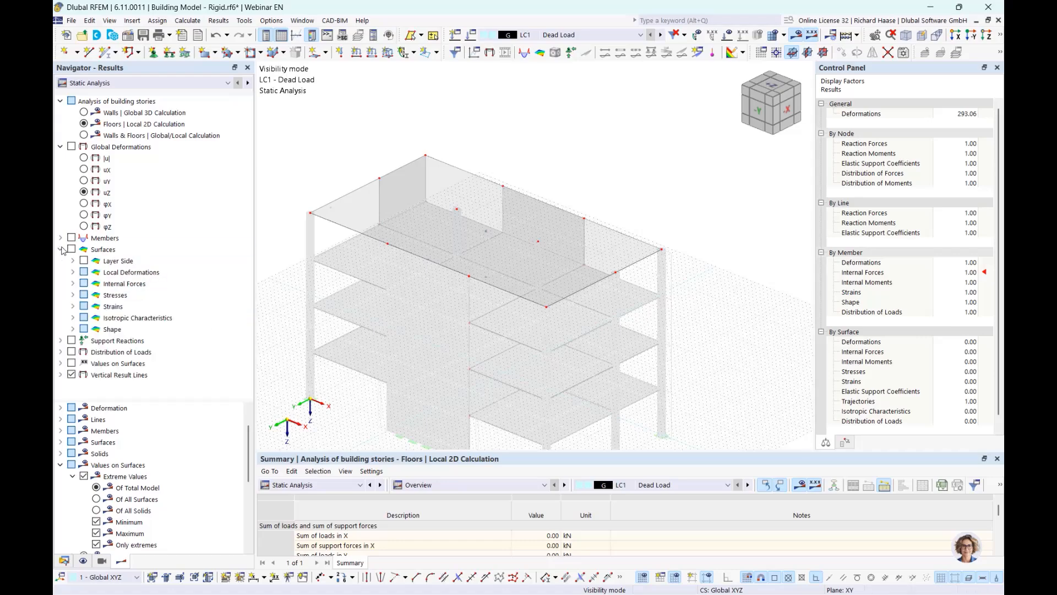
left_click(73, 283)
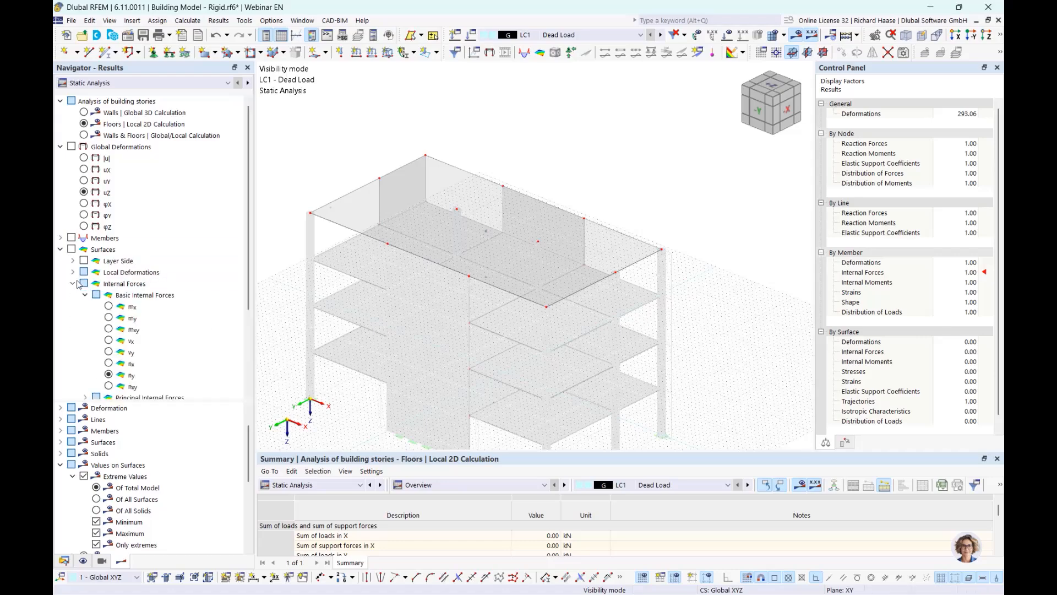
left_click(107, 307)
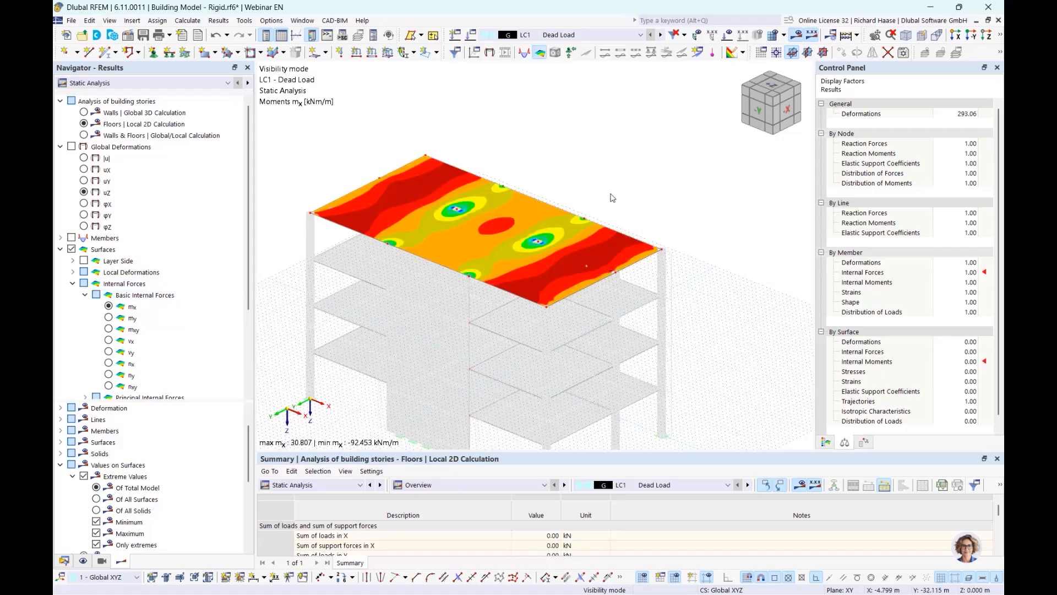
- Exit visibility mode to display the mx moment results on all floor slabs of the building
middle_click_drag(610, 194, 637, 164)
left_click(998, 38)
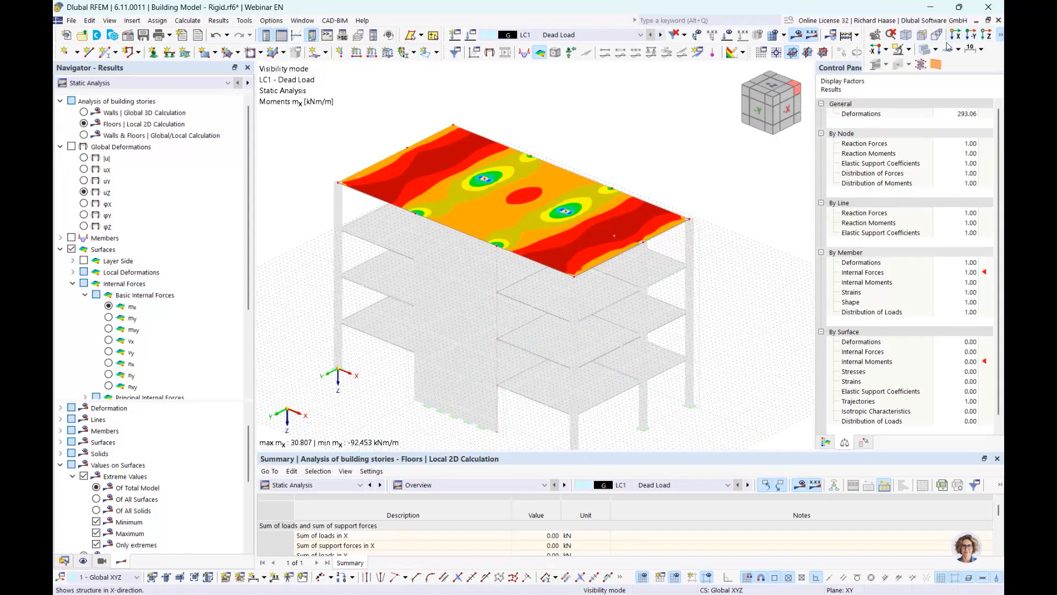
left_click(908, 49)
left_click(898, 148)
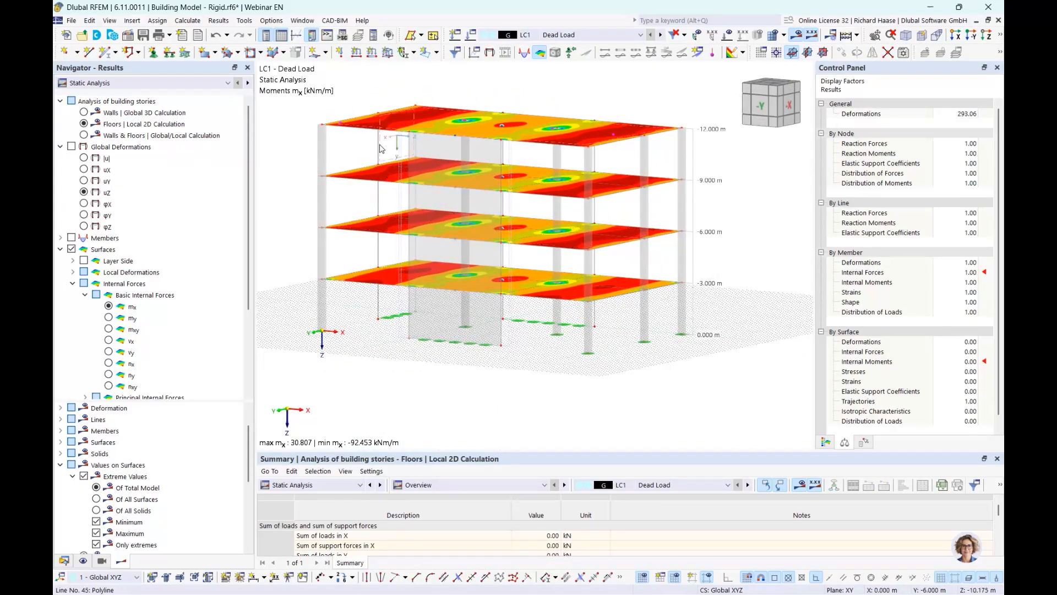
middle_click_drag(387, 228, 468, 184, "ctrl")
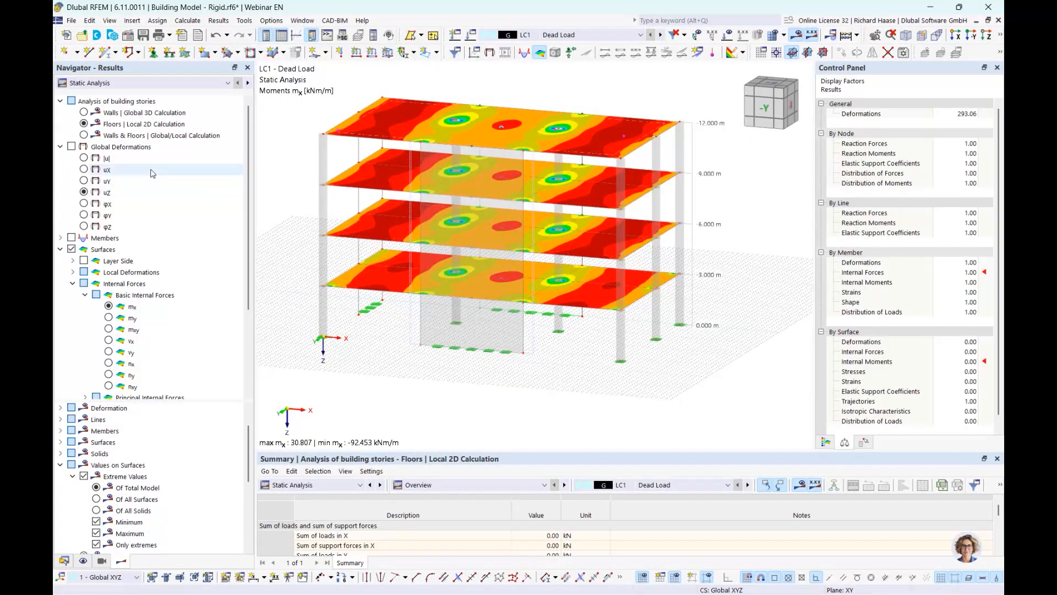
- Display the Walls | Global 3D Calculation results and examine the mx moments on the shear walls from several sides
left_click(84, 112)
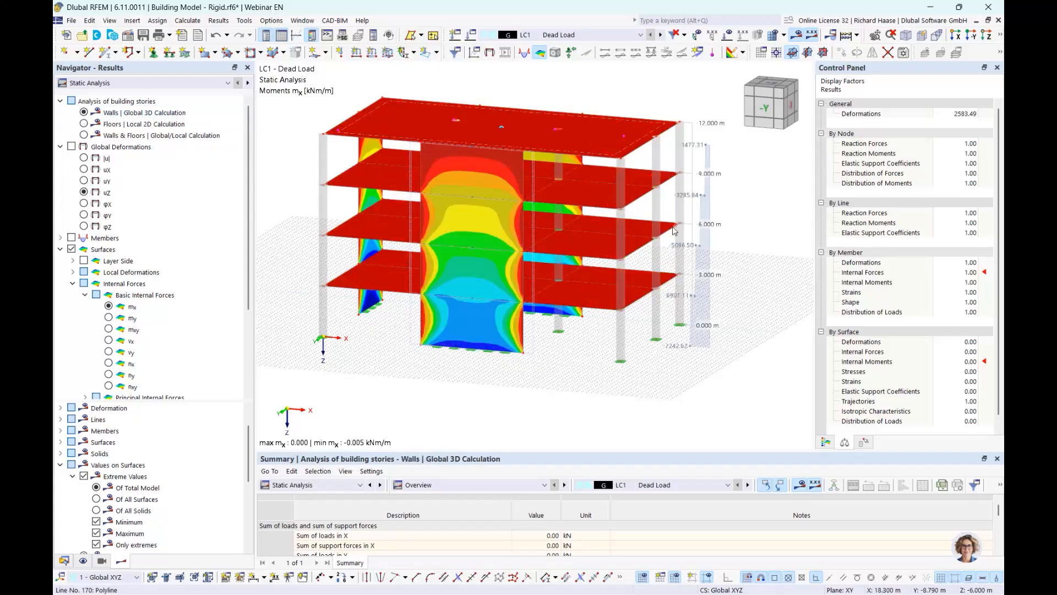
middle_click_drag(419, 204, 341, 207, "ctrl")
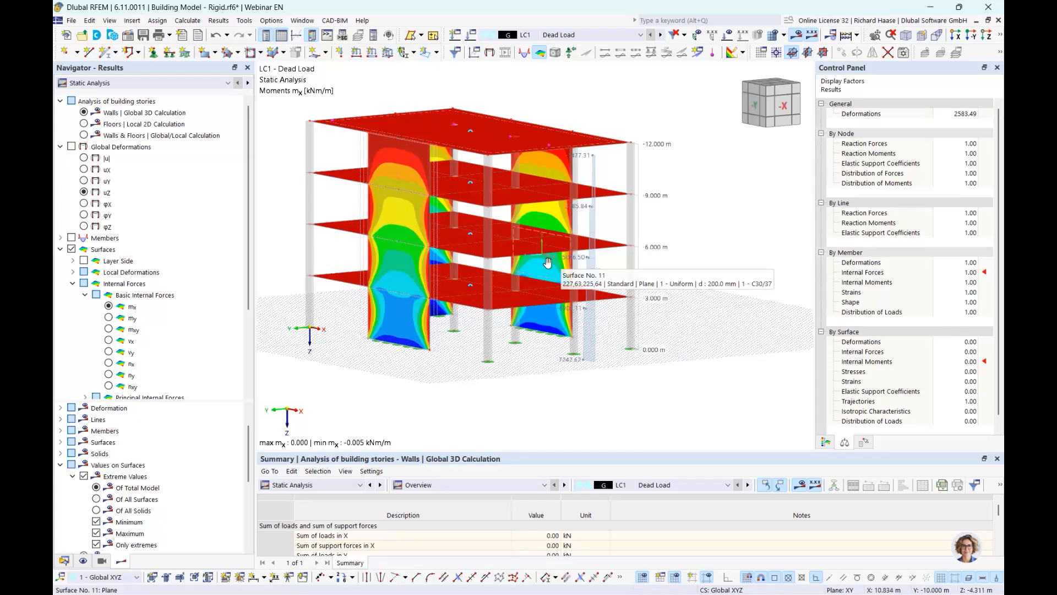
middle_click_drag(547, 263, 425, 232, "ctrl")
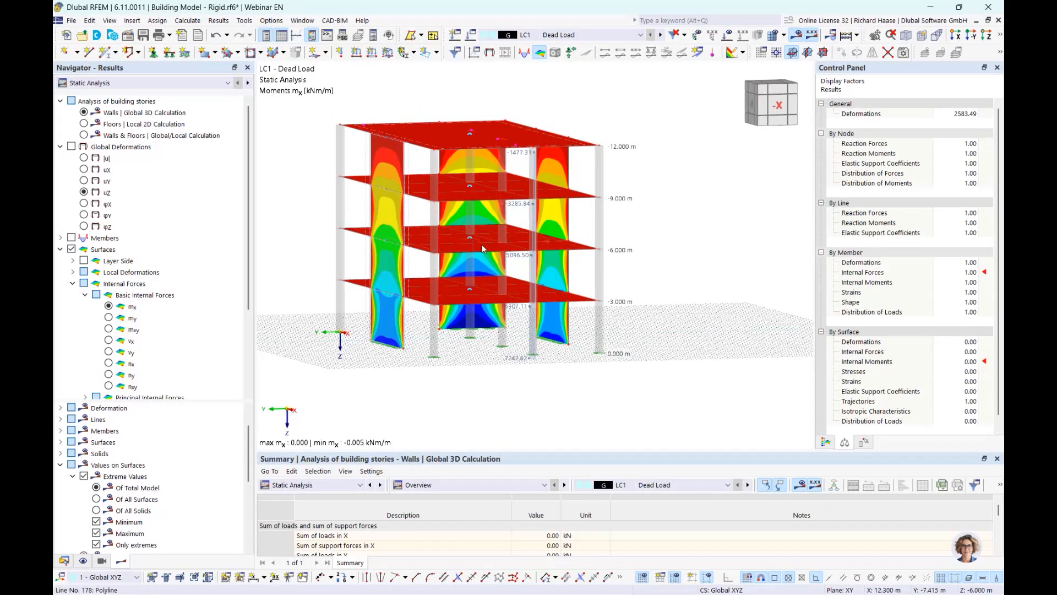
mouse_move(487, 240)
middle_mouse_down("ctrl")
mouse_move(499, 243)
mouse_move(494, 235)
middle_mouse_up("ctrl")
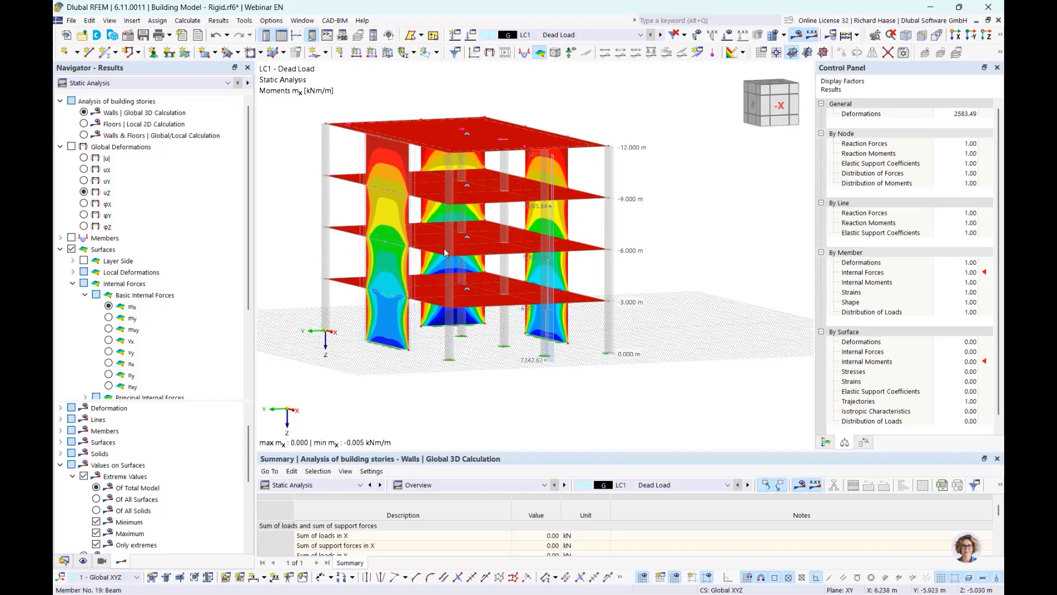
middle_click_drag(536, 258, 541, 258, "ctrl")
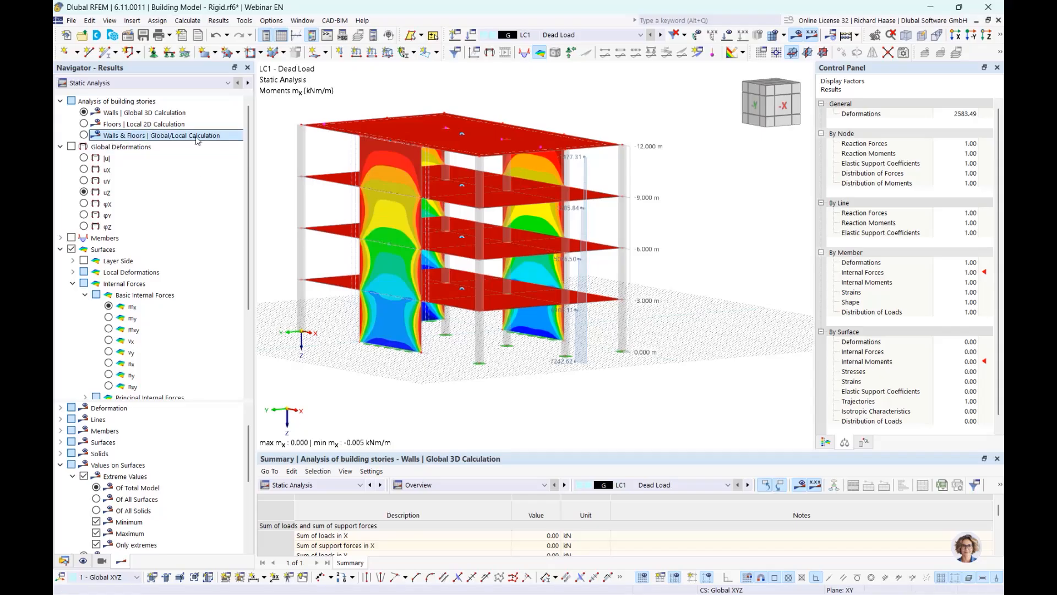
- Display the combined Walls & Floors | Global/Local Calculation results for the whole building
left_click(120, 125)
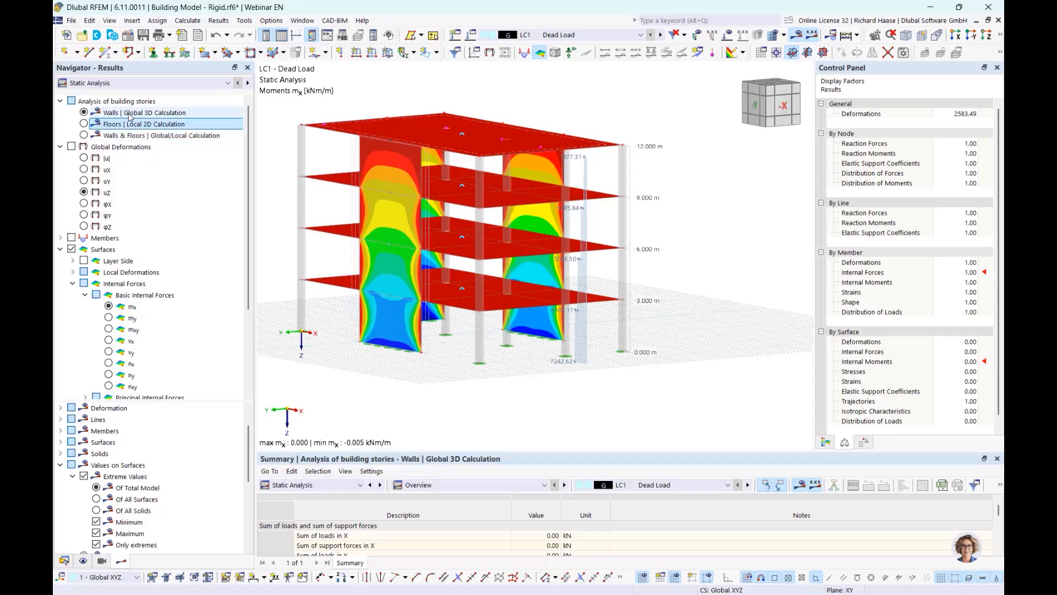
left_click(85, 136)
middle_click_drag(608, 249, 507, 232, "ctrl")
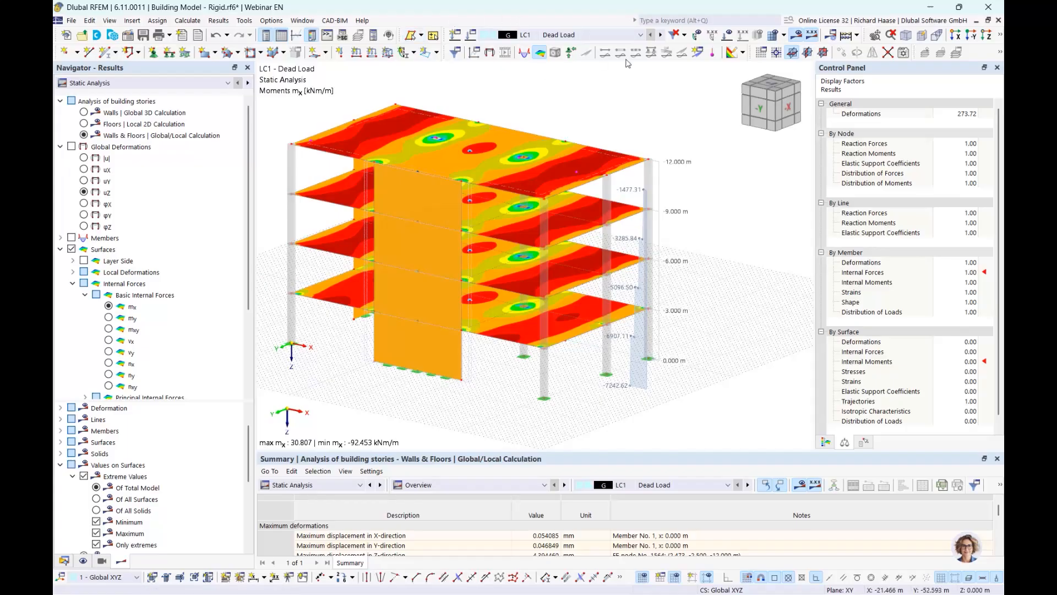
- Hide the calculation results and show the LC1 dead loads on the building model
left_click(798, 36)
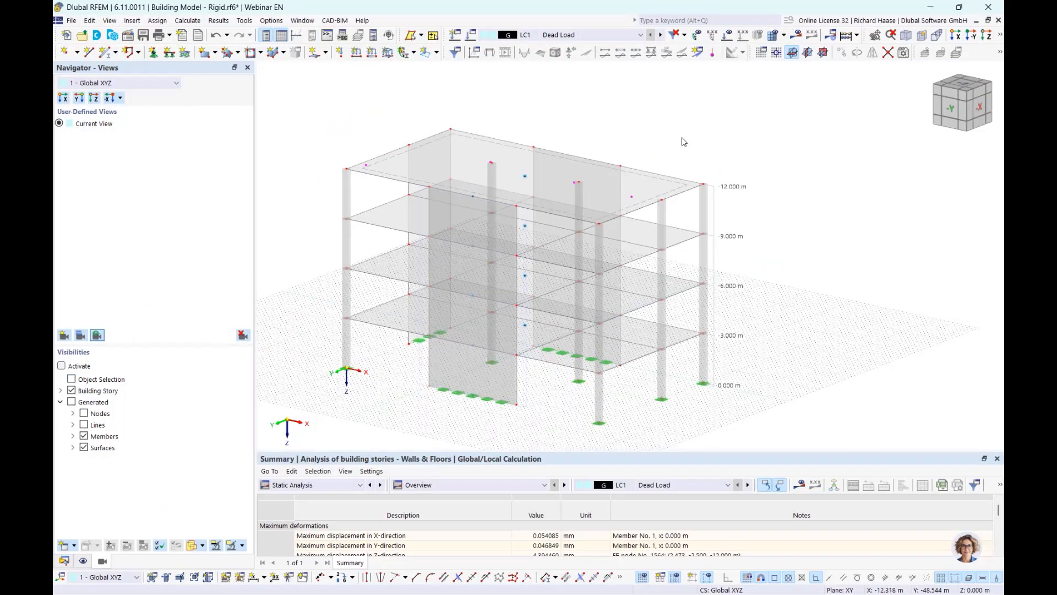
left_click(727, 35)
middle_click_drag(661, 157, 514, 134)
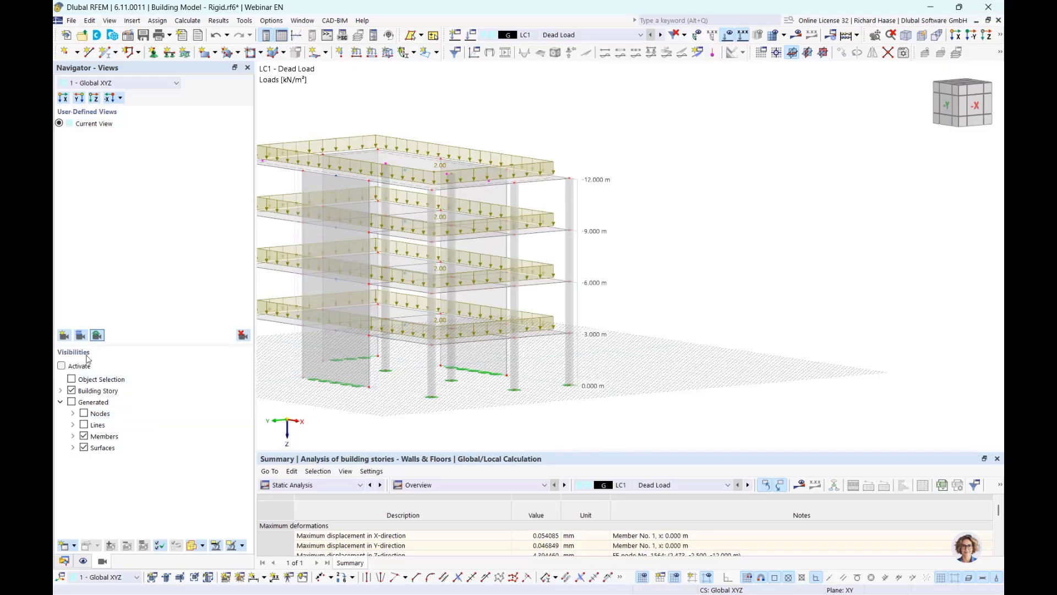
- Activate visibility by building story so that only story 3 with its top at -12.000 m is shown
left_click(60, 401)
left_click(109, 392)
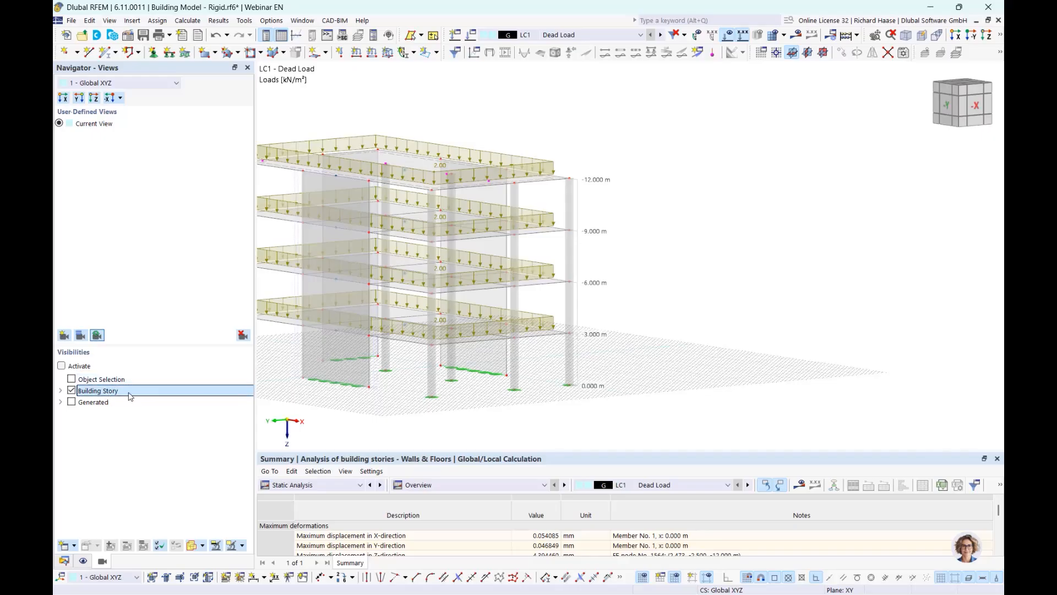
left_click(61, 391)
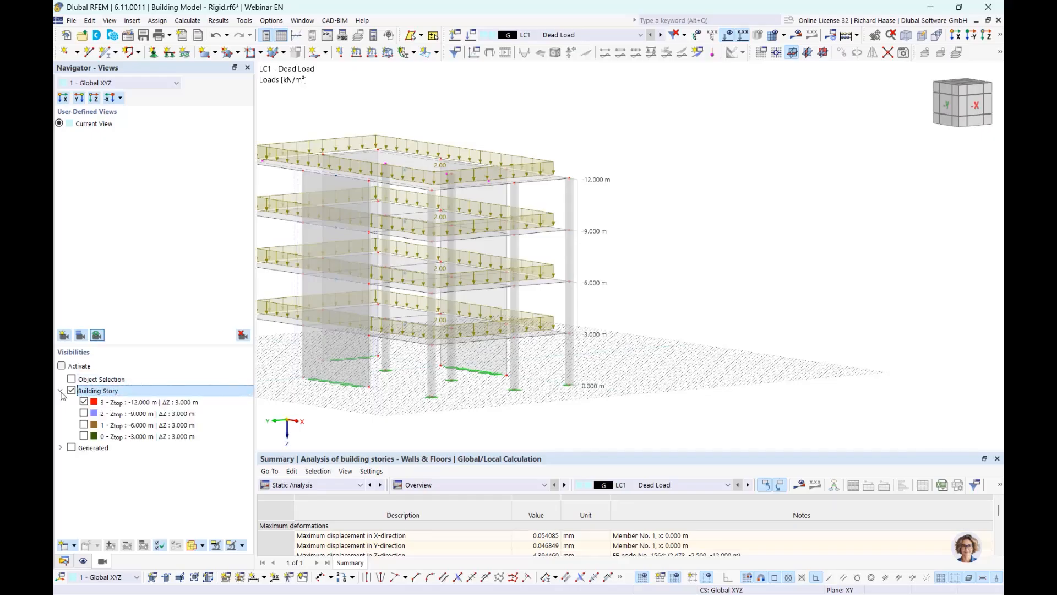
middle_click_drag(531, 415, 634, 397)
left_click(141, 402)
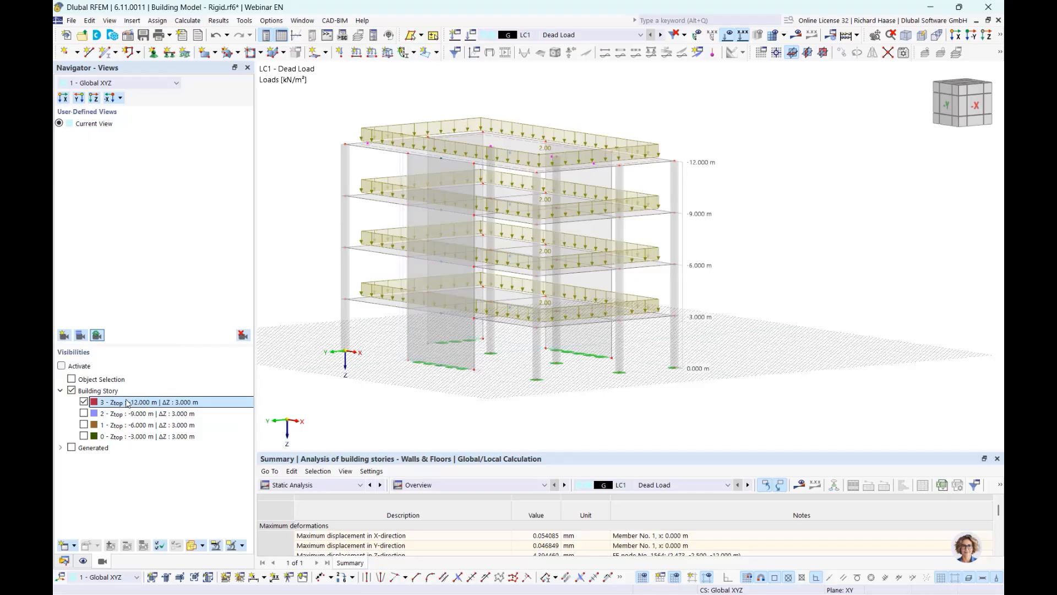
left_click(61, 366)
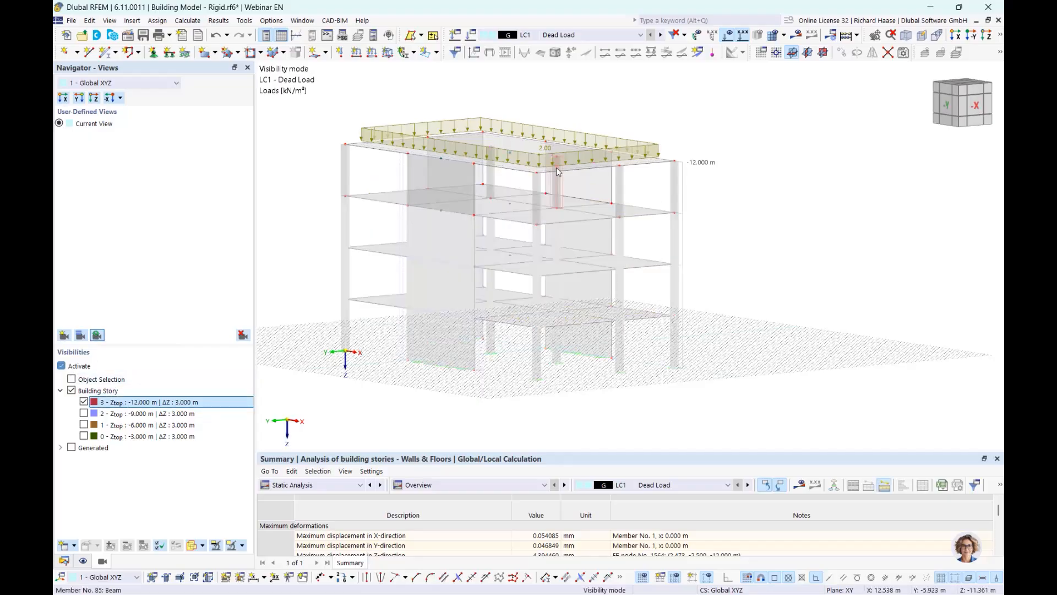
- Isolate building stories 1 and 0 in turn, and return to showing only story 3
left_click(83, 424)
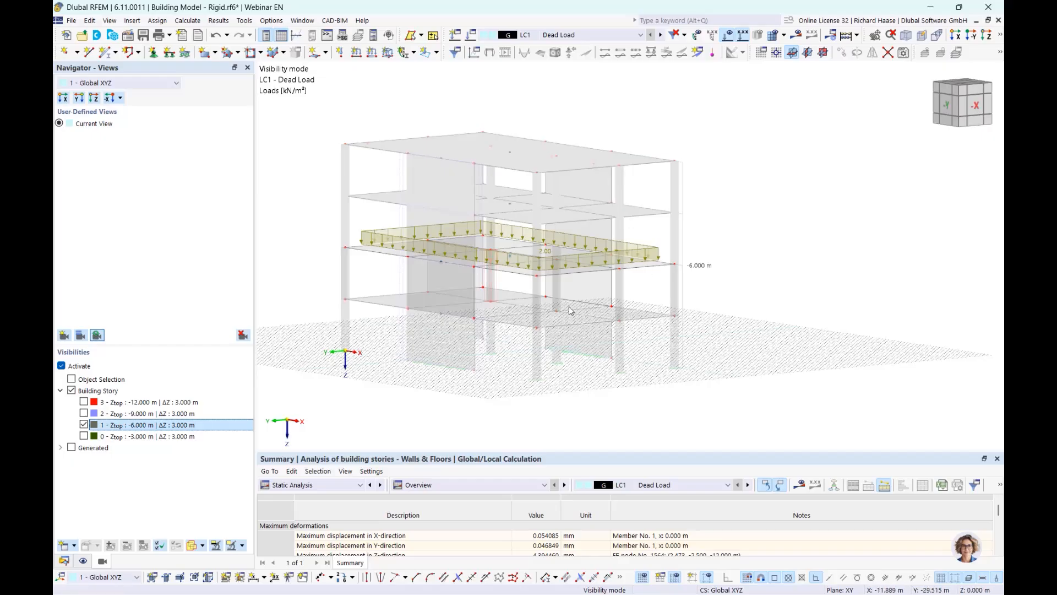
left_click(84, 436)
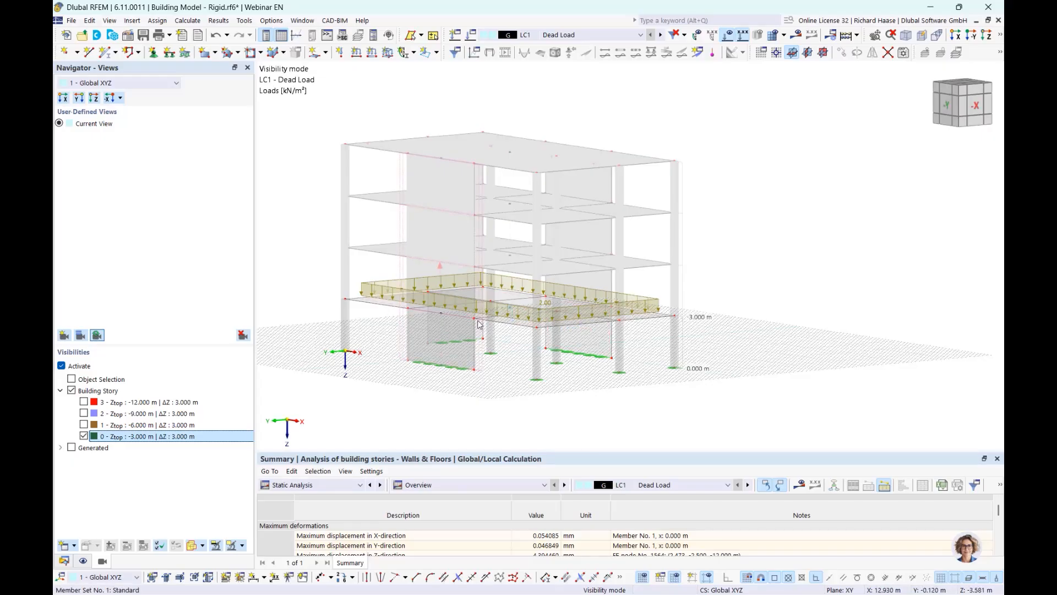
left_click(84, 436)
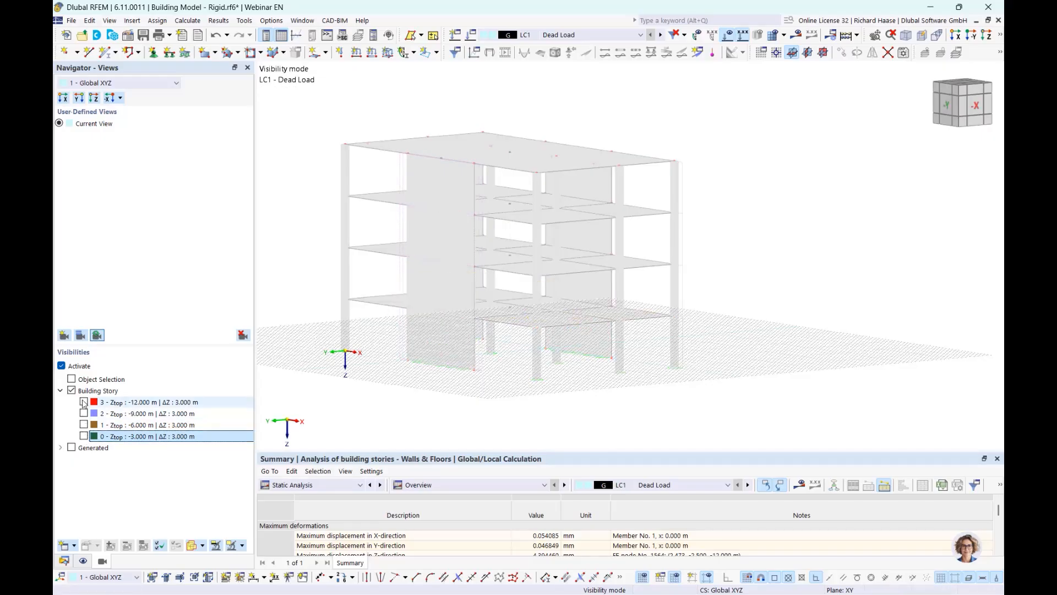
left_click(83, 402)
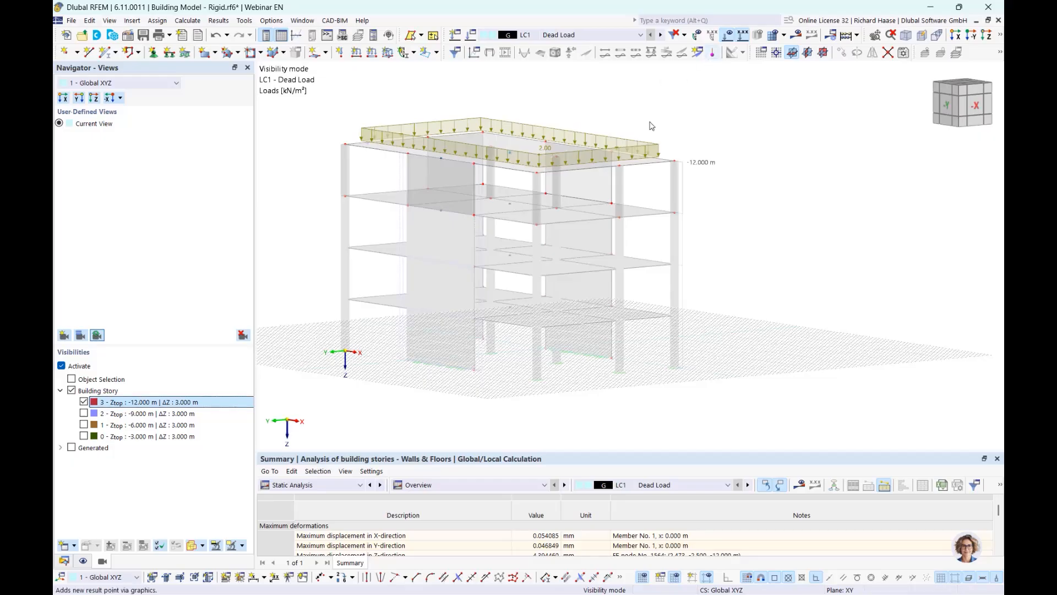
scroll(585, 130, "up", 3)
middle_click_drag(634, 118, 688, 154, "ctrl")
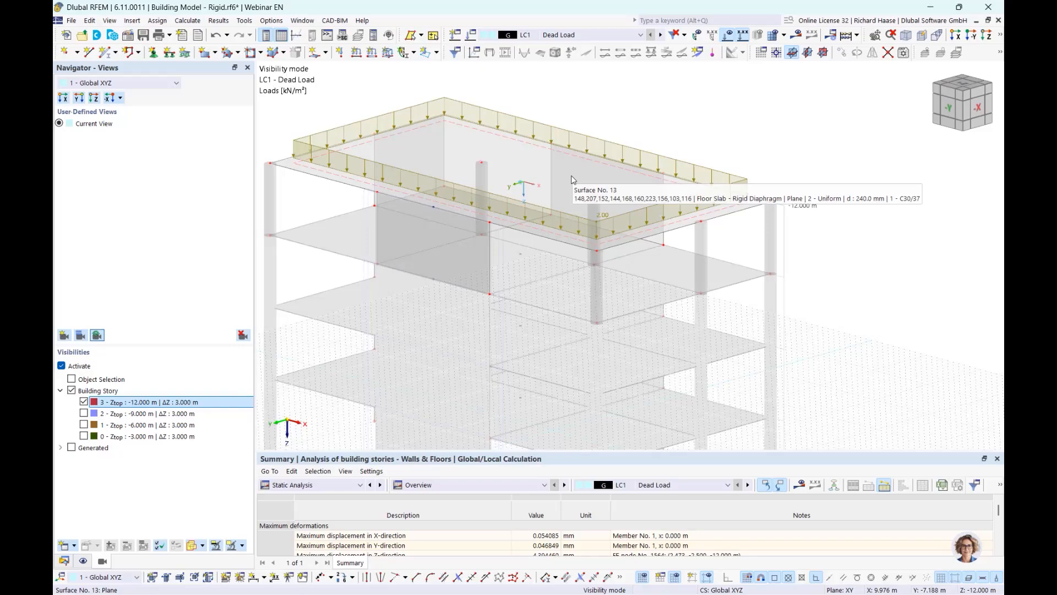
- Show the loads from distribution surface for the top floor slab and examine the forces on its columns and walls
right_click(538, 171)
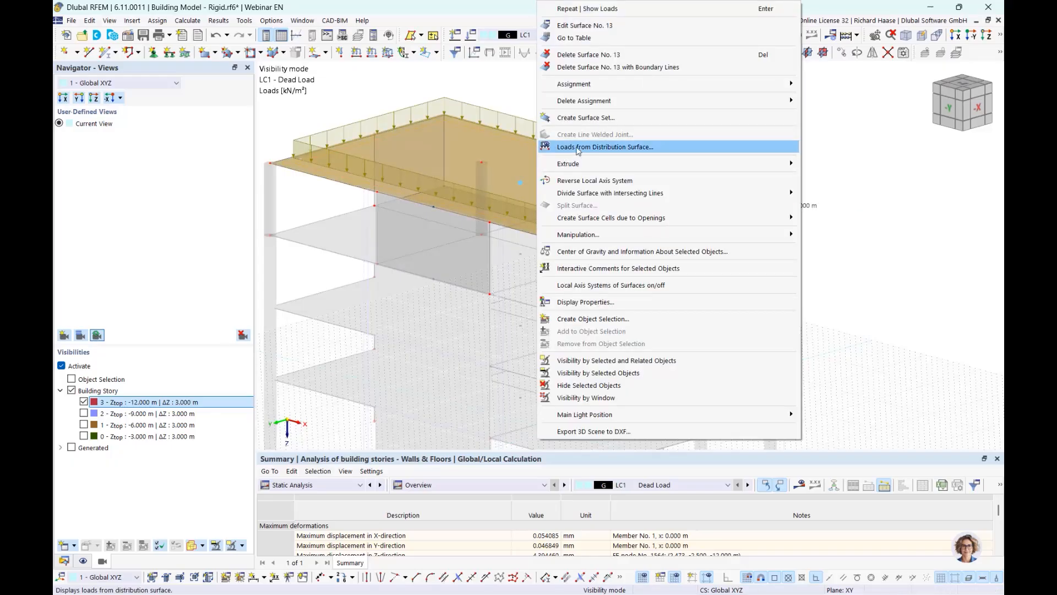
left_click(637, 149)
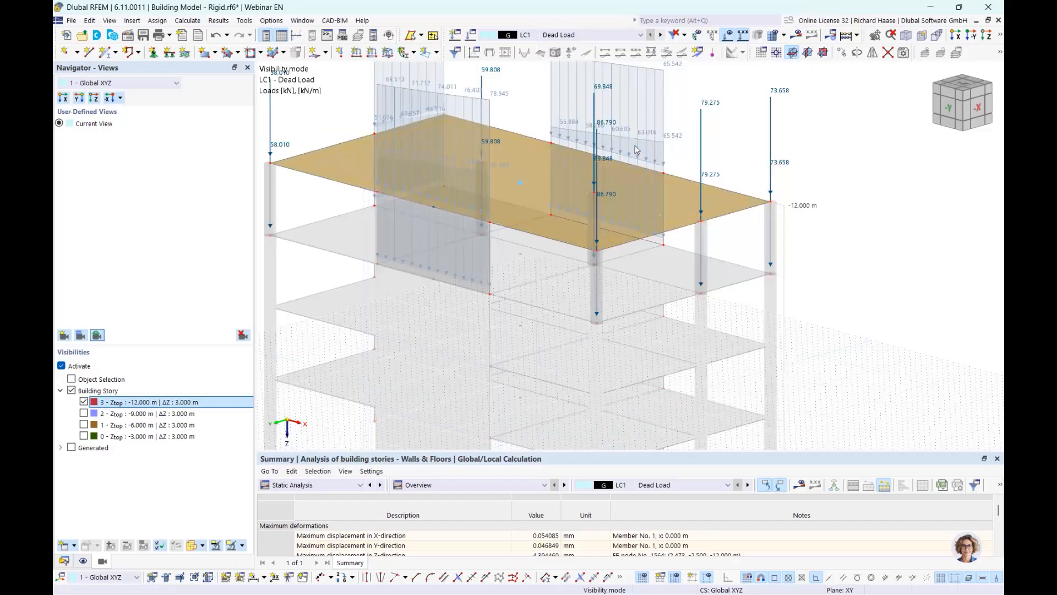
mouse_move(530, 215)
middle_mouse_down()
mouse_move(538, 267)
mouse_move(511, 279)
mouse_move(517, 220)
middle_mouse_up()
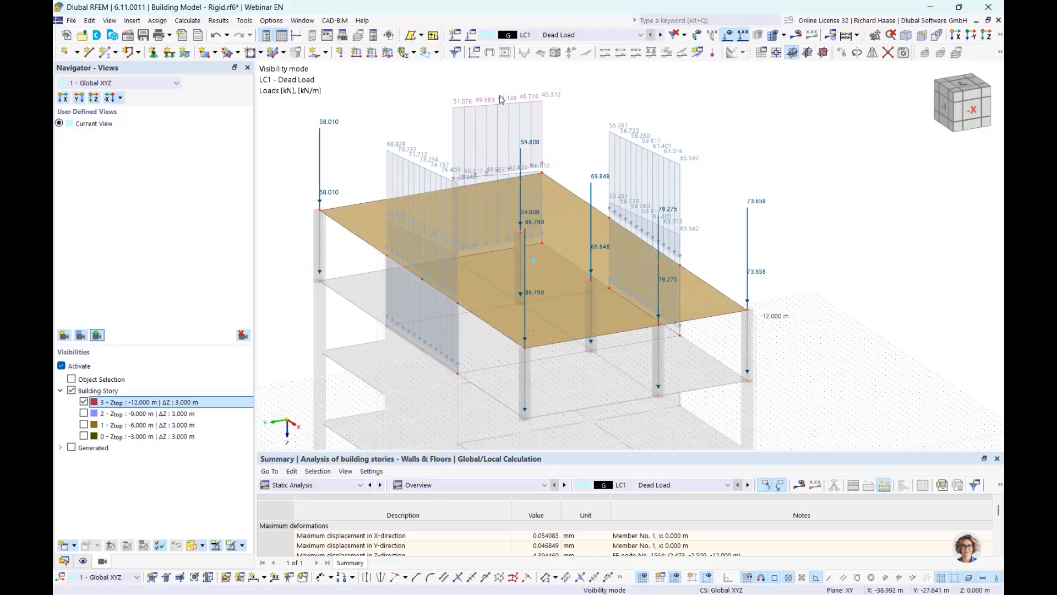
middle_click_drag(760, 226, 738, 269)
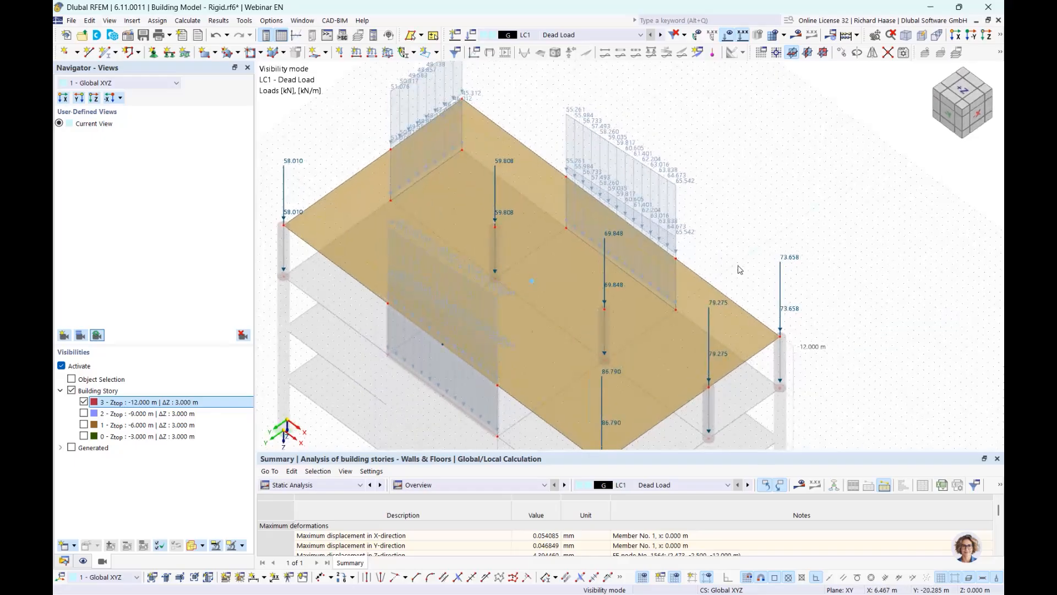
- Review the top floor slab's stiffness type and load transfer direction options, keep Isotropic | FEA, and close its surface settings
double_click(646, 307)
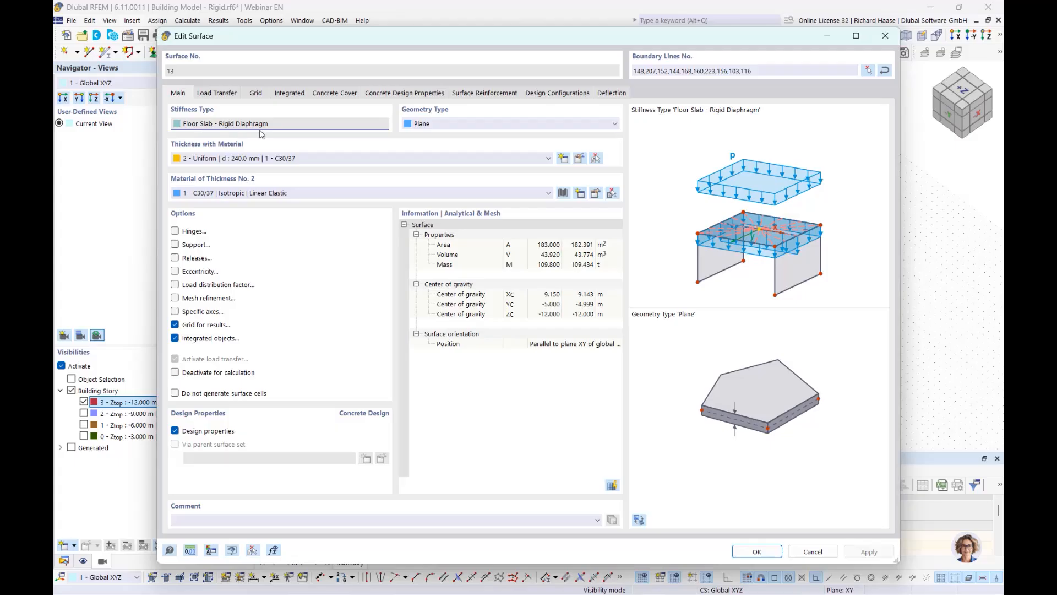
left_click(216, 94)
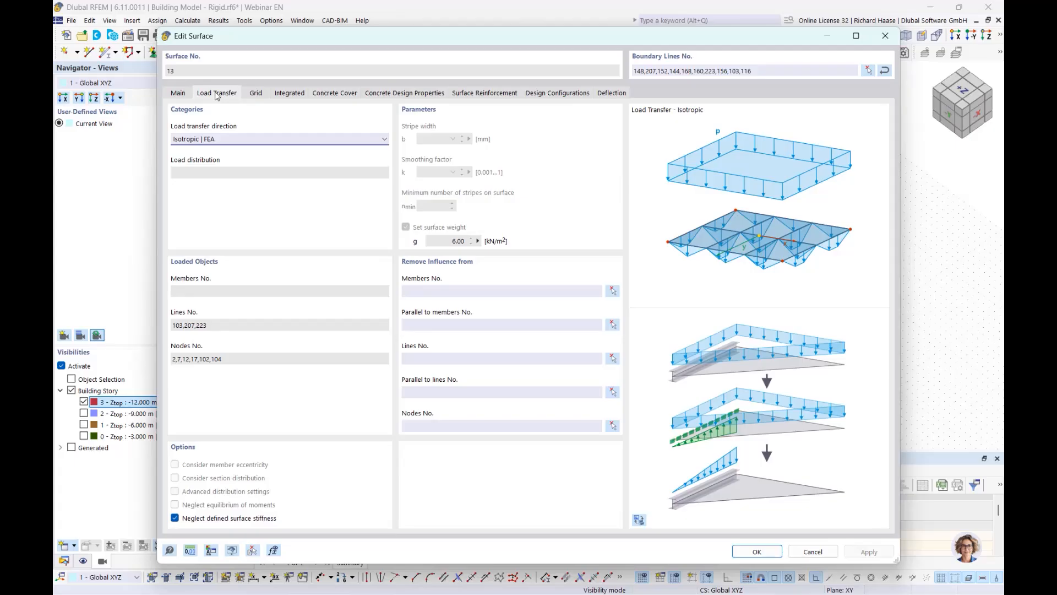
left_click(213, 141)
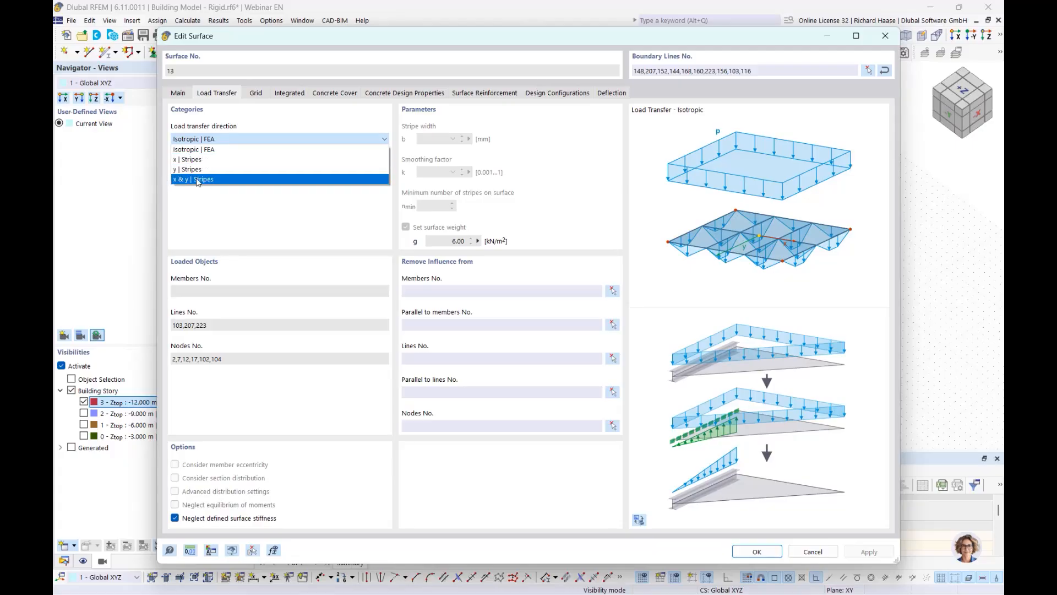
left_click(220, 150)
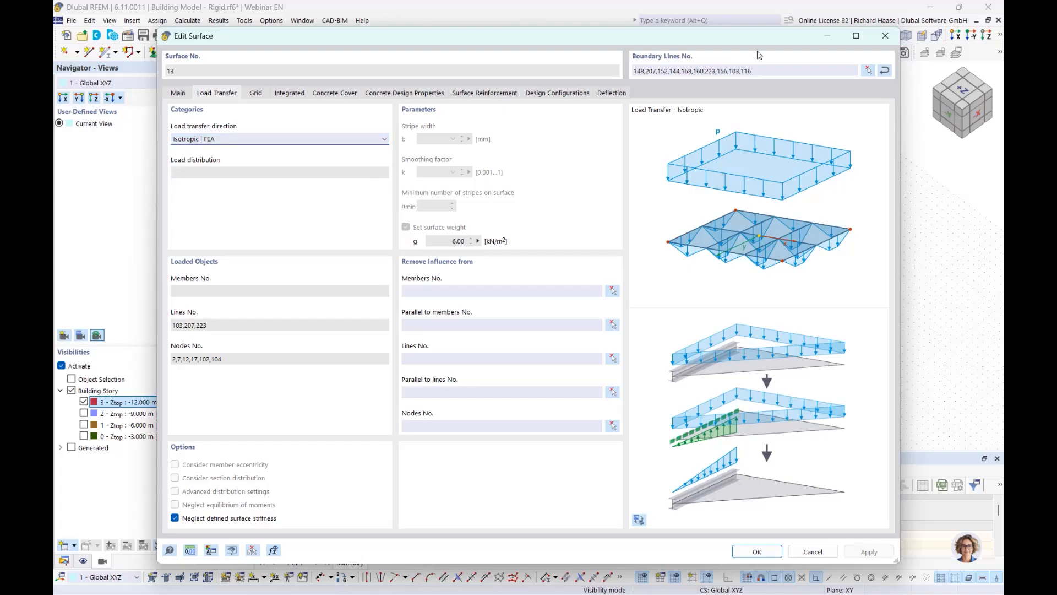
left_click(885, 35)
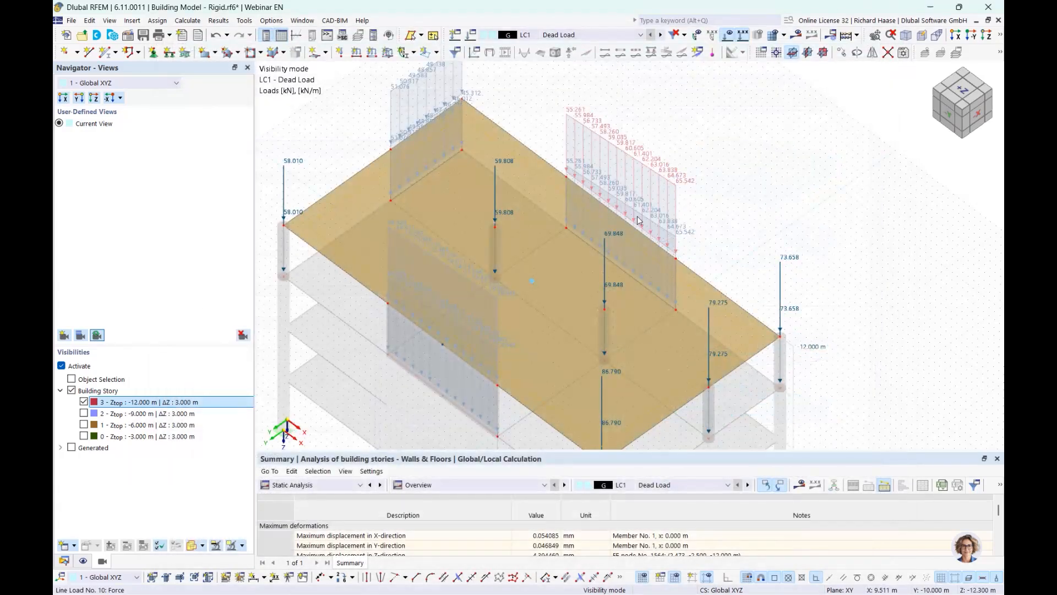
- Switch off the distribution-surface loads for the top floor slab to show its original surface load again
right_click(531, 226)
left_click(597, 148)
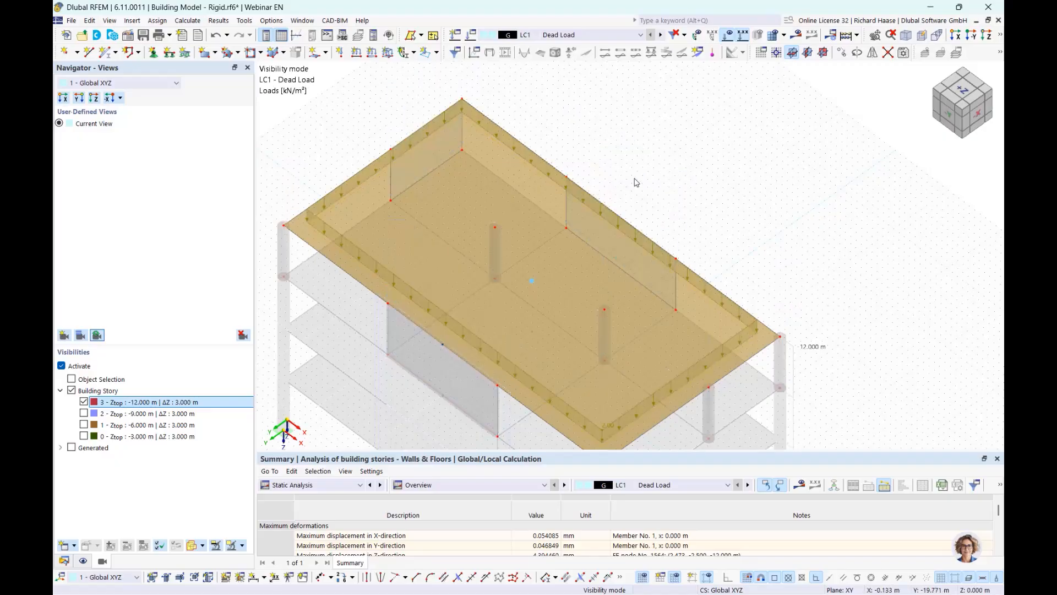
middle_click_drag(635, 182, 646, 114, "ctrl")
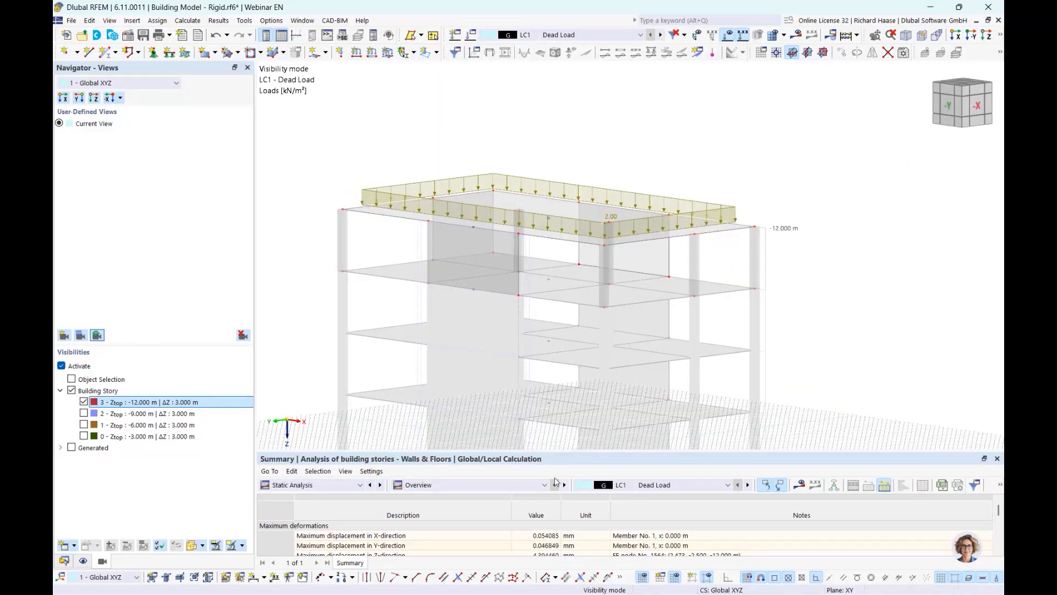
middle_click_drag(758, 355, 765, 364, "ctrl")
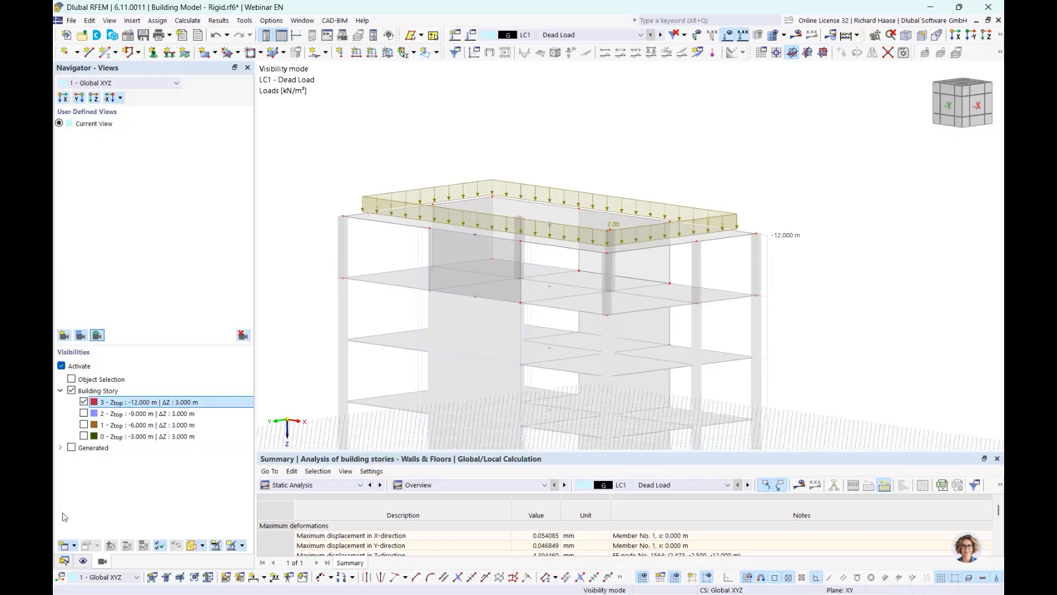
- Show the model data and list the defined shear walls under Building Model
left_click(64, 561)
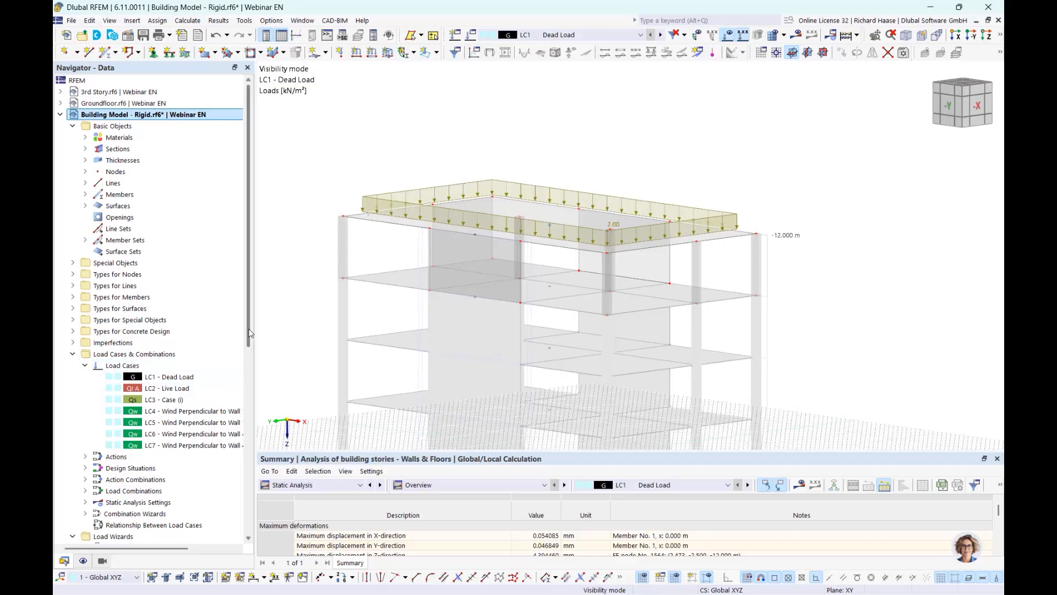
scroll(249, 363, "down", 2)
scroll(174, 480, "down", 12)
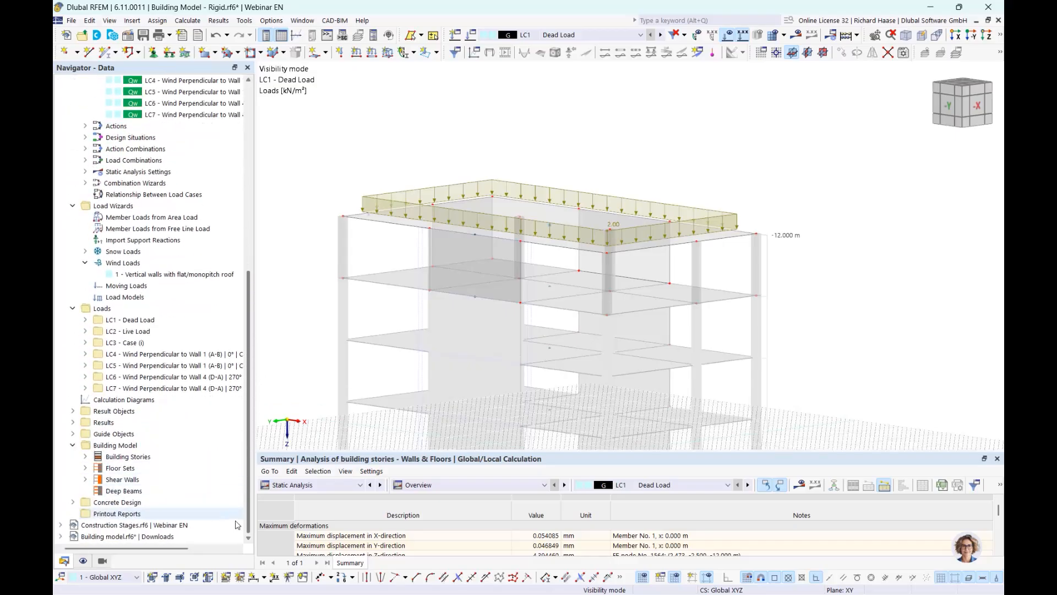
left_click(183, 458)
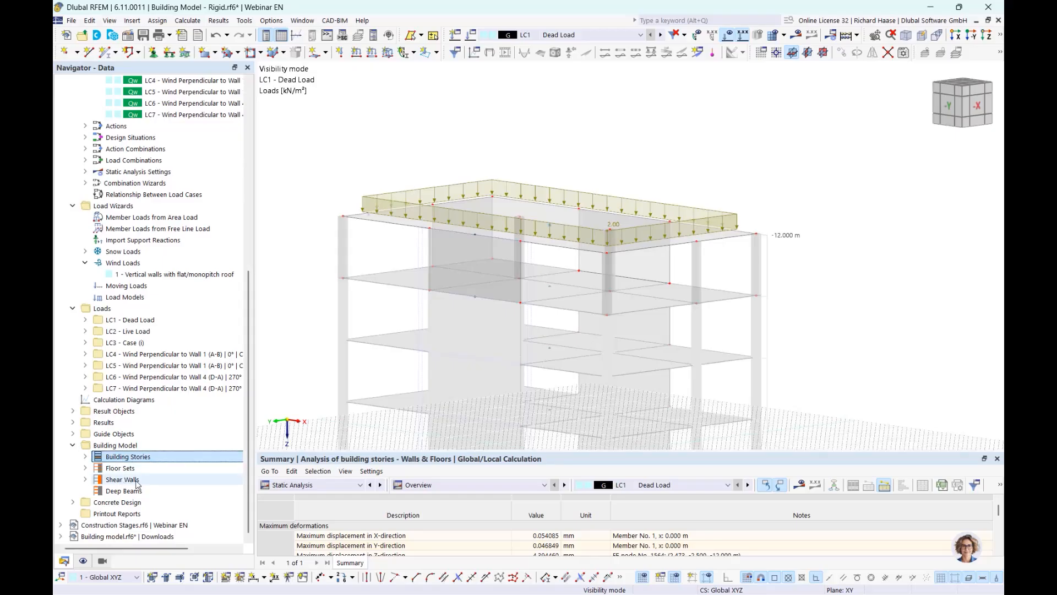
left_click(147, 480)
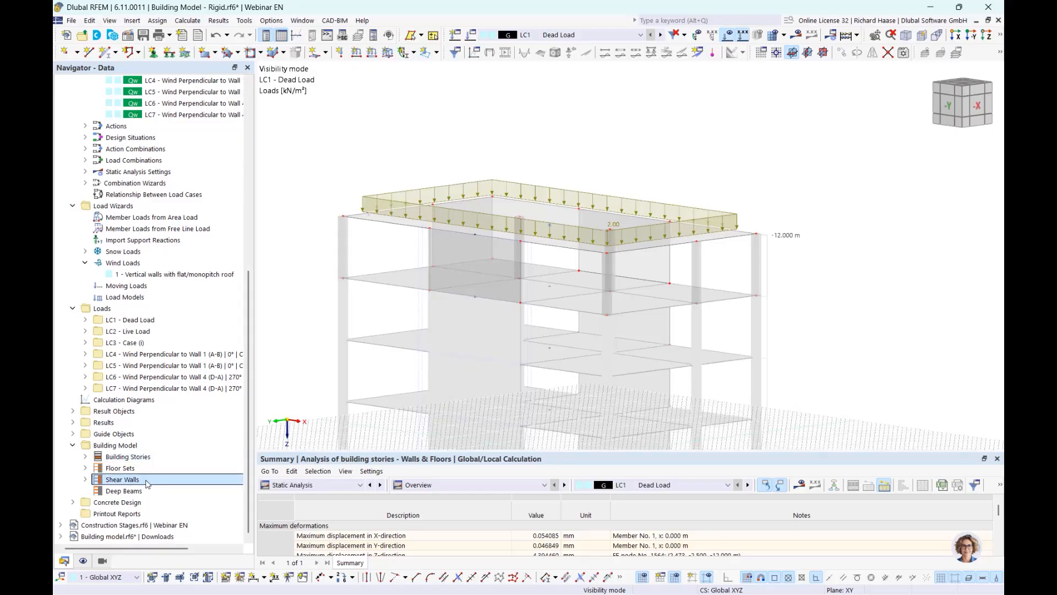
left_click(86, 479)
- Cancel the visibility mode so that all stories of the building are displayed
scroll(577, 267, "down", 3)
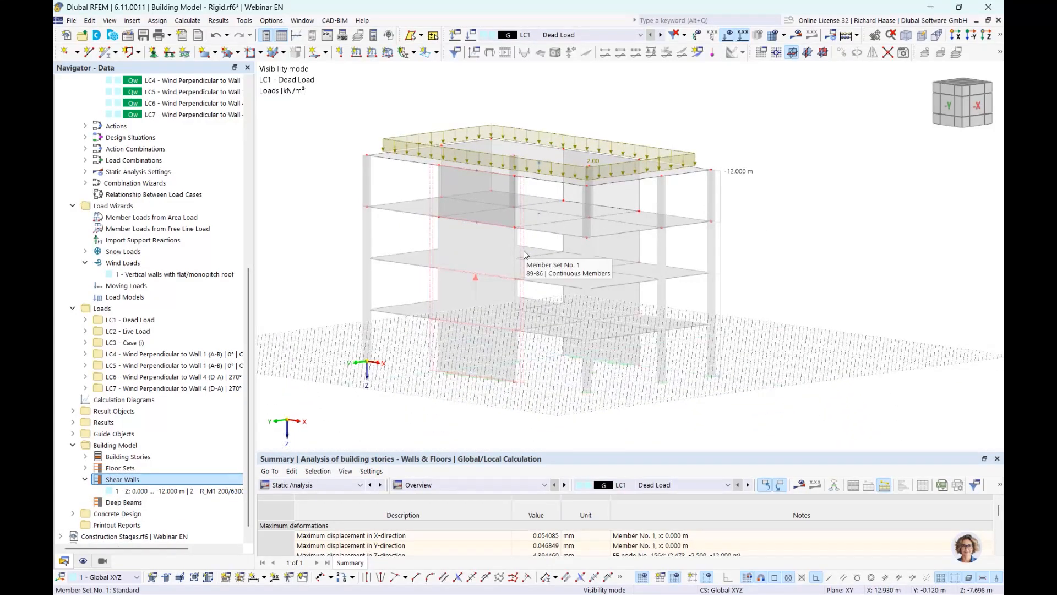
left_click(999, 36)
left_click(909, 49)
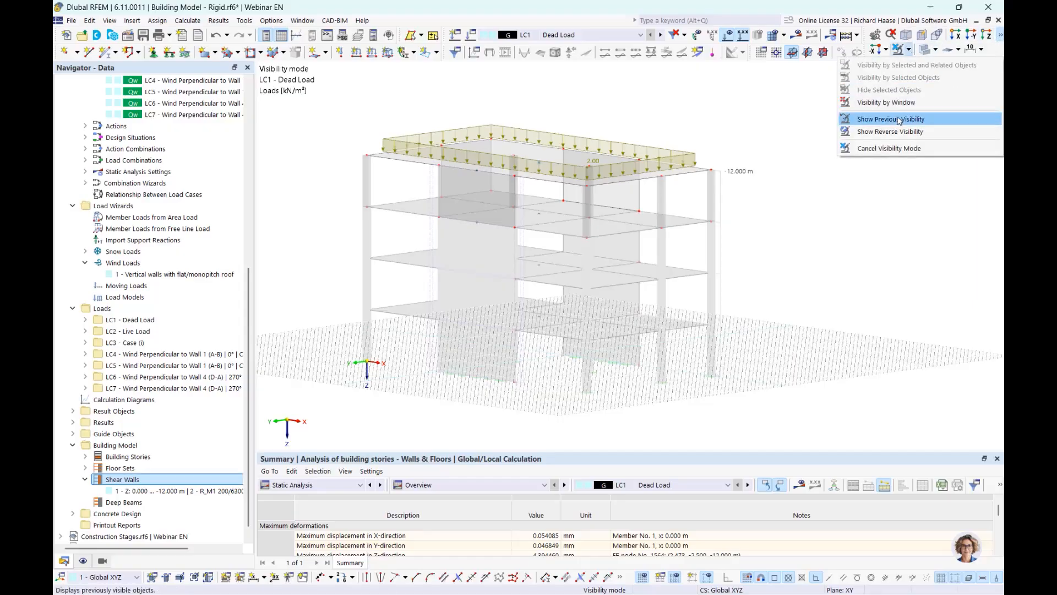
left_click(881, 148)
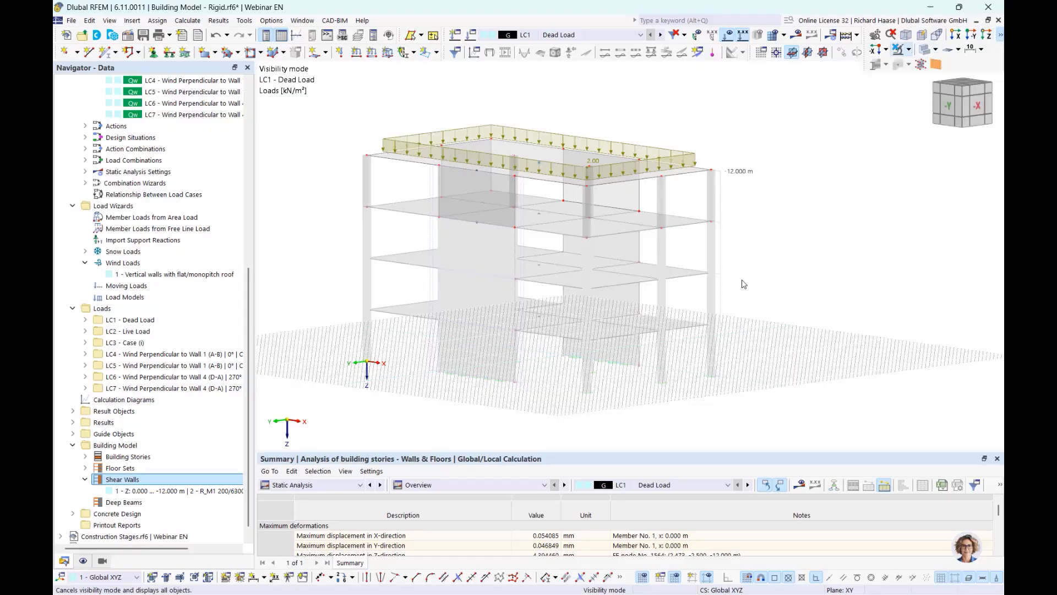
- Review the shear wall's segments and its assignable object types, keep Surfaces / Cells, and close its settings
left_click(167, 490)
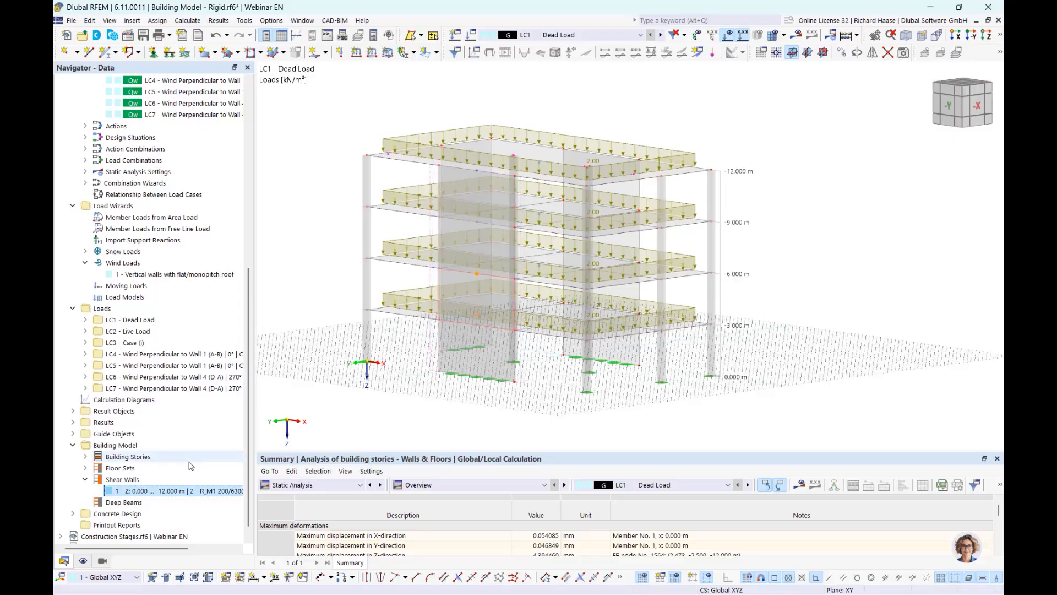
double_click(176, 492)
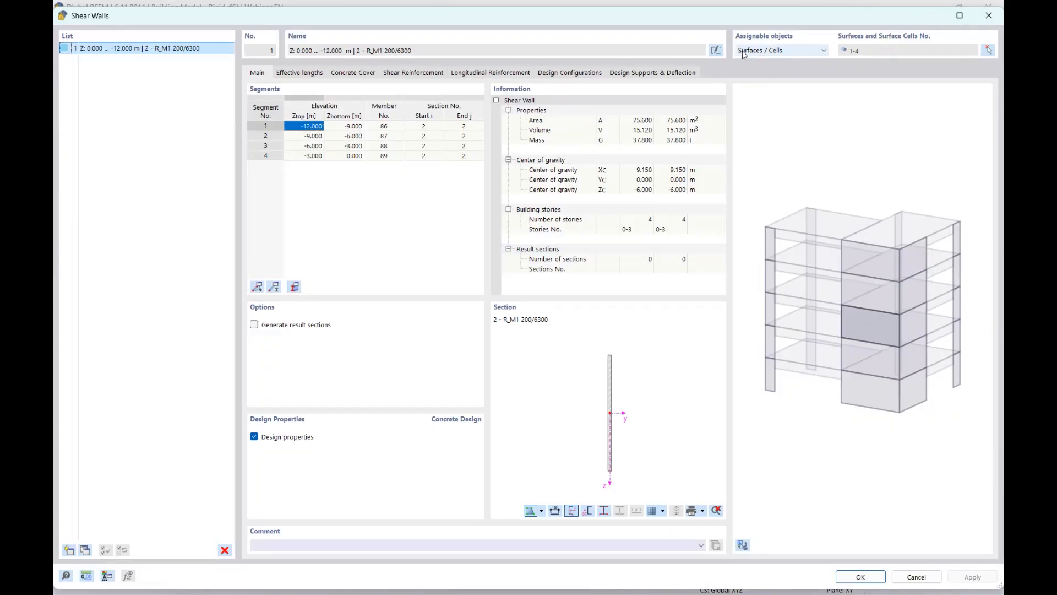
left_click(789, 51)
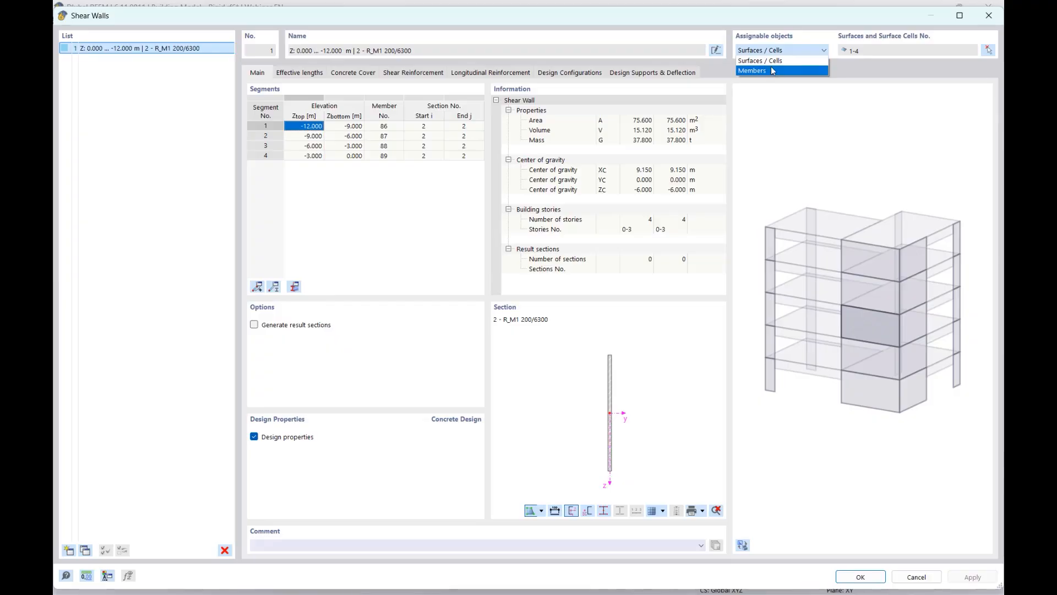
left_click(807, 18)
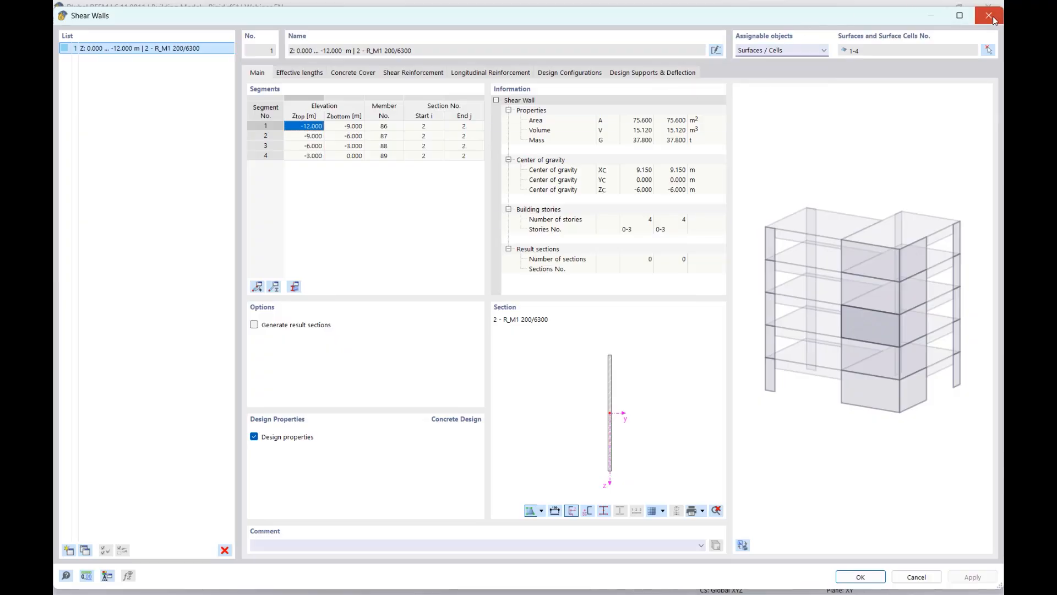
left_click(990, 16)
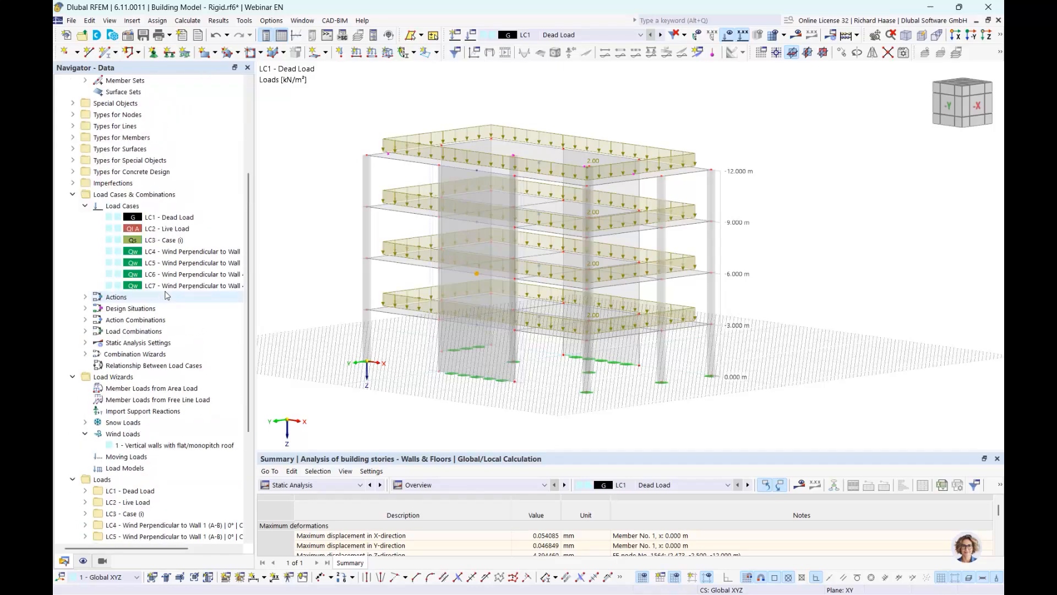
- List the model's members and highlight shear wall member 86 in the model
scroll(168, 295, "up", 5)
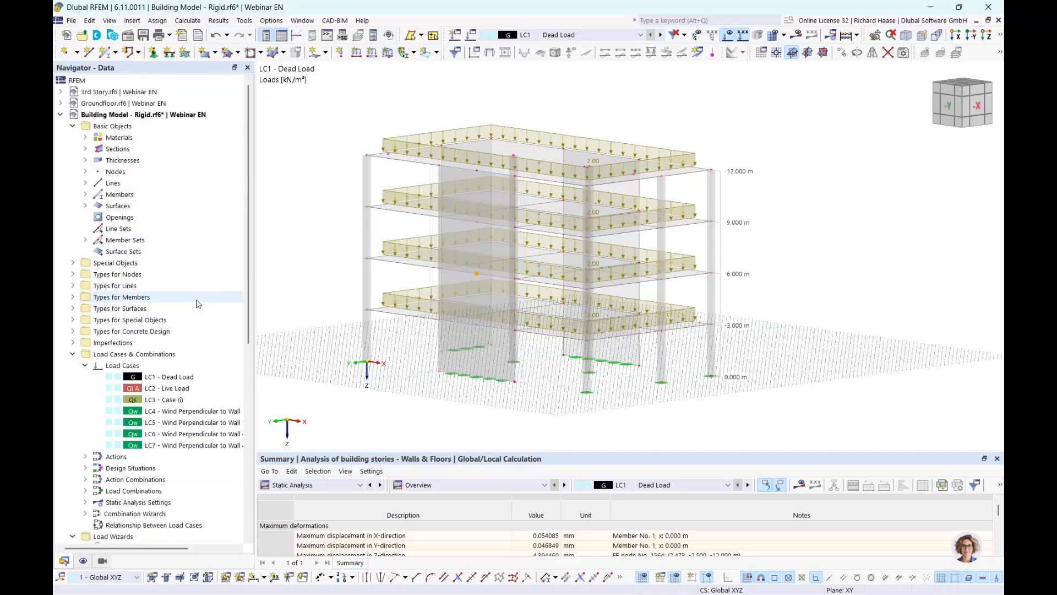
left_click(85, 195)
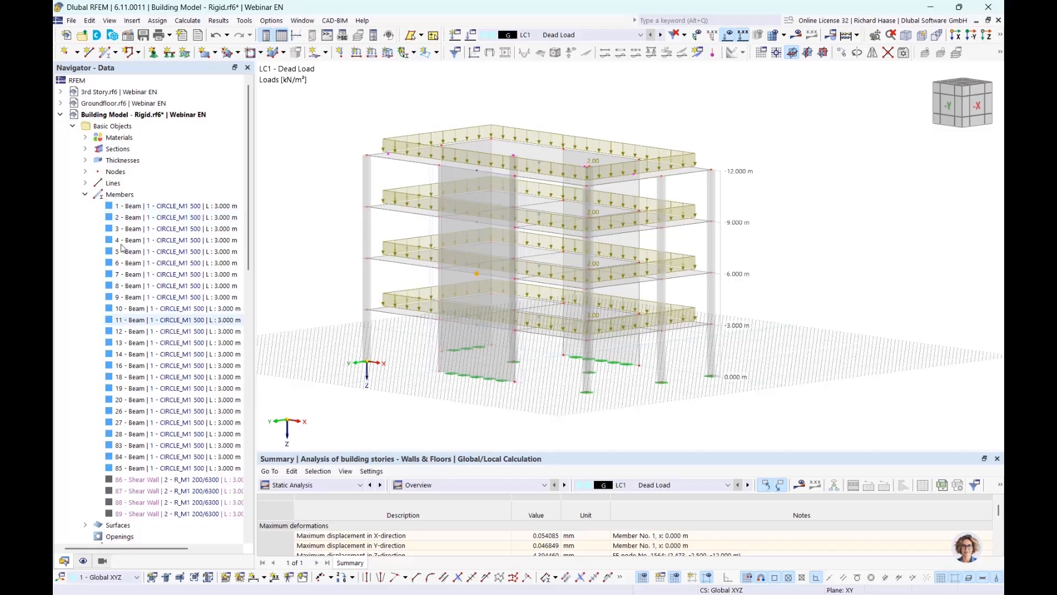
scroll(190, 545, "down", 1)
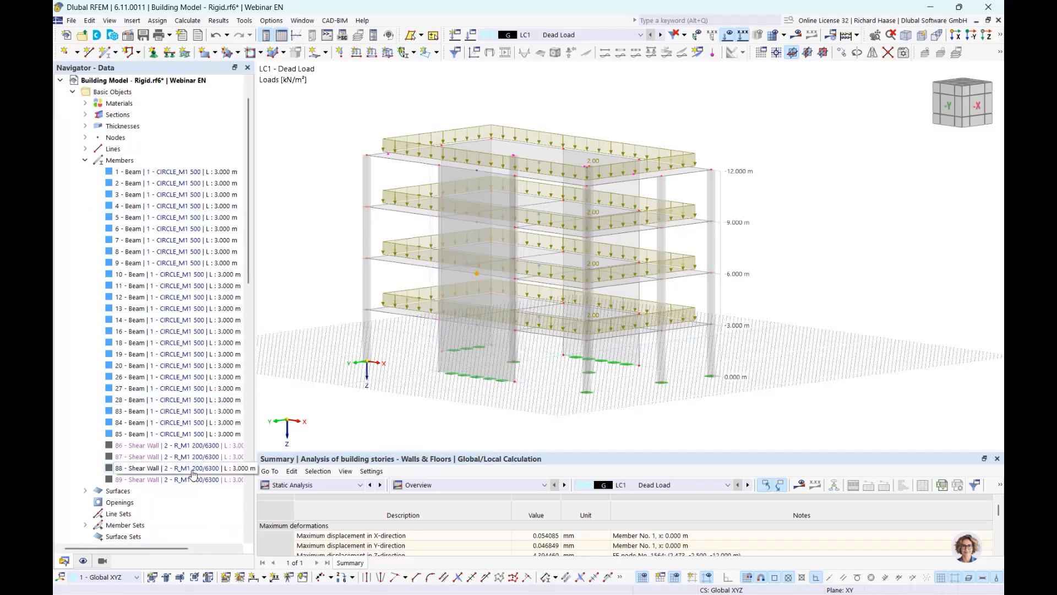
left_click(146, 445)
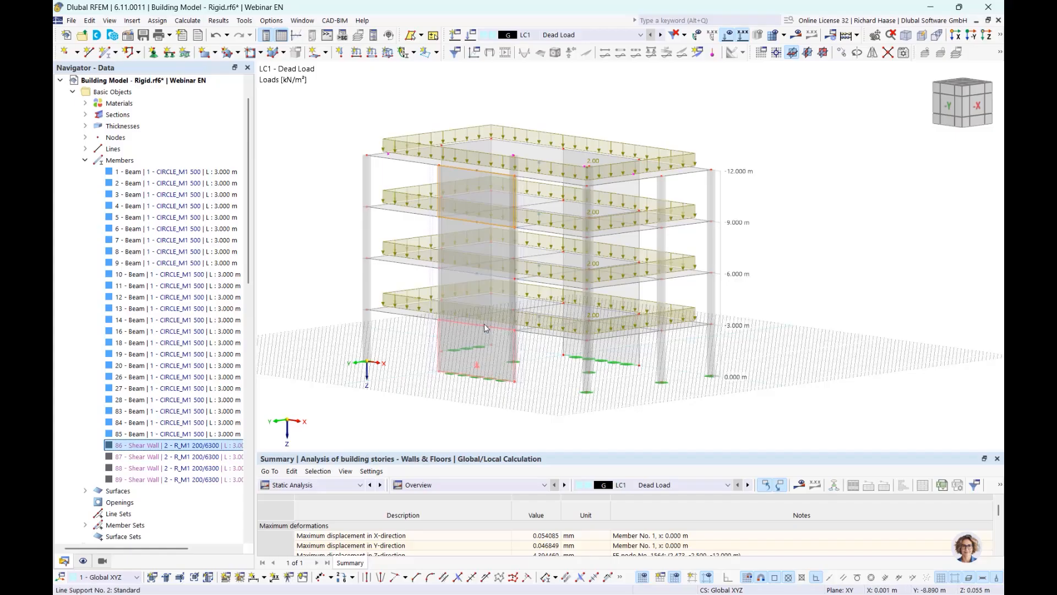
scroll(158, 377, "down", 3)
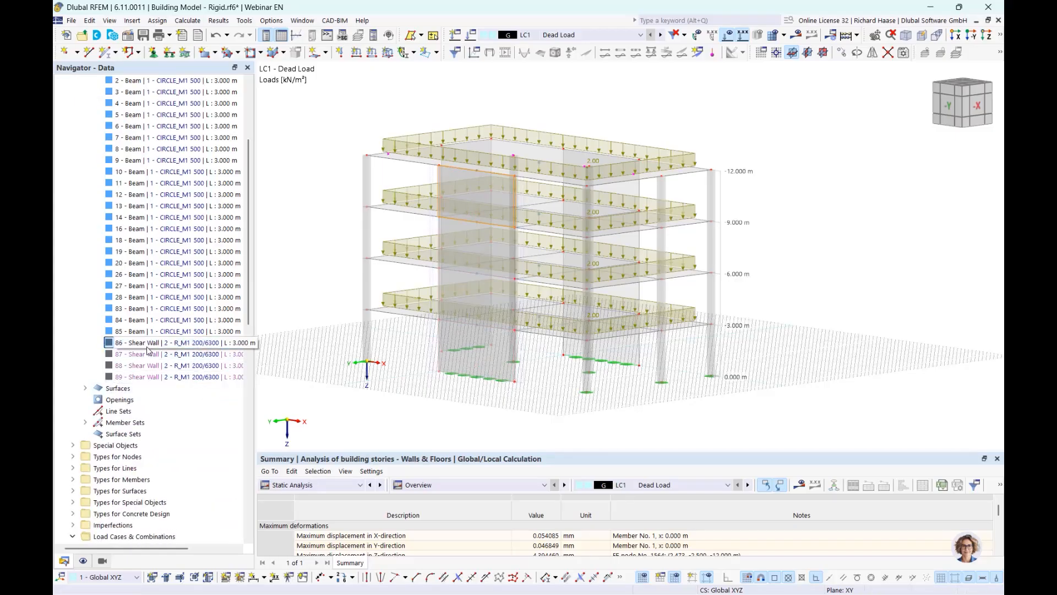
- Review the member type and the stress and force integration settings of shear wall member 86, and close them
double_click(207, 350)
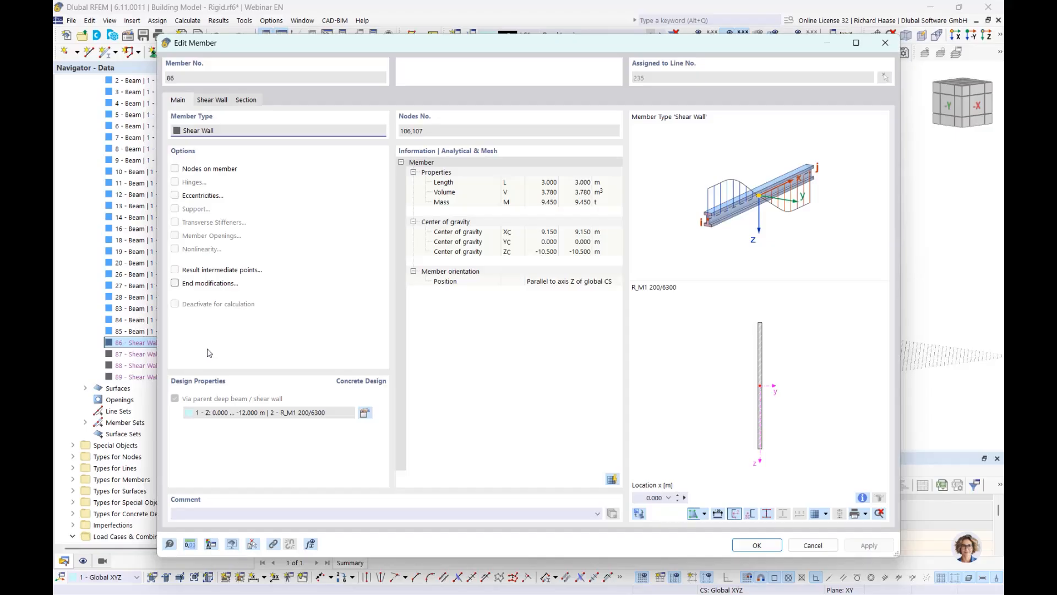
left_click(213, 102)
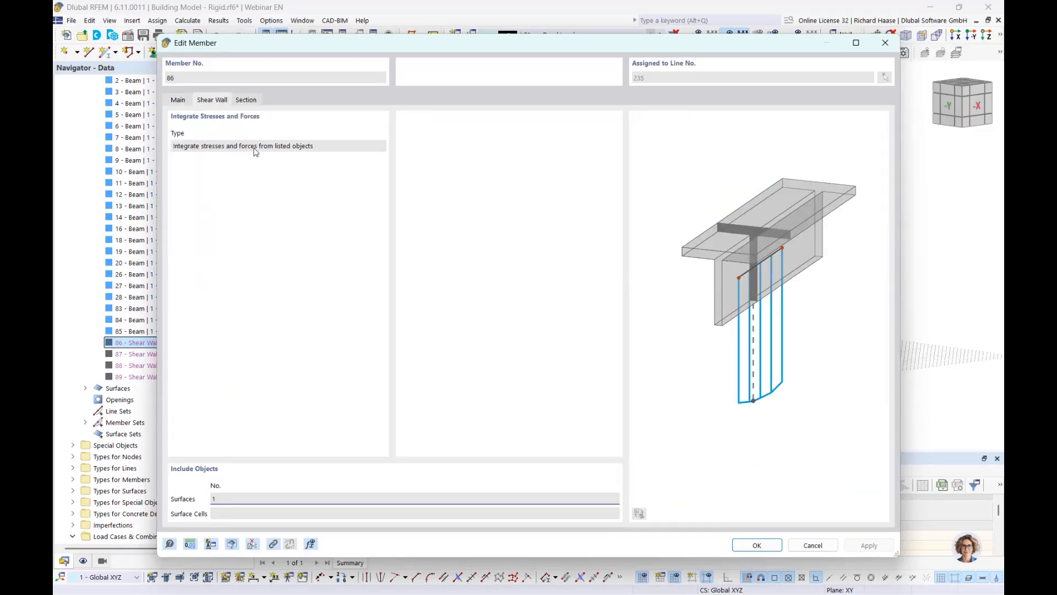
left_click(183, 102)
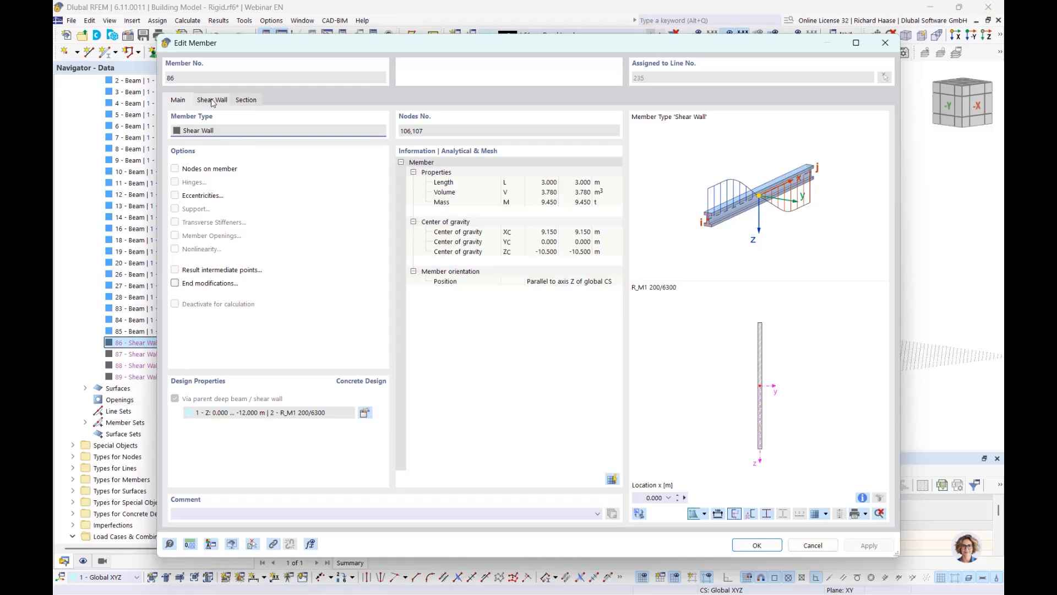
left_click(212, 102)
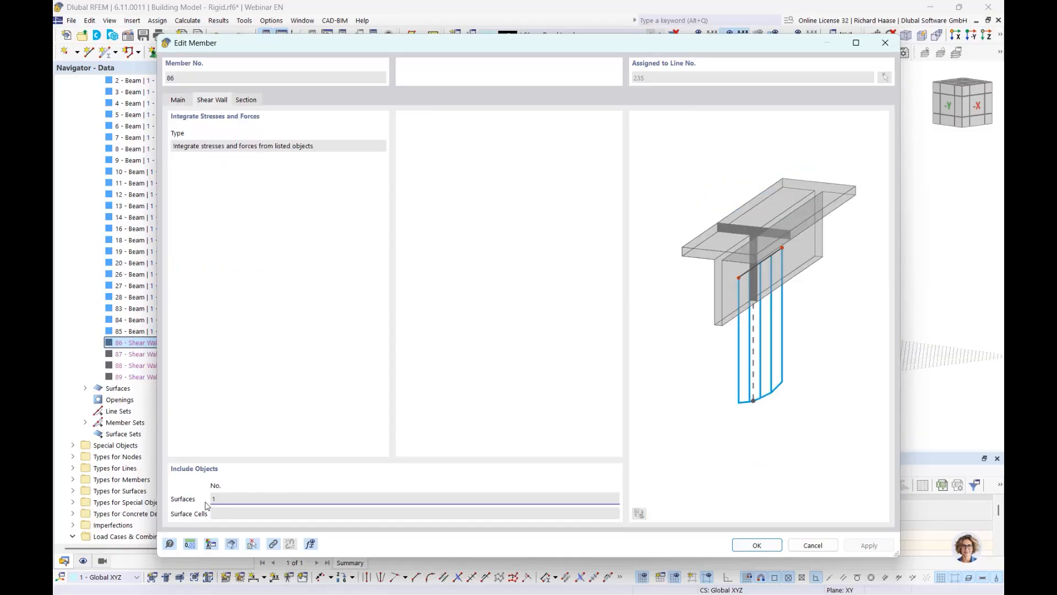
left_click(884, 44)
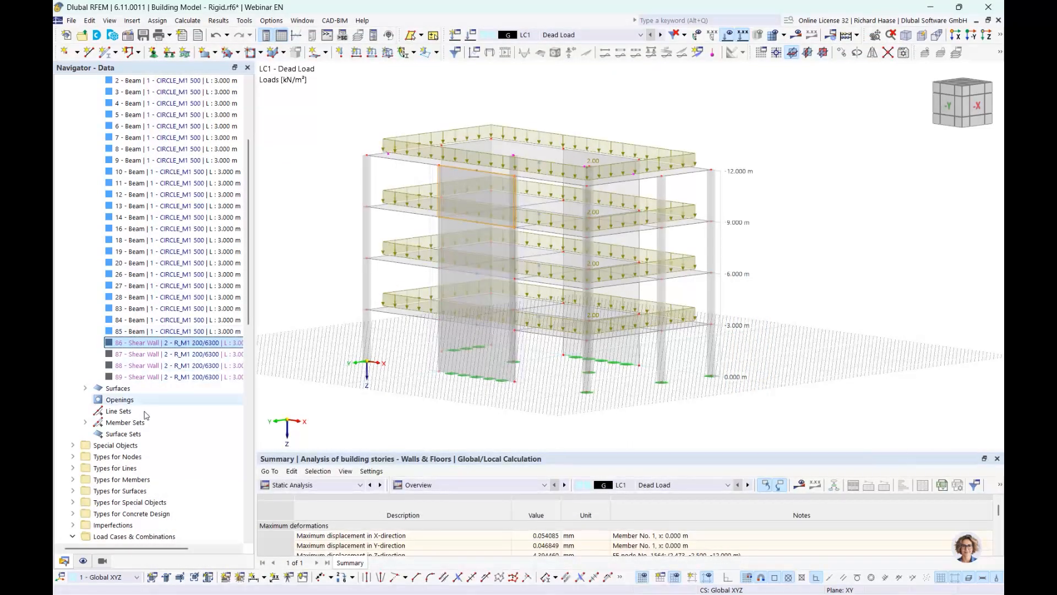
- List the member sets and highlight the continuous member set 89-86 in the model
left_click(85, 422)
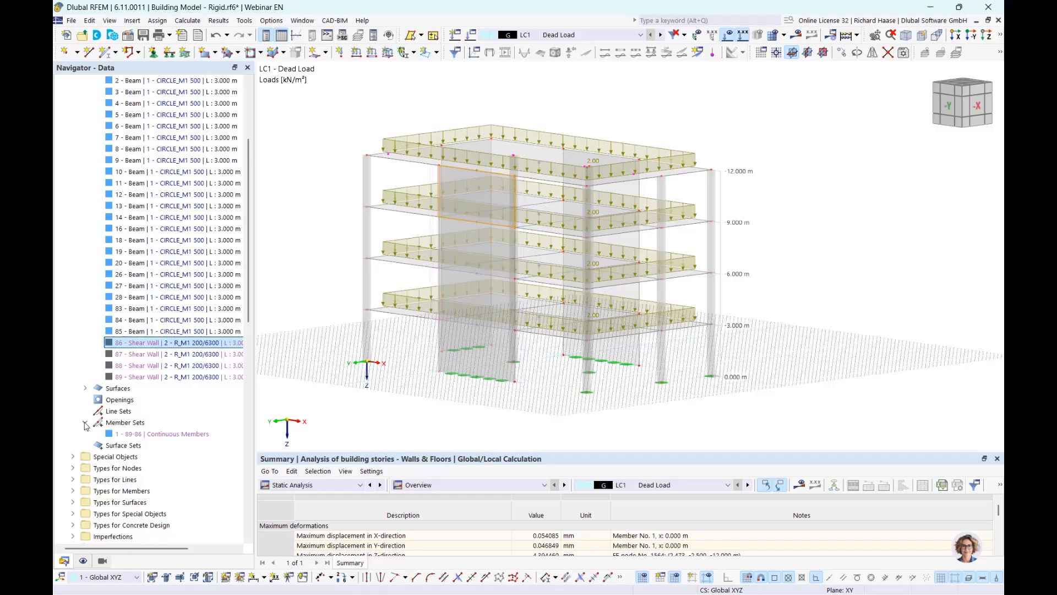
left_click(185, 435)
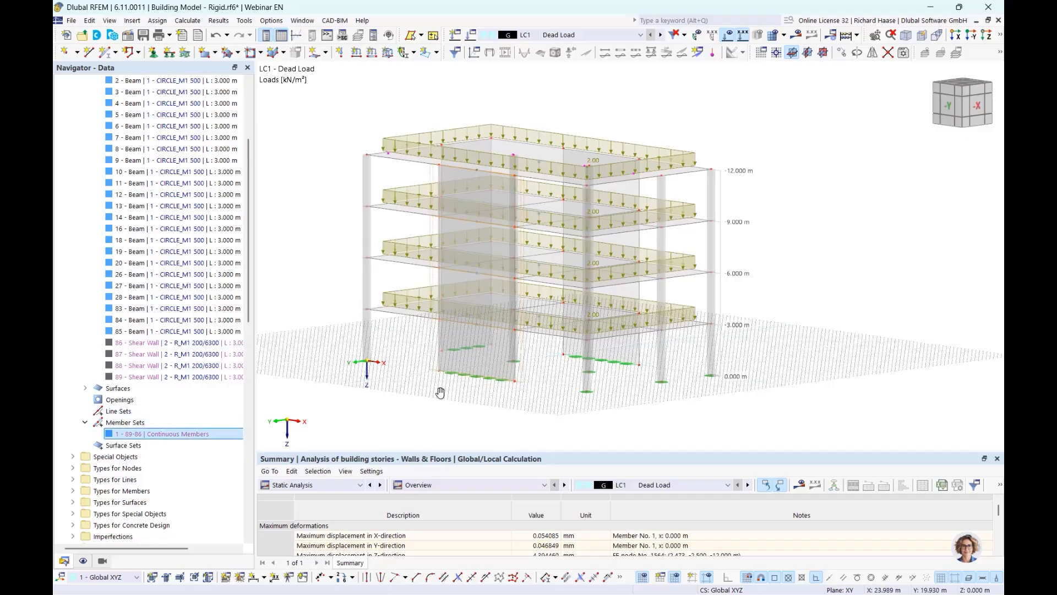
middle_click_drag(441, 391, 492, 330)
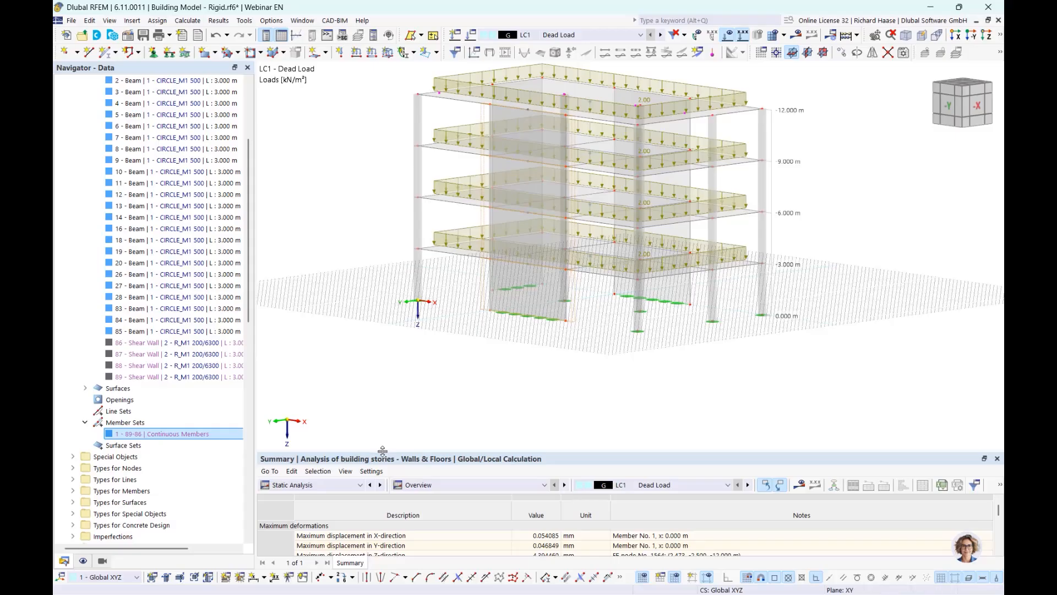
- Enlarge the results table and show the static analysis results by stories, with their centers of mass and rigidity
left_click_drag(383, 452, 384, 329)
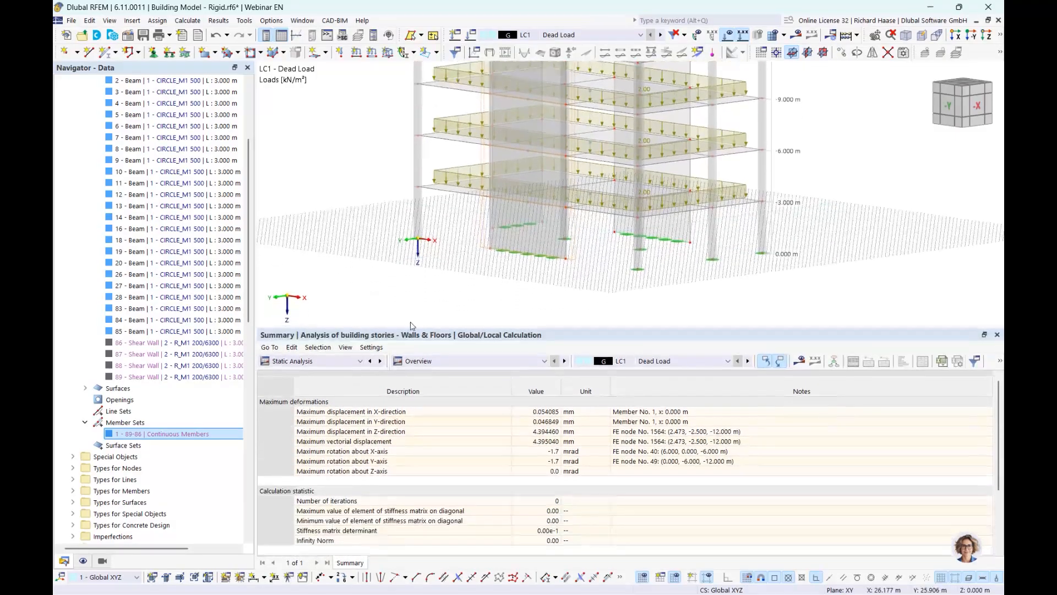
left_click(313, 362)
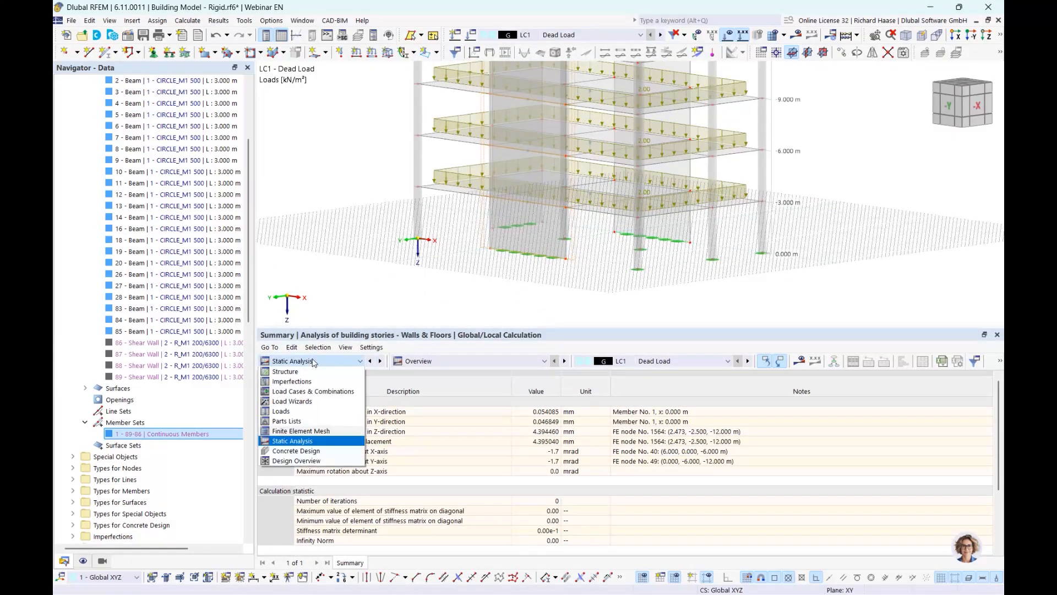
left_click(289, 444)
left_click(462, 364)
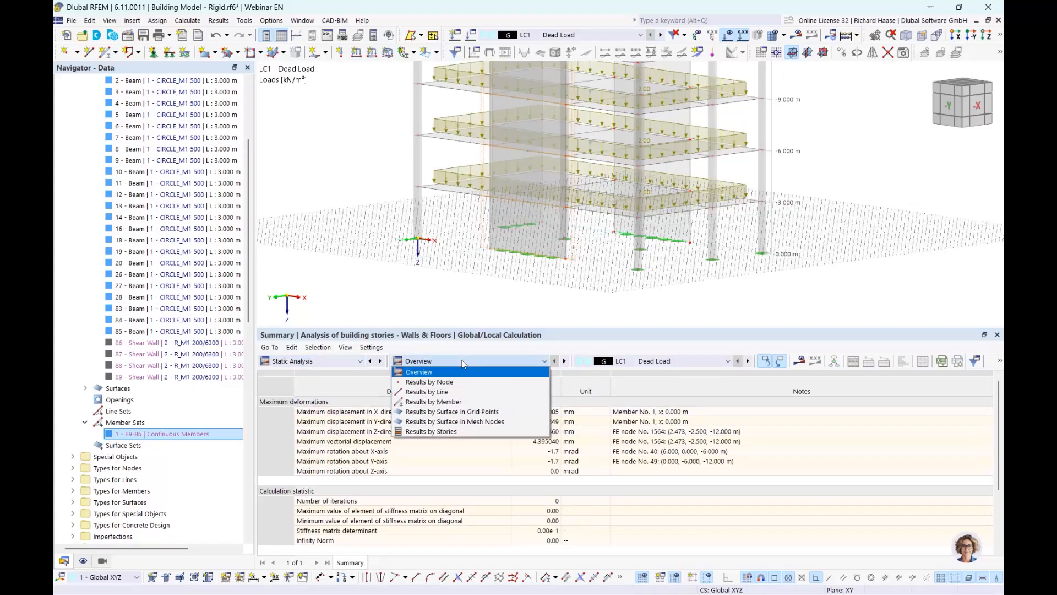
left_click(446, 433)
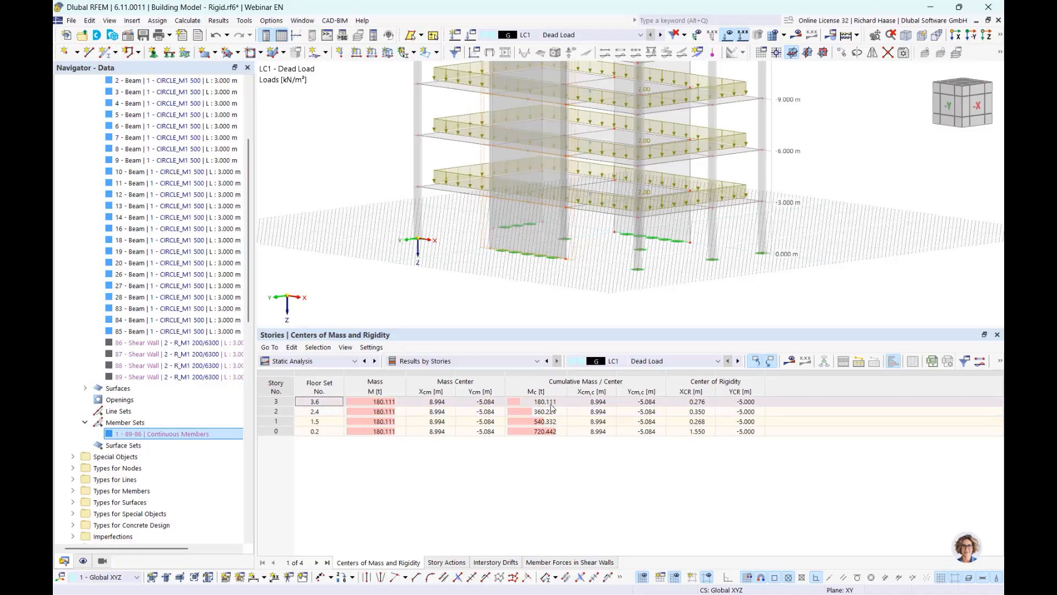
- Examine the story actions, interstory drifts and member forces in the shear walls for LC1 - Dead Load
left_click(446, 562)
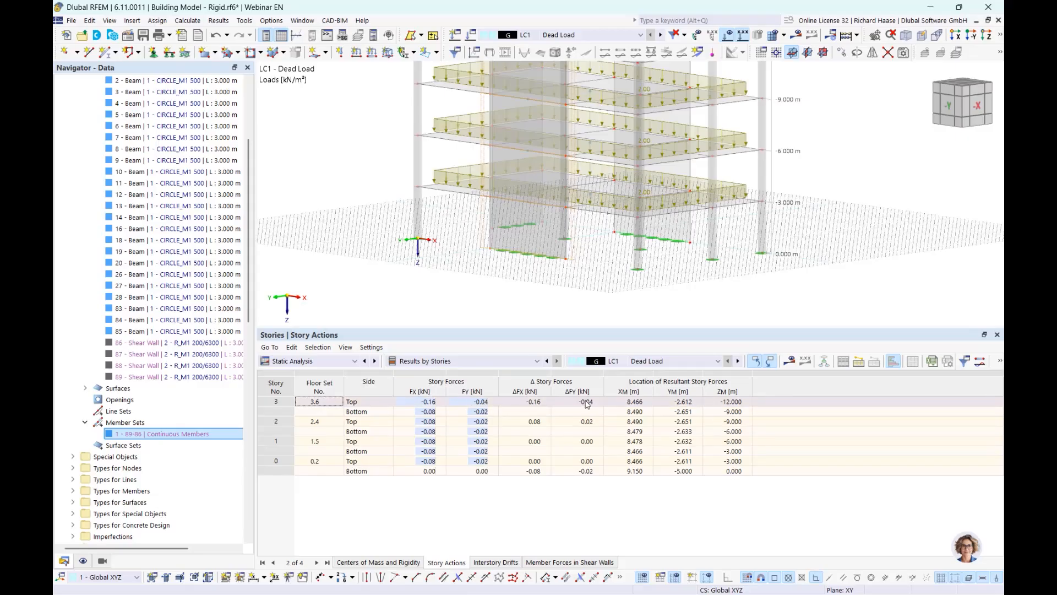
left_click(494, 562)
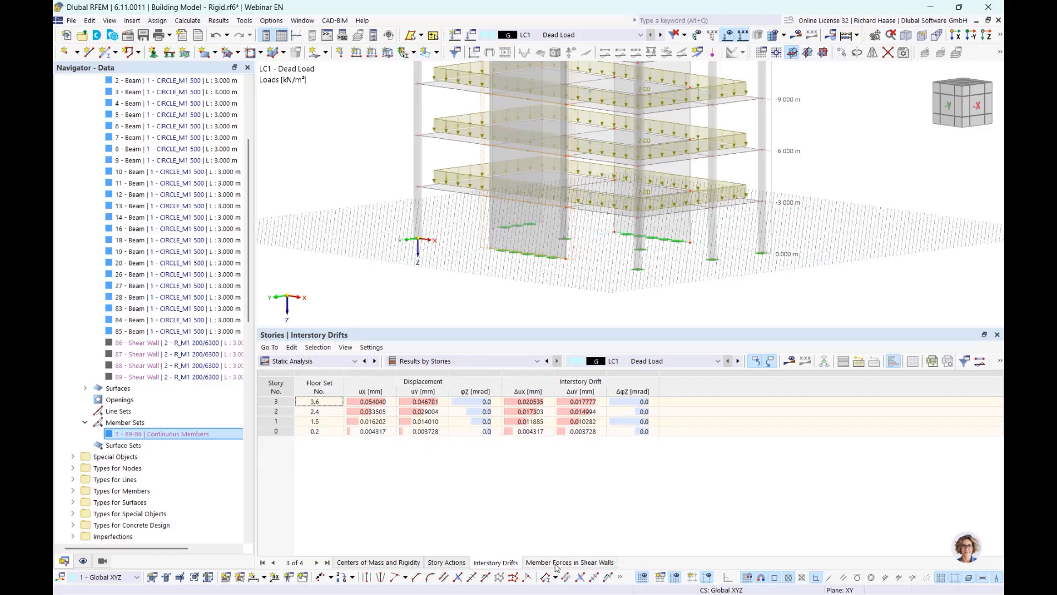
scroll(148, 469, "down", 4)
scroll(149, 469, "down", 12)
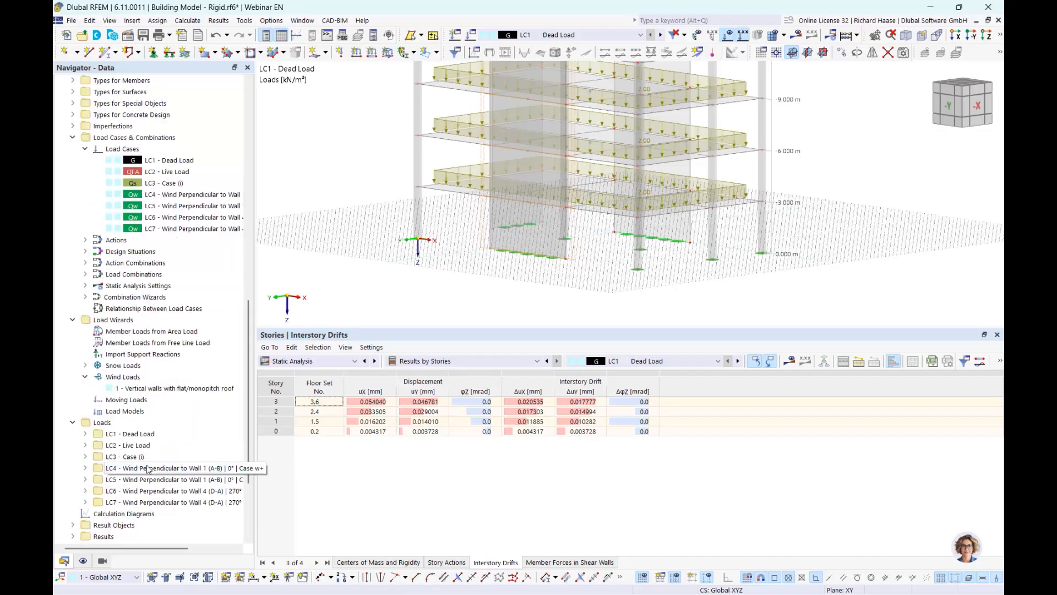
double_click(154, 470)
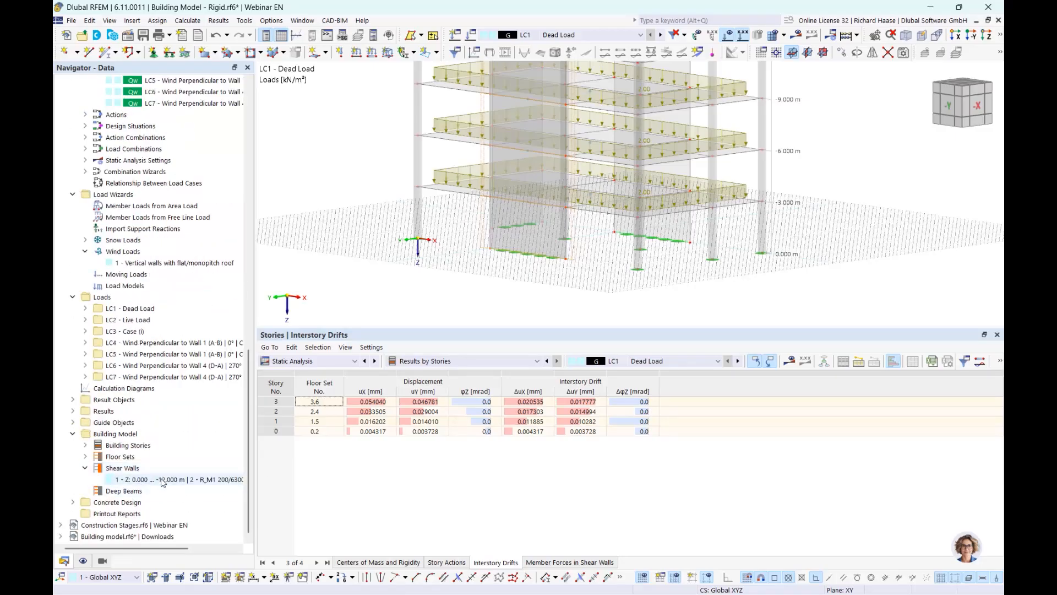
left_click(546, 563)
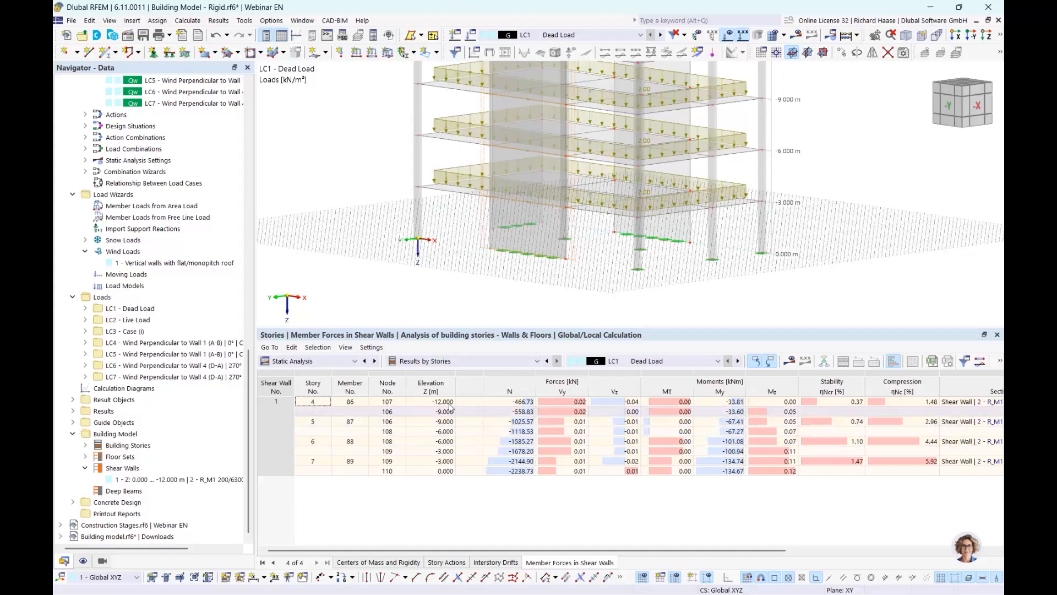
- Expand the concrete design ultimate configurations and open configuration 2 - Wände for editing
left_click(72, 502)
scroll(128, 454, "down", 1)
scroll(128, 453, "down", 2)
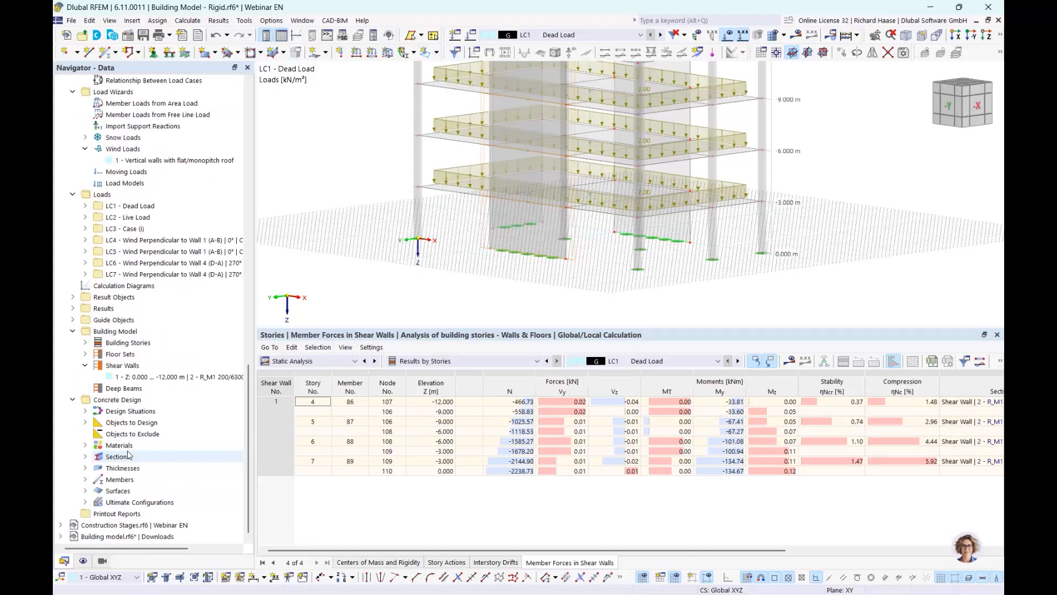
left_click(85, 502)
scroll(86, 502, "down", 1)
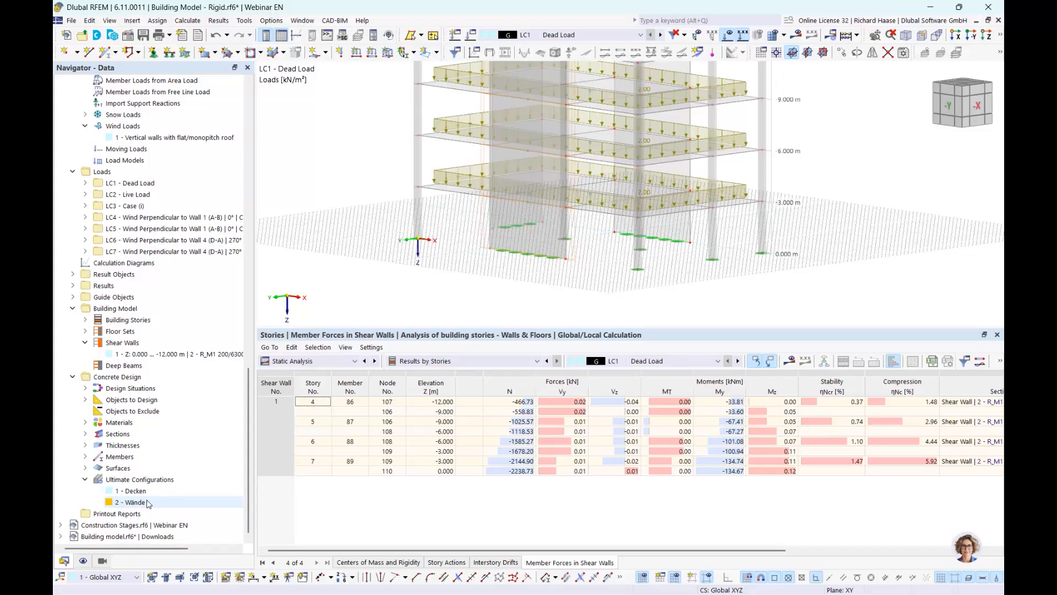
double_click(132, 501)
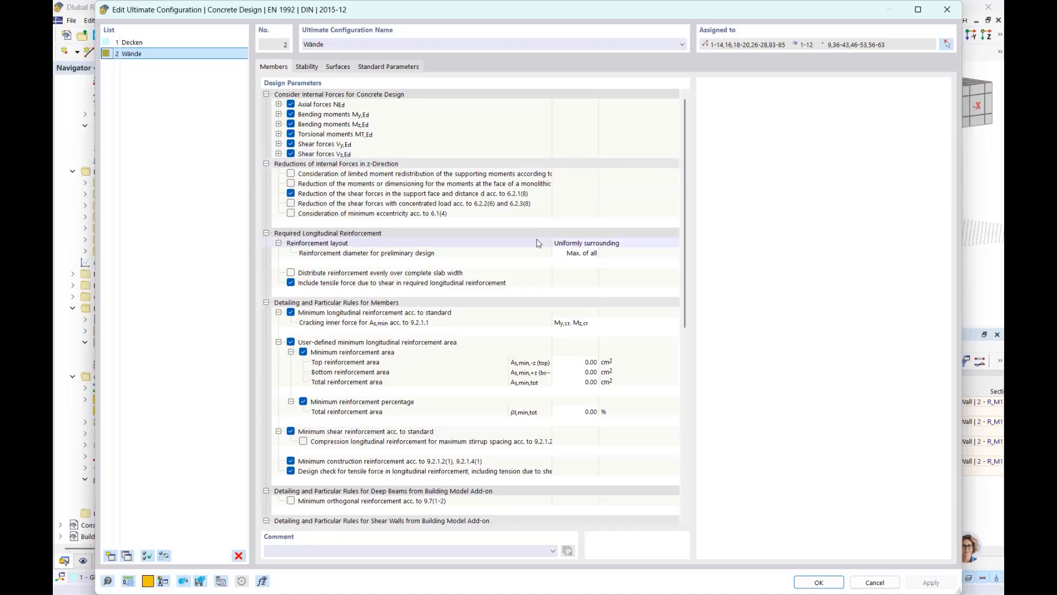
- Review the detailing rules for deep beams and shear walls in the Wände member parameters, and close the configuration
scroll(537, 243, "down", 2)
scroll(537, 242, "down", 1)
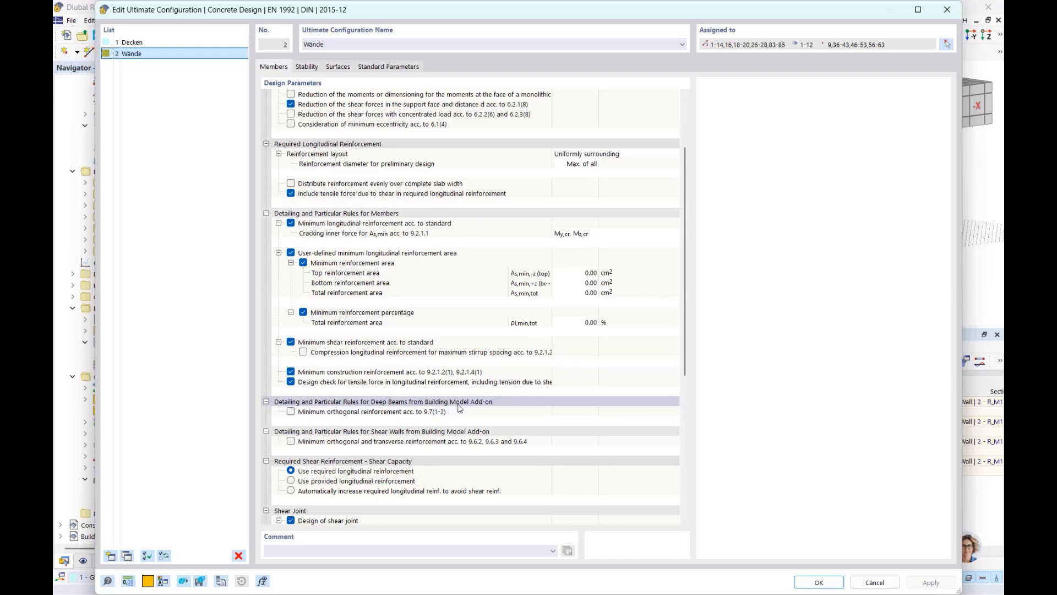
left_click(437, 403)
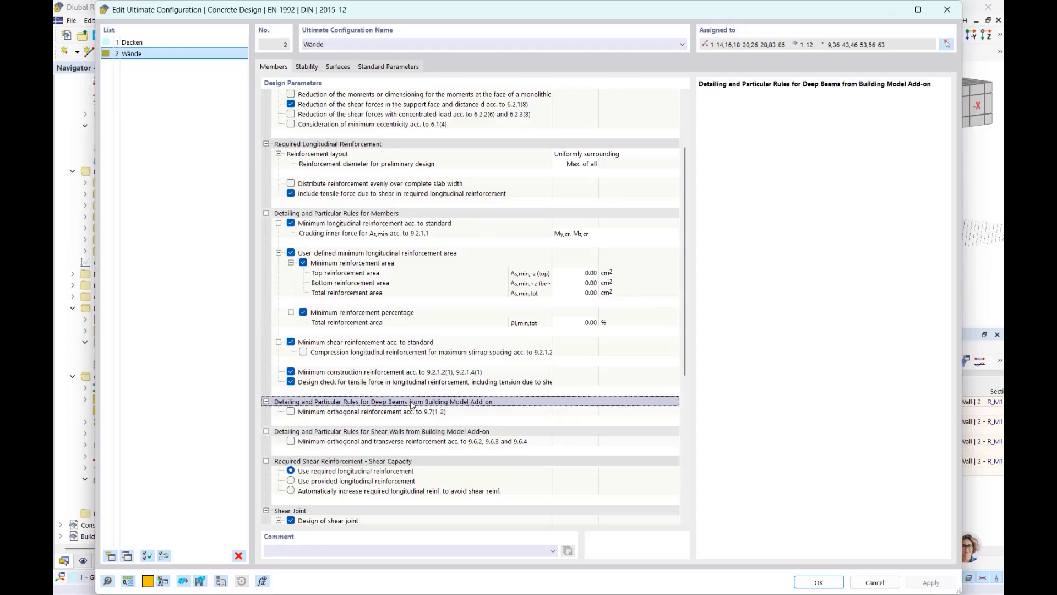
left_click(427, 432)
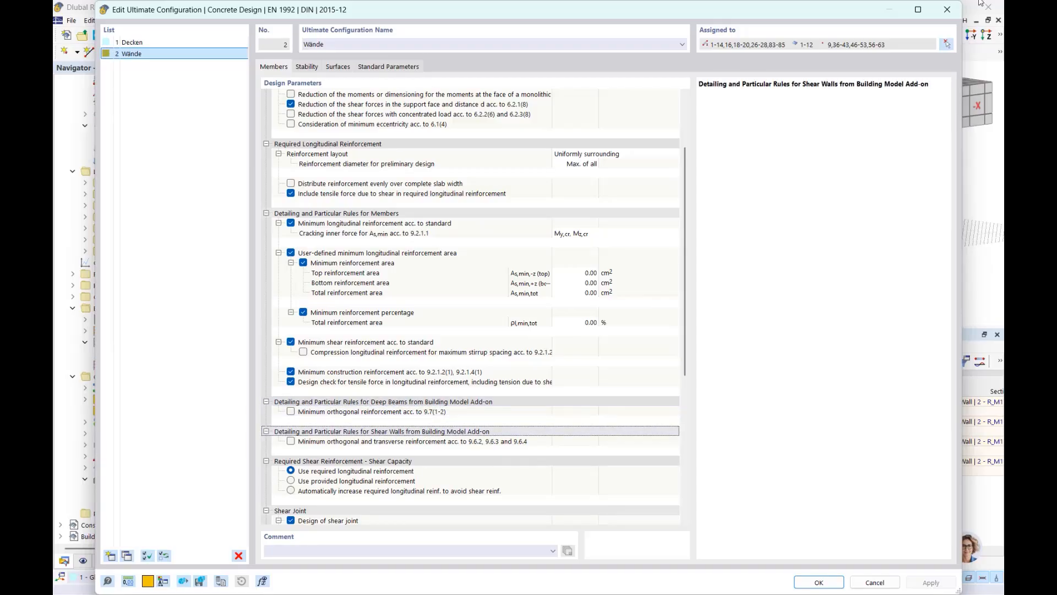
left_click(947, 9)
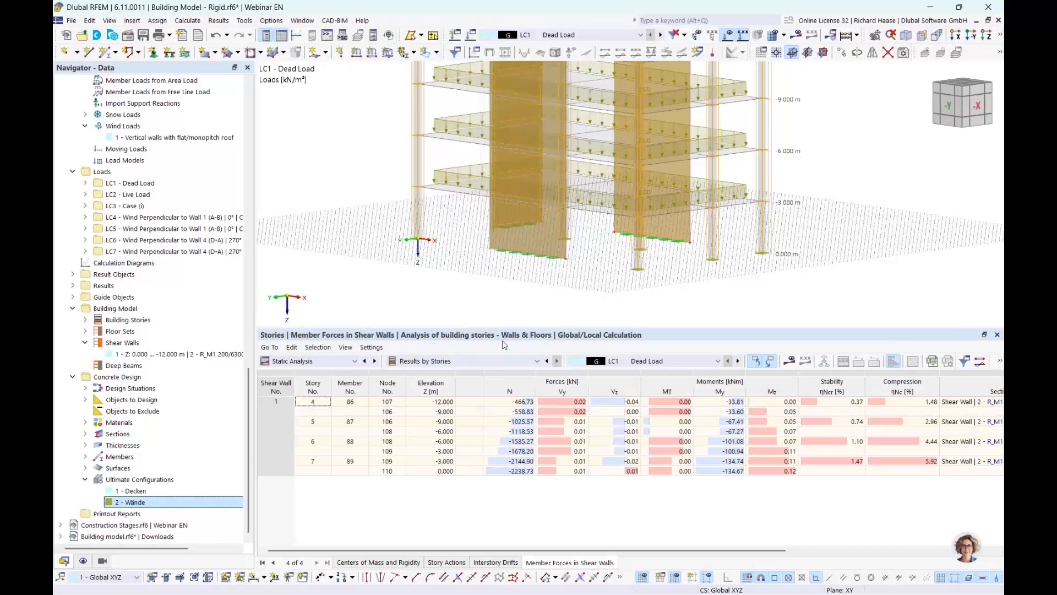
- Show the overview of concrete design errors and warnings in the results table, and check which result categories are available
left_click(316, 362)
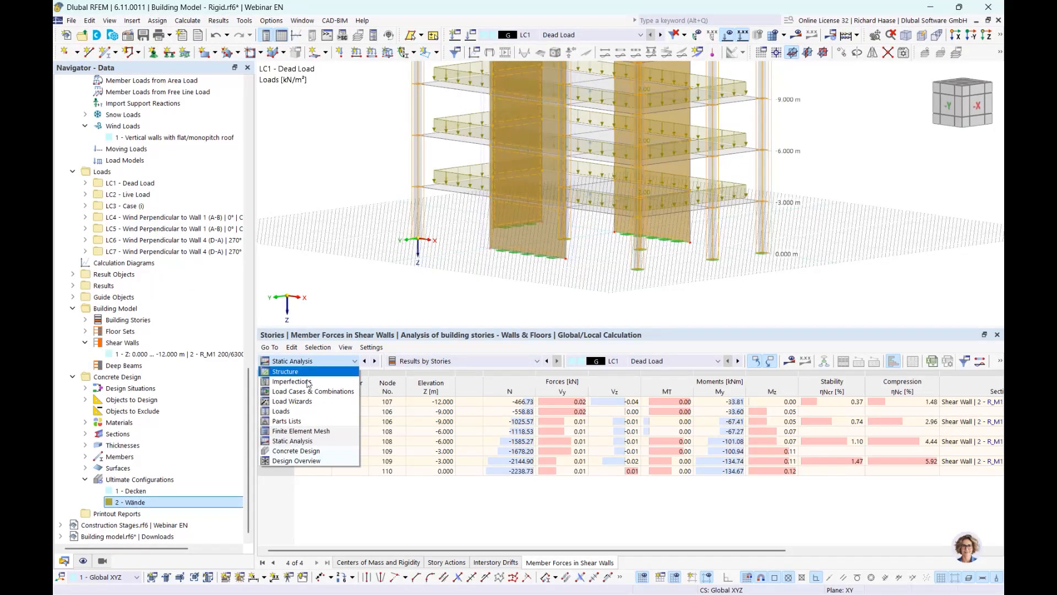
left_click(293, 452)
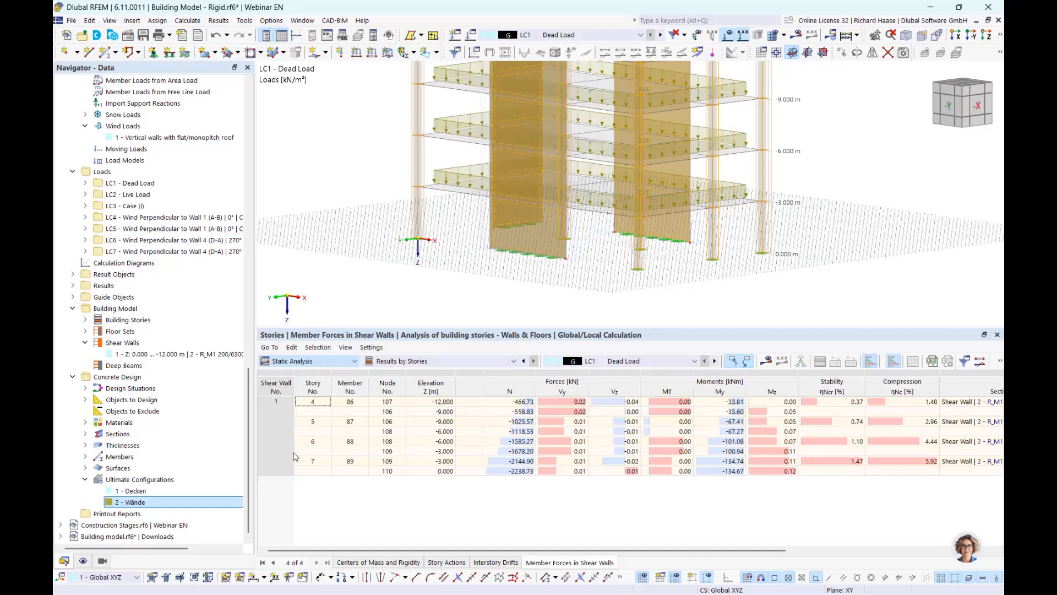
left_click(447, 363)
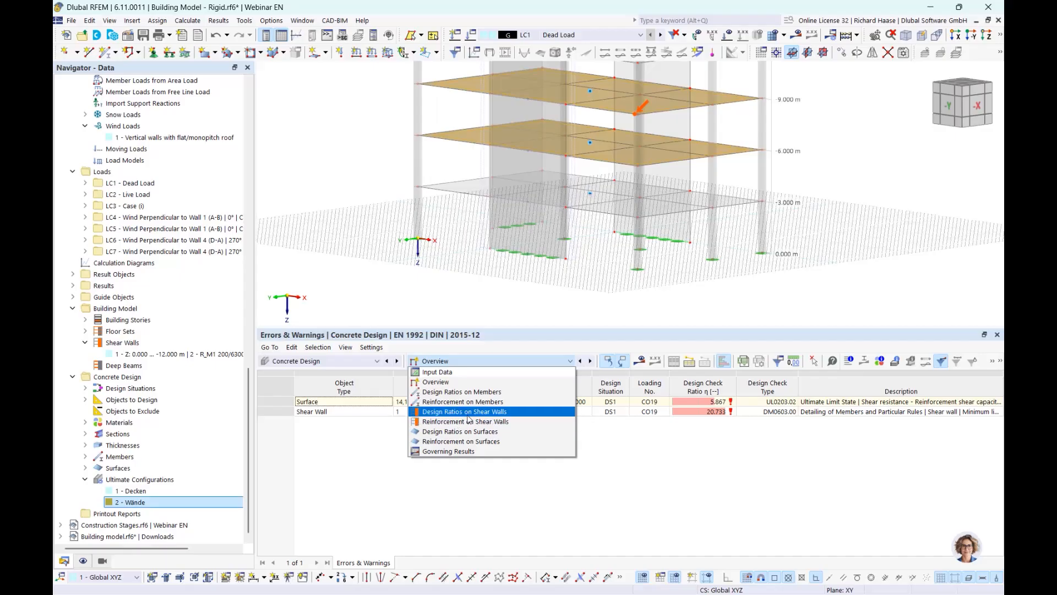
left_click(456, 261)
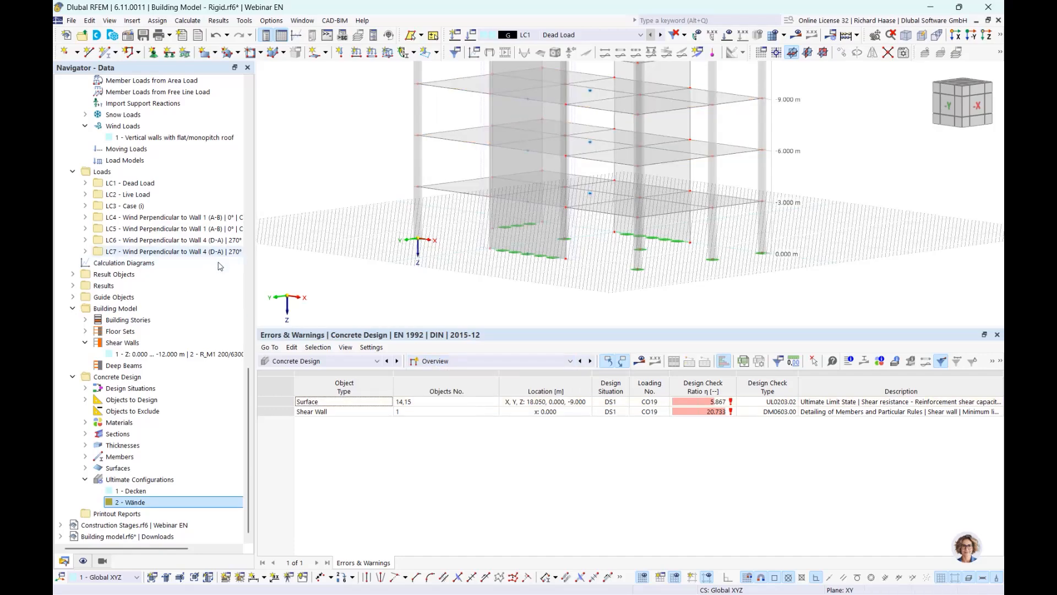
- Collapse the Building Model - Rigid tree, select the uppermost floor slab, and switch to the 3rd Story.rf6 model
middle_click_drag(459, 263, 382, 359)
scroll(426, 204, "down", 1)
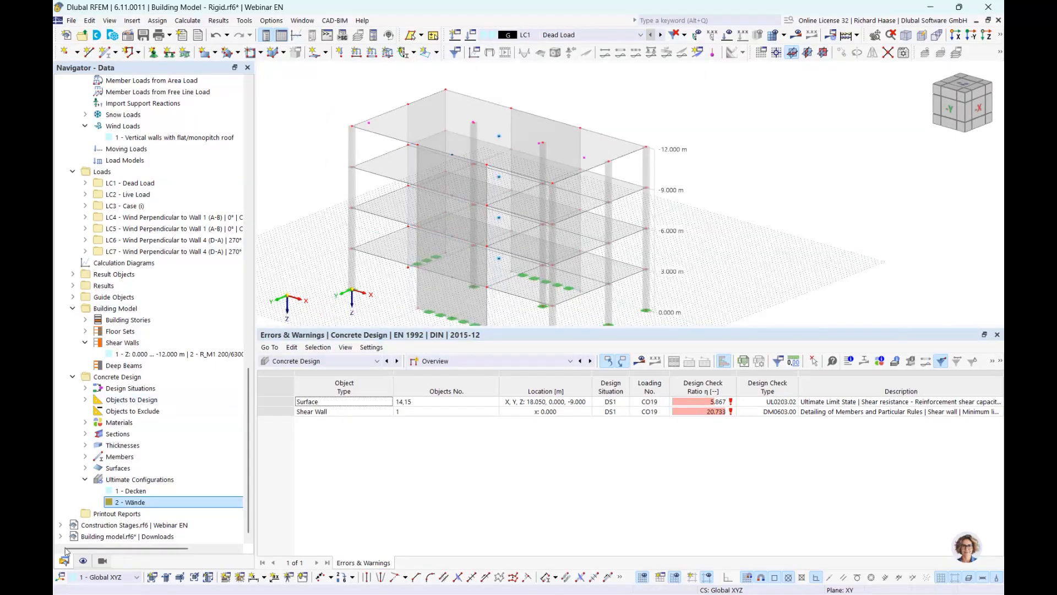
scroll(117, 154, "up", 15)
scroll(117, 154, "up", 5)
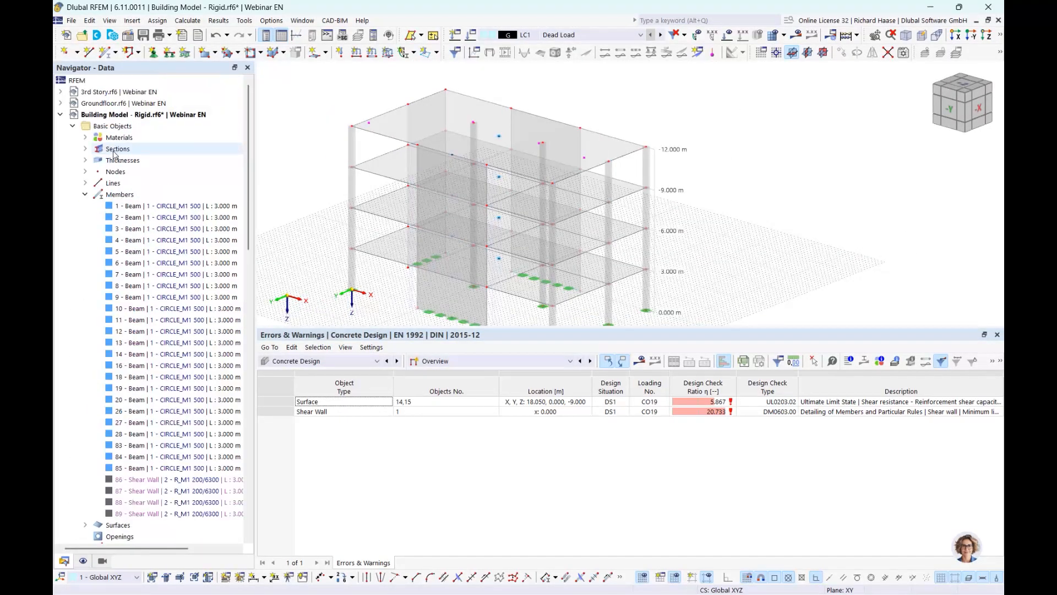
left_click(61, 115)
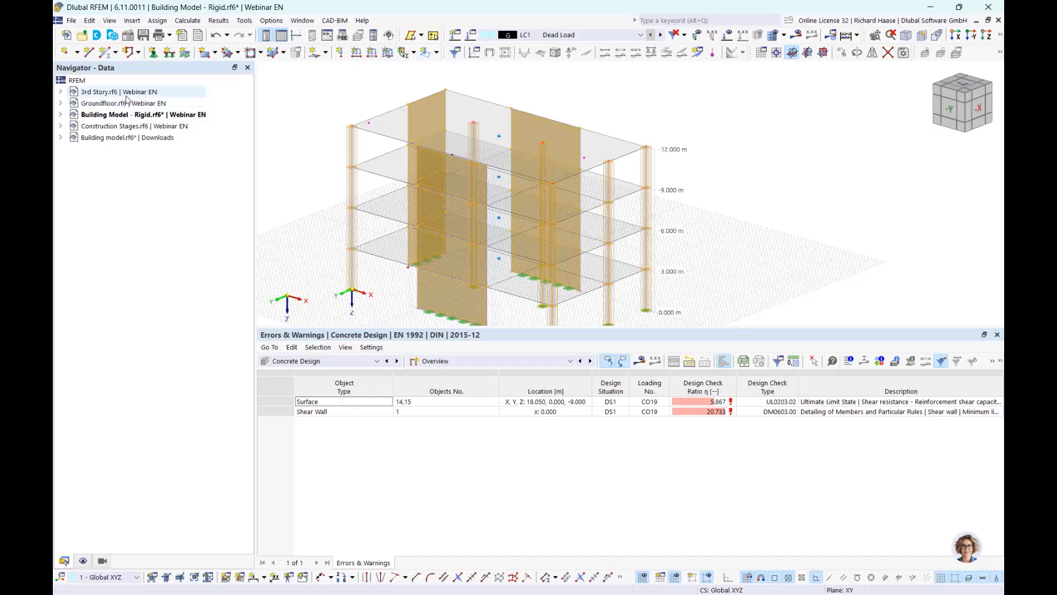
left_click(492, 113)
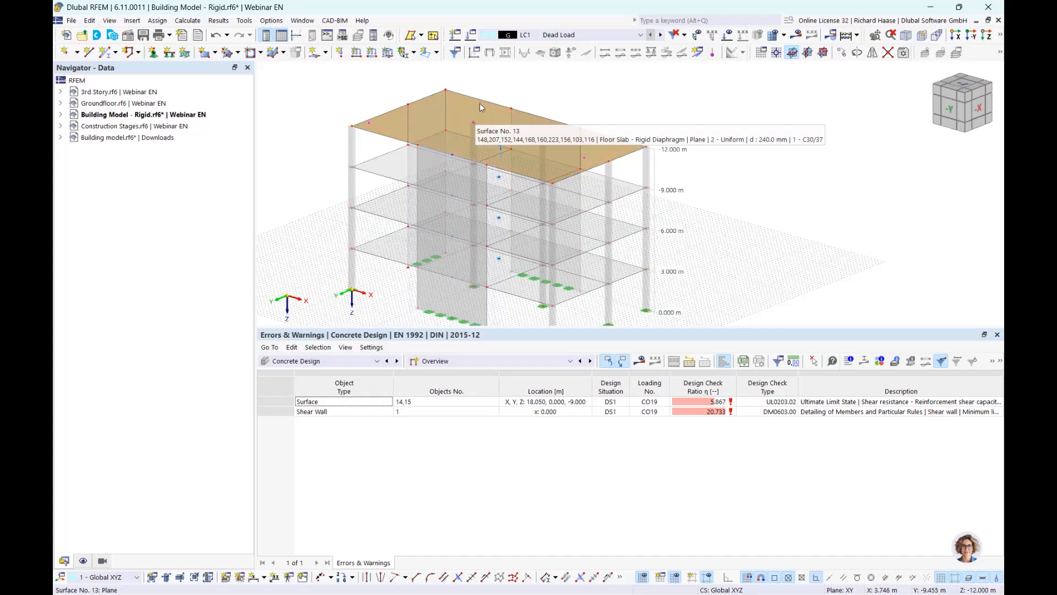
left_click(99, 91)
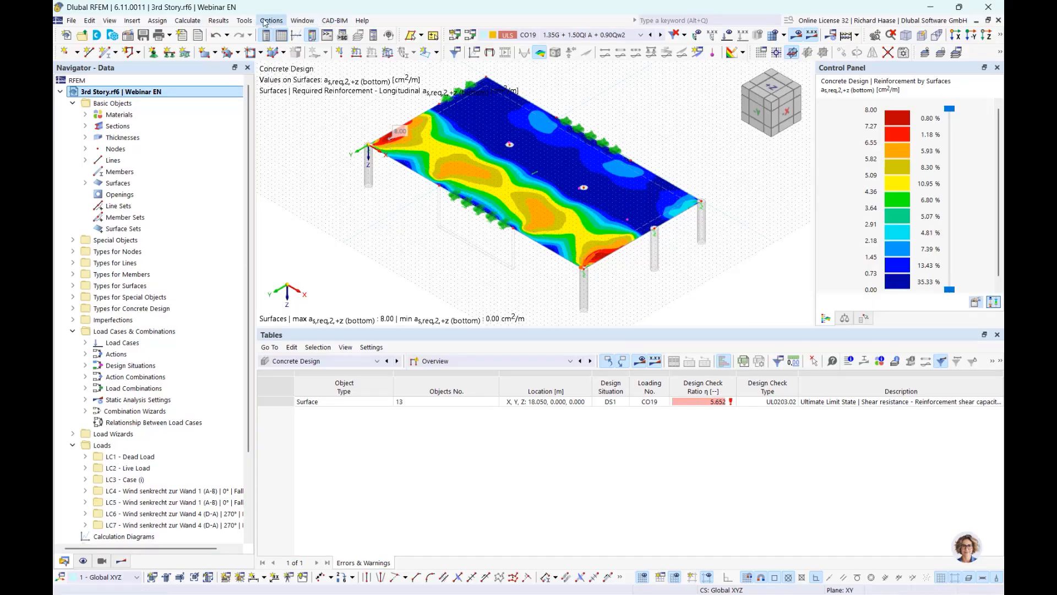
- Tile all open model windows vertically and minimize Groundfloor.rf6, Building model.rf6 and Construction Stages.rf6
left_click(310, 22)
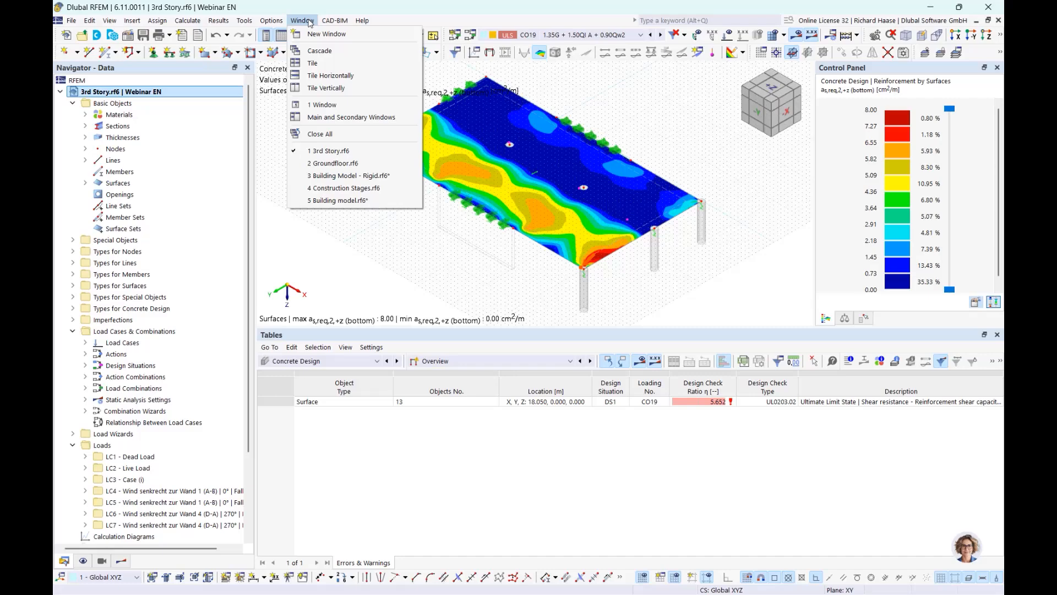
left_click(322, 90)
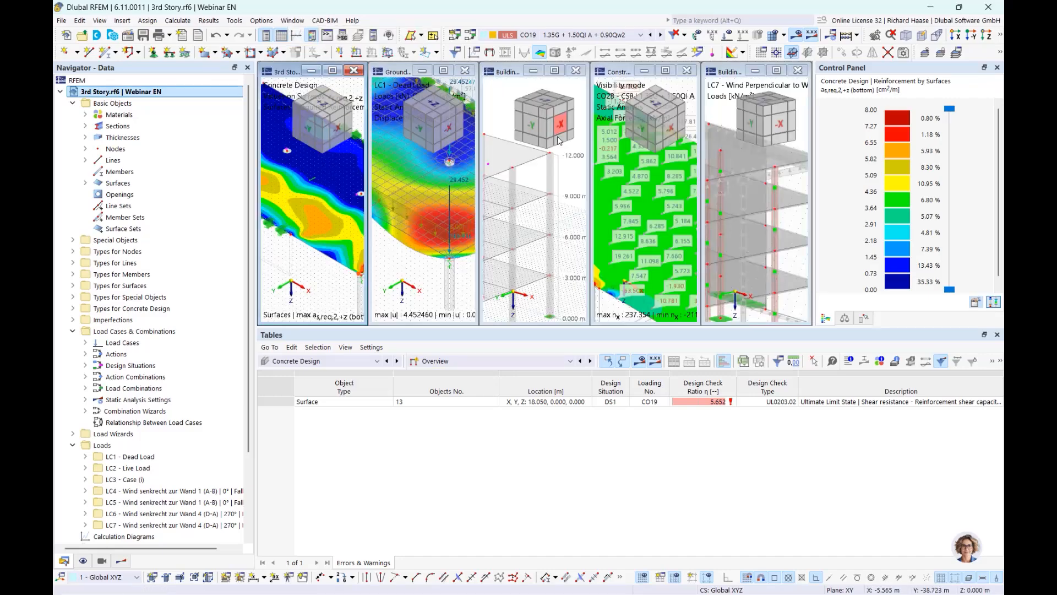
left_click(419, 74)
left_click(422, 71)
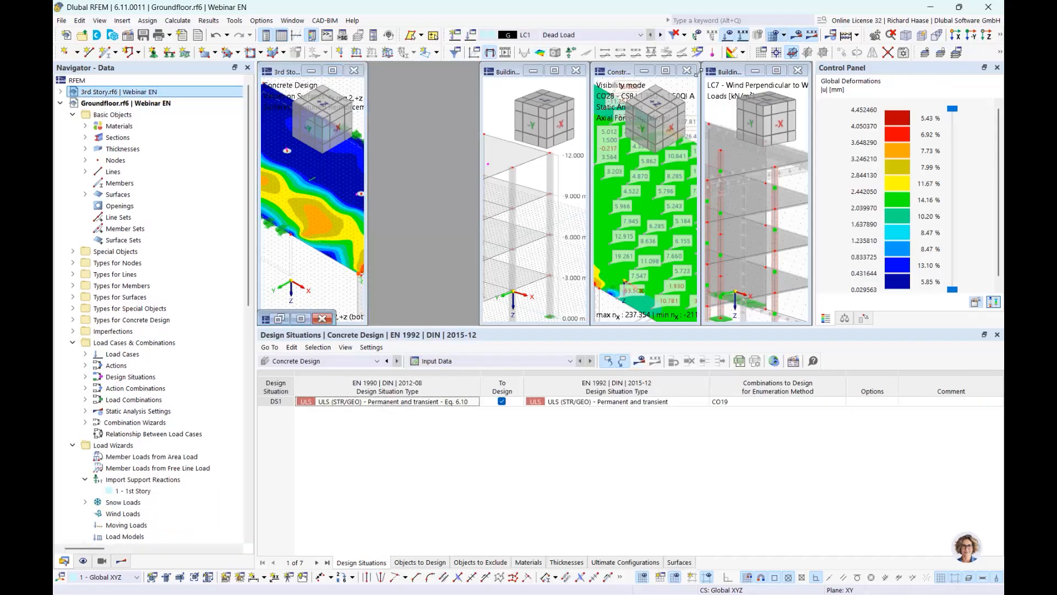
left_click(724, 76)
left_click(754, 71)
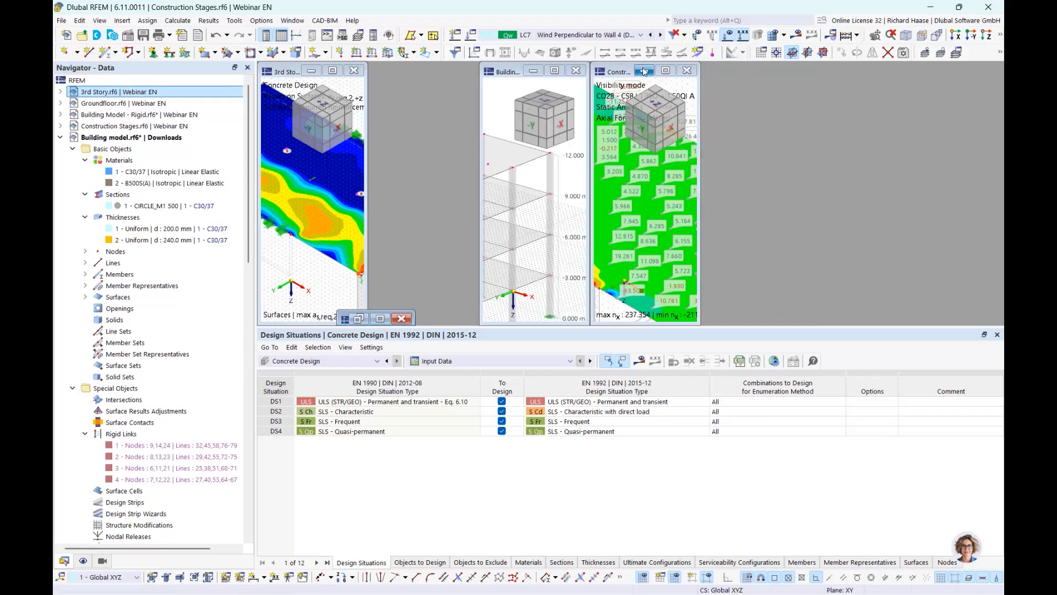
left_click(644, 71)
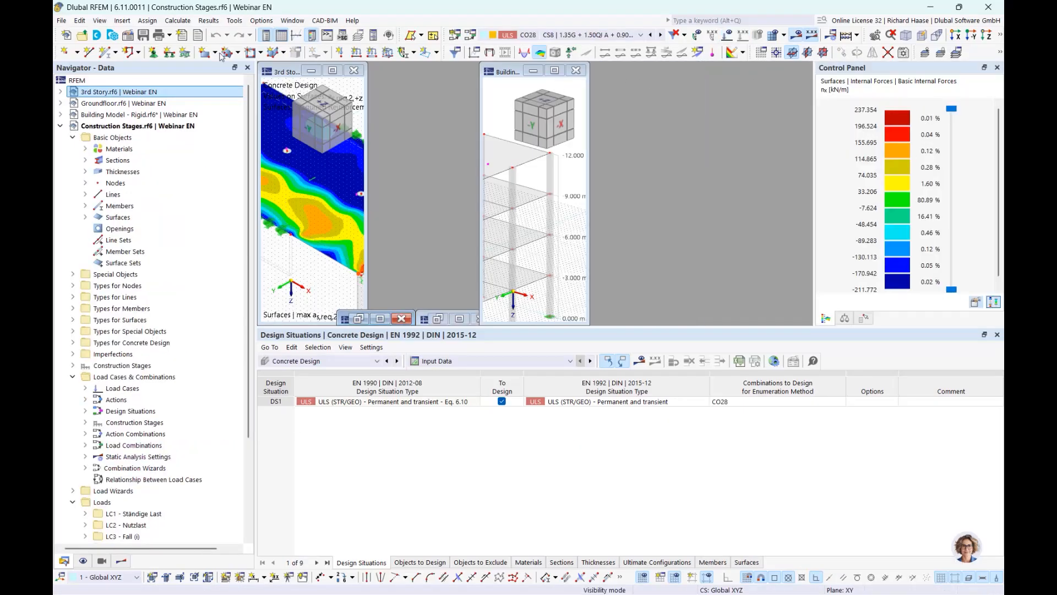
- Arrange the 3rd Story and Building Model - Rigid windows side by side and set the 3rd Story model to an isometric view
left_click(292, 20)
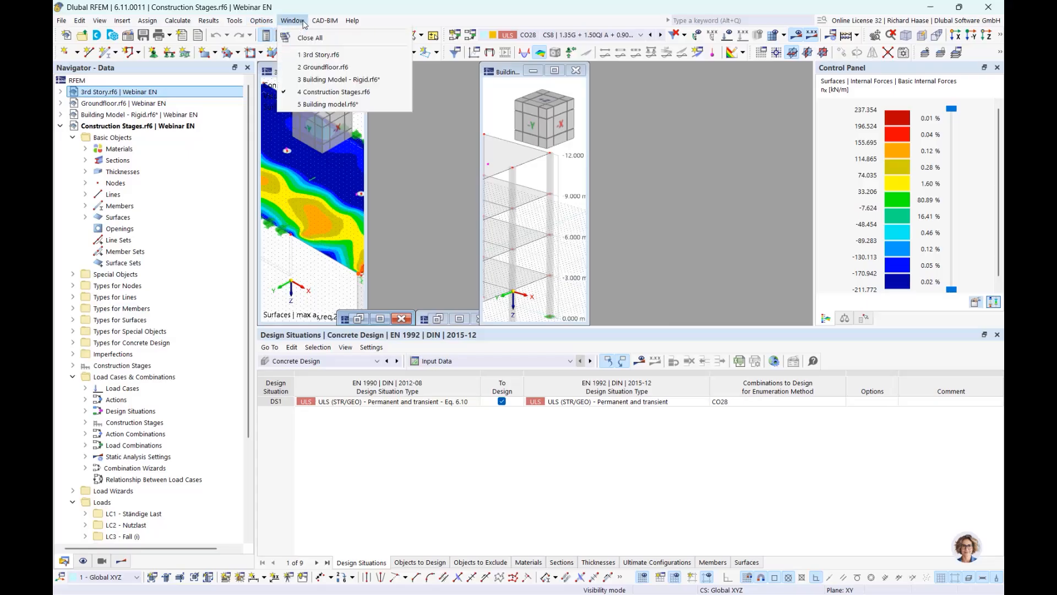
left_click(310, 89)
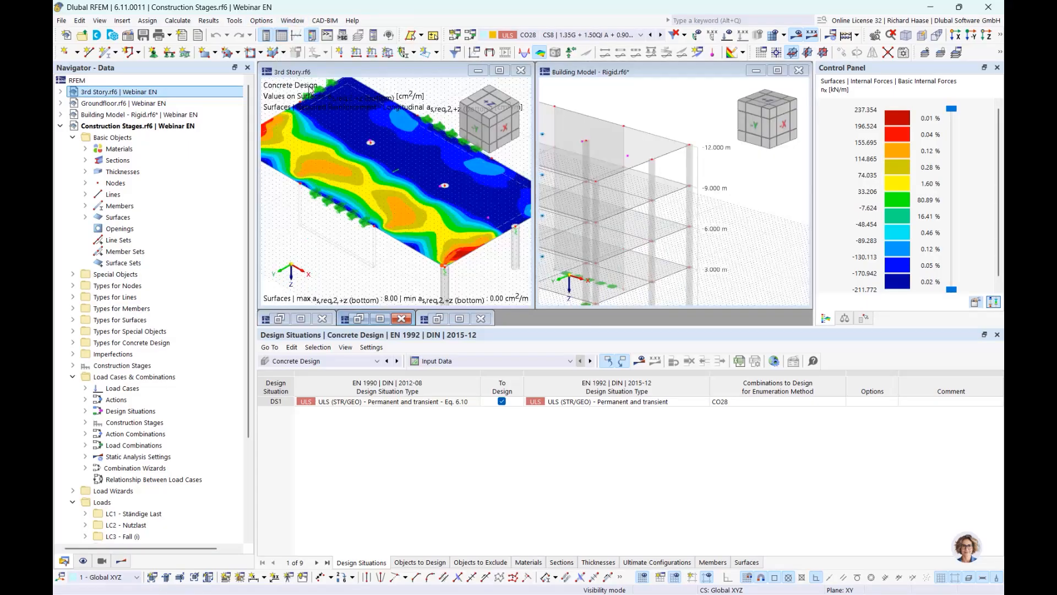
left_click(490, 122)
left_click(491, 122)
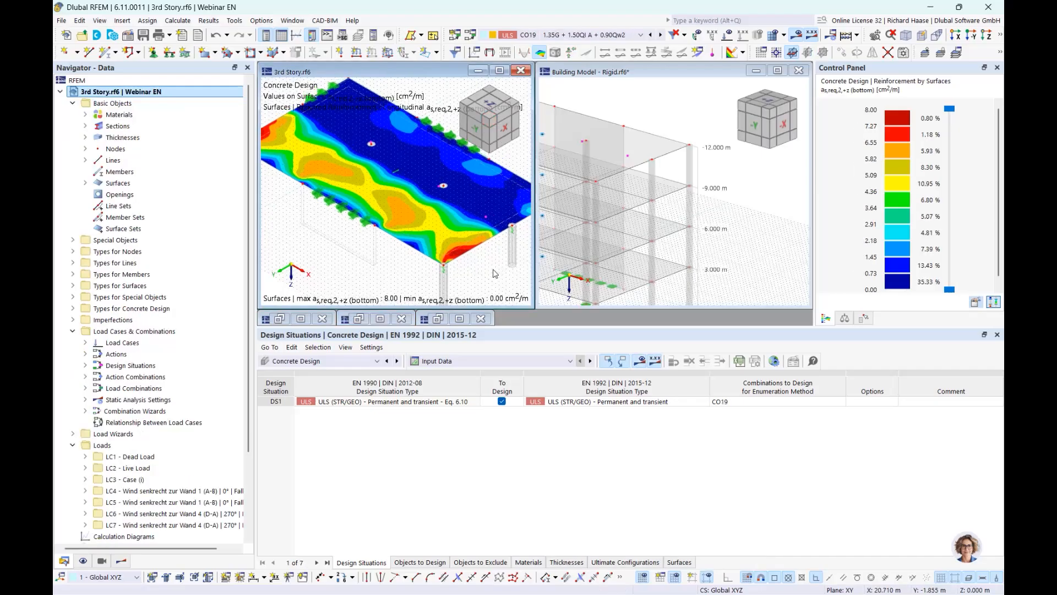
- Isolate the uppermost floor slab of Building Model - Rigid in visibility mode and show it in an isometric view
left_click(758, 217)
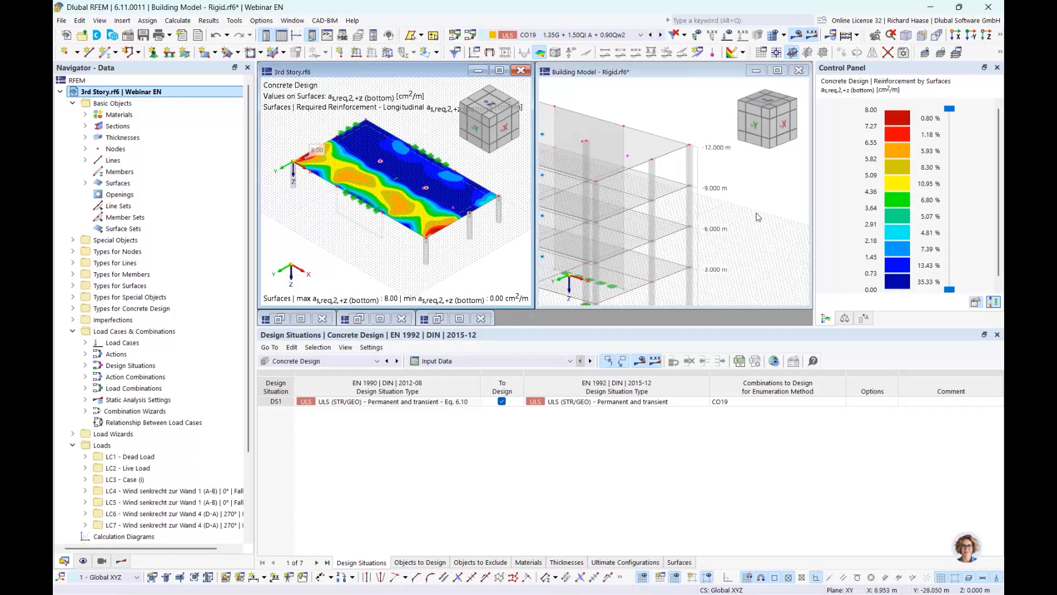
left_click(638, 138)
left_click(640, 139)
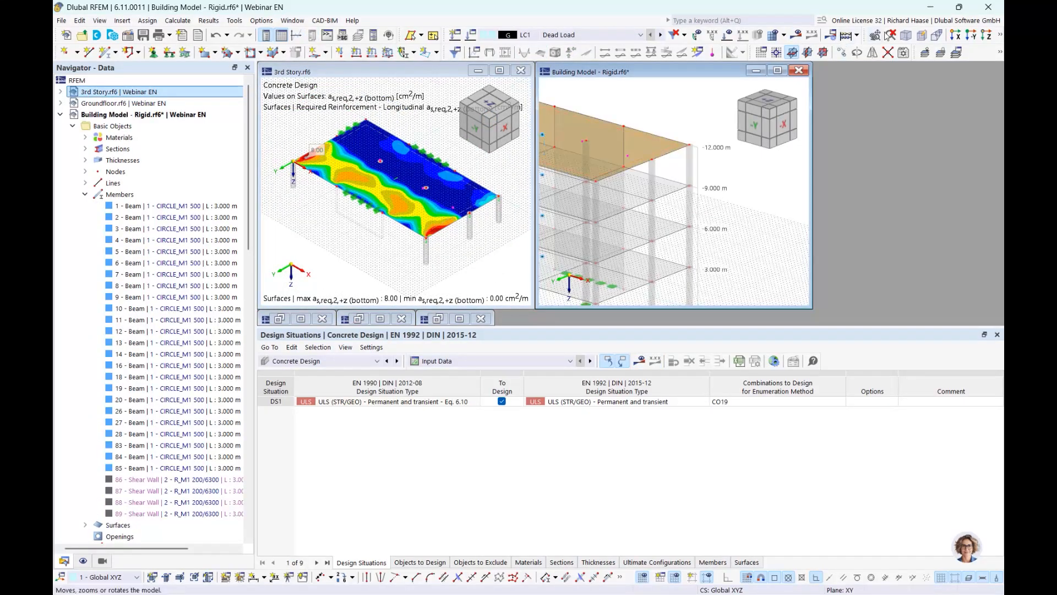
left_click(1000, 34)
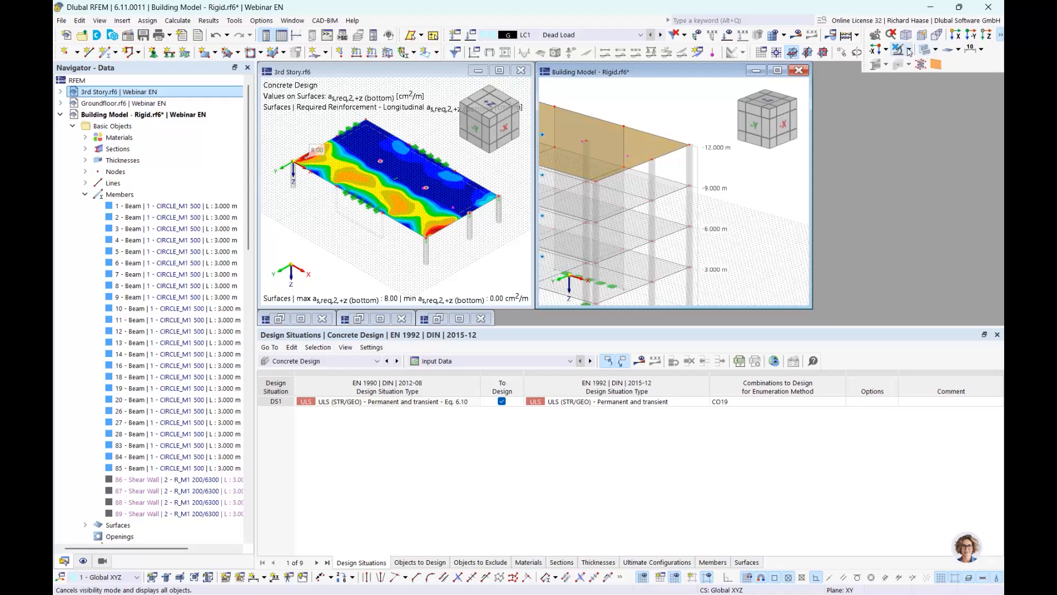
left_click(899, 49)
left_click(902, 67)
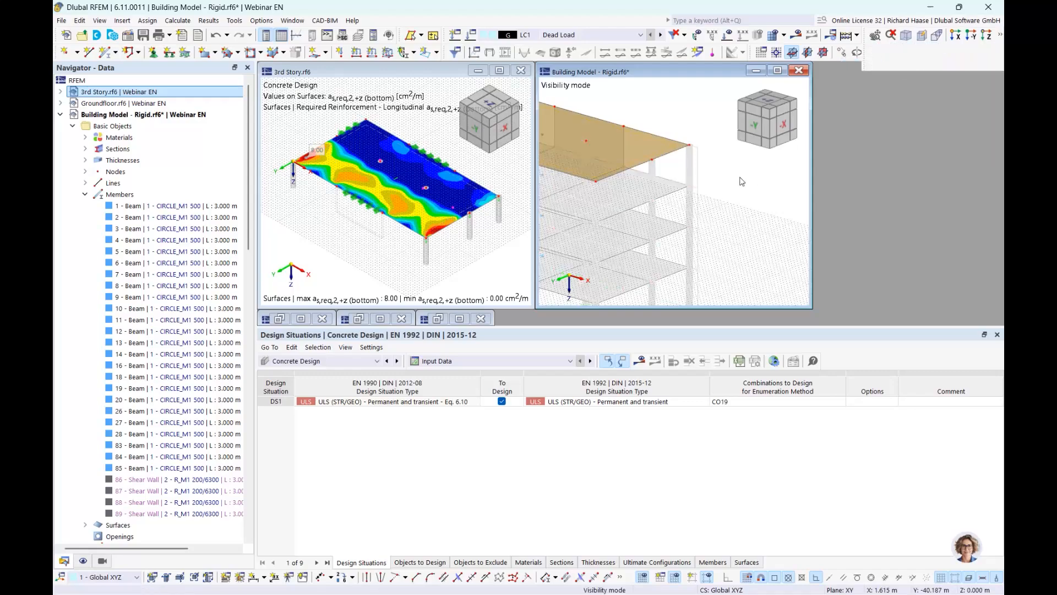
left_click(770, 113)
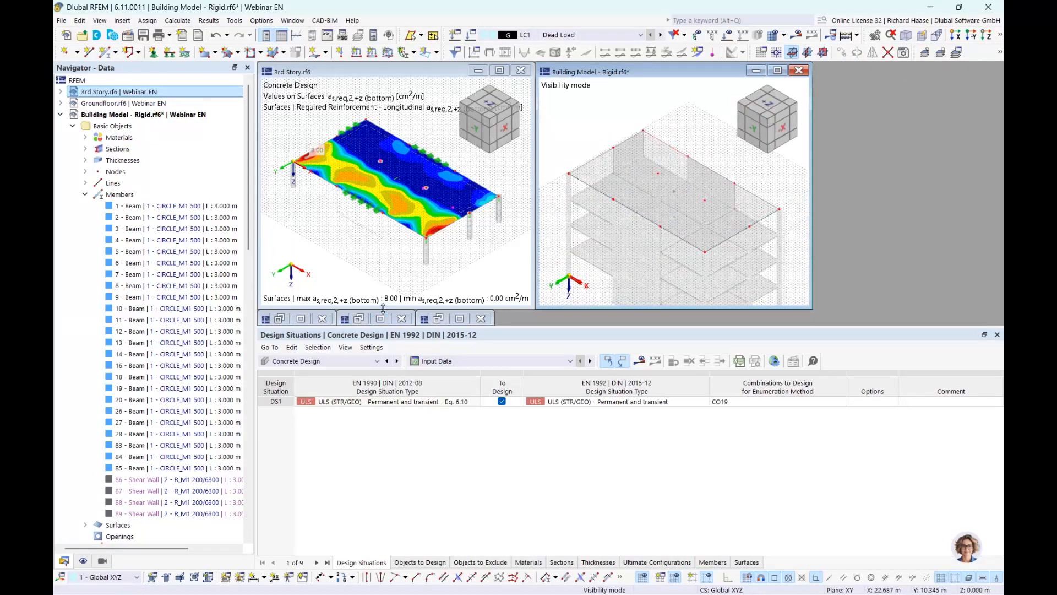
- Display the required longitudinal reinforcement as,req,2,+z (bottom) on the isolated slab and compare it with the 3rd Story model
left_click(315, 364)
left_click(316, 363)
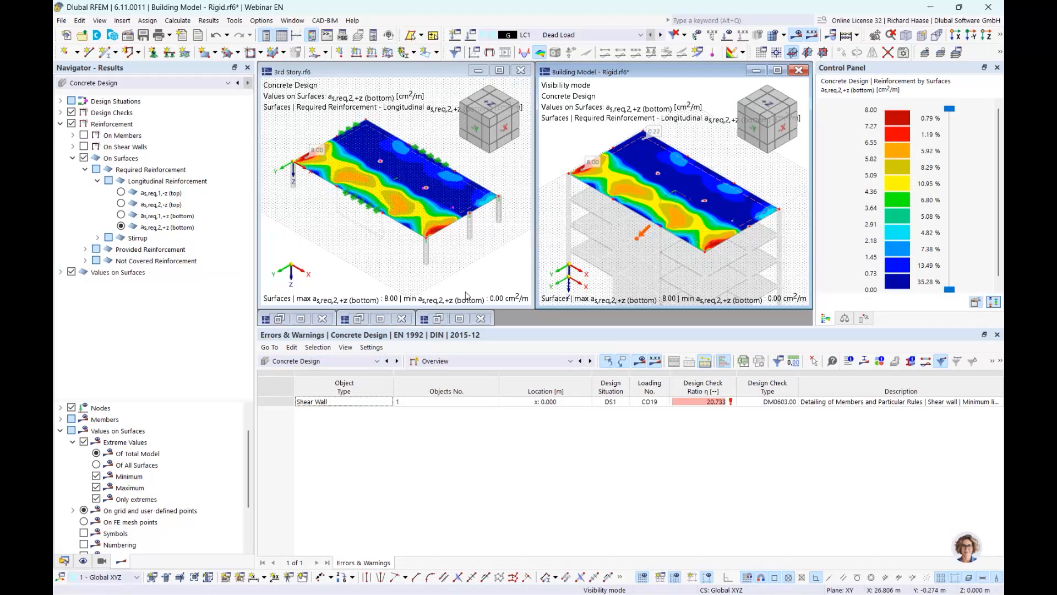
left_click(447, 277)
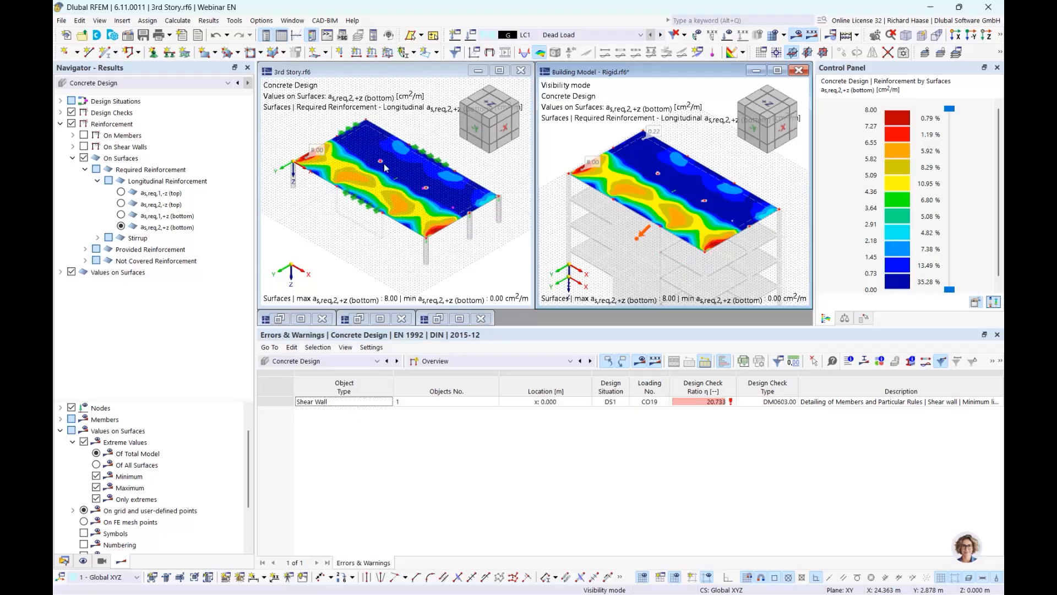
left_click(64, 560)
right_click(142, 95)
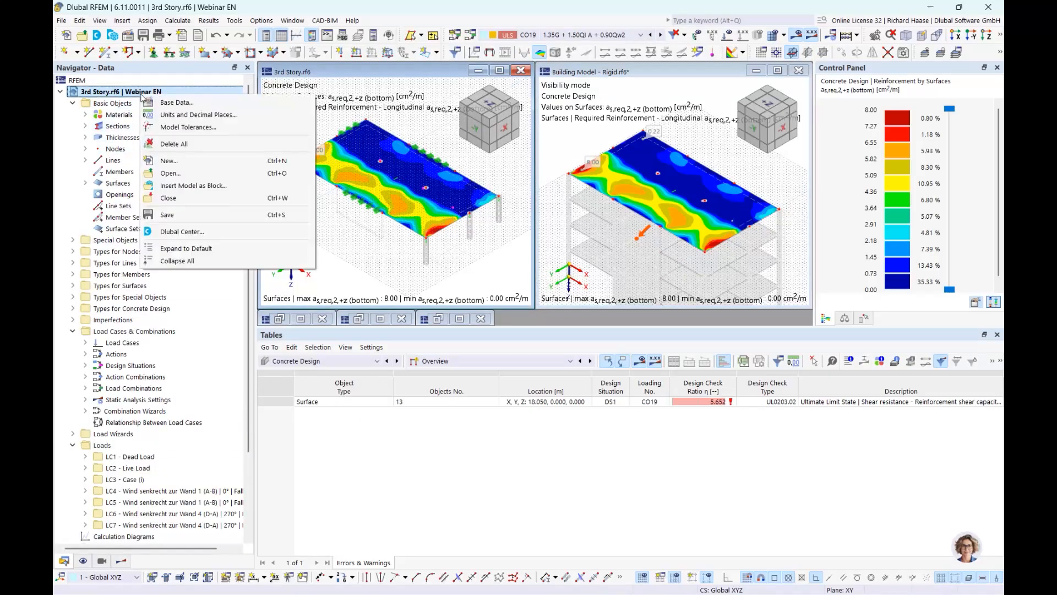
key("Escape")
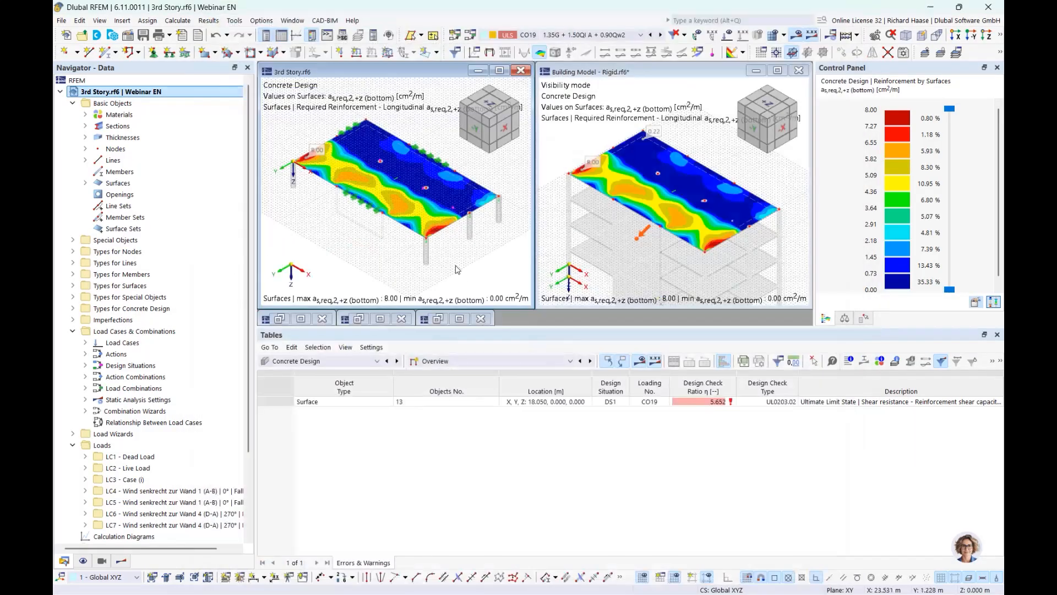
- Show the concrete design result display settings of the 3rd Story model
left_click(845, 10)
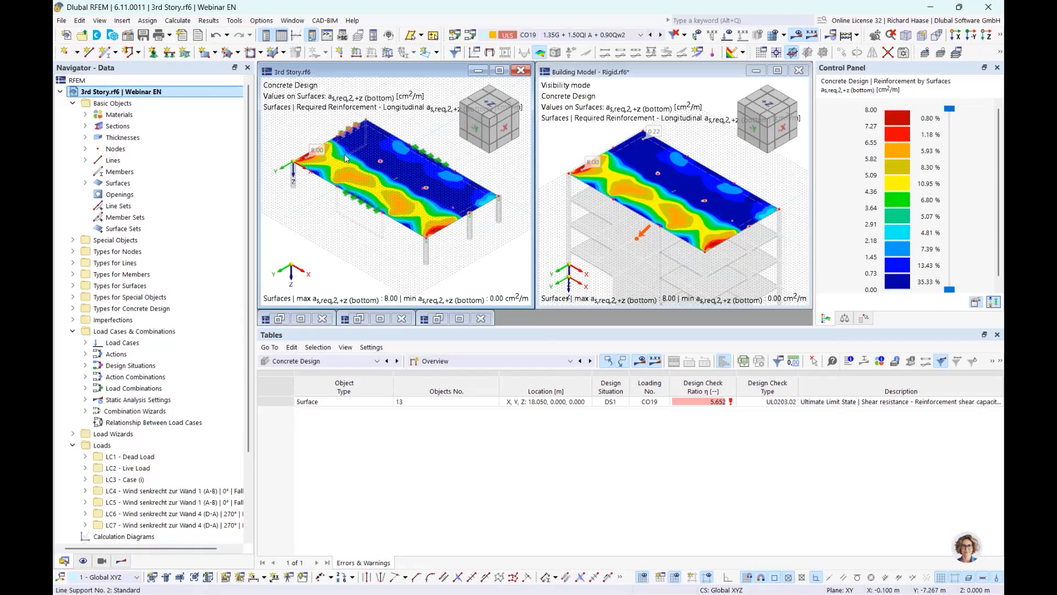
left_click(121, 561)
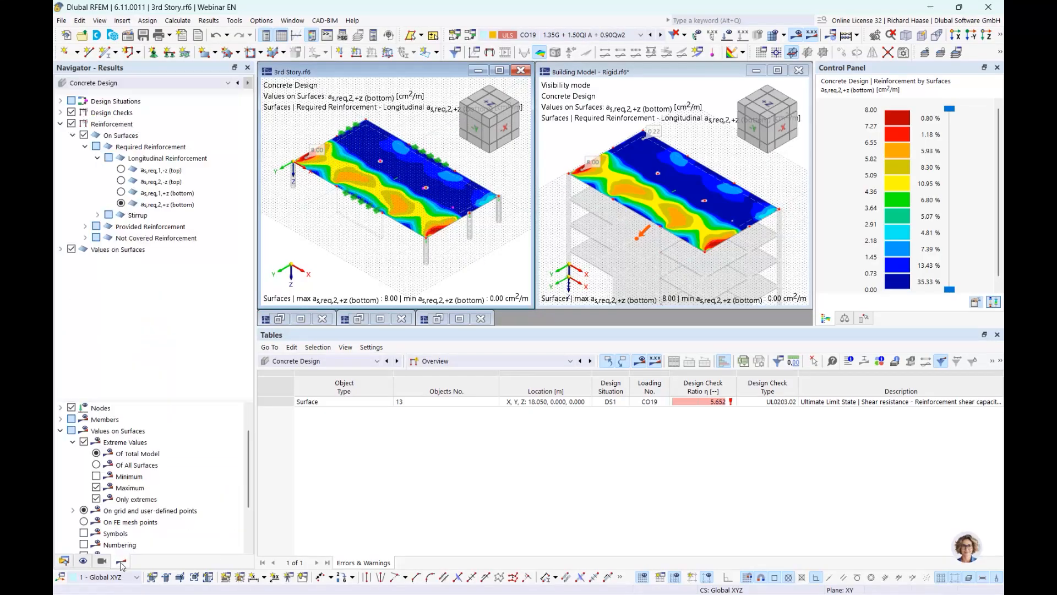
- Display the required longitudinal reinforcement as,req,1,-z (top) in both the 3rd Story and Building Model - Rigid models for comparison
left_click(149, 147)
left_click(121, 170)
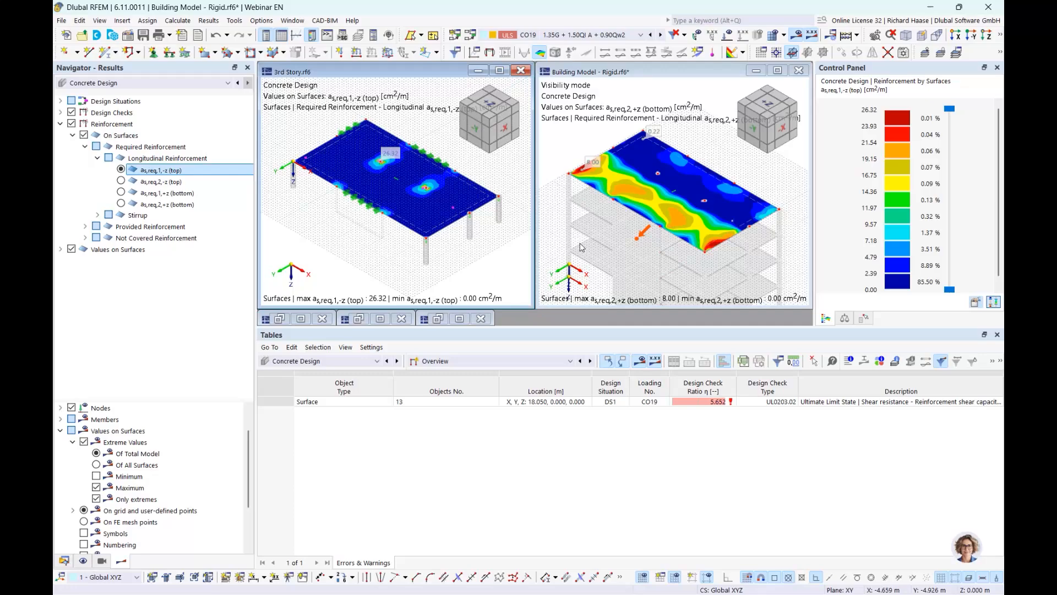
left_click(675, 168)
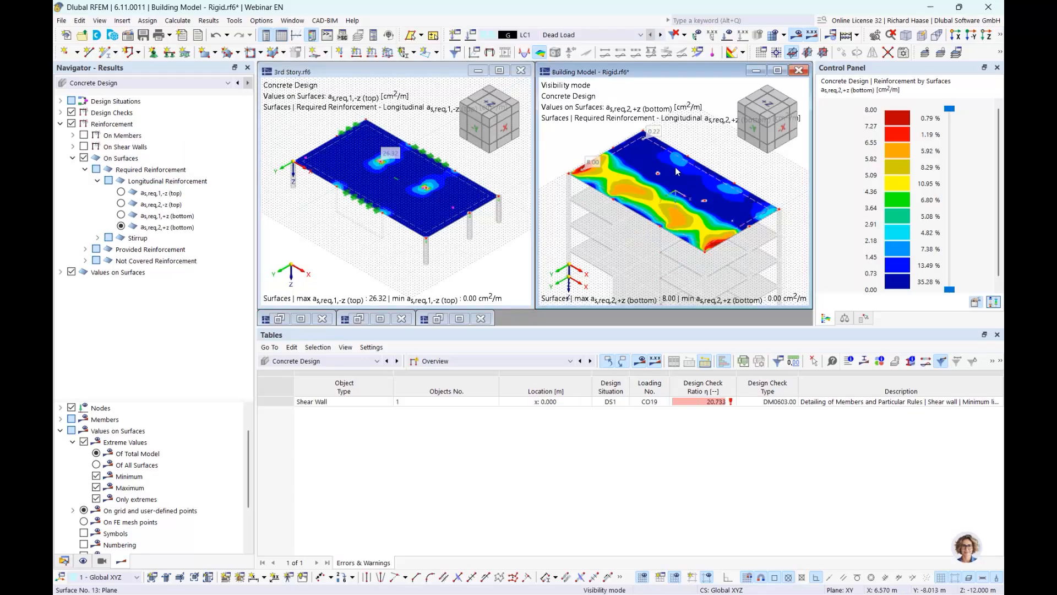
left_click(120, 192)
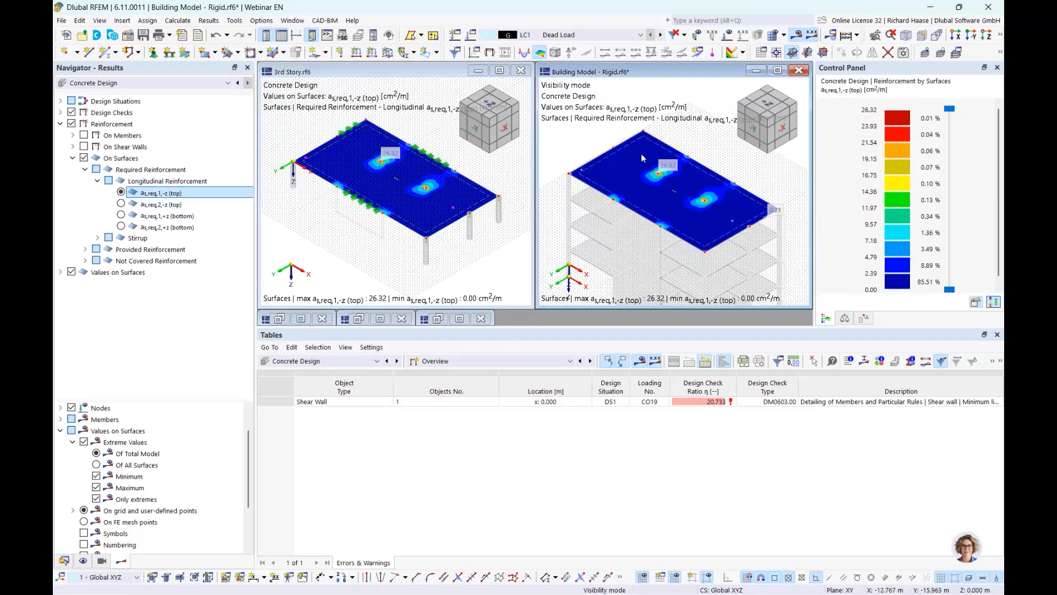
- Show the required longitudinal reinforcement as,req,2,-z (top) on the slabs of both models
left_click(120, 203)
left_click(487, 250)
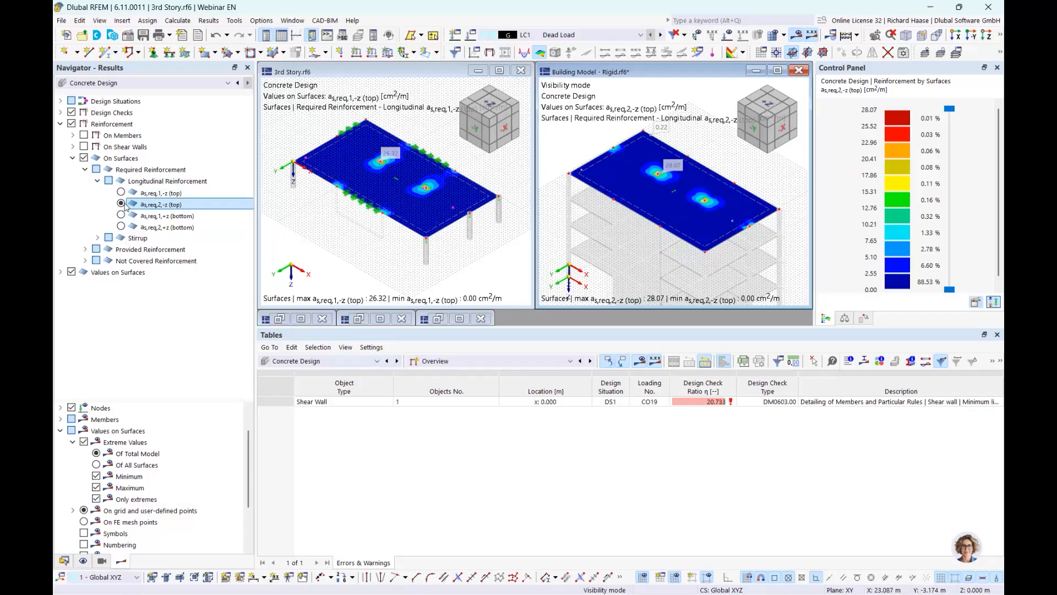
left_click(120, 203)
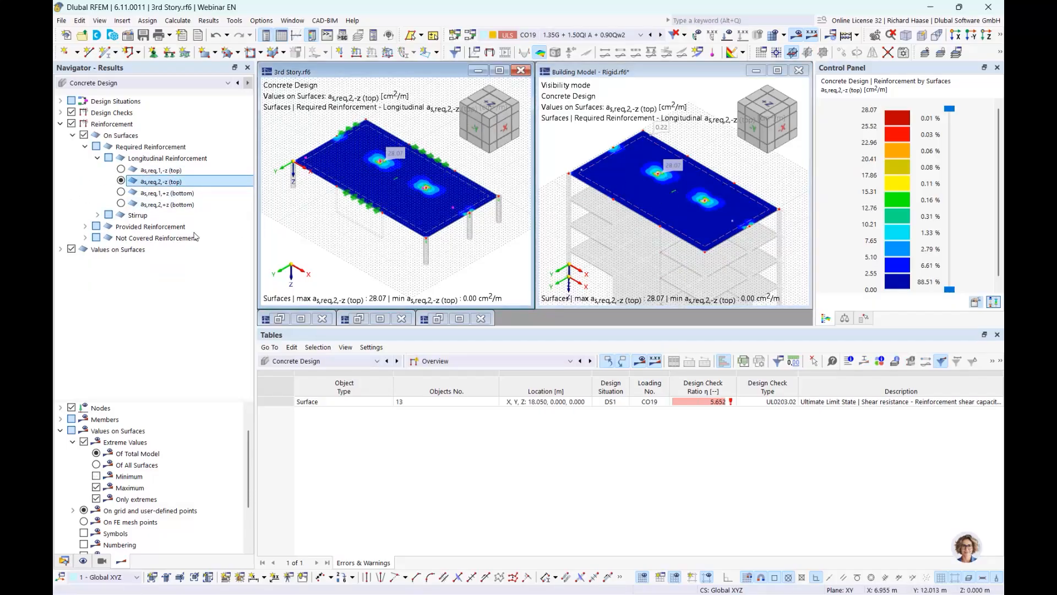
- Compare the bottom reinforcement of both models by displaying as,req,1,+z (bottom), followed by as,req,2,+z (bottom)
left_click(121, 193)
left_click(587, 259)
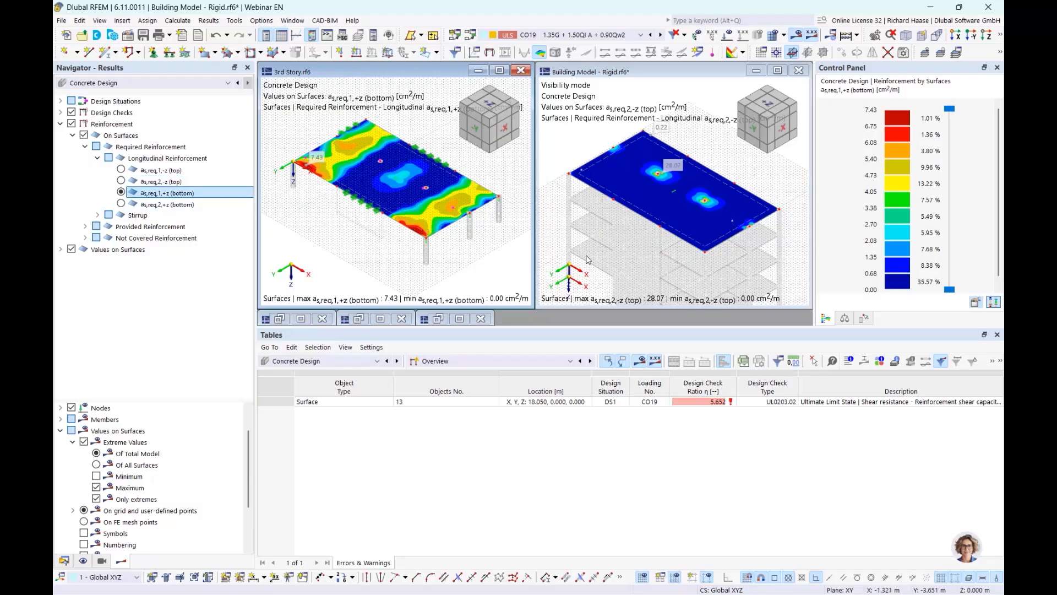
left_click(121, 193)
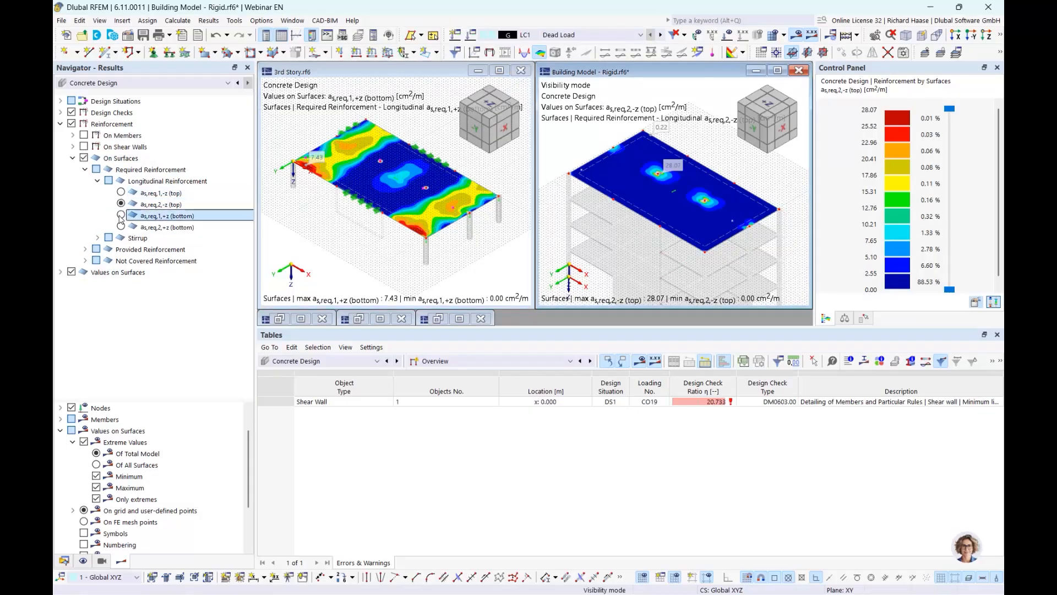
left_click(121, 227)
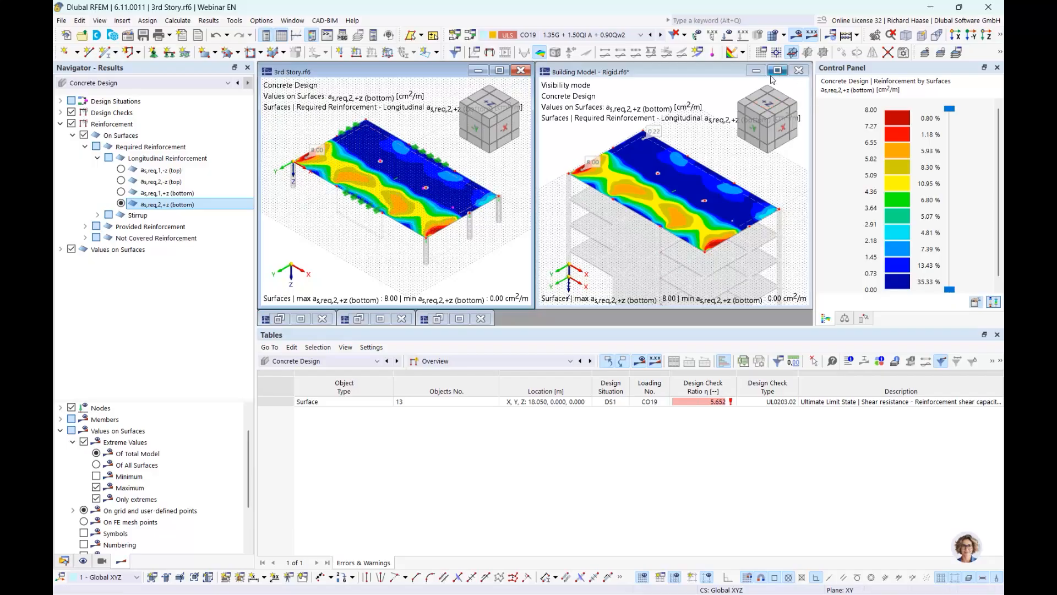
- Restore the minimized Groundfloor model, maximize its window and fit the whole slab in view
left_click(279, 319)
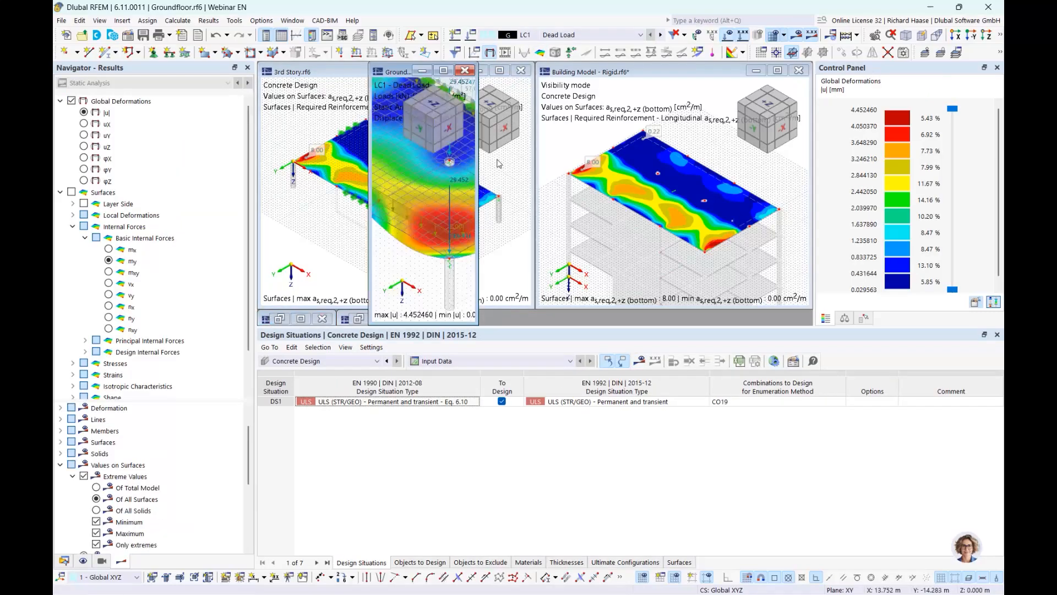
left_click(443, 71)
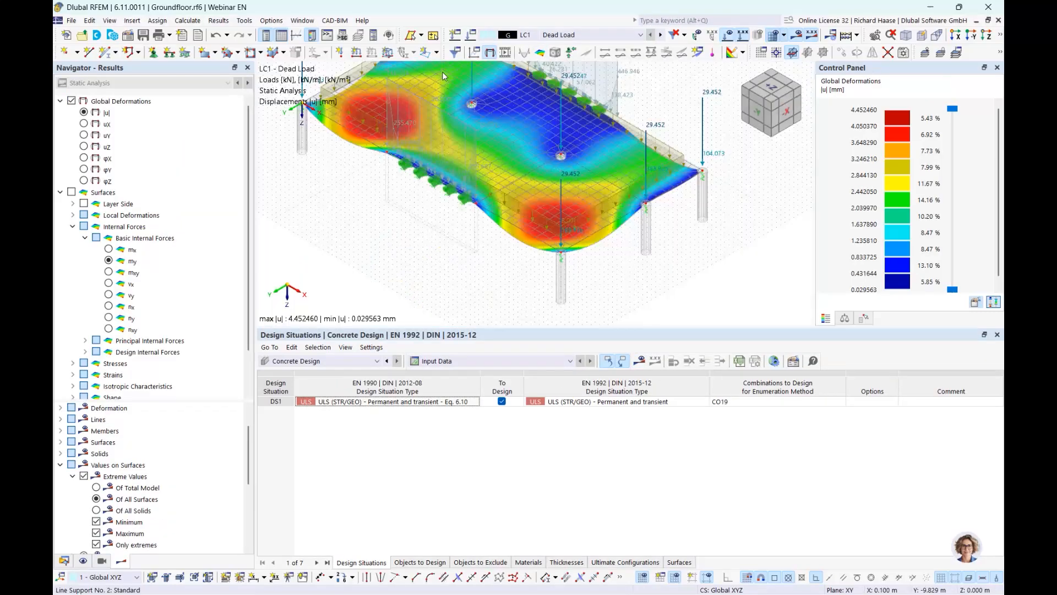
scroll(515, 184, "down", 3)
scroll(626, 188, "up", 3)
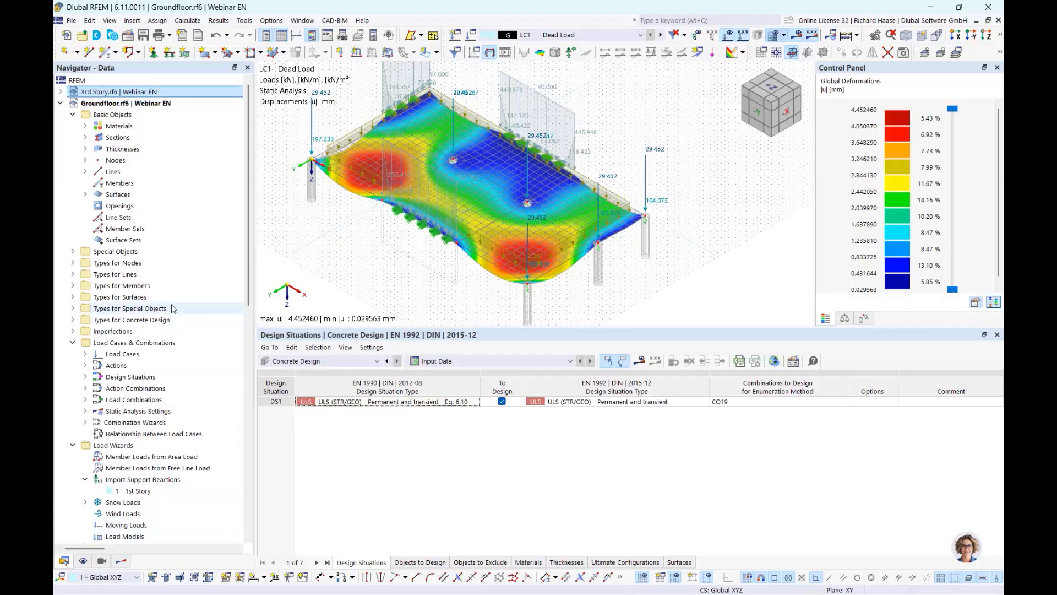
- Show the Static Analysis results summary of the Groundfloor model for LC1 in the tables
scroll(182, 308, "down", 2)
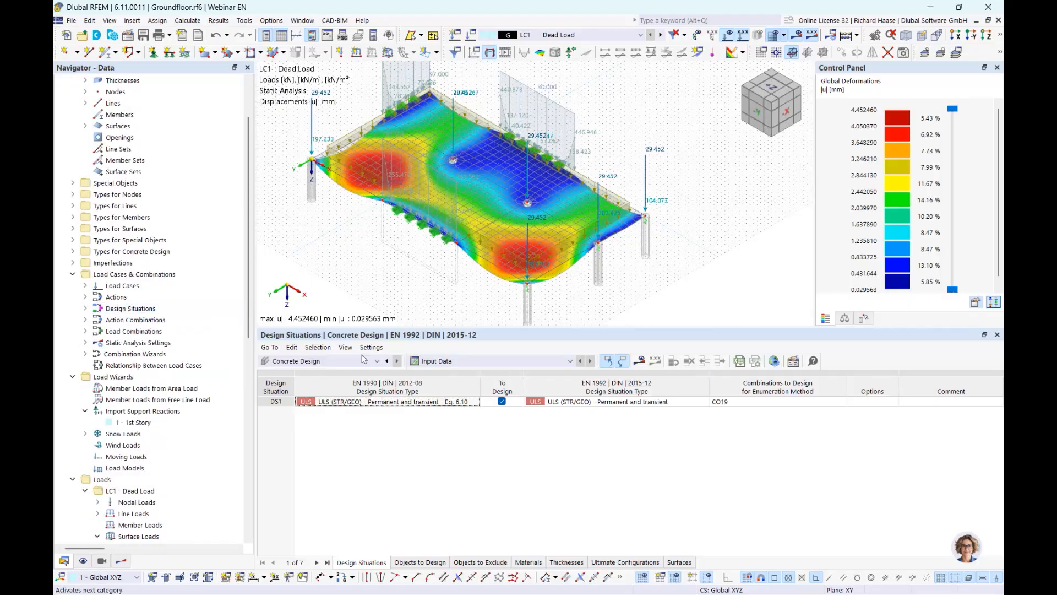
left_click(330, 361)
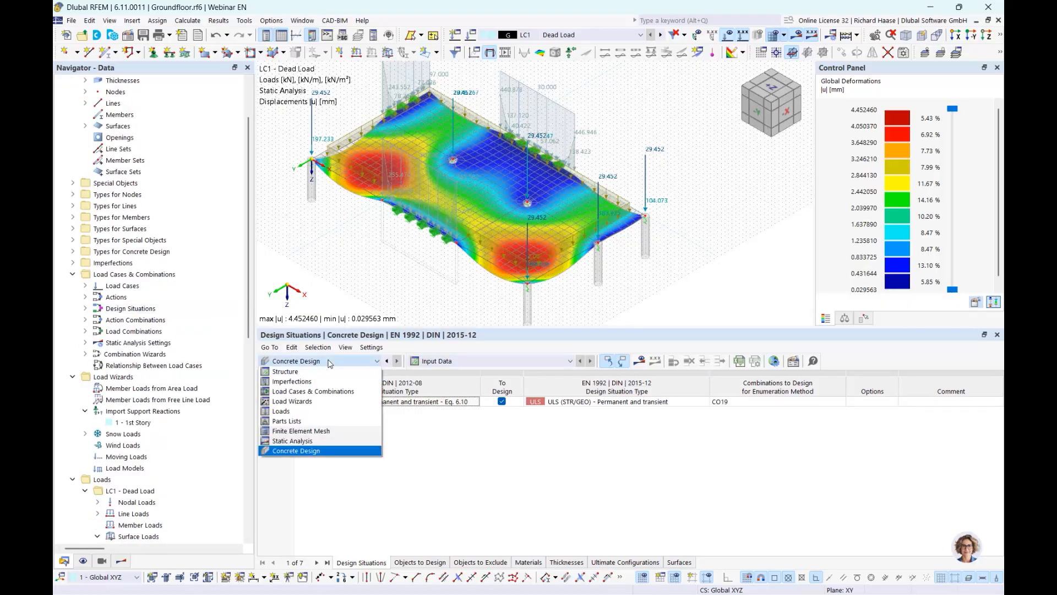
left_click(298, 441)
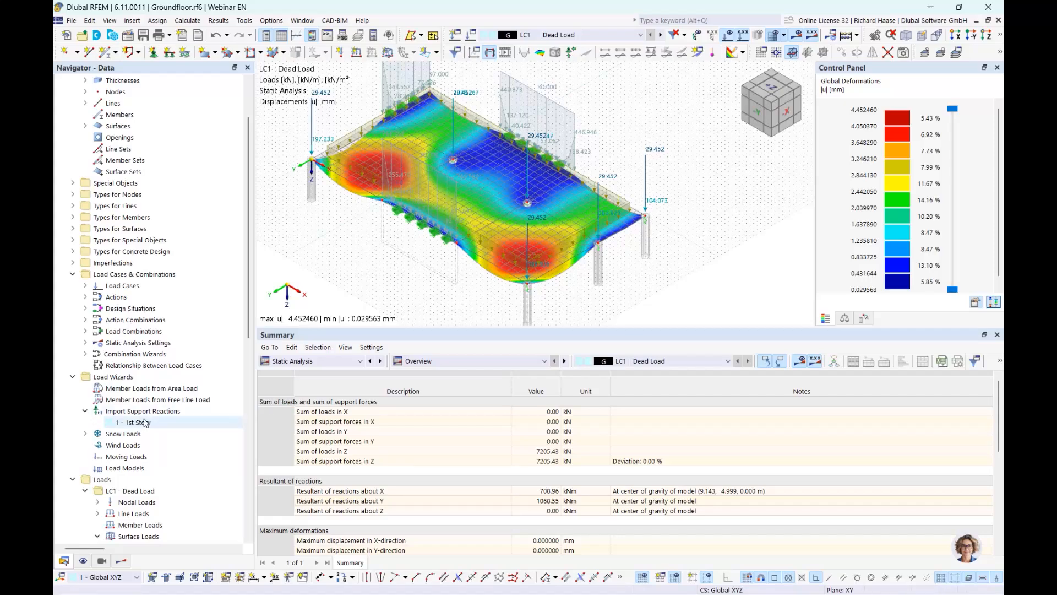
- Open the 1st Story Import Support Reactions load wizard and view the connected models available, keeping 1st Story
scroll(154, 208, "up", 2)
scroll(150, 185, "down", 3)
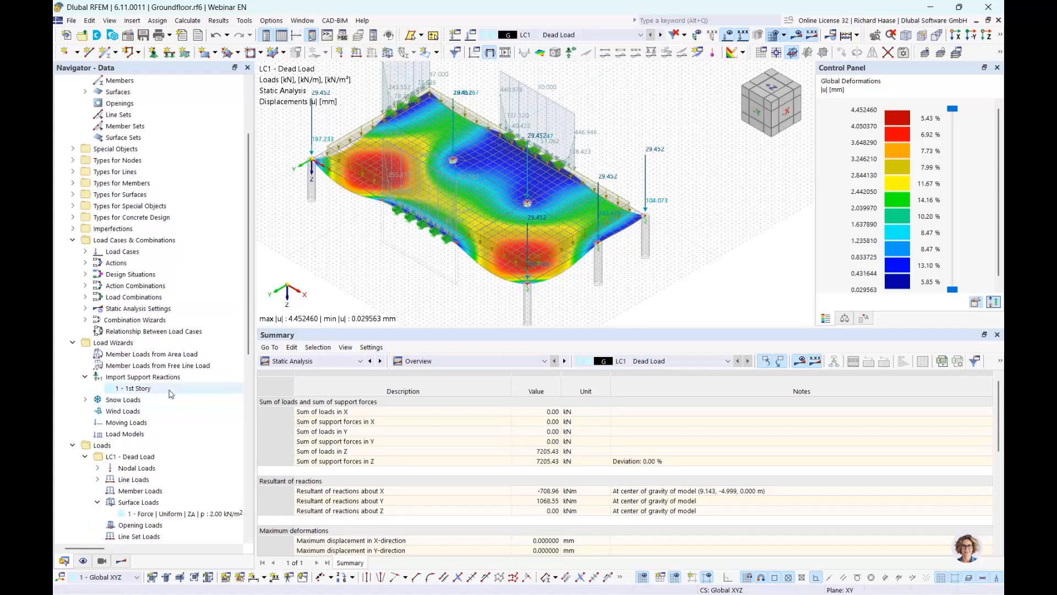
left_click(135, 388)
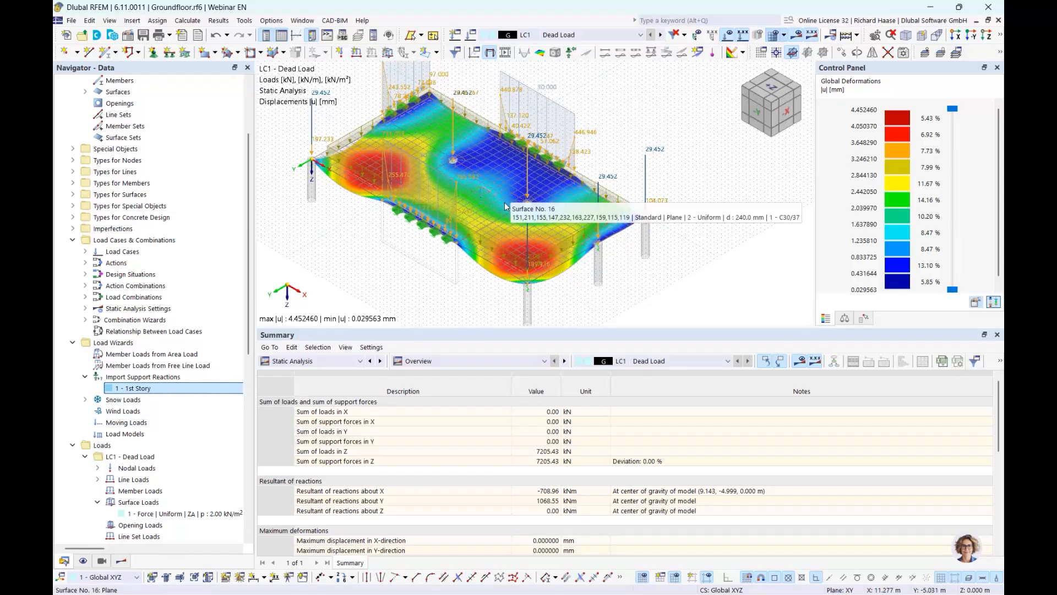
double_click(148, 391)
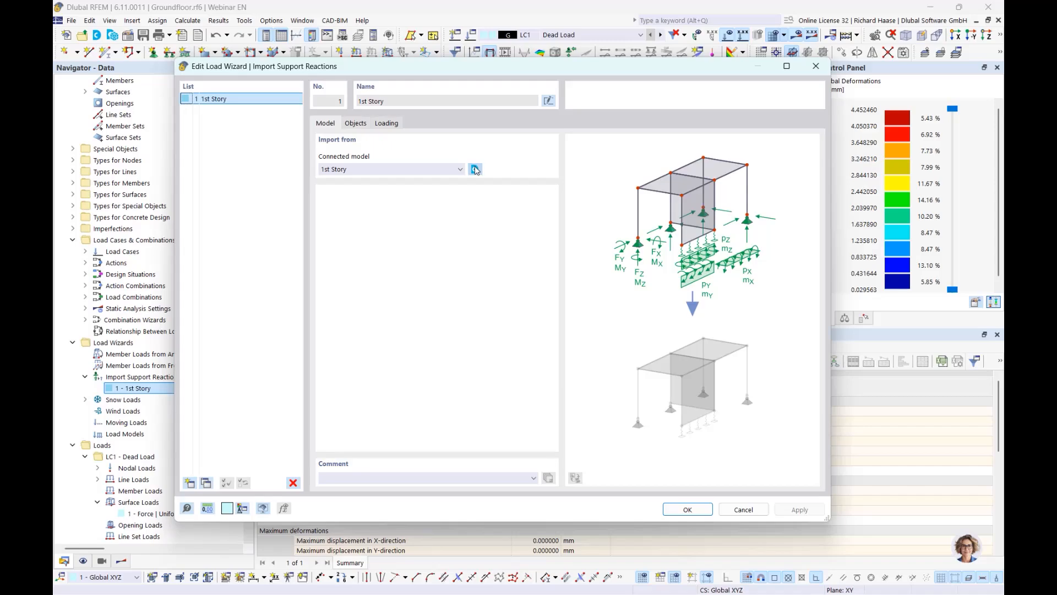
left_click(422, 172)
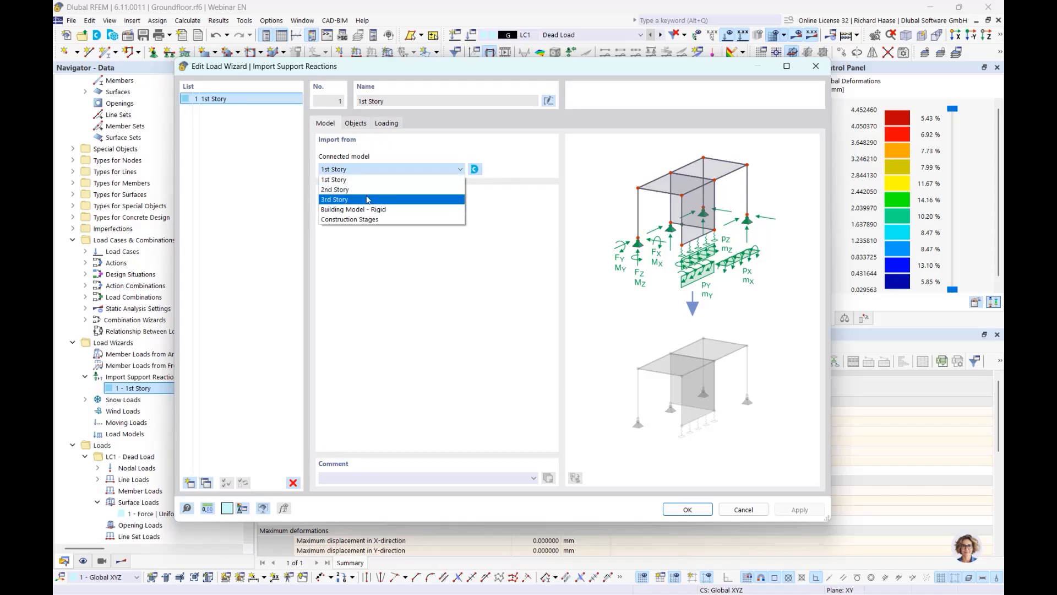
left_click(425, 154)
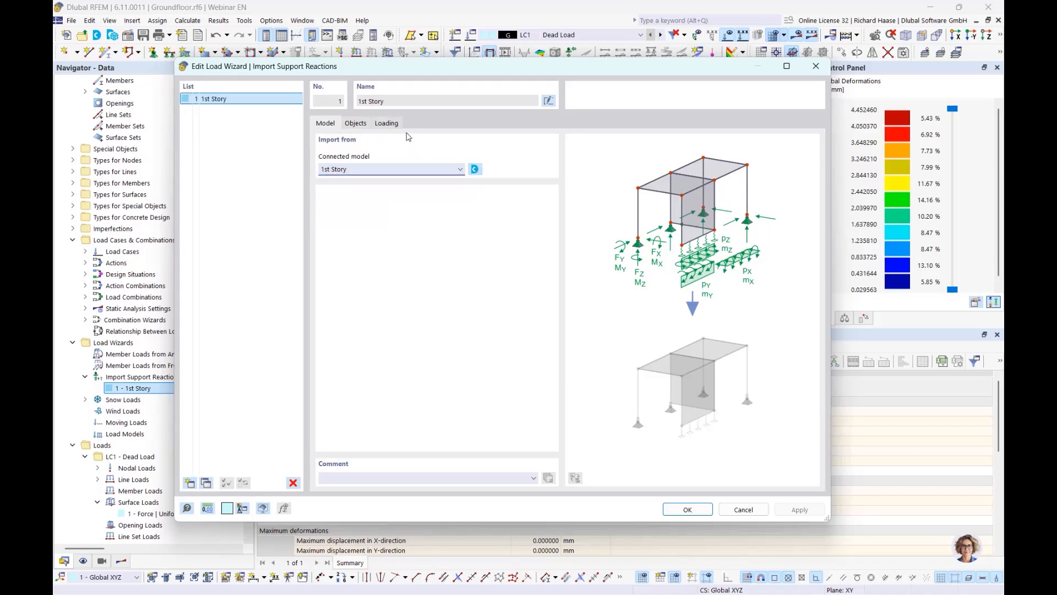
- Switch the wizard's object connection type to Manually to inspect its node and line options, and restore Free loads
left_click(355, 123)
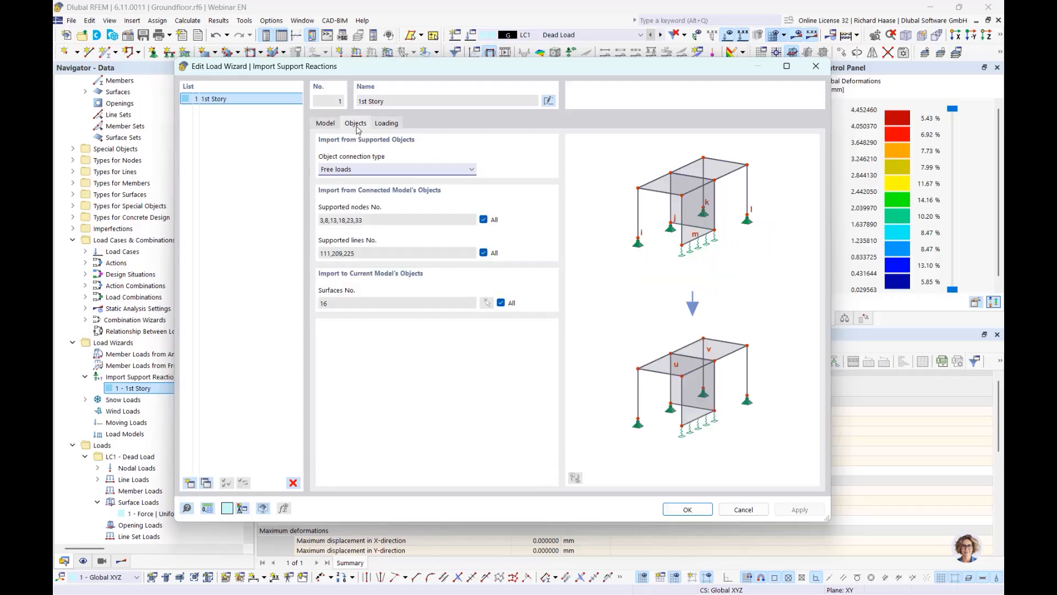
left_click(388, 171)
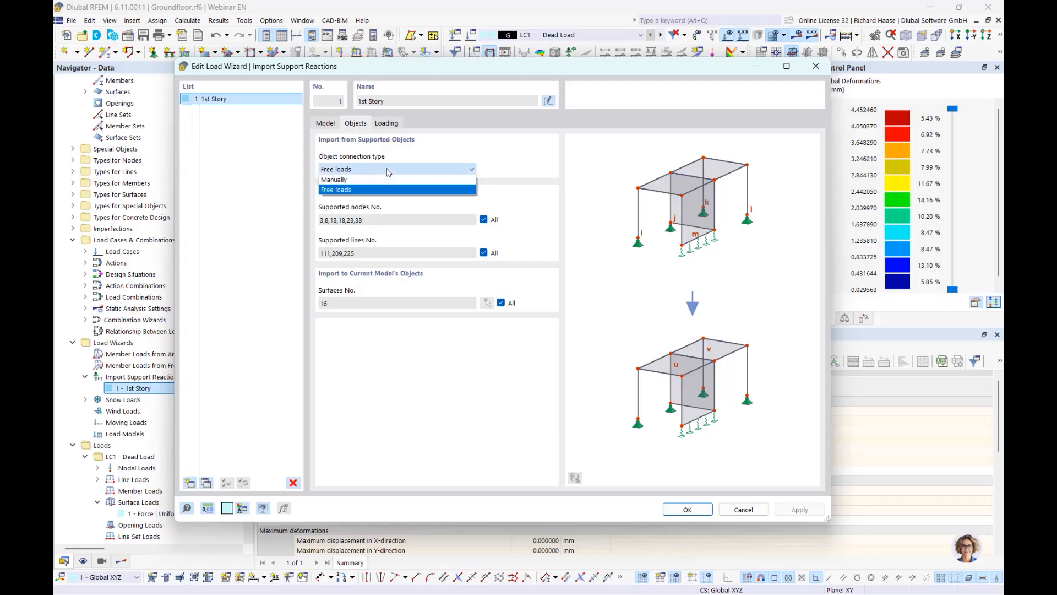
left_click(348, 182)
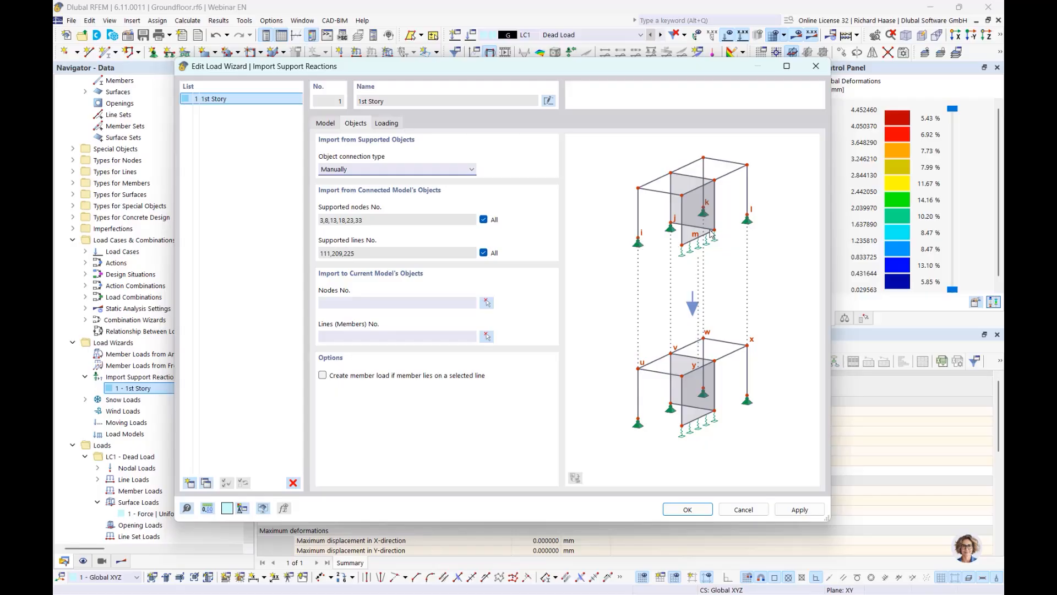
left_click(338, 302)
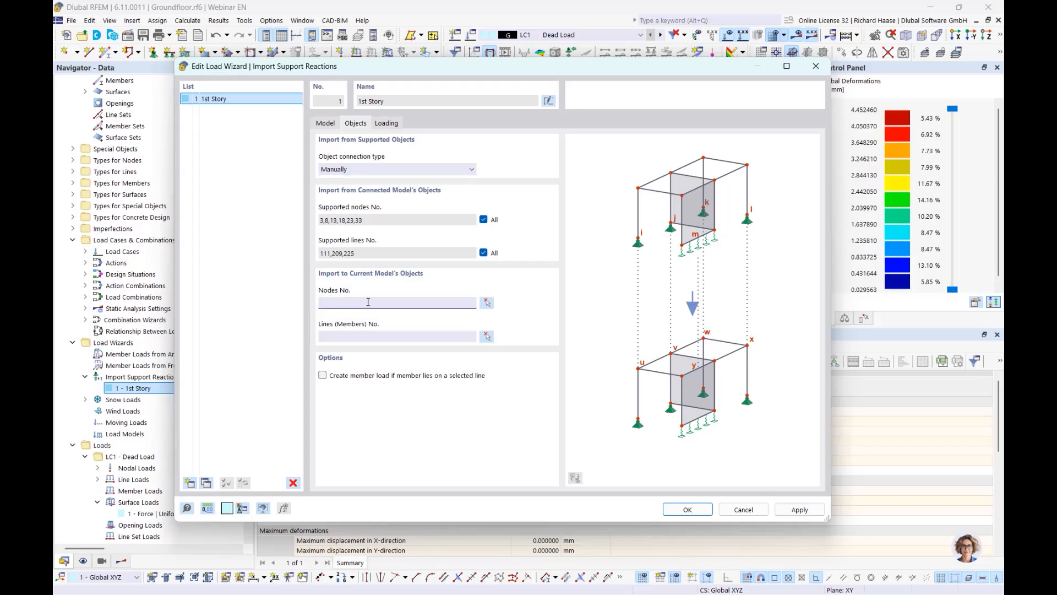
left_click(462, 172)
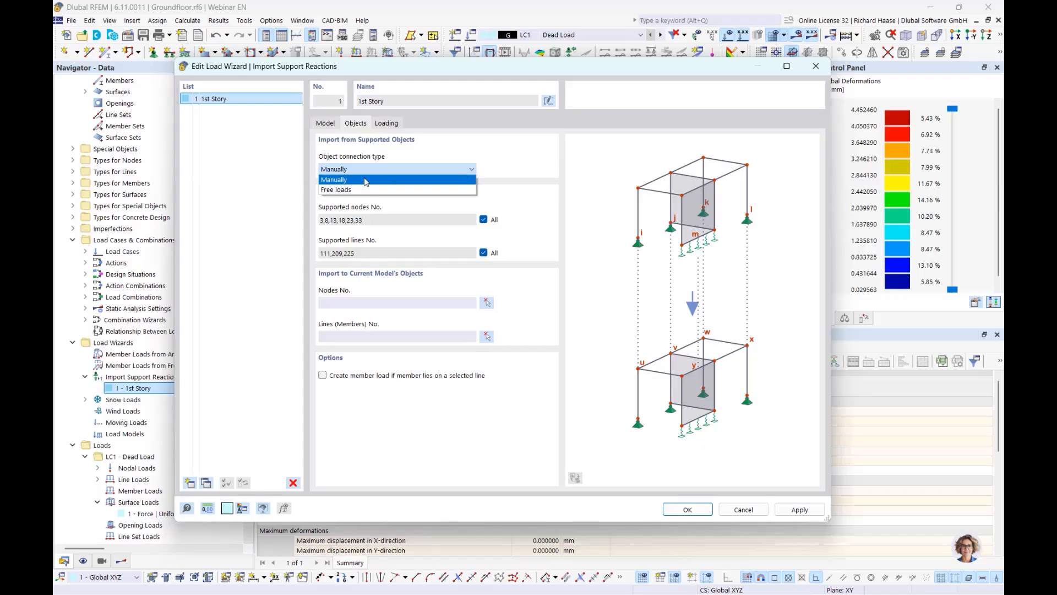
left_click(338, 191)
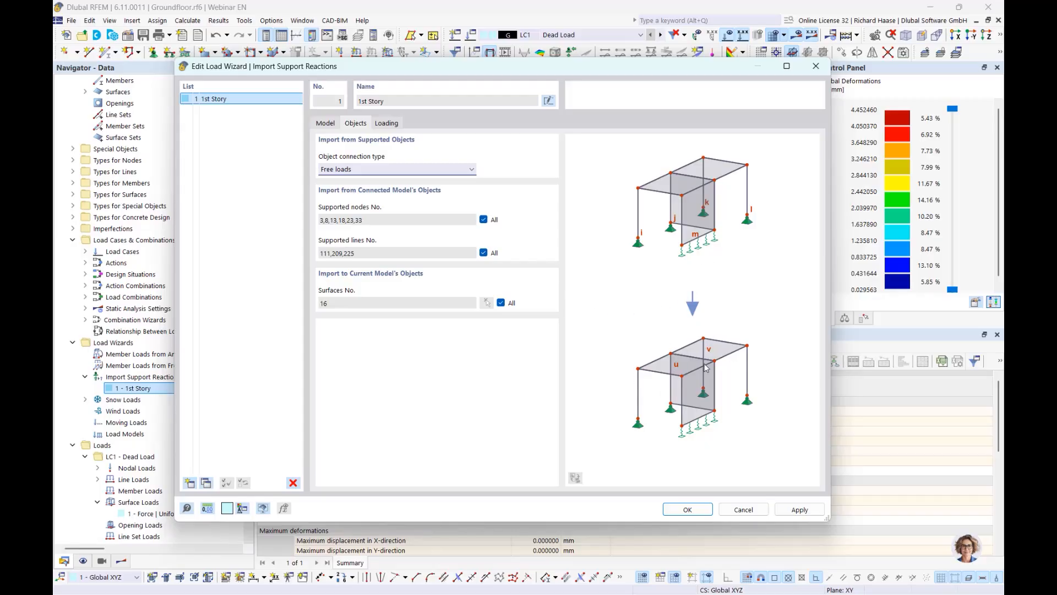
- Set the wizard's loading connection type to Manually and inspect the source loadings available for the first connection, keeping LC1
left_click(392, 124)
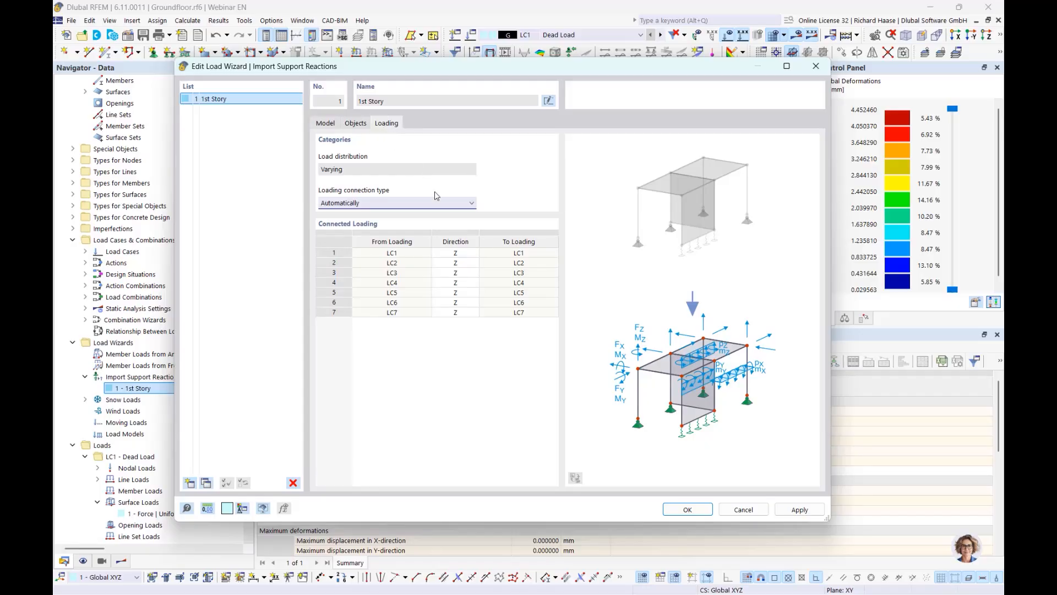
left_click(388, 208)
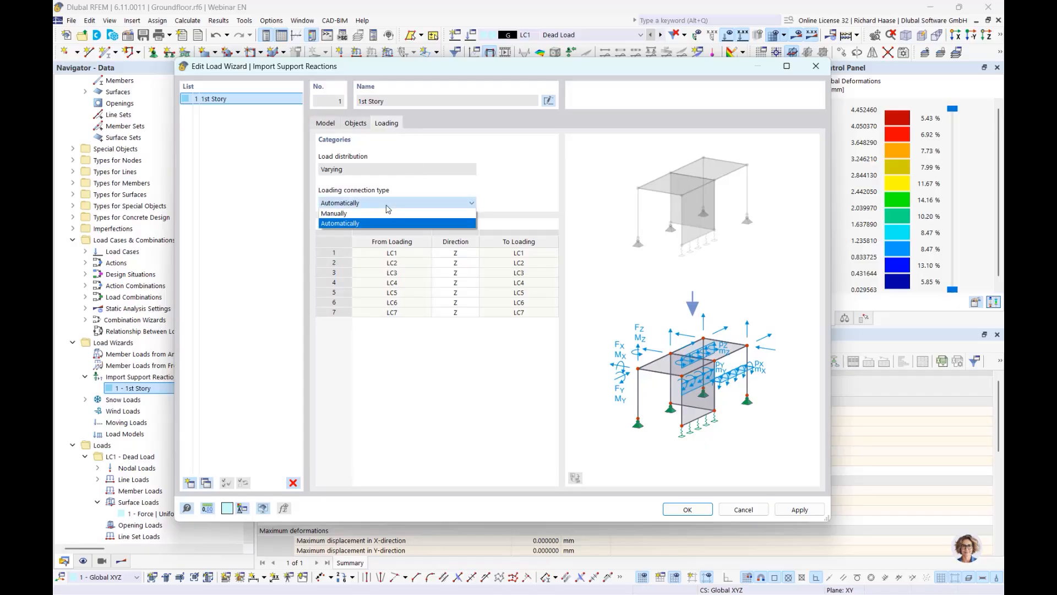
left_click(353, 215)
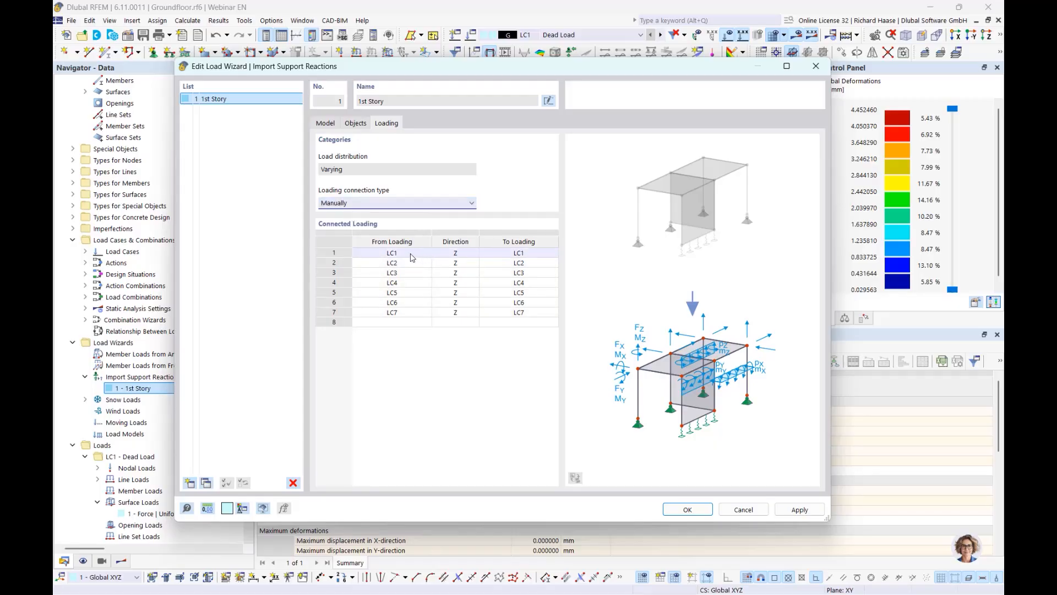
left_click(411, 257)
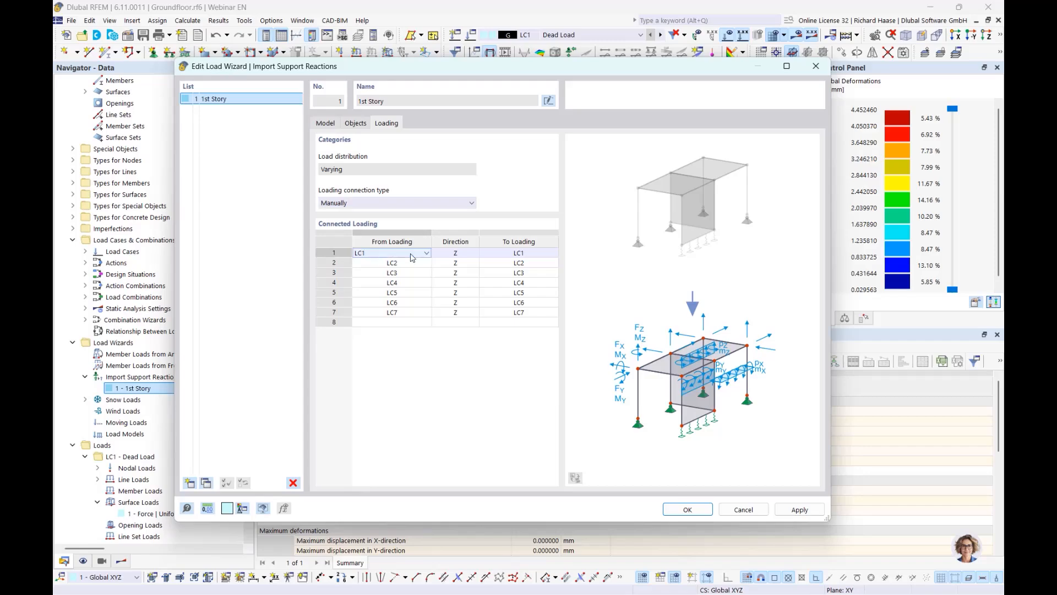
left_click(426, 253)
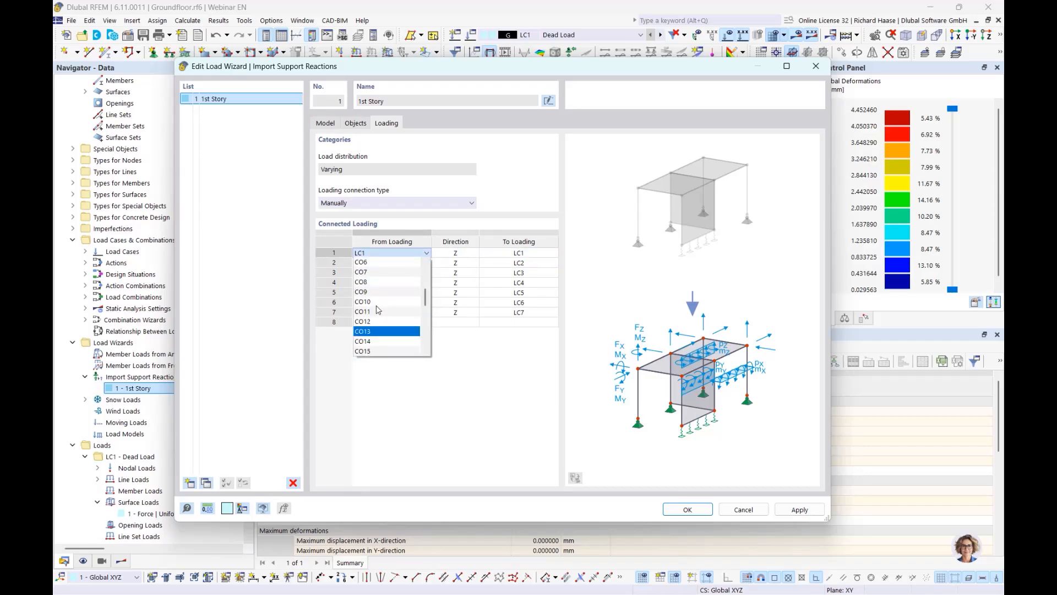
scroll(366, 325, "up", 2)
left_click(447, 286)
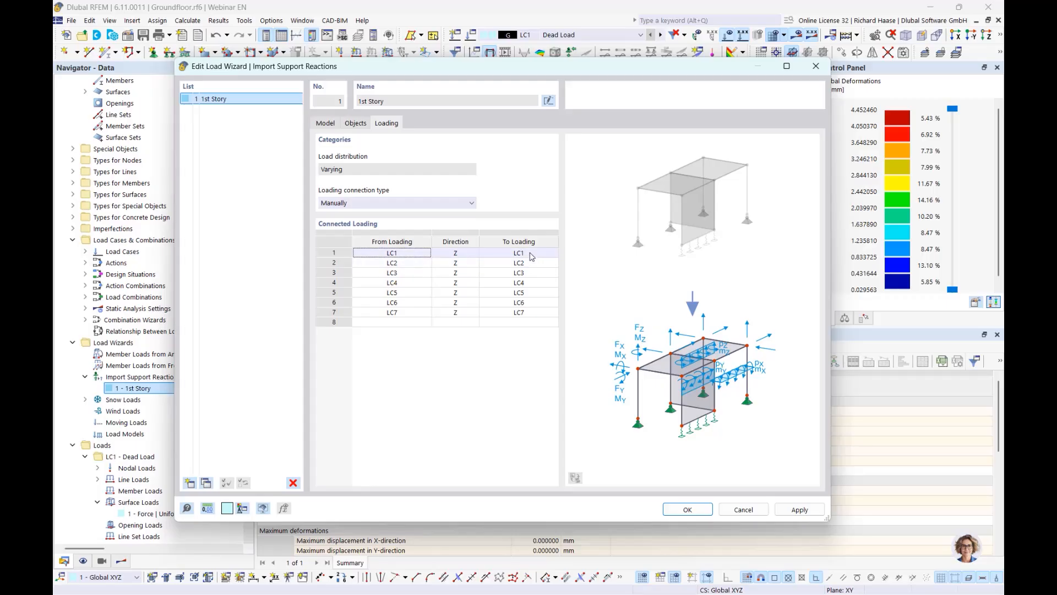
- Inspect the direction options for the first connected loading, keeping Z, and close the load wizard without saving changes
left_click(474, 257)
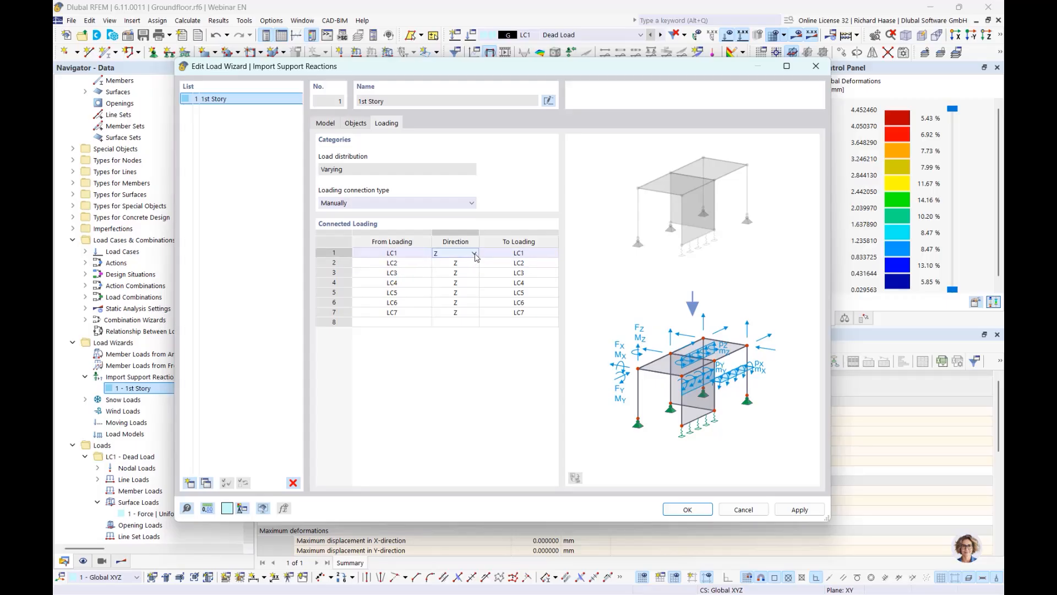
left_click(475, 257)
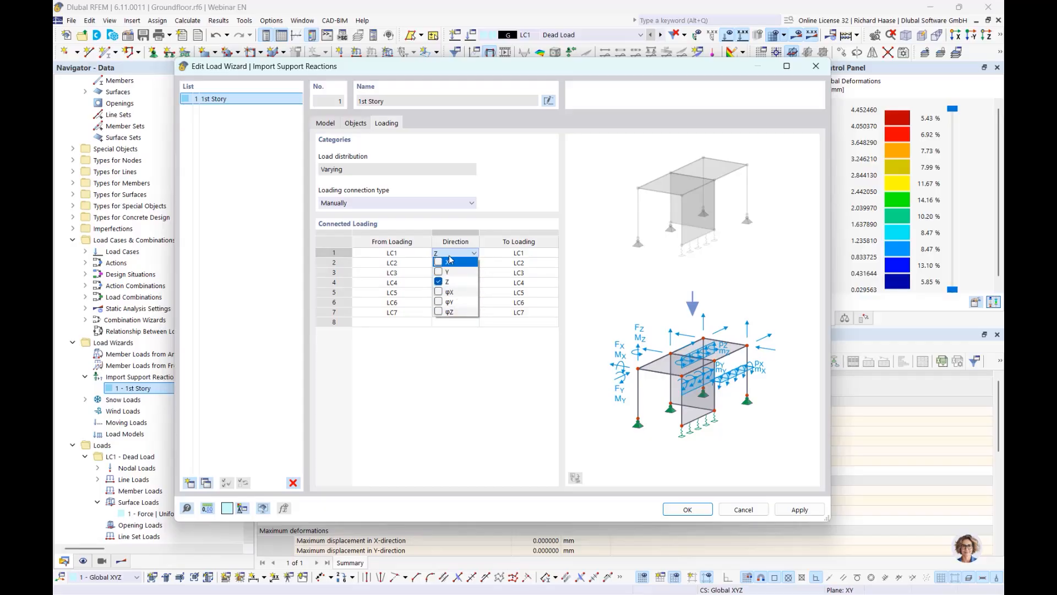
left_click(494, 222)
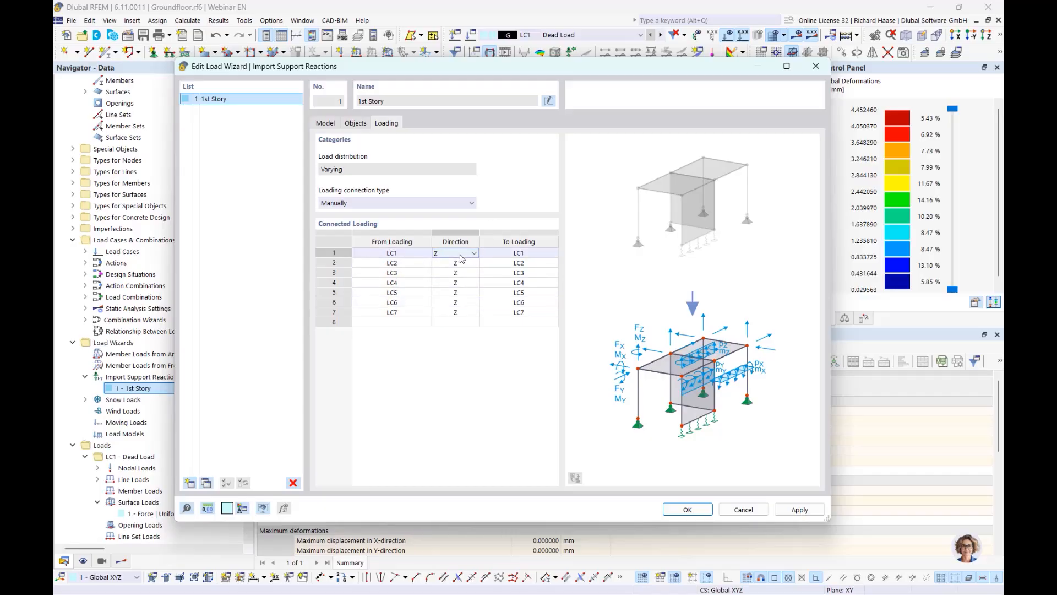
left_click(816, 66)
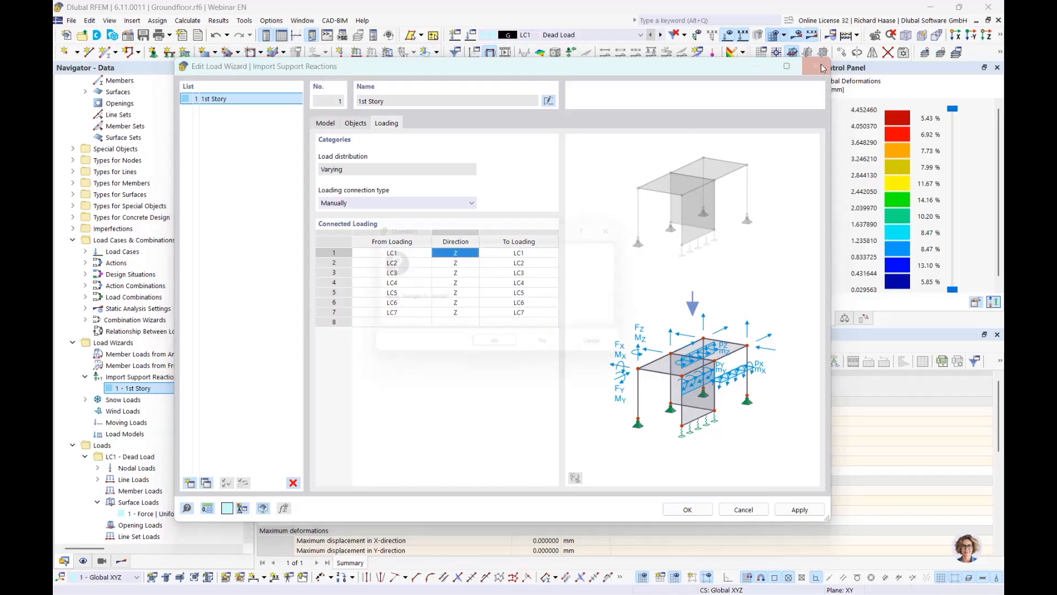
left_click(556, 350)
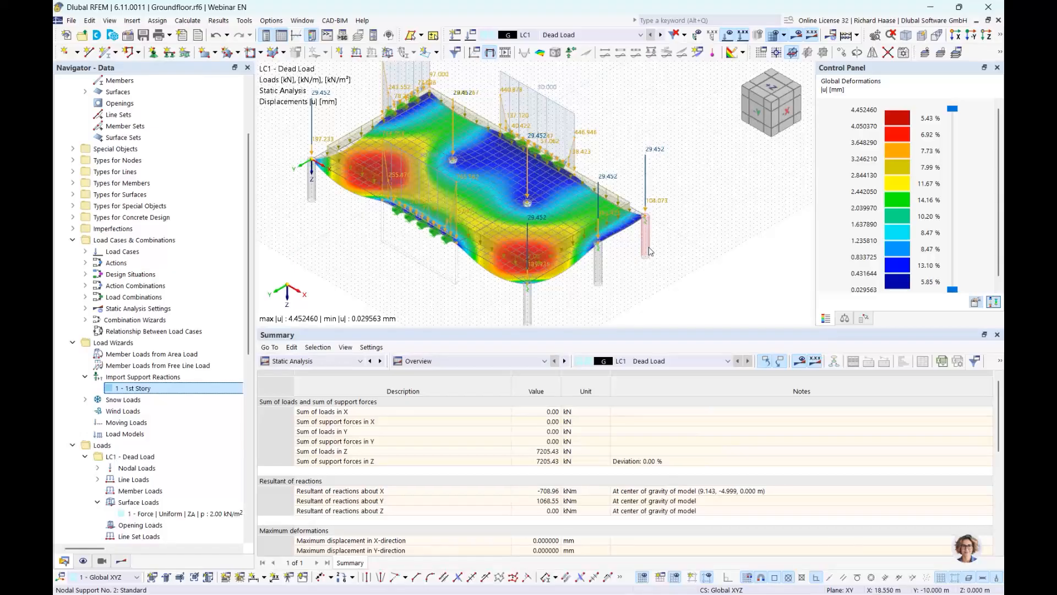
- Examine the imported free concentrated loads No. 7 and No. 9 of LC1 in a widened navigator
scroll(159, 410, "down", 4)
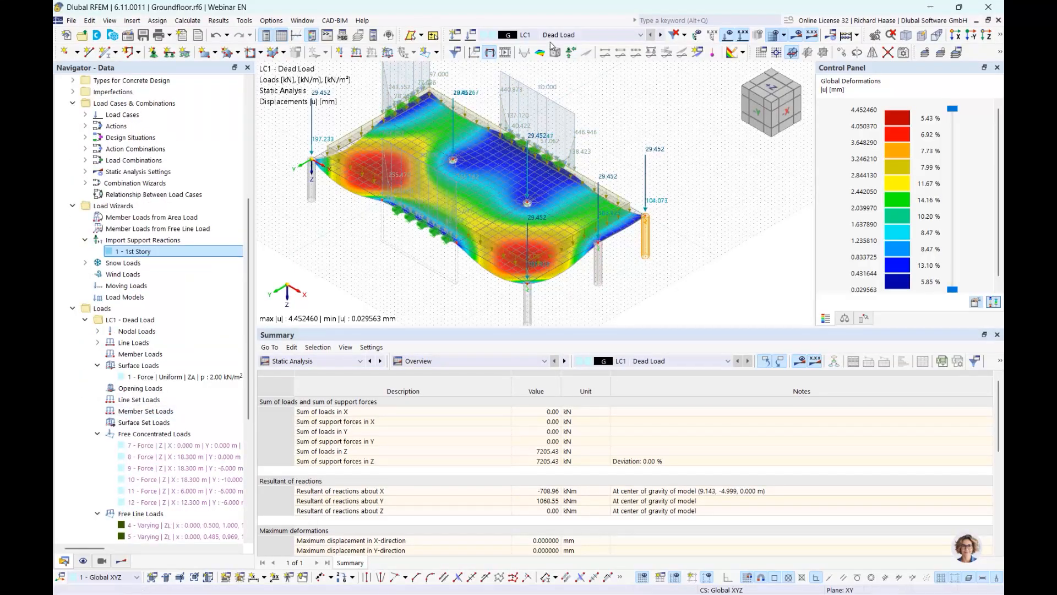
scroll(193, 427, "down", 3)
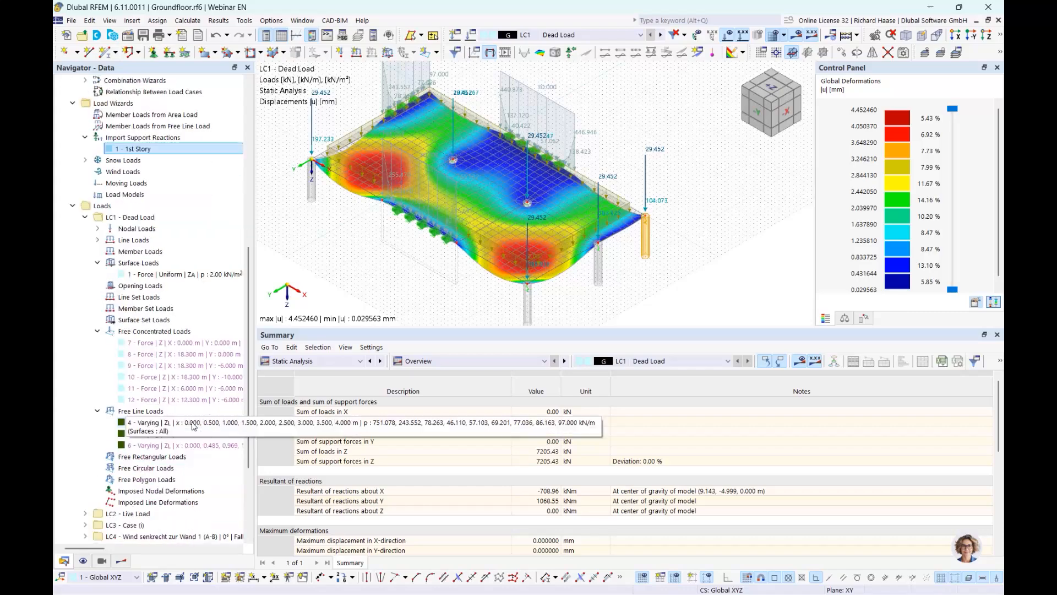
left_click(199, 344)
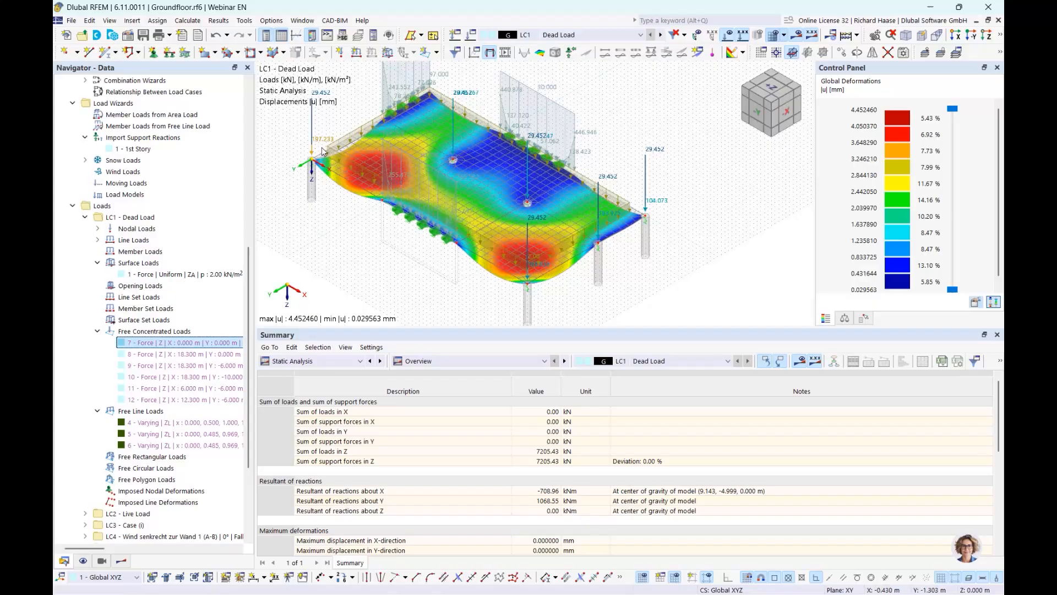
scroll(317, 147, "up", 5)
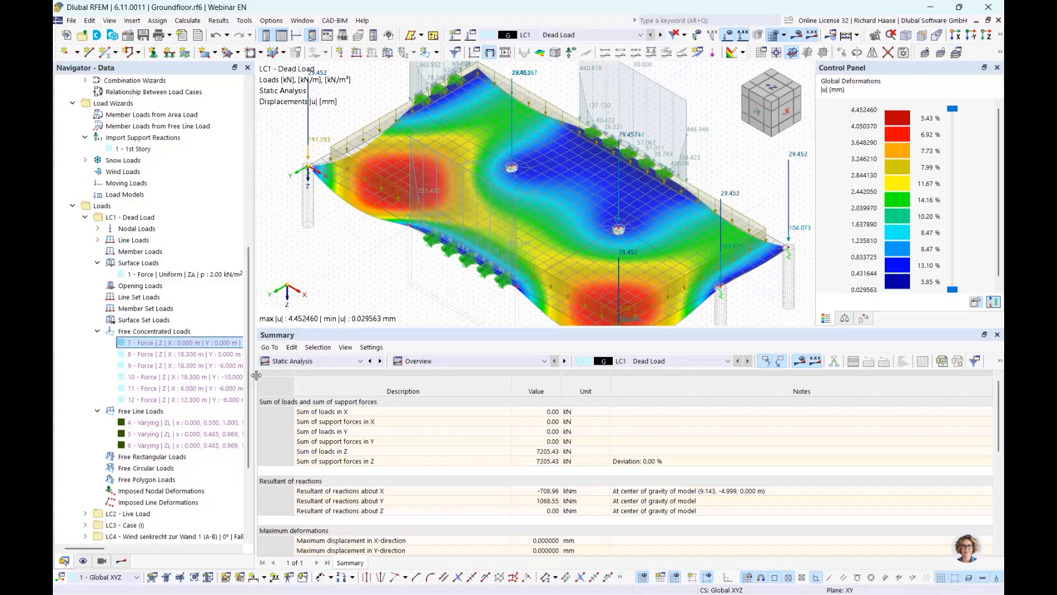
left_click_drag(256, 375, 384, 374)
left_click(278, 365)
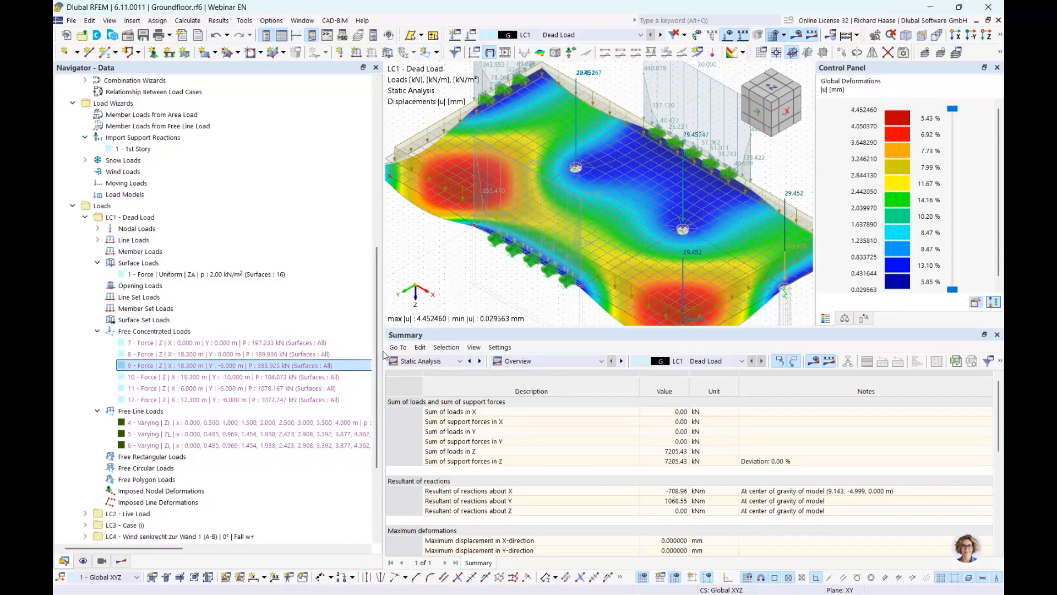
left_click_drag(384, 355, 320, 336)
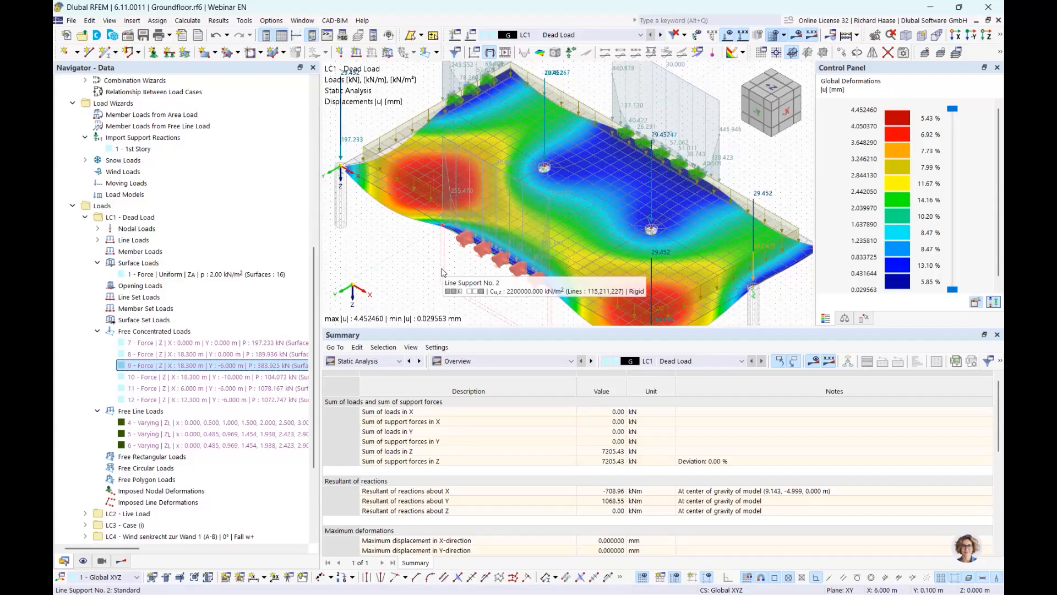
- Open free concentrated load No. 7, inspect its parameters and the Cancel Generated State option, and close it unchanged
left_click(215, 344)
right_click(215, 344)
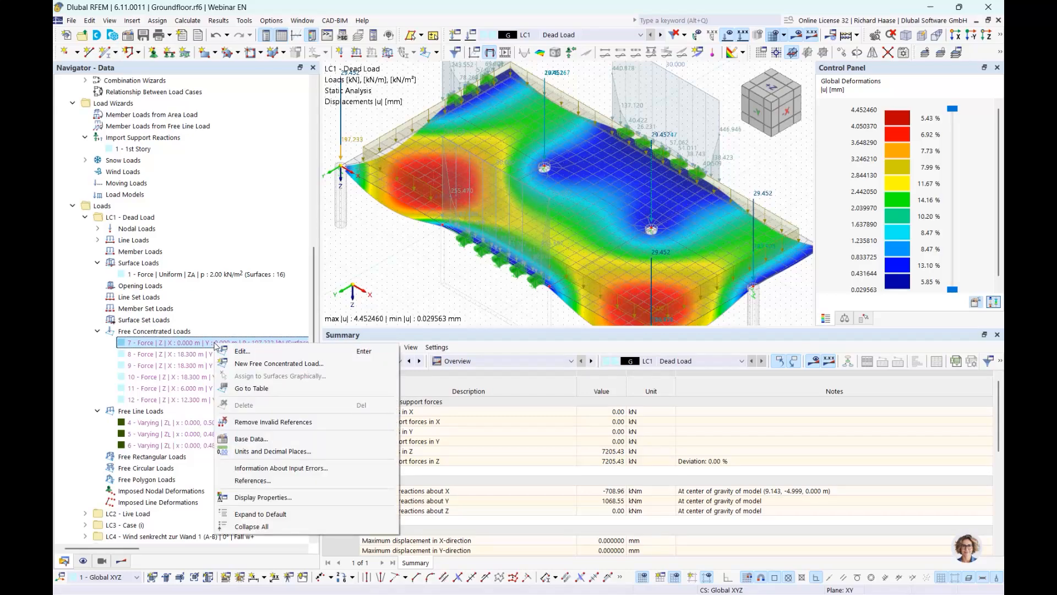
double_click(214, 345)
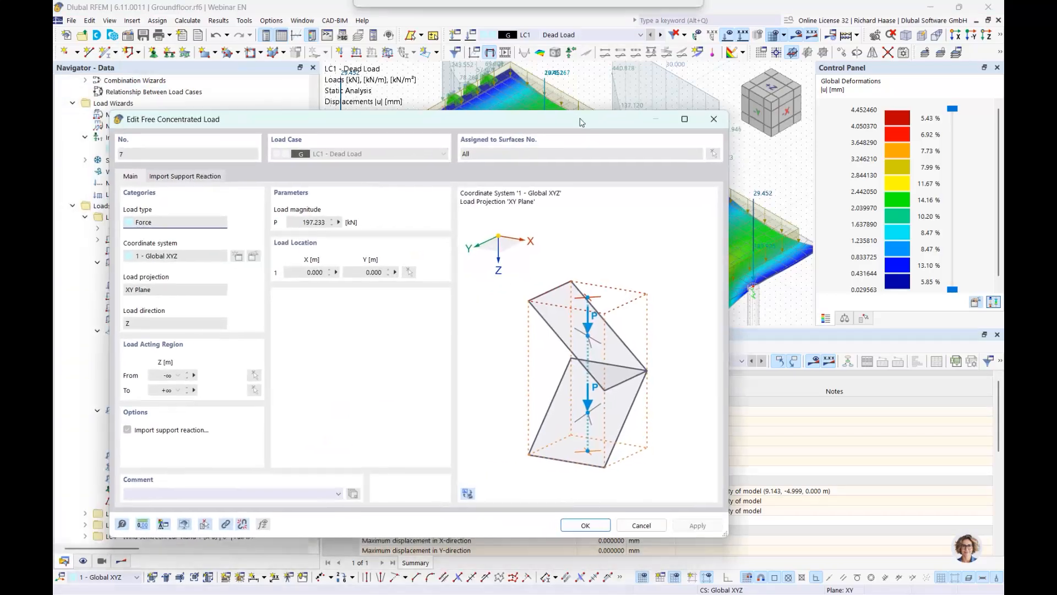
left_click_drag(555, 124, 674, 230)
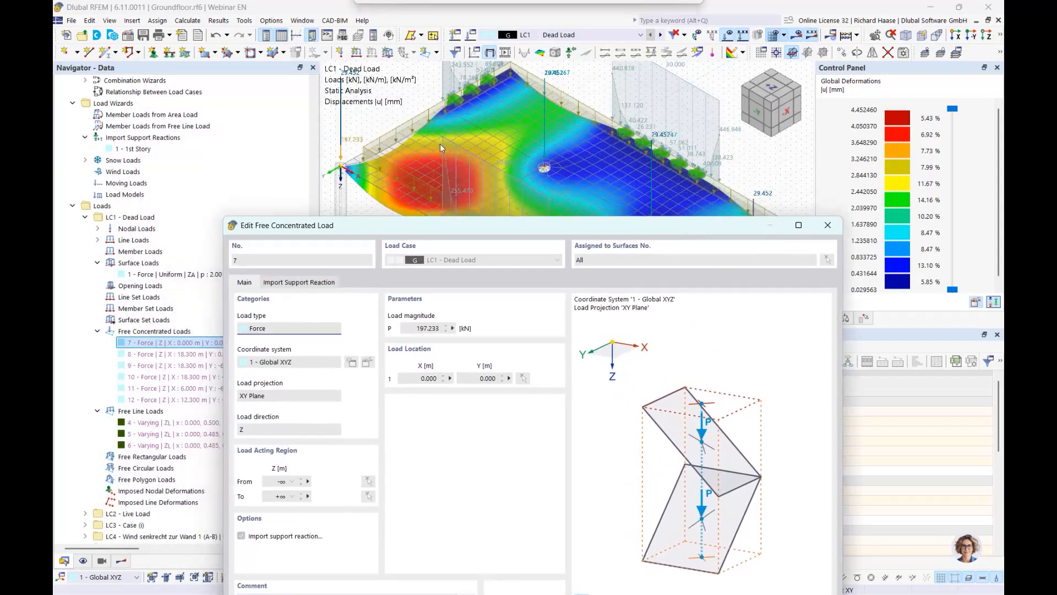
left_click_drag(497, 225, 470, 81)
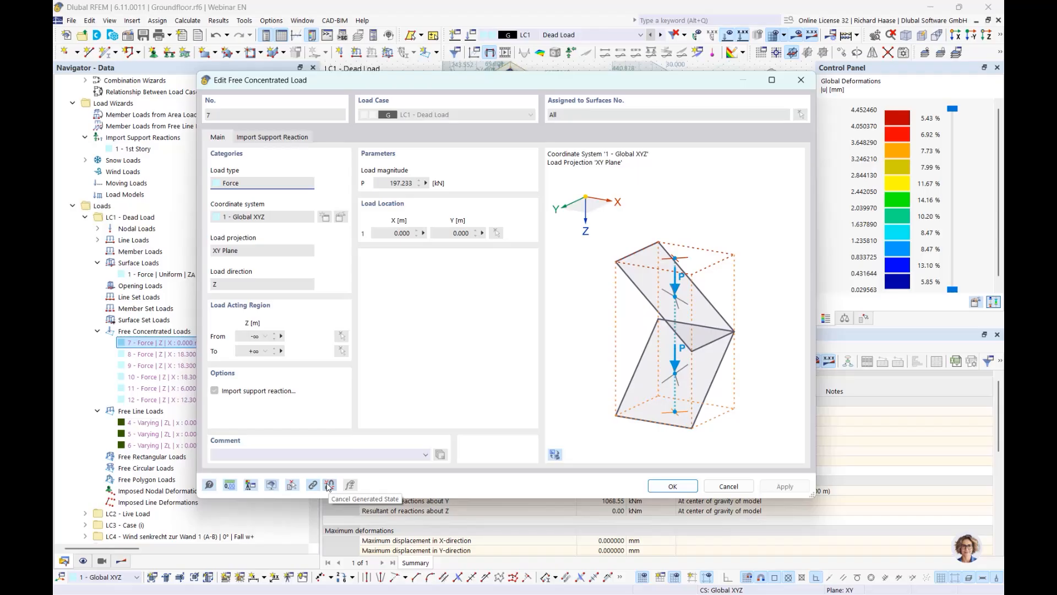
left_click(801, 80)
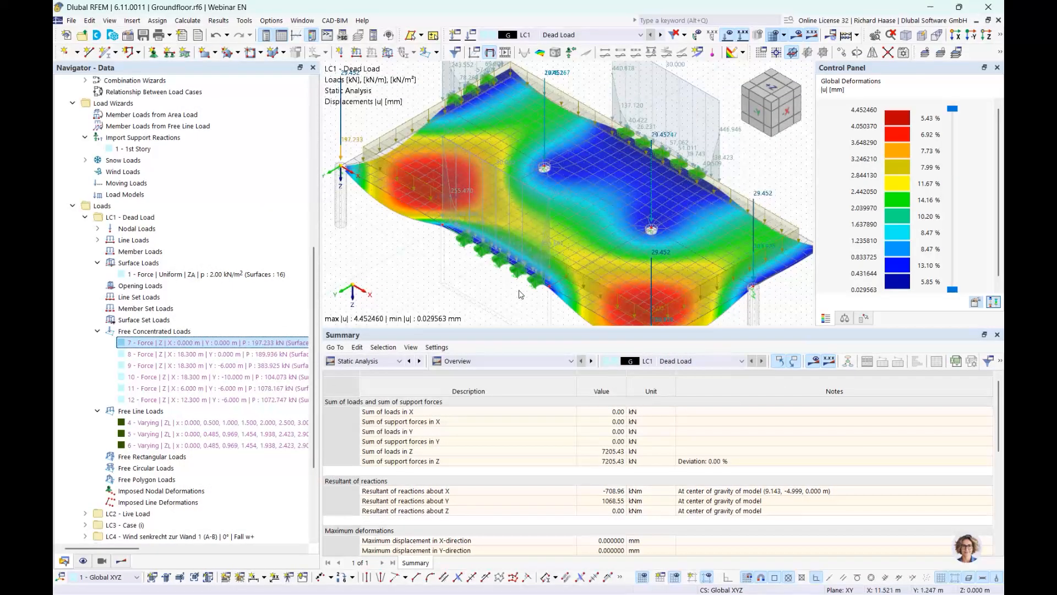
- Collapse the Groundfloor model's data tree and switch to Building Model - Rigid
left_click_drag(563, 328, 561, 341)
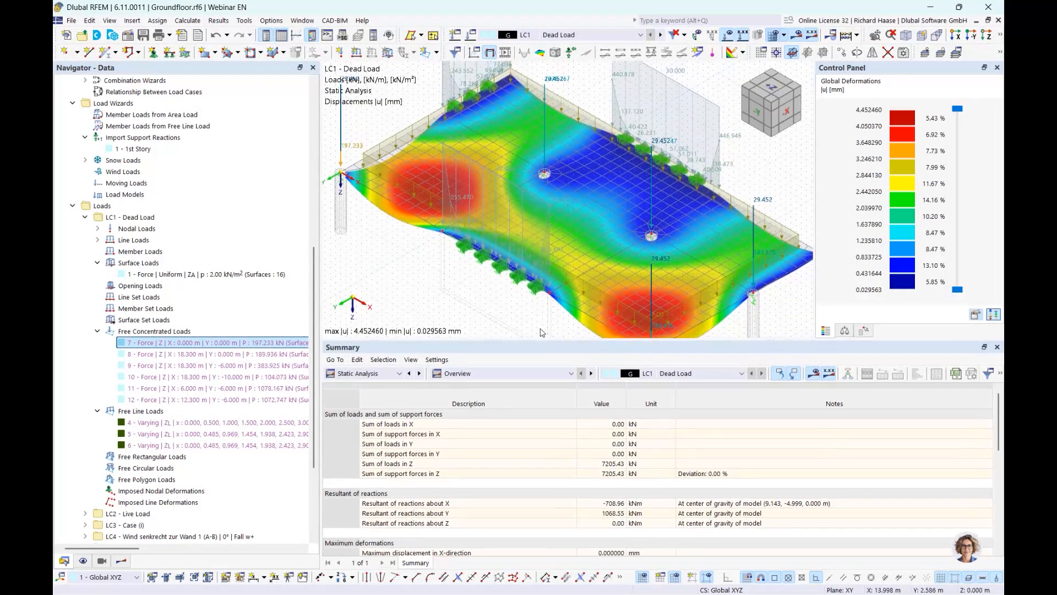
middle_click_drag(545, 330, 532, 243)
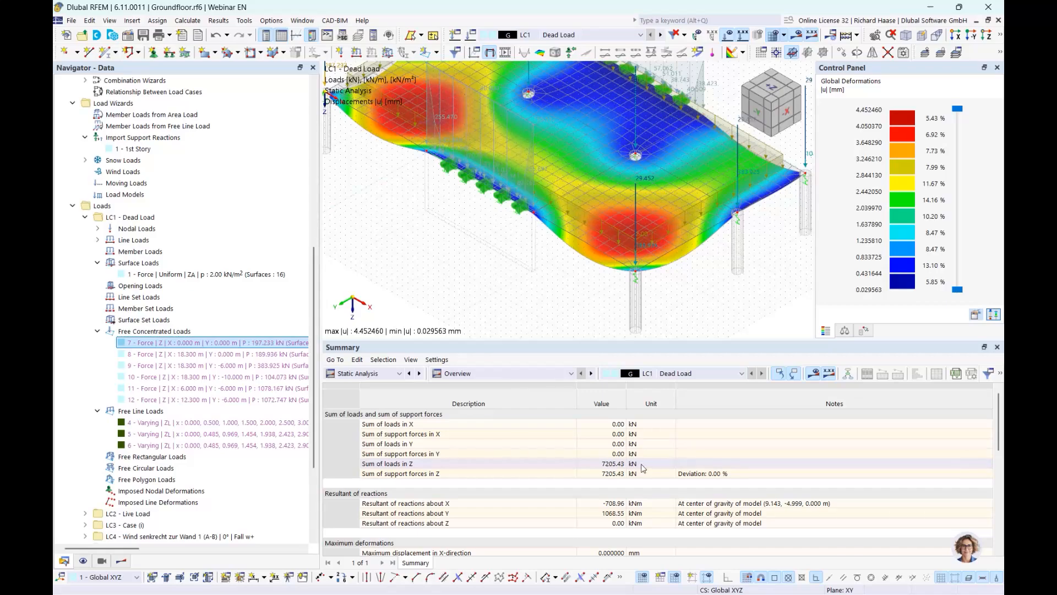
scroll(178, 174, "up", 10)
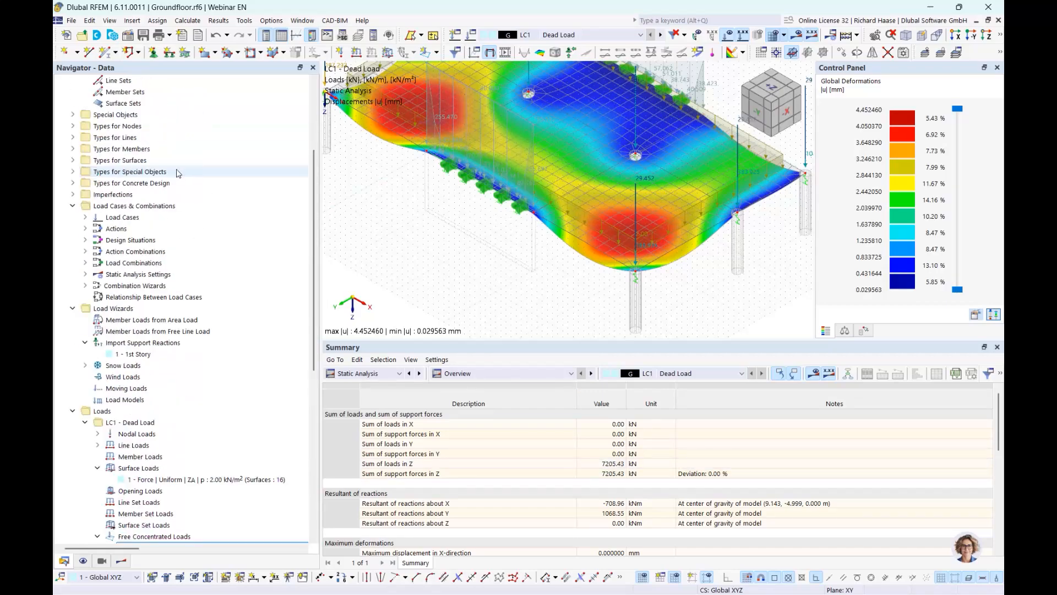
left_click(60, 103)
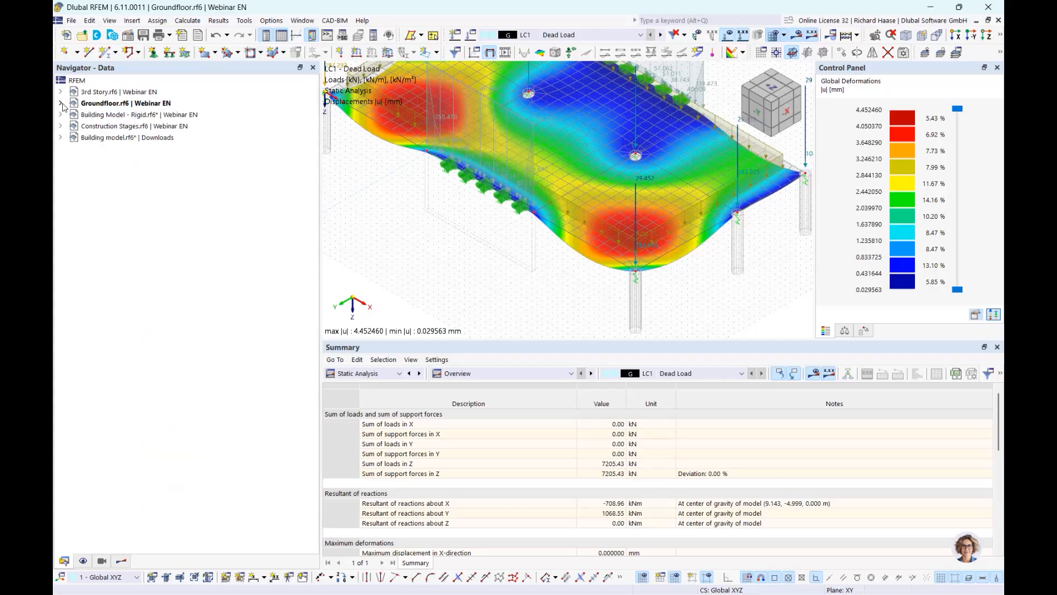
left_click(154, 115)
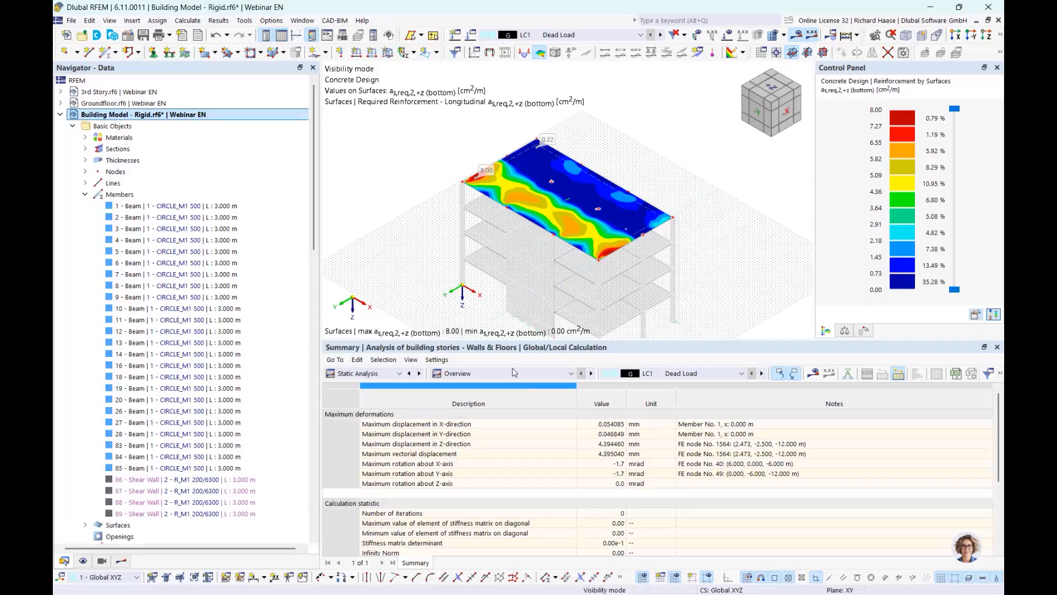
- Show the Centers of Mass and Rigidity results by stories and check the cumulative mass of story 0
left_click(481, 374)
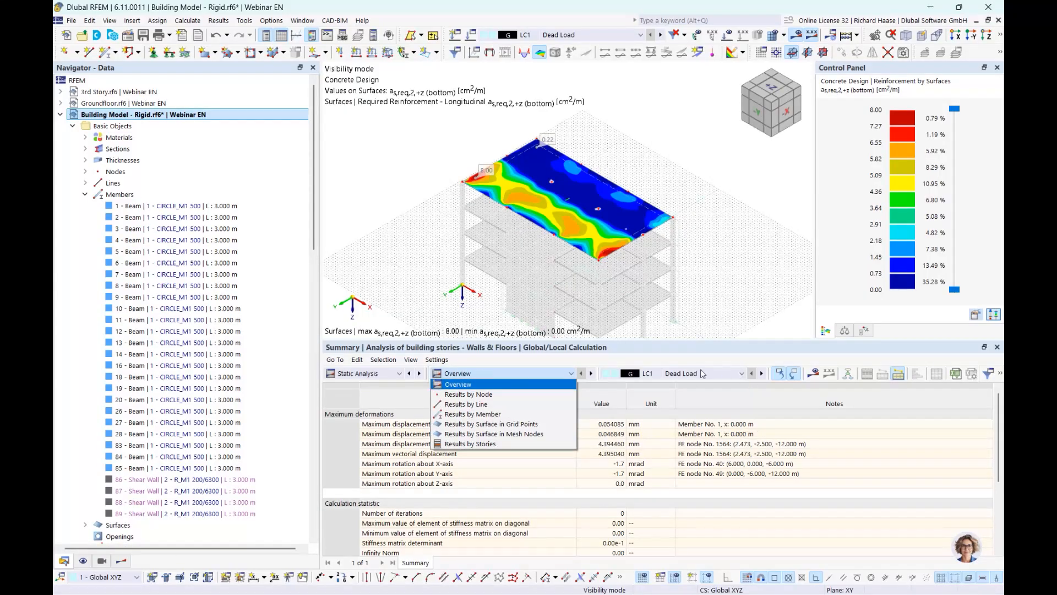
left_click(497, 444)
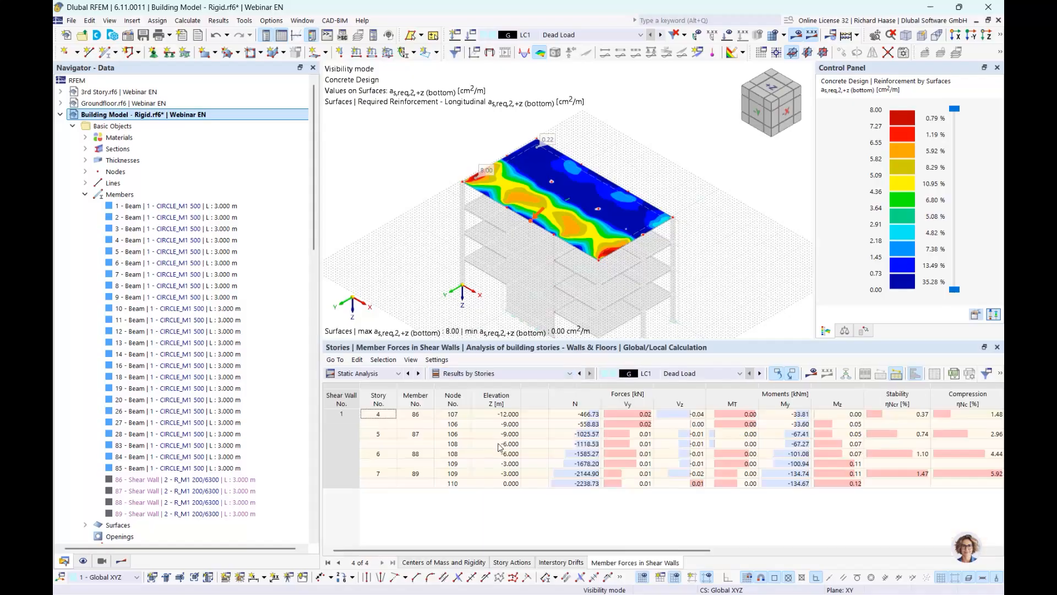
left_click(458, 562)
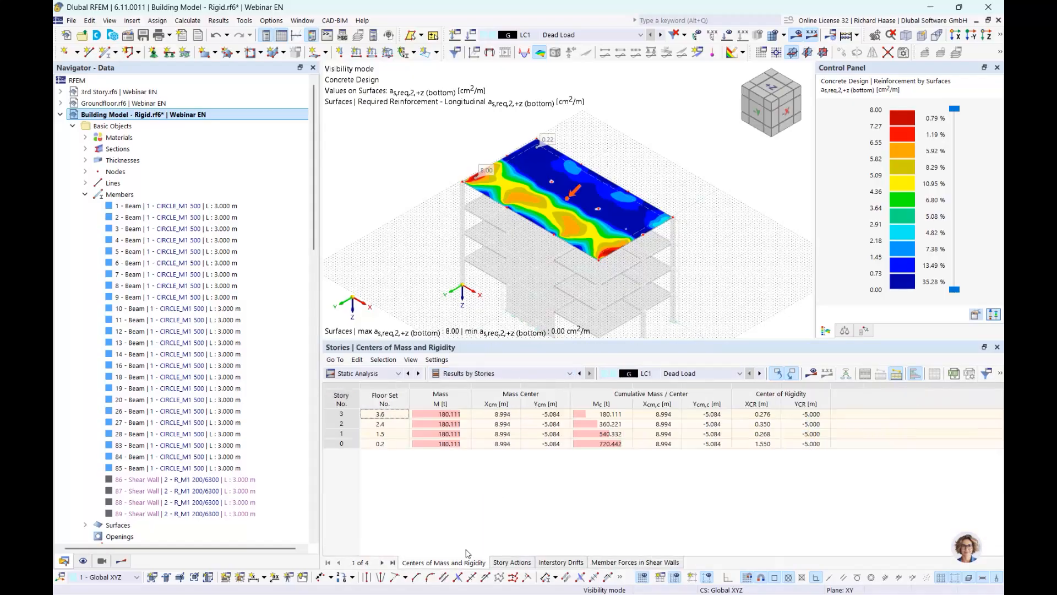
left_click(607, 443)
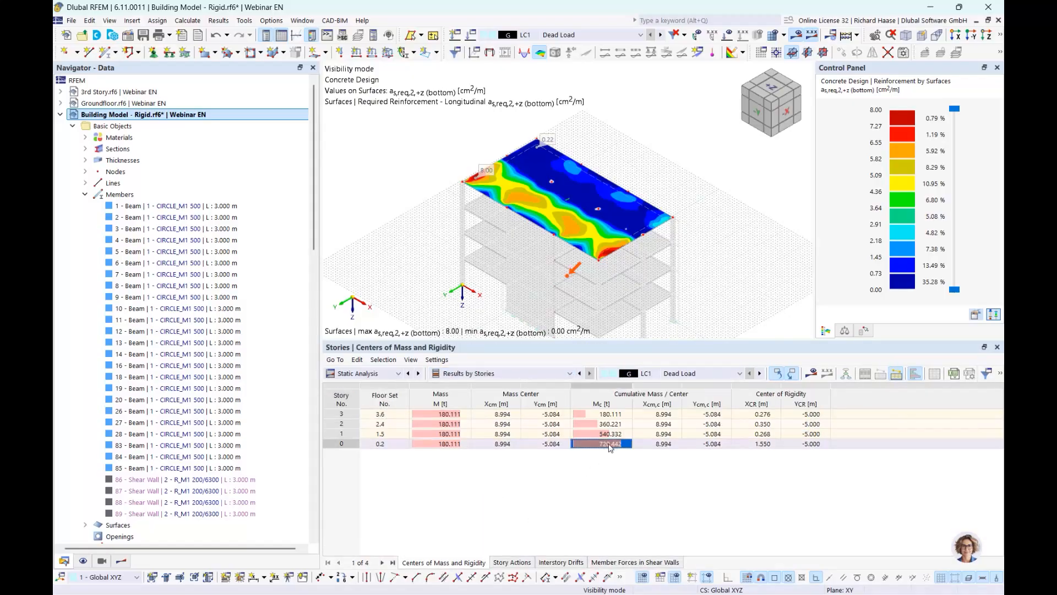
- Cancel the visibility mode so that the whole rigid building model is displayed
middle_click_drag(690, 267, 670, 216)
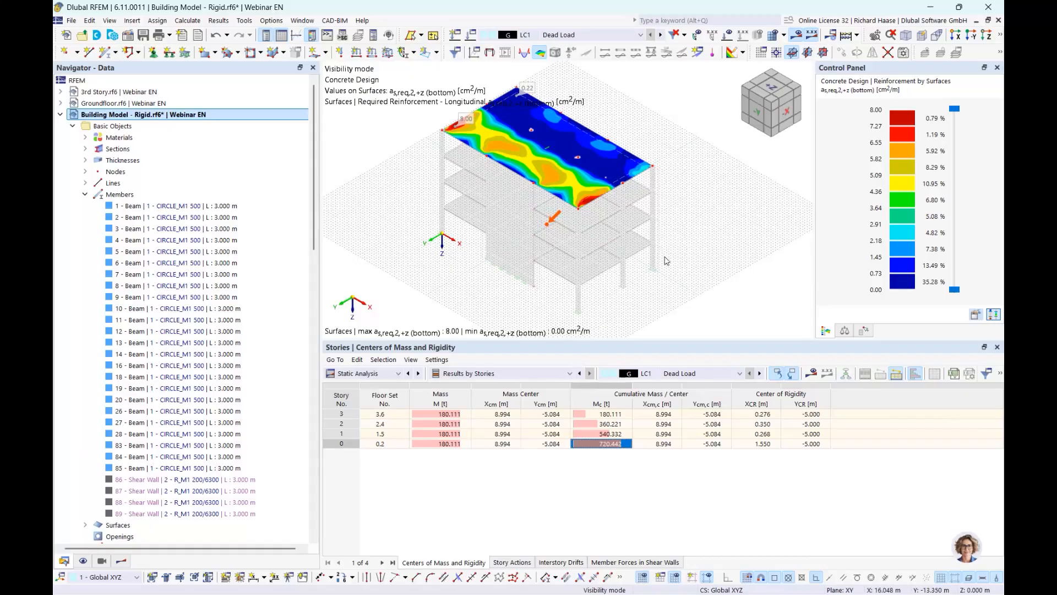
left_click(1000, 34)
left_click(919, 52)
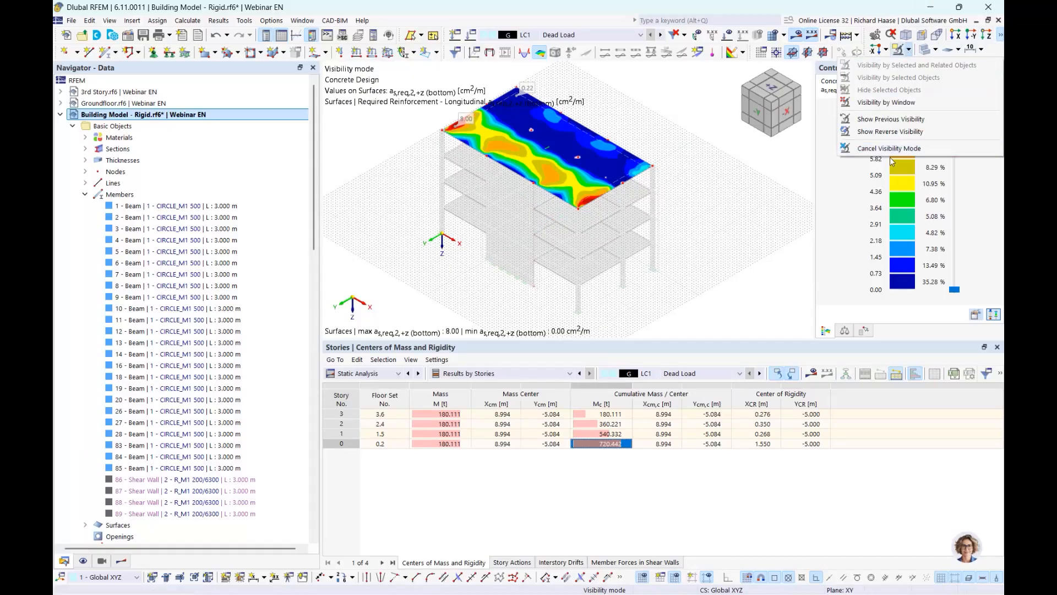
left_click(894, 149)
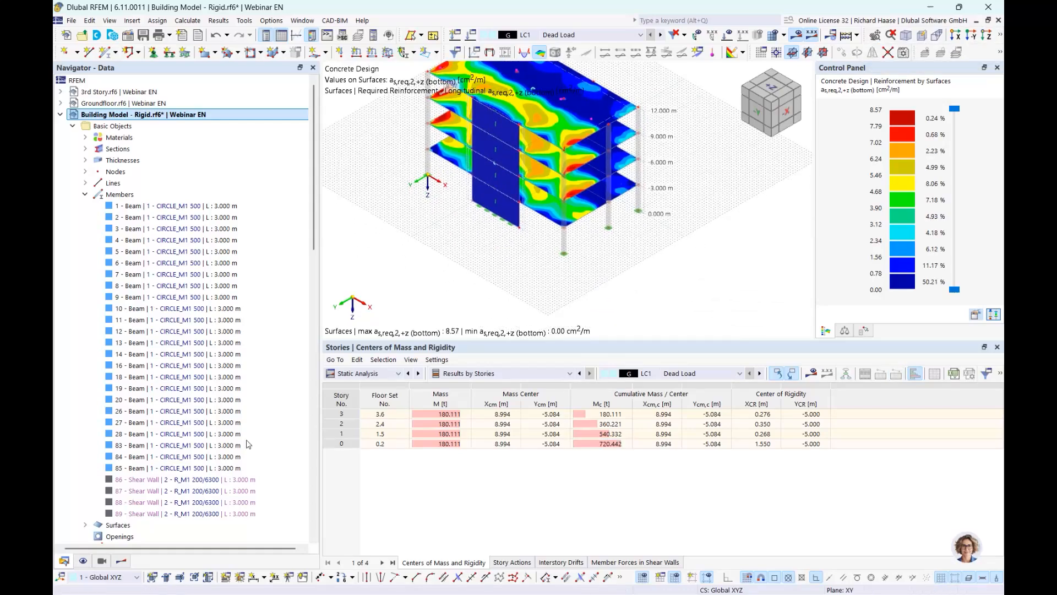
- Switch the displayed results from Concrete Design to Static Analysis
left_click(121, 562)
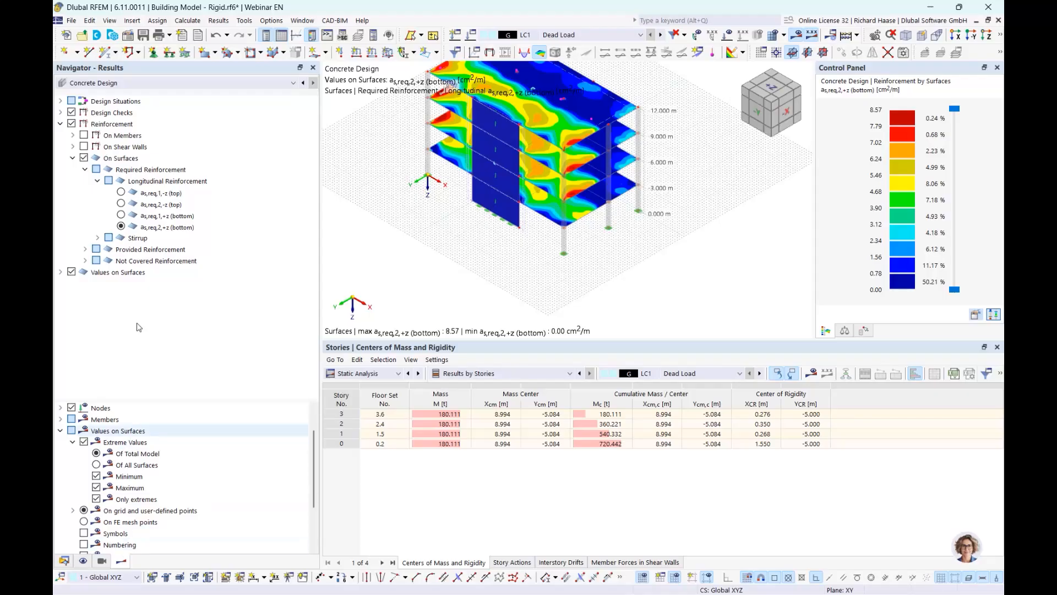
left_click(105, 83)
left_click(102, 94)
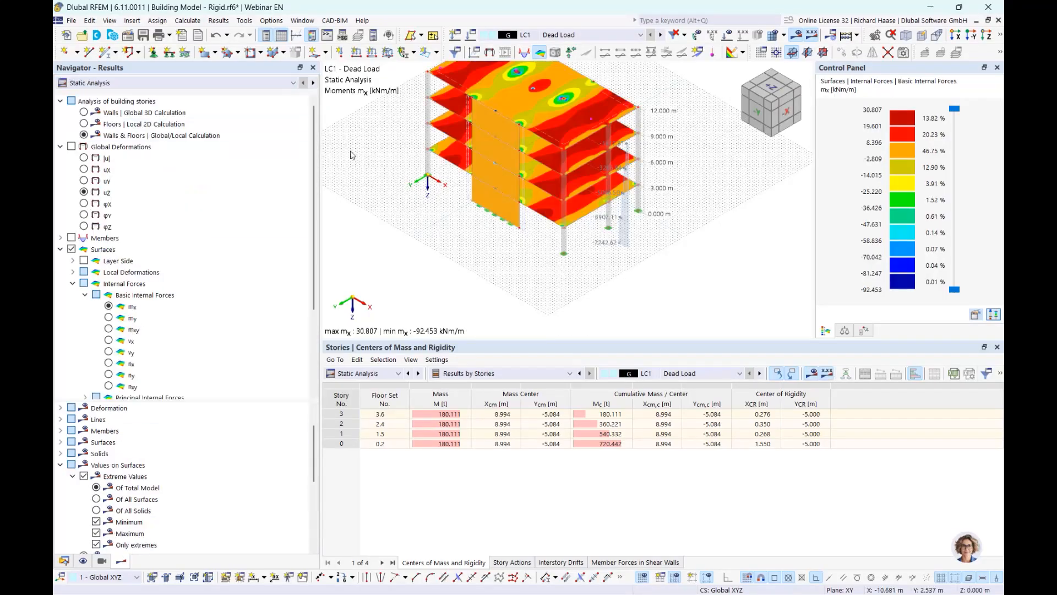
- Expand the forces of the Vertical Result Lines and select FZ for display
scroll(163, 194, "down", 3)
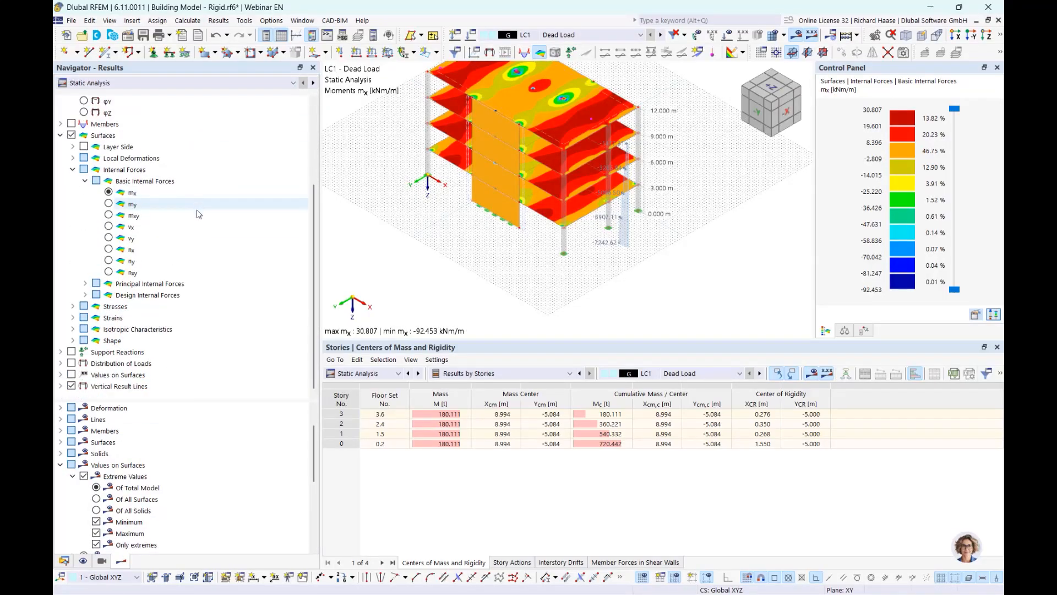
left_click(132, 388)
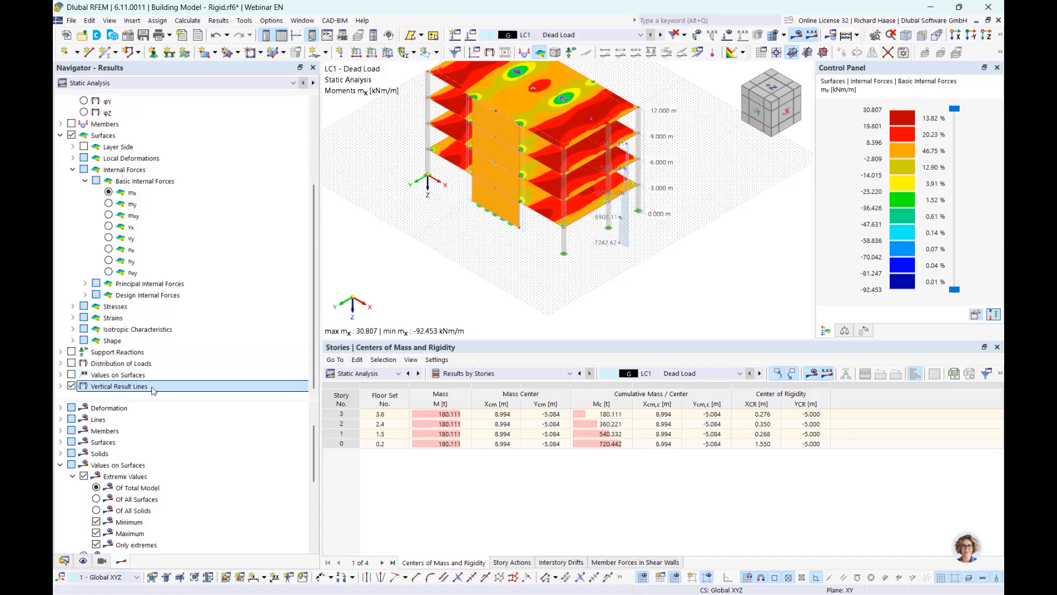
left_click(64, 386)
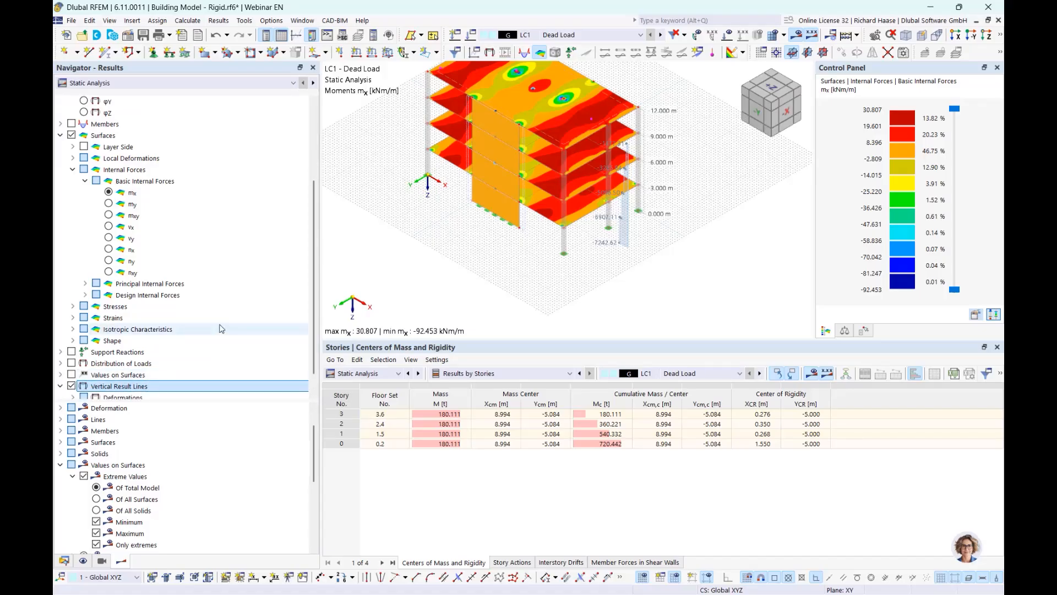
left_click(73, 386)
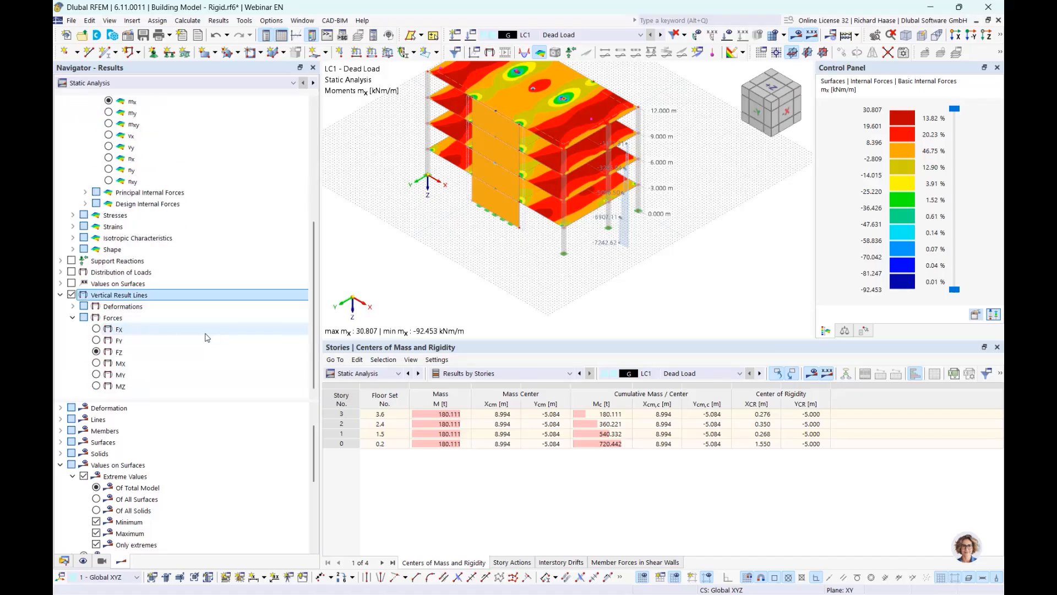
left_click(116, 353)
left_click(102, 355)
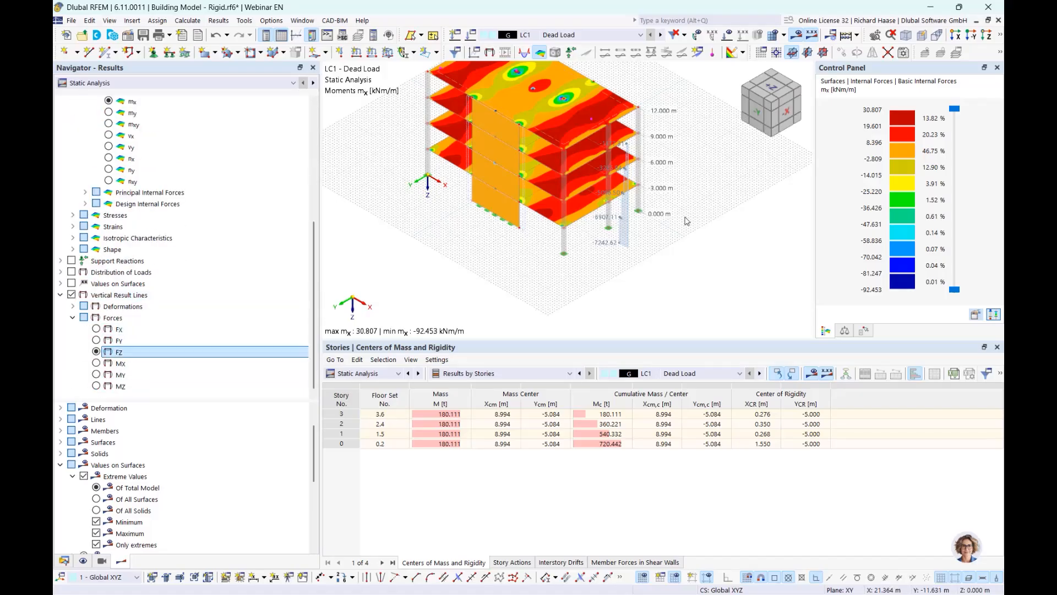
- Inspect the FZ vertical result line down to the building's base and turn off the Vertical Result Lines display
scroll(621, 215, "up", 3)
scroll(621, 215, "down", 5)
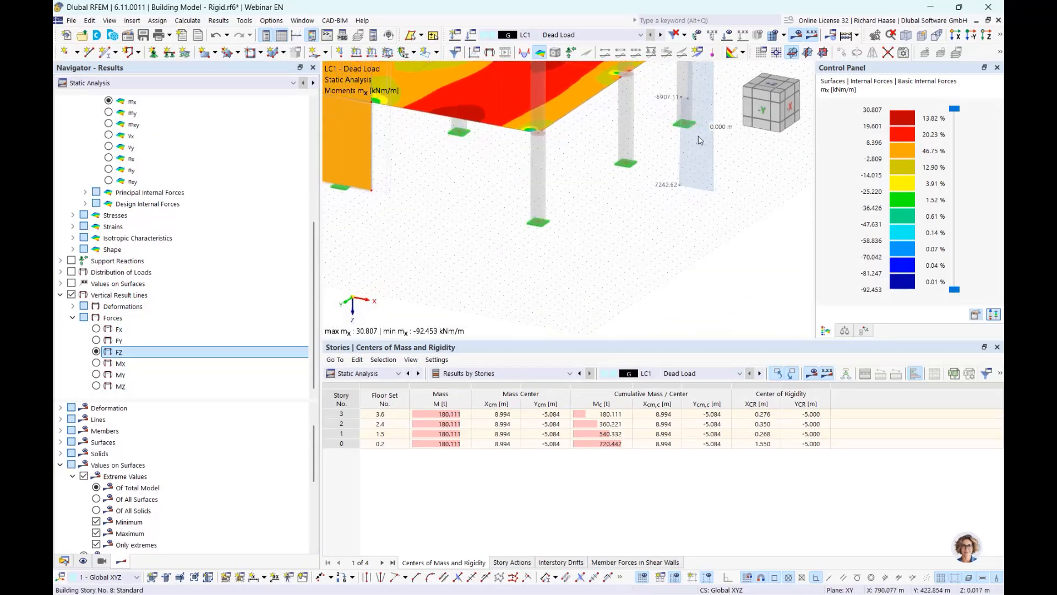
middle_click_drag(517, 277, 531, 130, "ctrl")
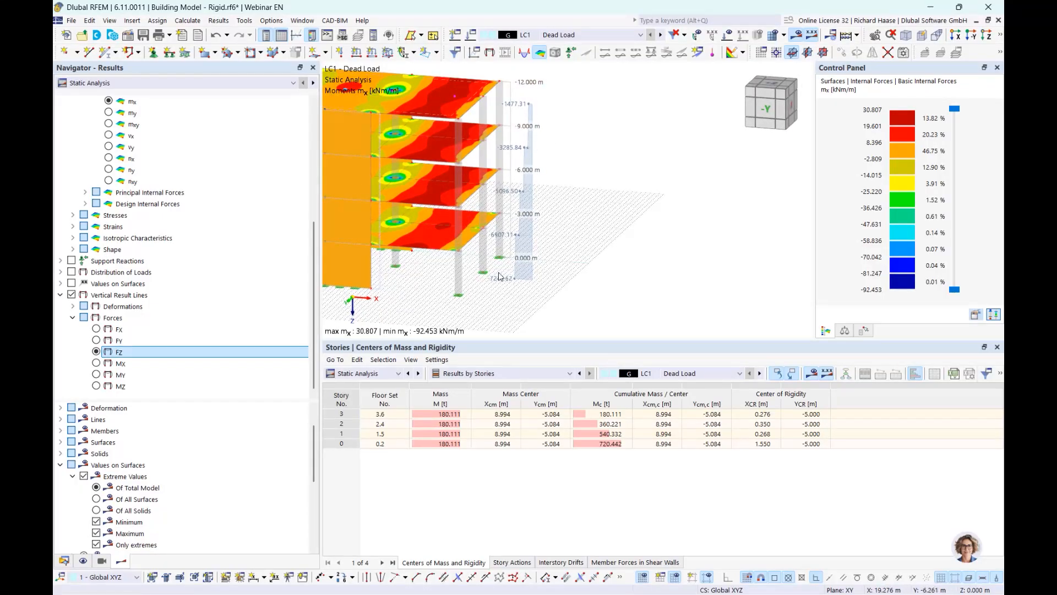
scroll(501, 277, "up", 3)
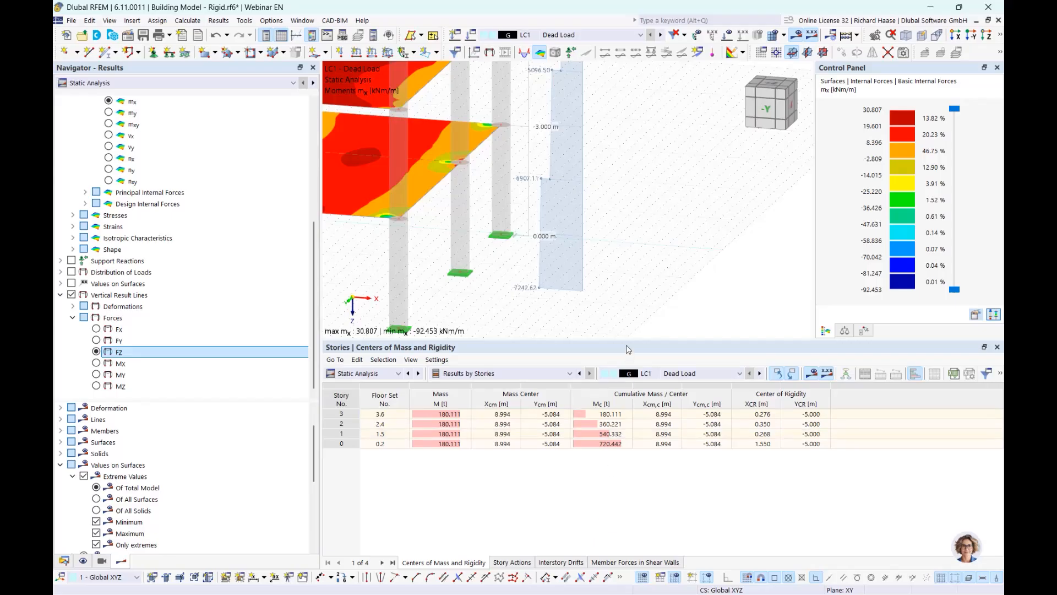
left_click(75, 296)
left_click(72, 295)
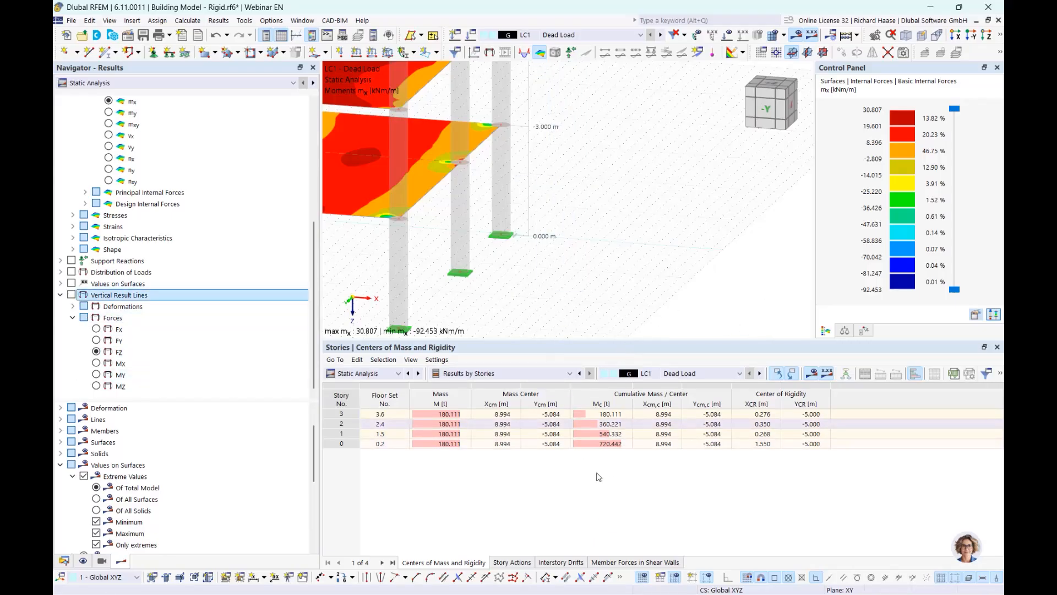
- Review the Story Actions and Interstory Drifts results for LC1, highlighting the X-displacement of story 3
left_click(510, 563)
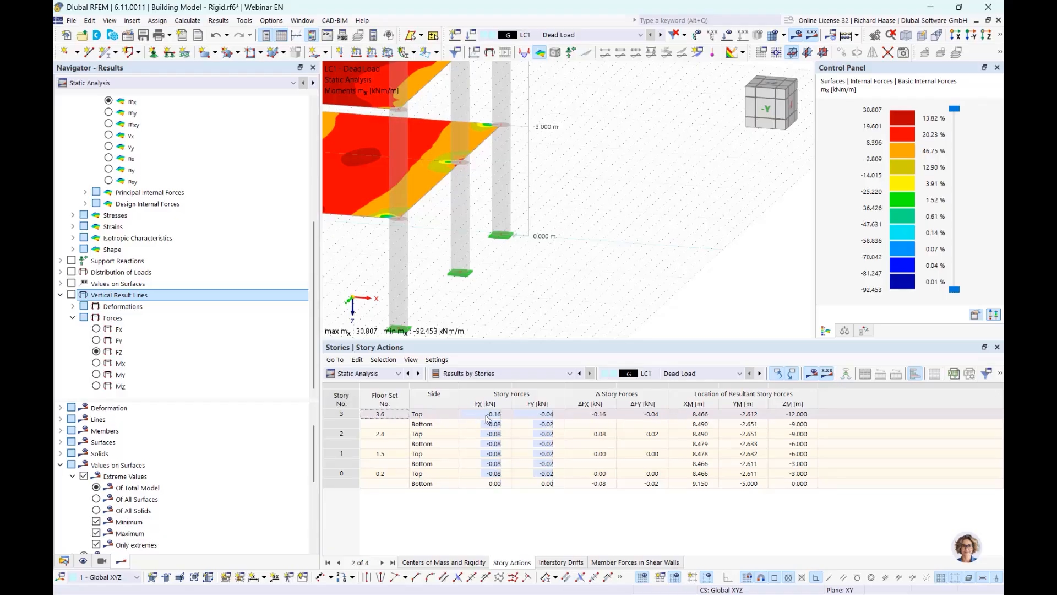
middle_click_drag(528, 298, 592, 258)
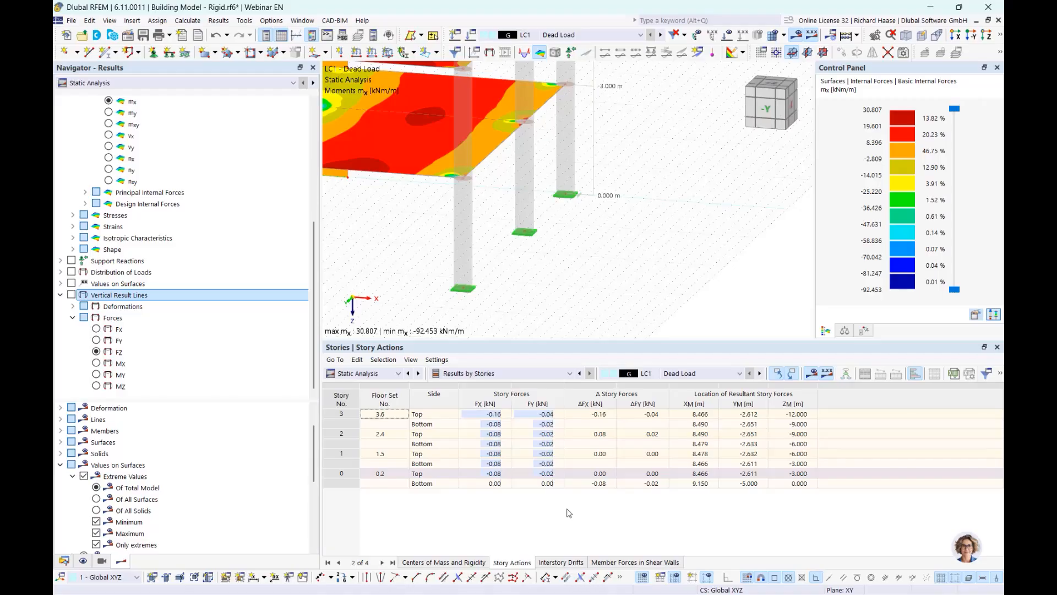
left_click(572, 563)
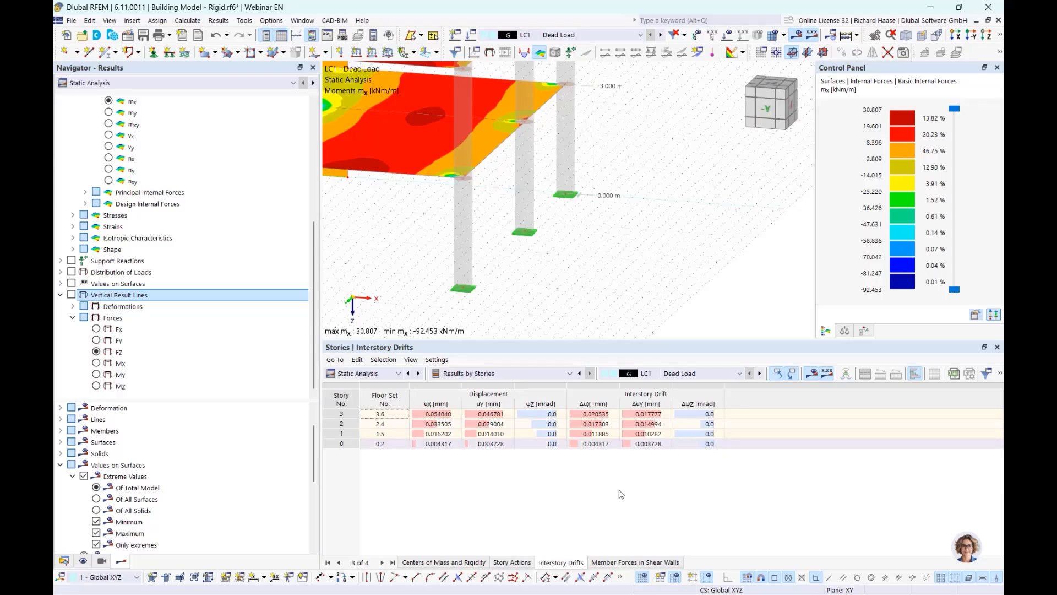
left_click(439, 415)
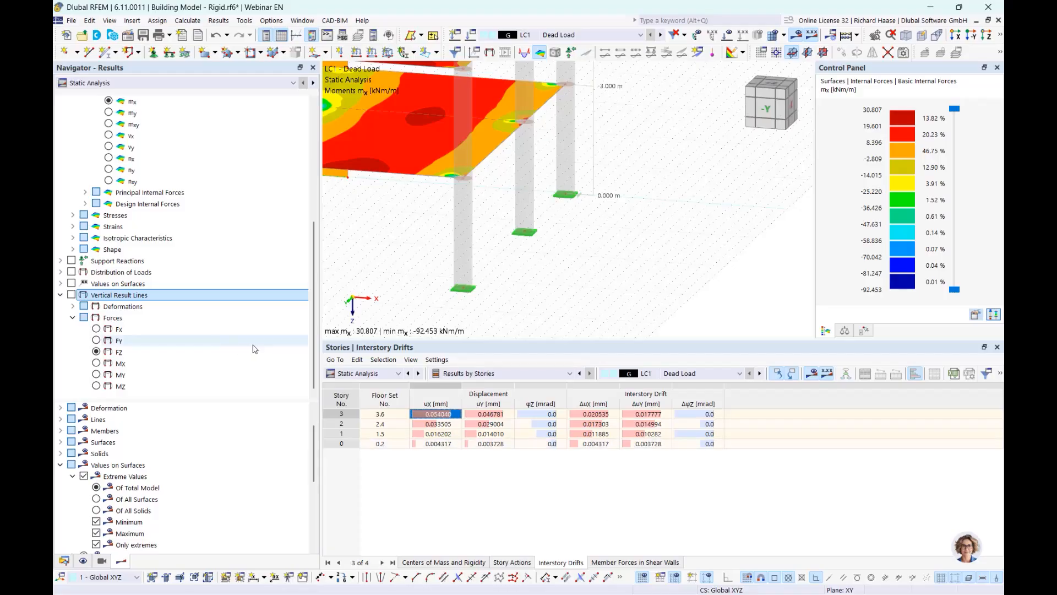
- Review the add-ons in the base data of the Building Model - Rigid file and close without changes
left_click(64, 561)
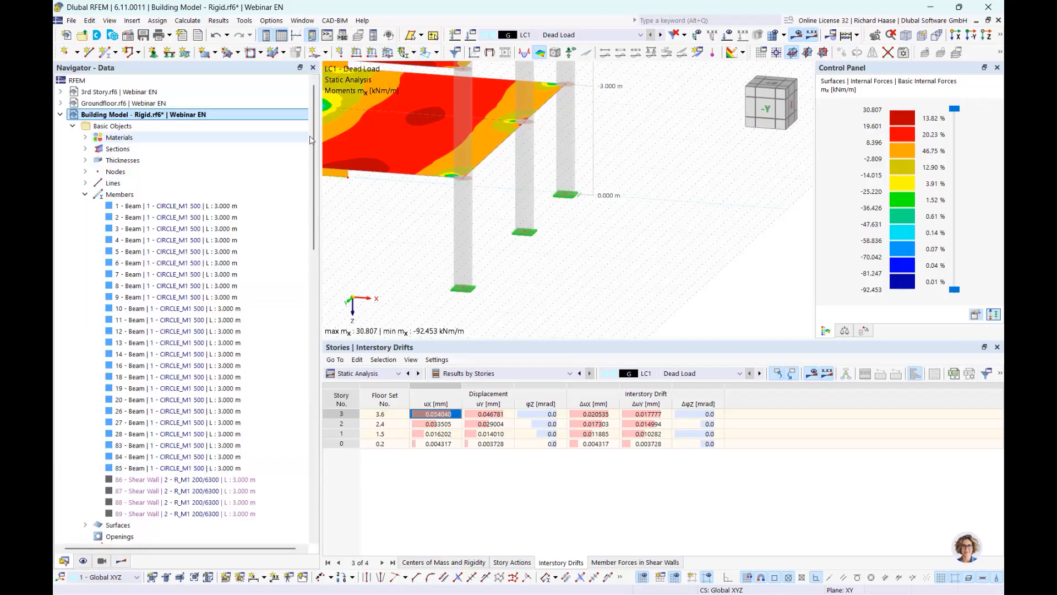
right_click(166, 115)
left_click(185, 125)
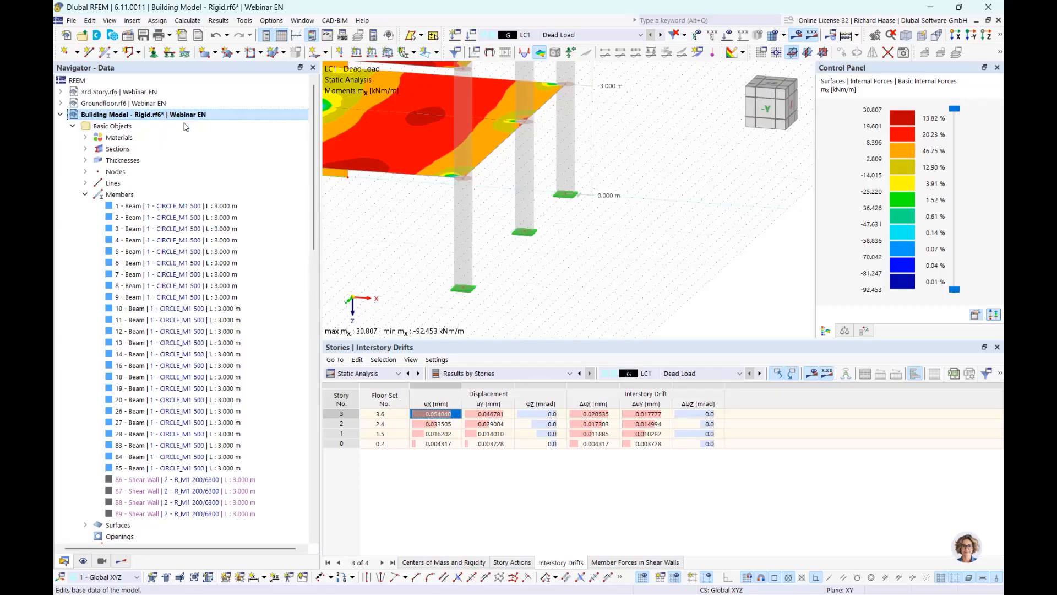
left_click(251, 32)
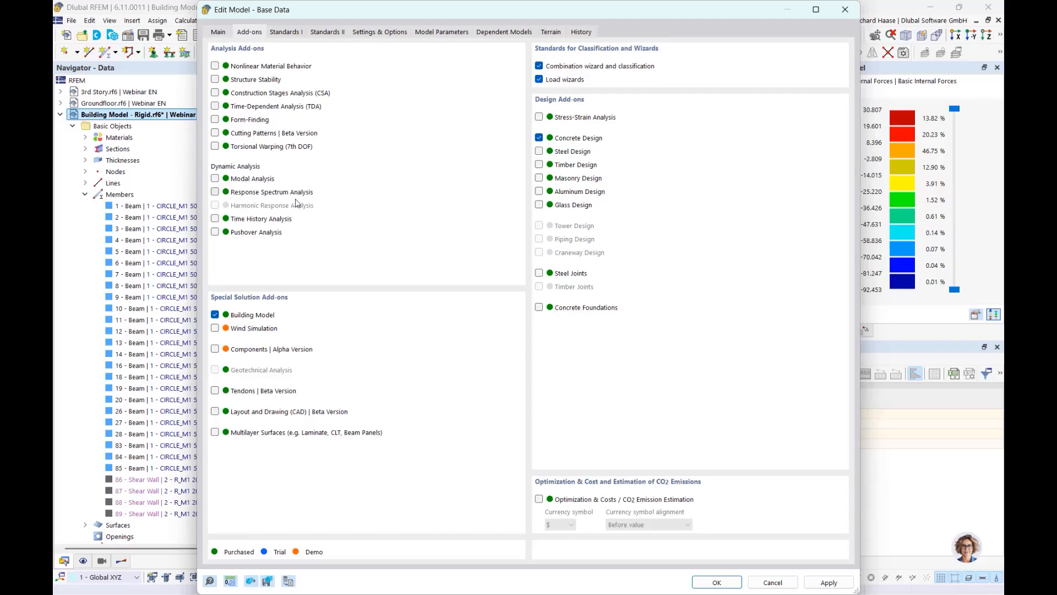
left_click(845, 9)
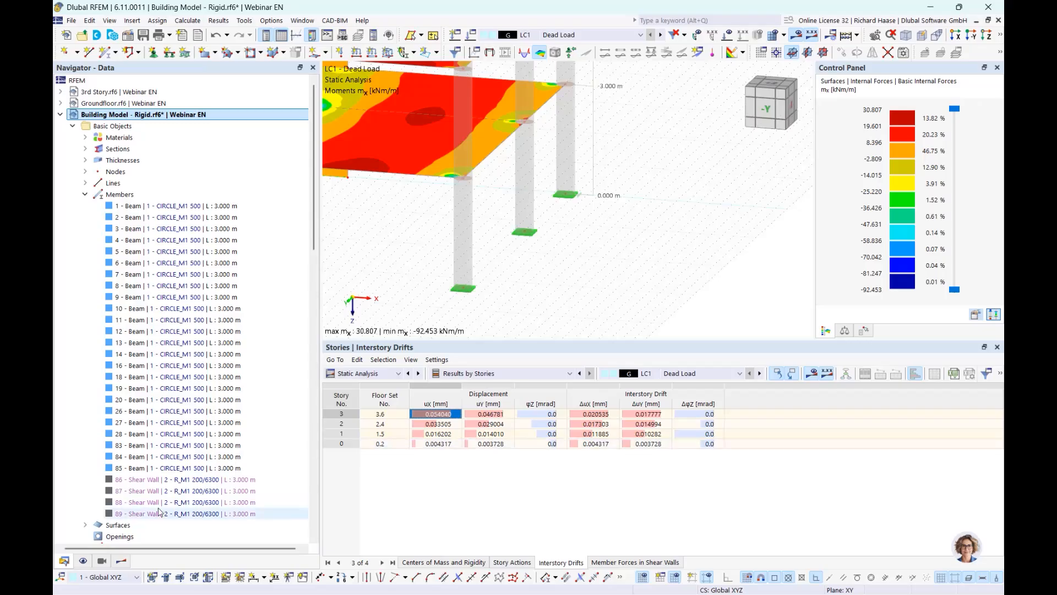
- Check the static analysis settings available for load case LC1 Dead Load and close without changes
scroll(216, 427, "down", 5)
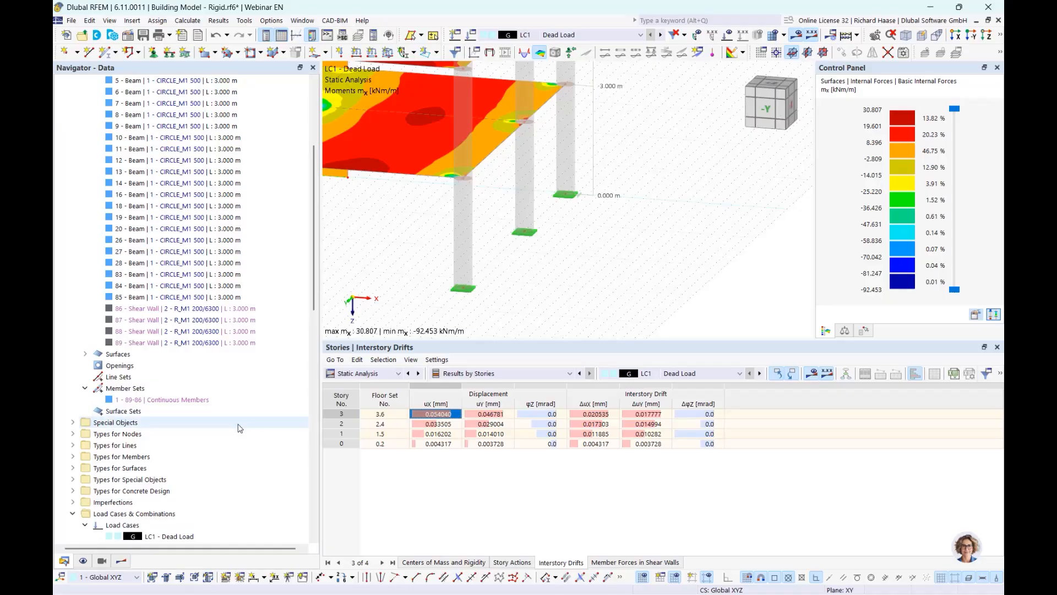
scroll(236, 428, "down", 5)
right_click(207, 365)
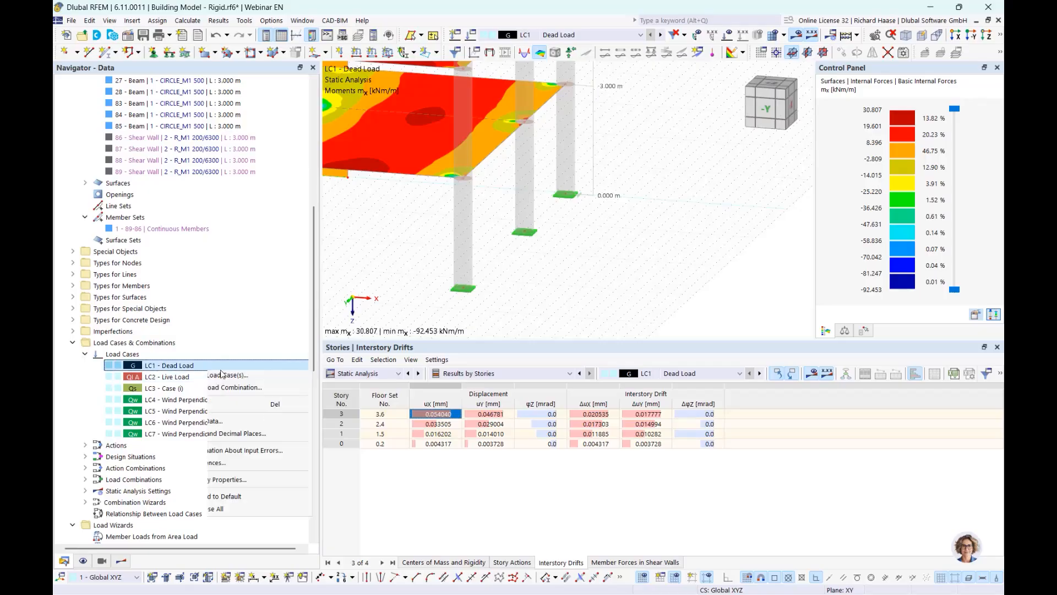
left_click(237, 378)
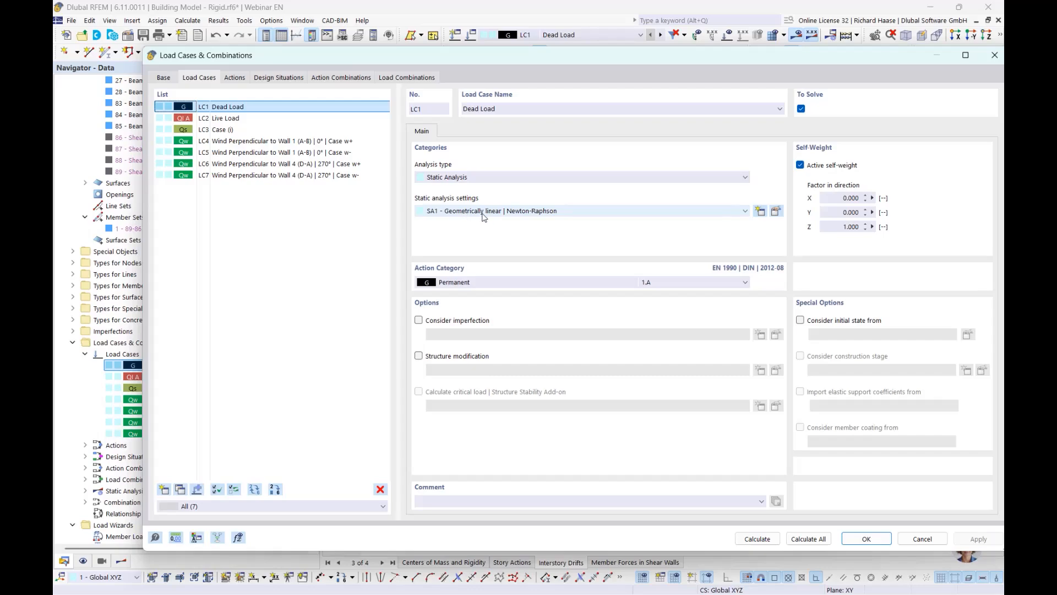
left_click(486, 215)
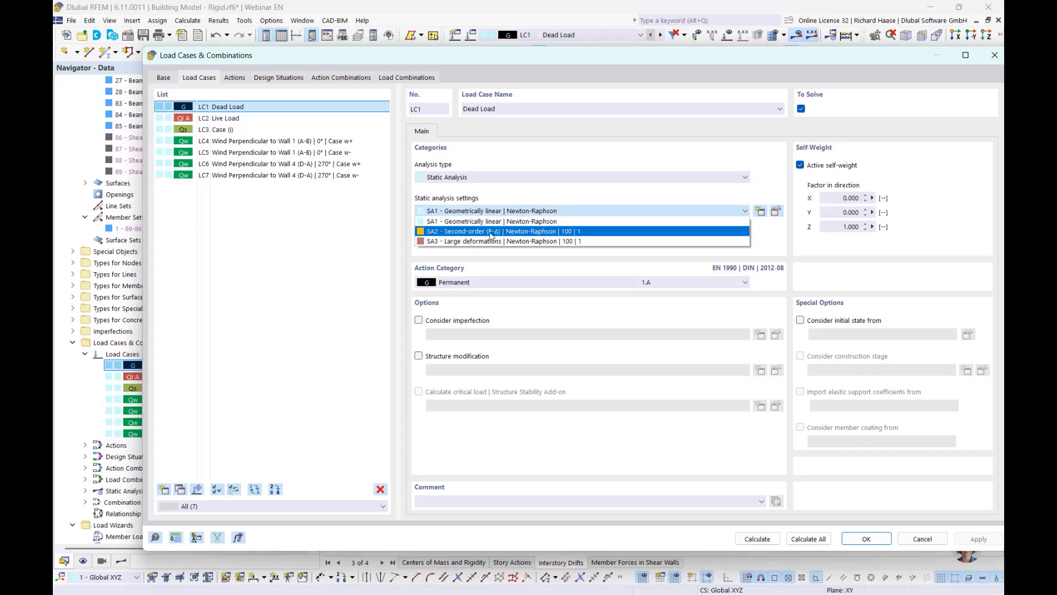
left_click(527, 201)
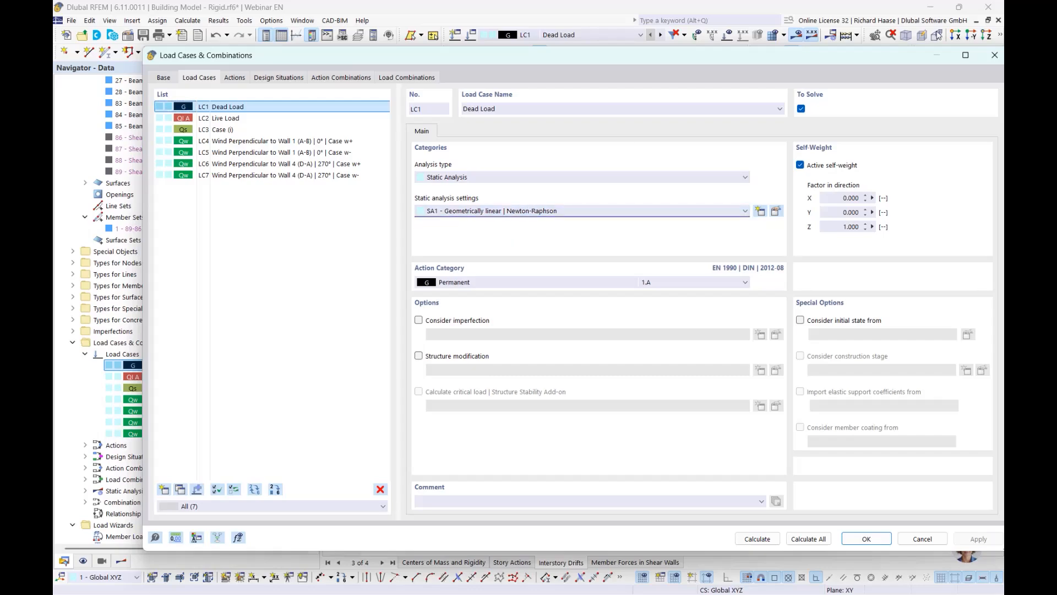
left_click(994, 57)
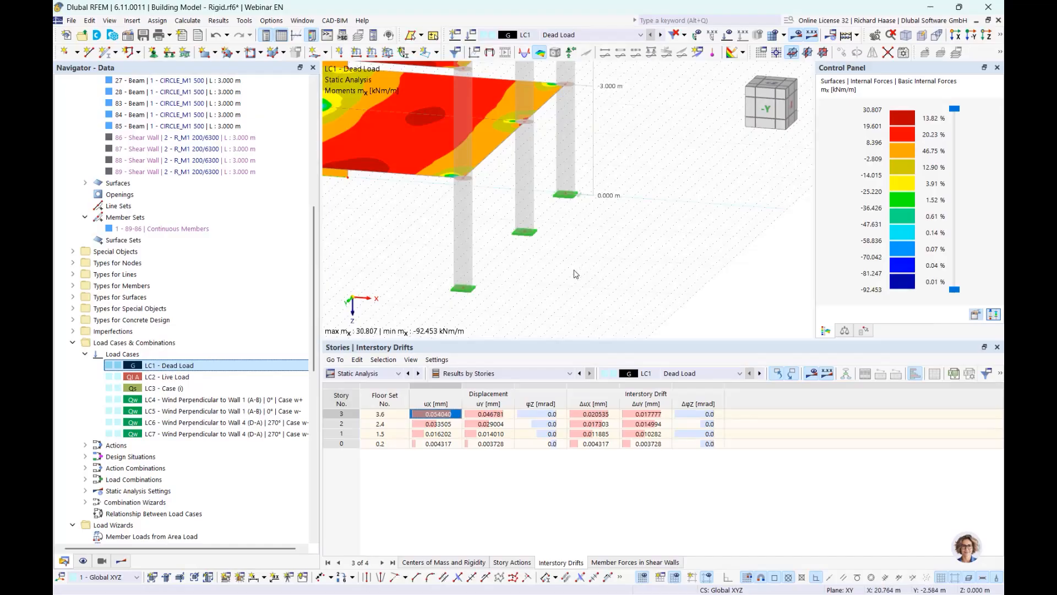
- Expand the Special Objects of the rigid building model and highlight the Rigid Links category
scroll(630, 264, "down", 5)
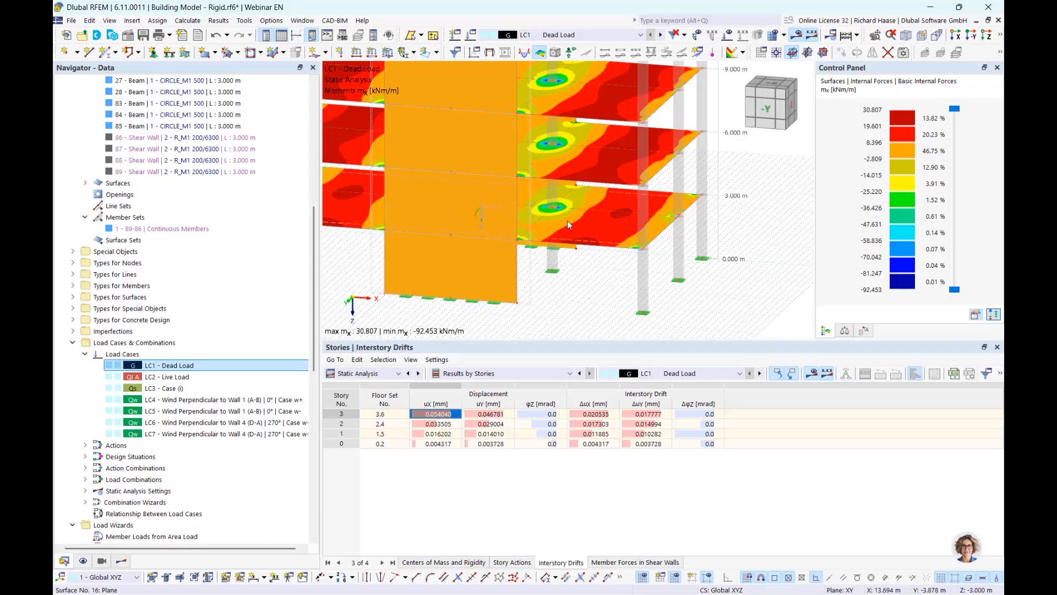
left_click(73, 251)
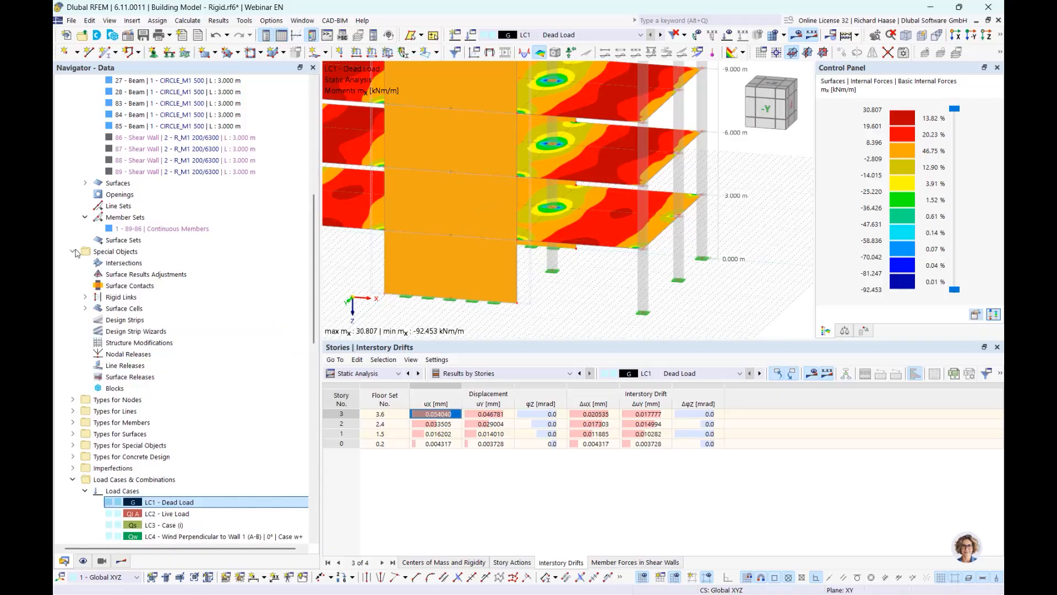
left_click(131, 298)
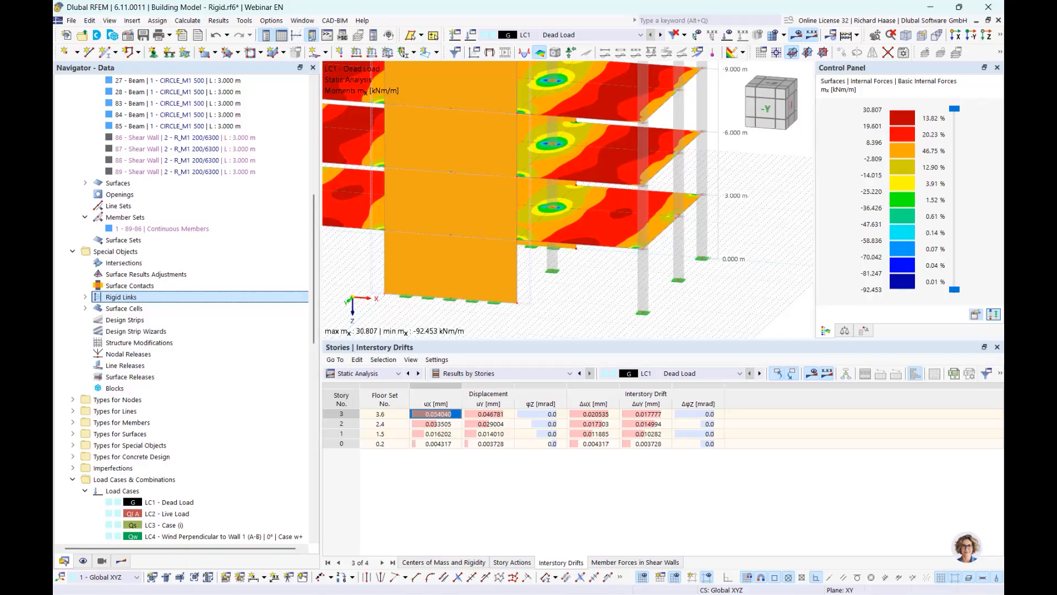
- Open building story 3 and review its floor diaphragm options, then close without changes
scroll(255, 381, "down", 8)
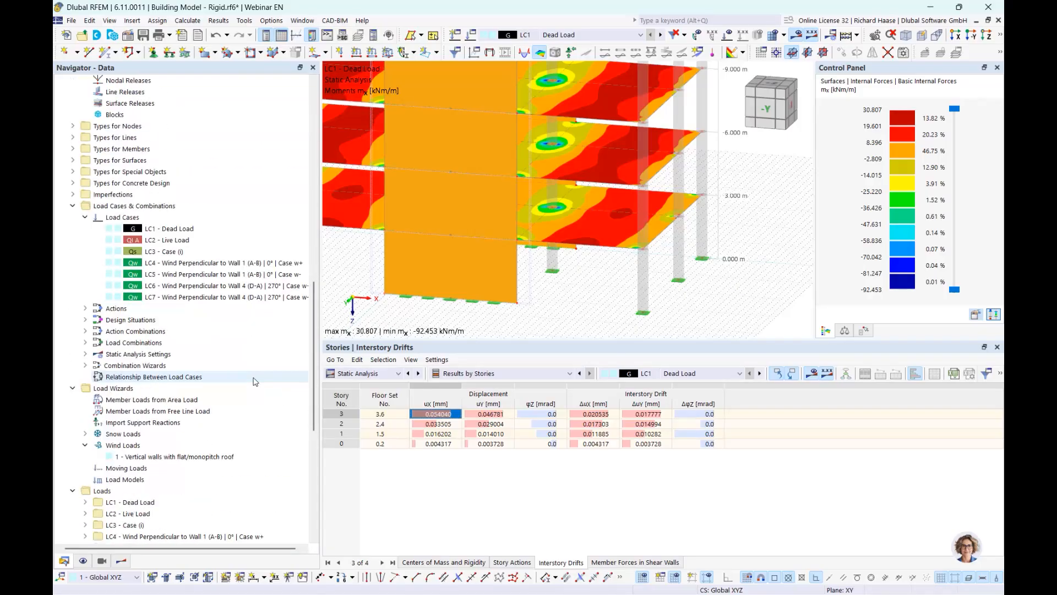
scroll(255, 383, "down", 9)
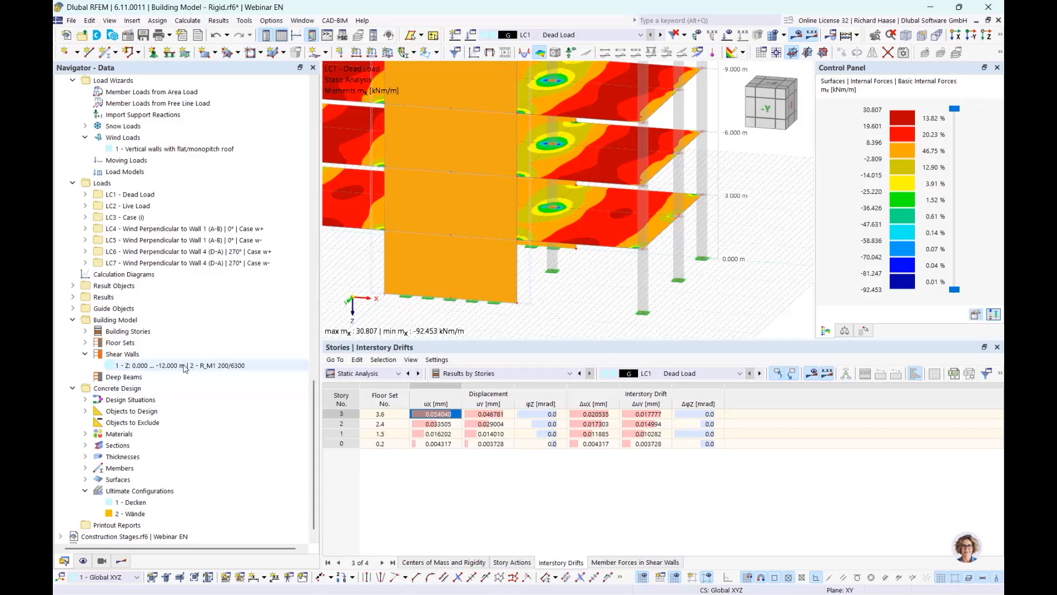
left_click(85, 331)
double_click(186, 343)
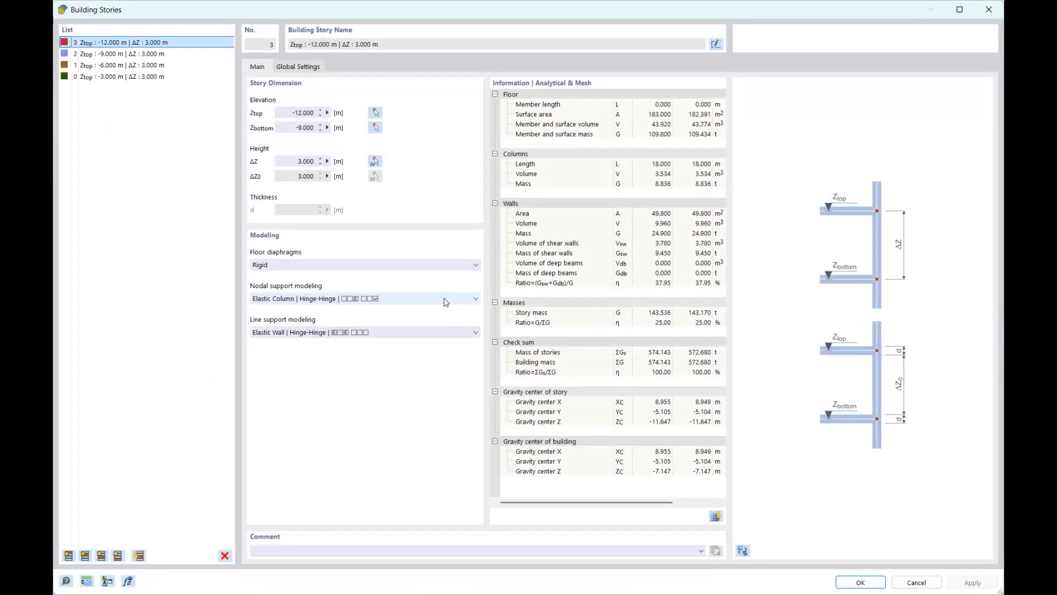
left_click(436, 269)
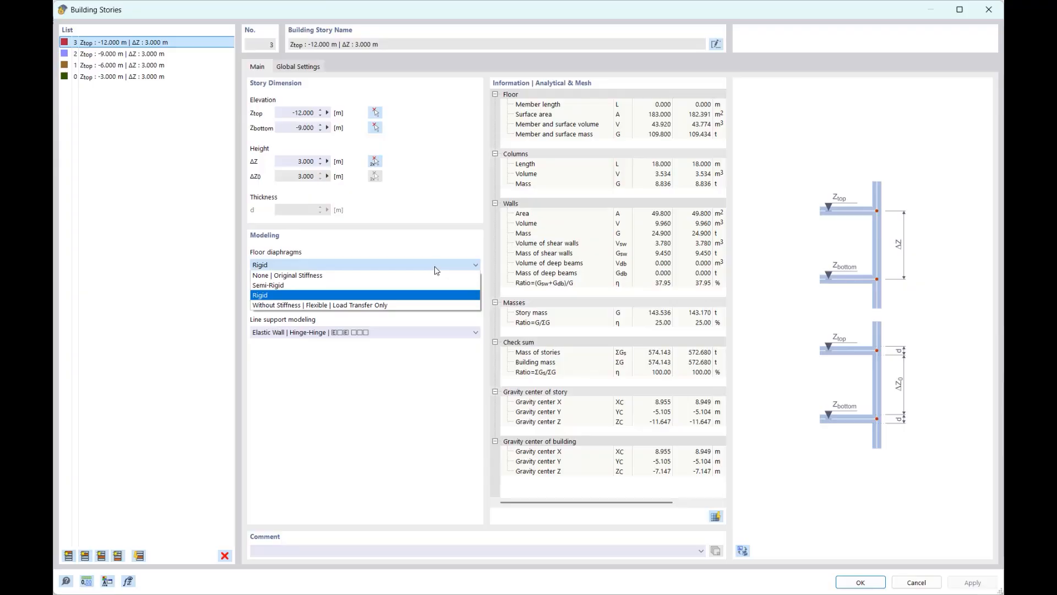
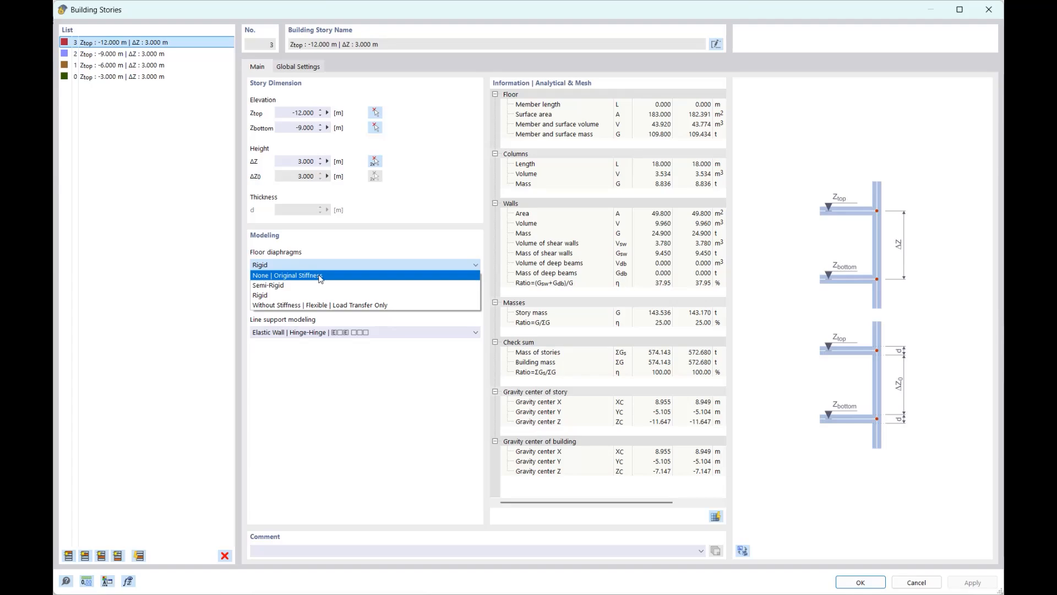
left_click(986, 11)
left_click(986, 11)
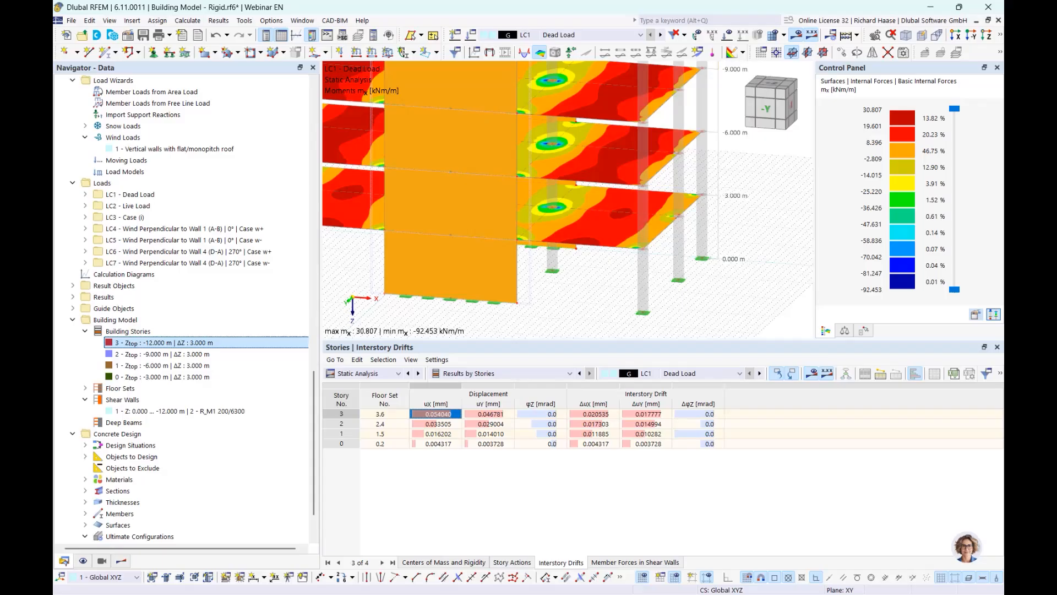
- Return to the result settings and display the results of load combination CO19, 1.35G + 1.50QI A + 0.90Qw2
scroll(598, 314, "down", 3)
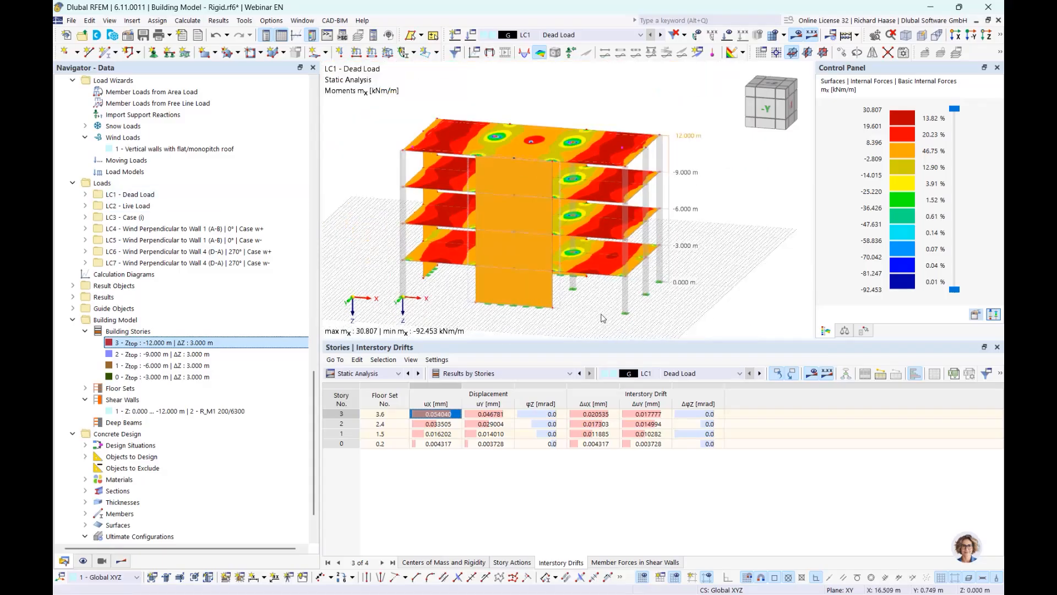
middle_click_drag(601, 314, 590, 323)
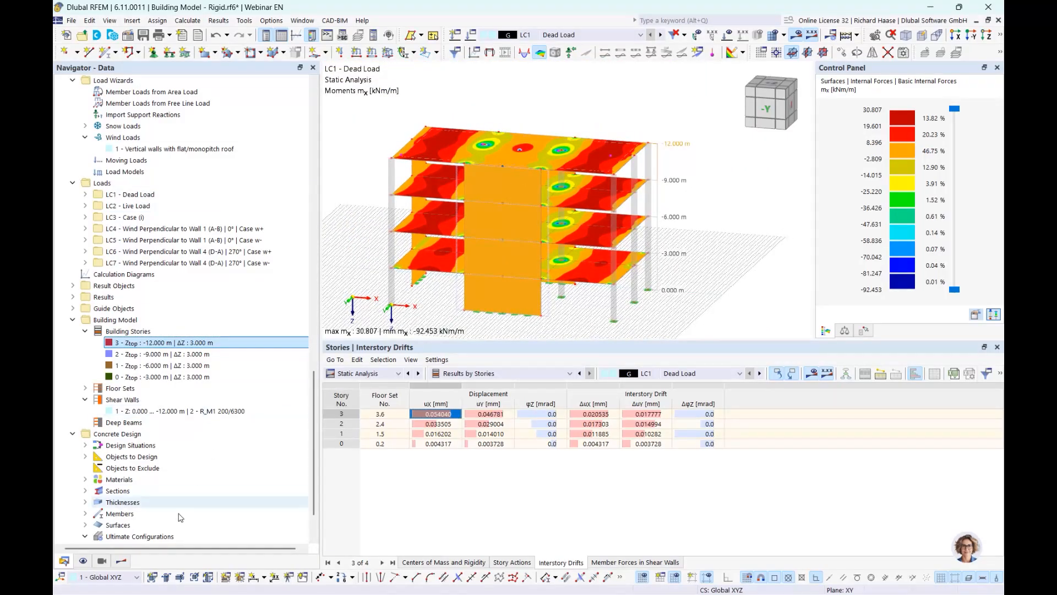
left_click(121, 561)
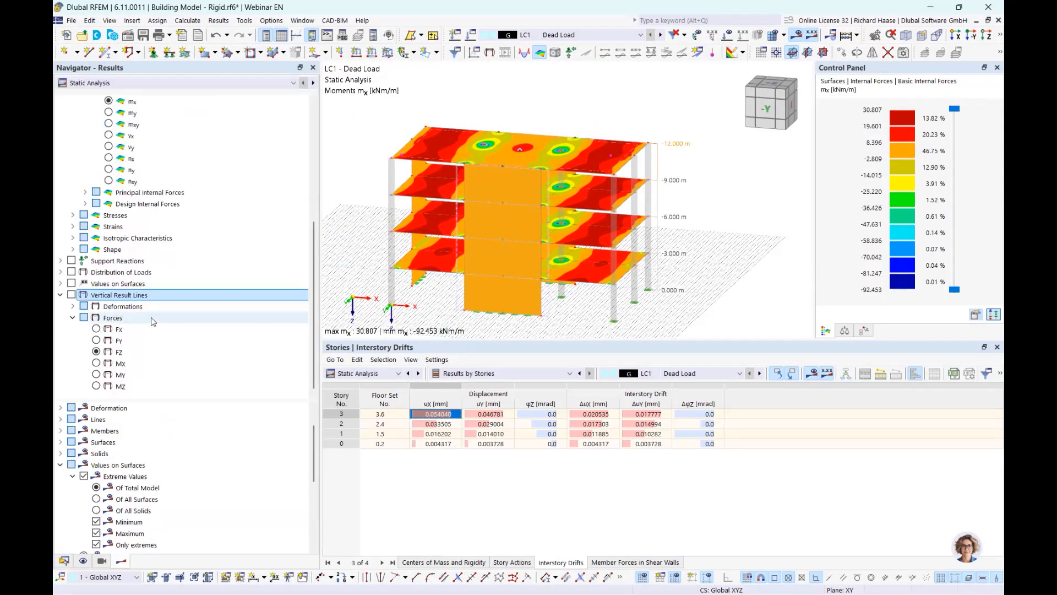
left_click(565, 35)
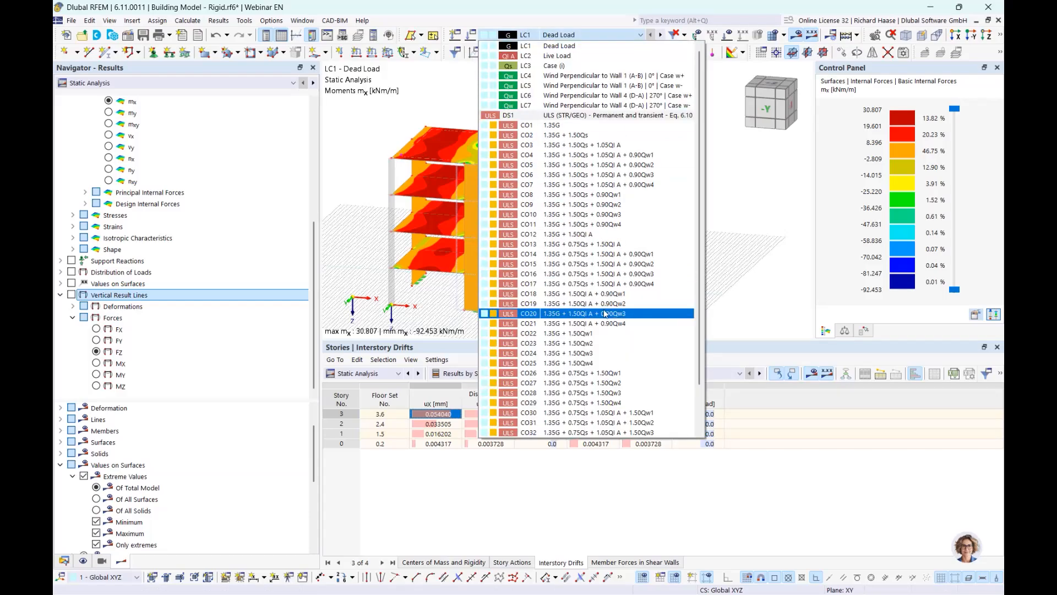
key("Escape")
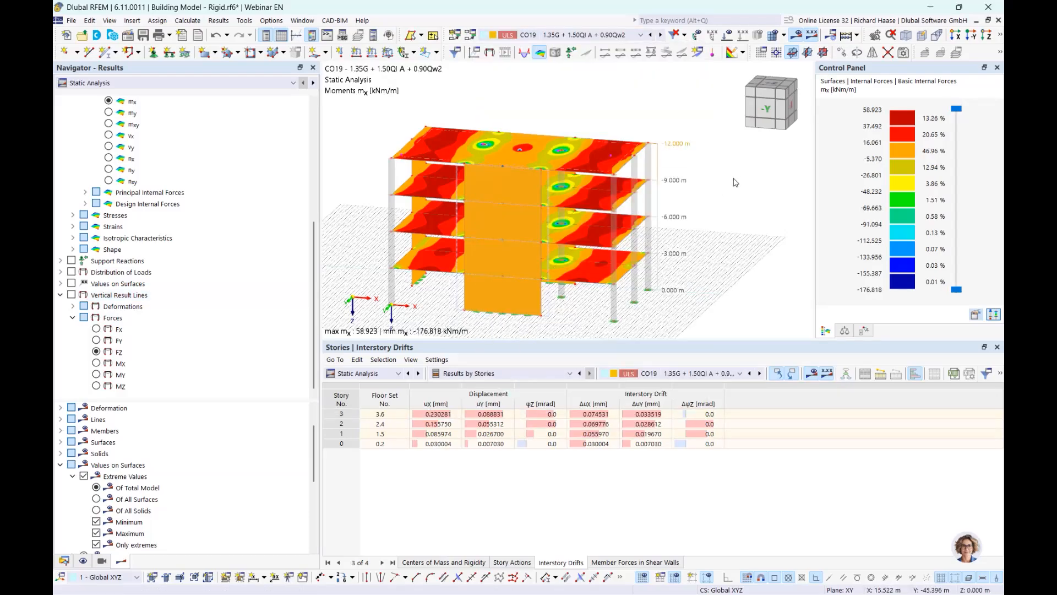
- Isolate the top floor slab at -12.000 m in visibility mode
middle_click_drag(734, 181, 654, 214, "ctrl")
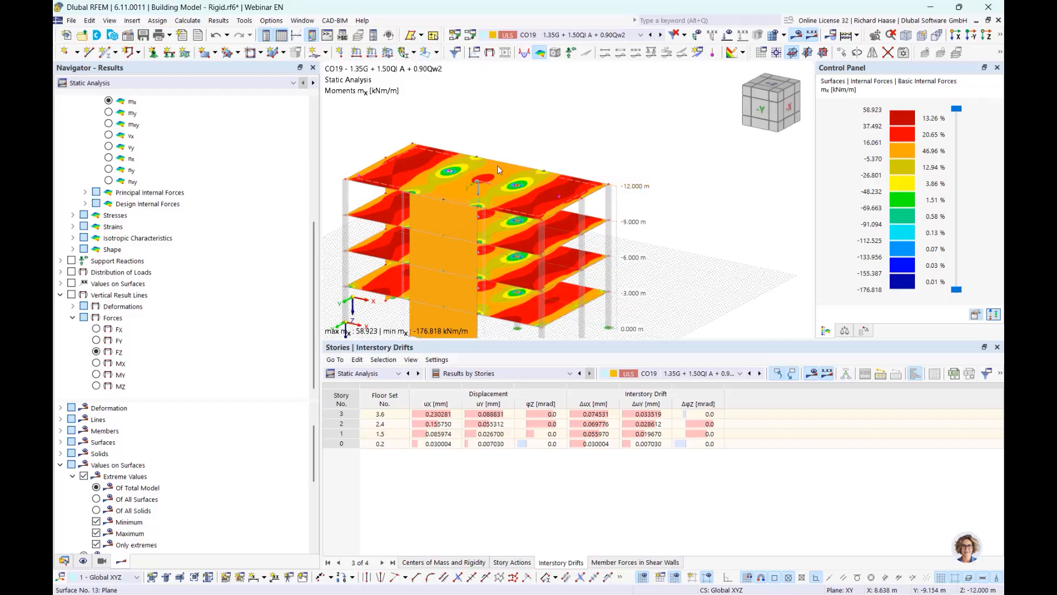
left_click(1000, 36)
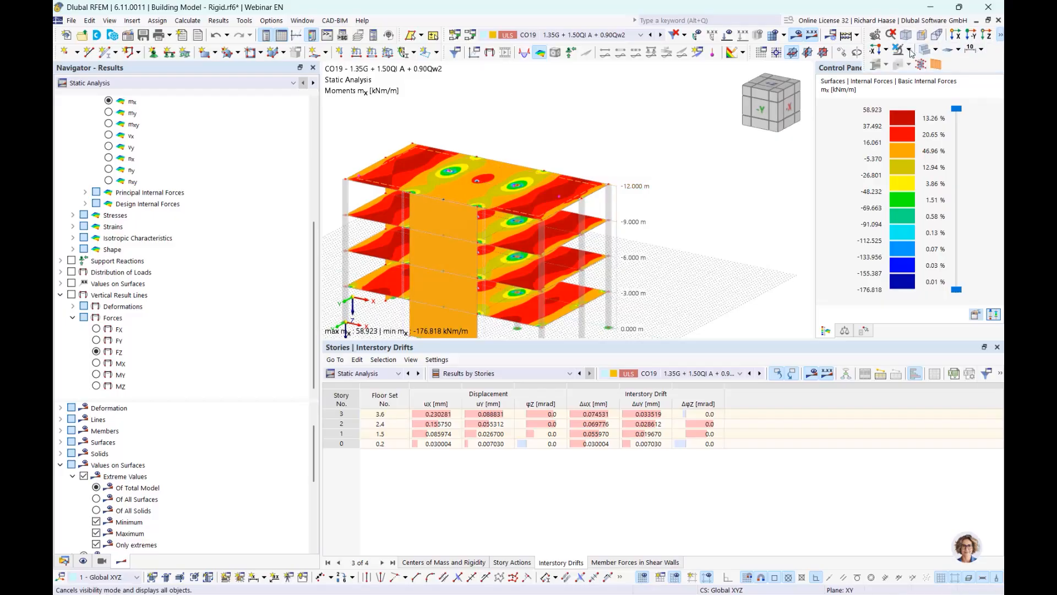
left_click(908, 49)
left_click(900, 66)
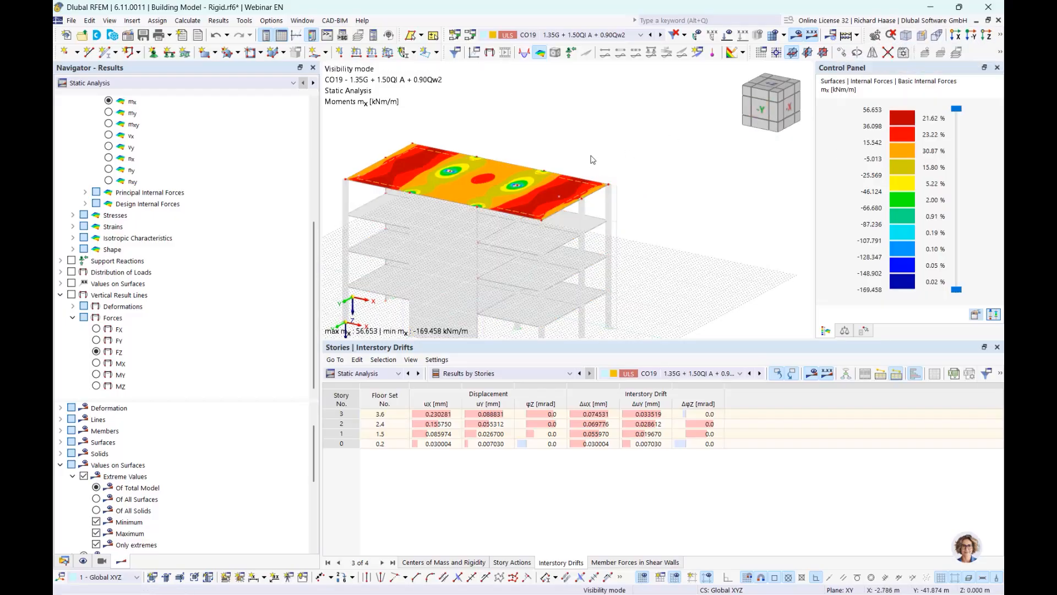
- Display the basic internal force nx, the axial forces in x-direction, on the isolated top floor slab
scroll(110, 292, "up", 4)
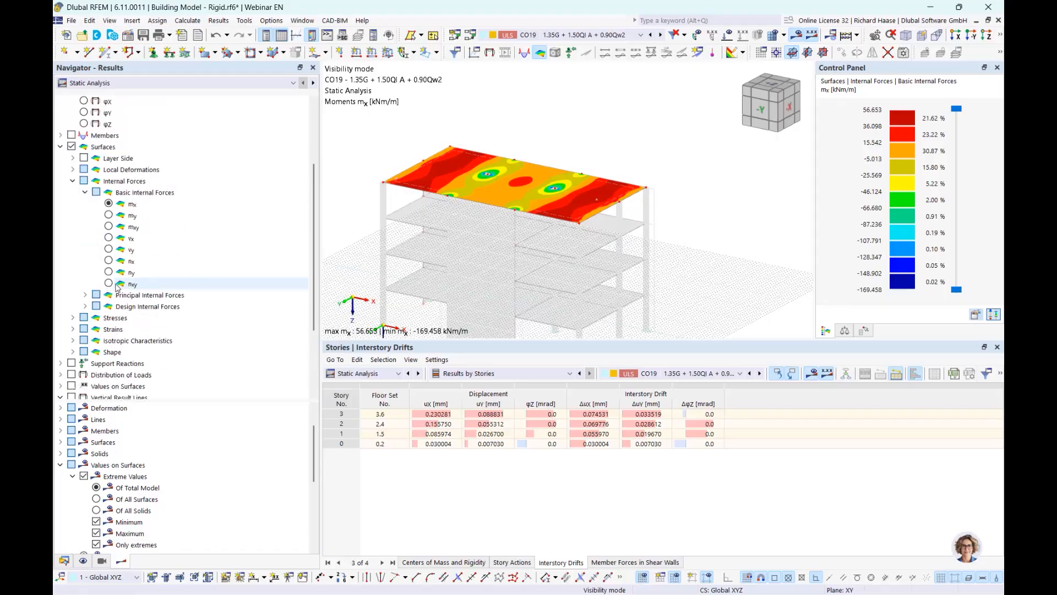
left_click(108, 296)
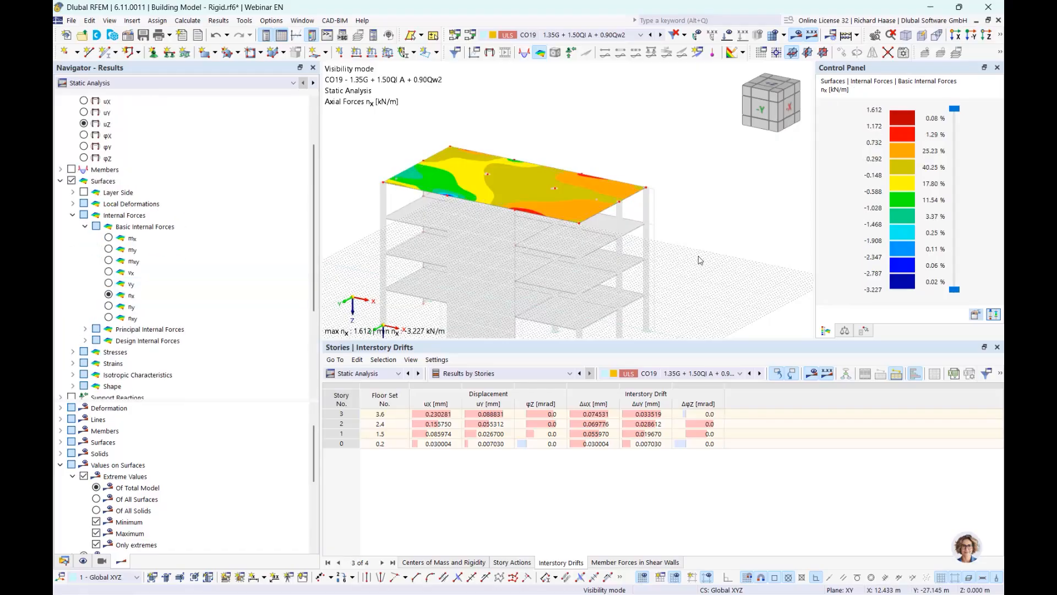
scroll(710, 267, "down", 2)
scroll(714, 275, "up", 1)
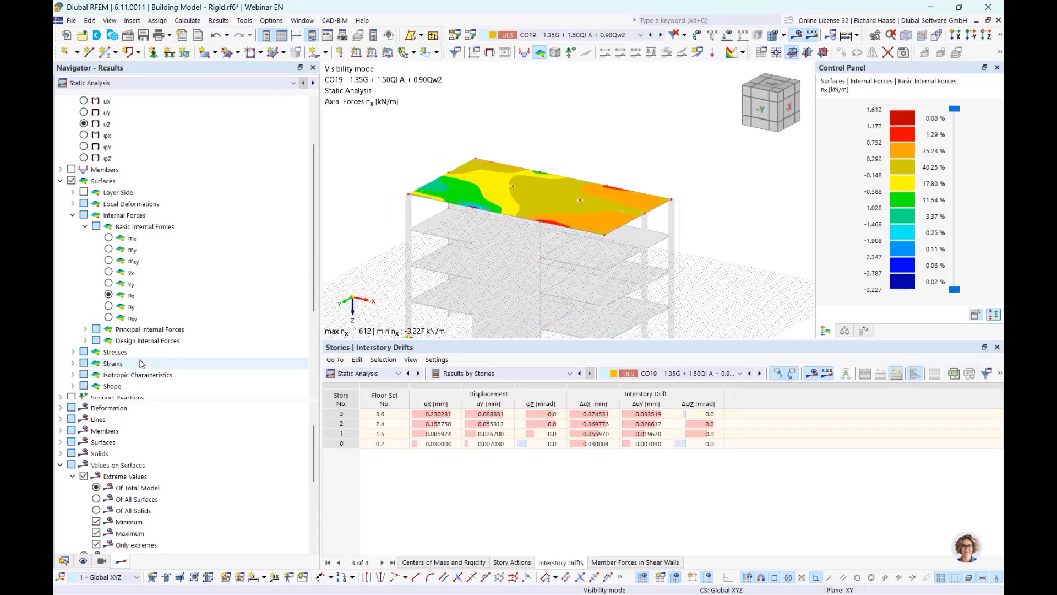
- Switch to the 3rd Story.rf6 model and display the axial forces nx on its floor slab
left_click(64, 561)
scroll(198, 157, "up", 20)
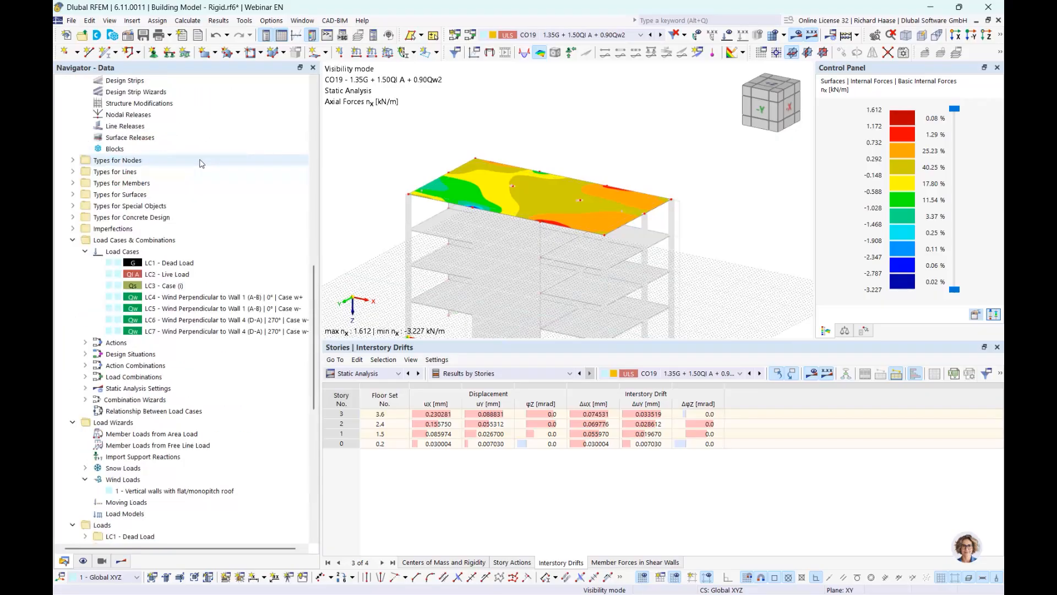
scroll(131, 124, "up", 1)
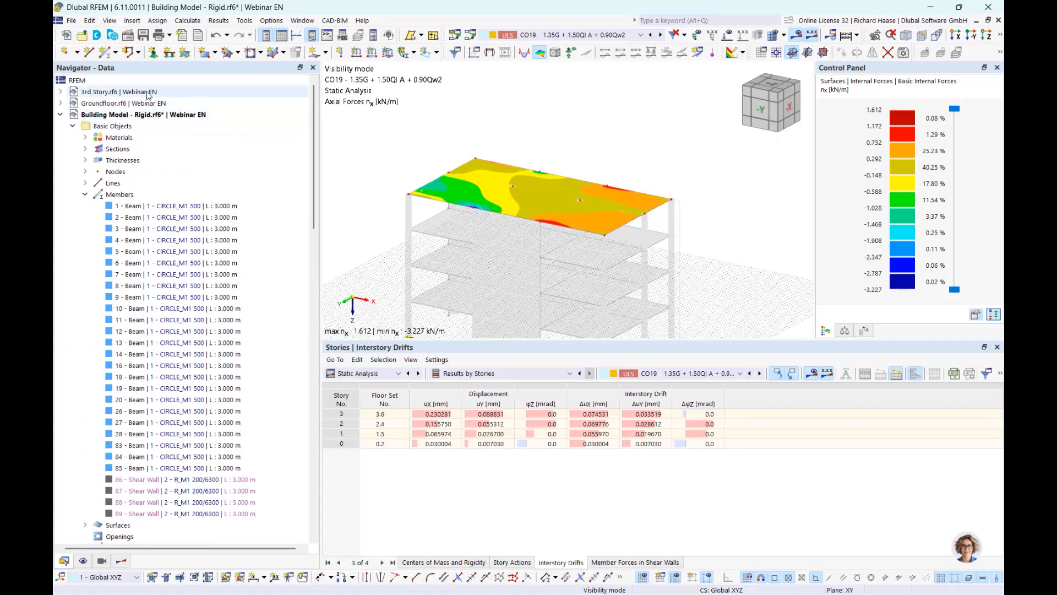
left_click(147, 92)
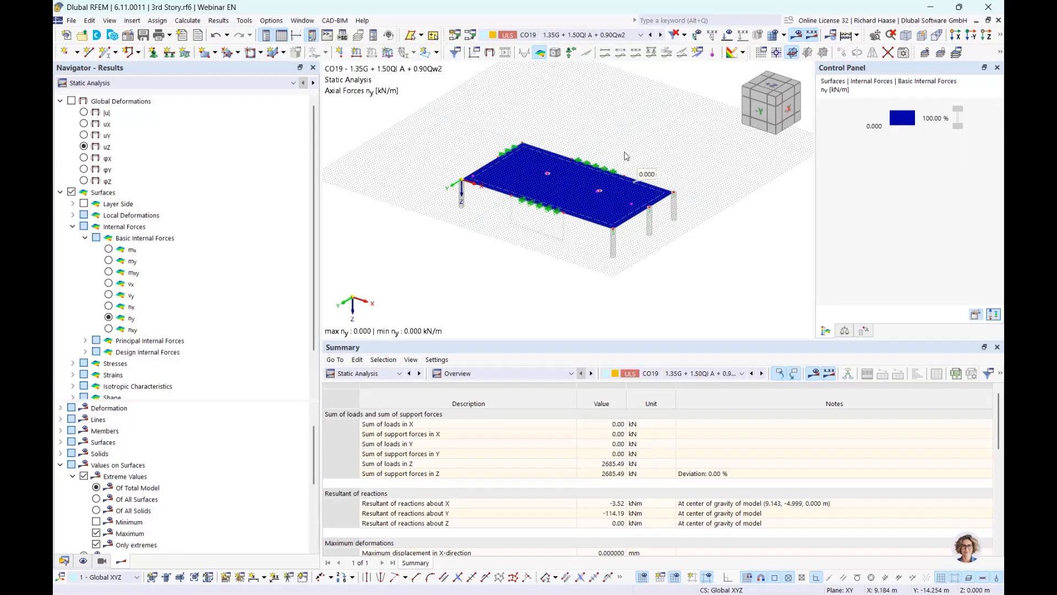
left_click(109, 306)
scroll(626, 202, "up", 2)
scroll(625, 201, "up", 1)
middle_click_drag(632, 207, 671, 239)
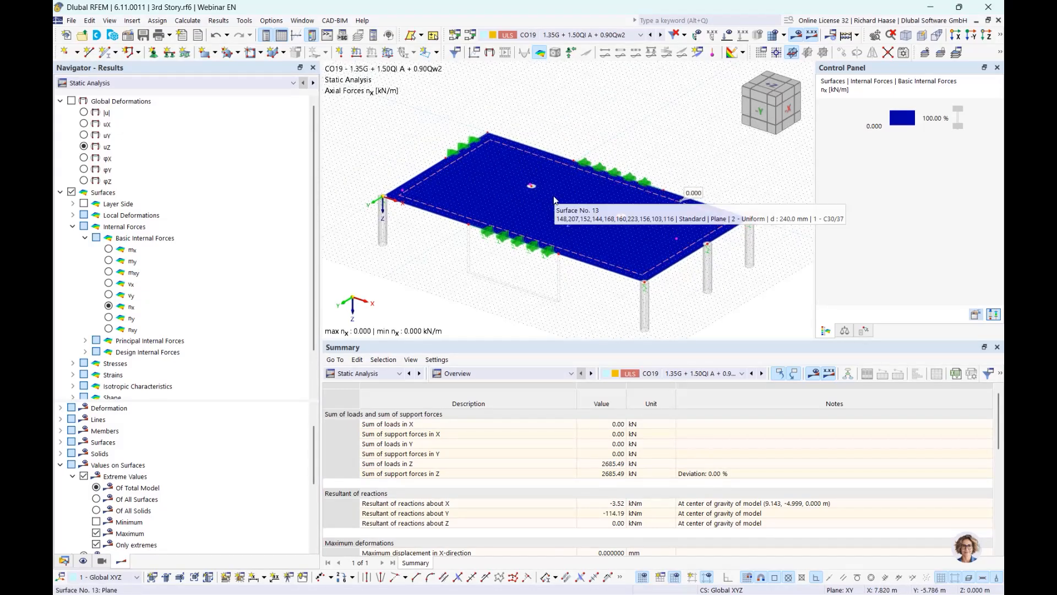
- Check the axial forces ny and nxy on the 3rd story slab, then return to nx
left_click(109, 317)
left_click(109, 329)
left_click(109, 316)
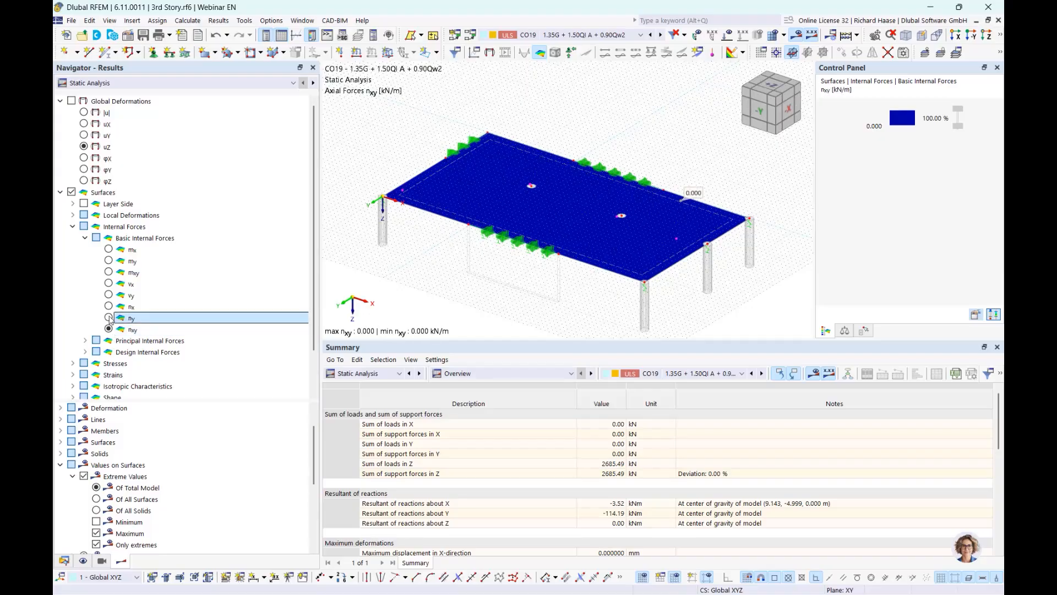
left_click(108, 306)
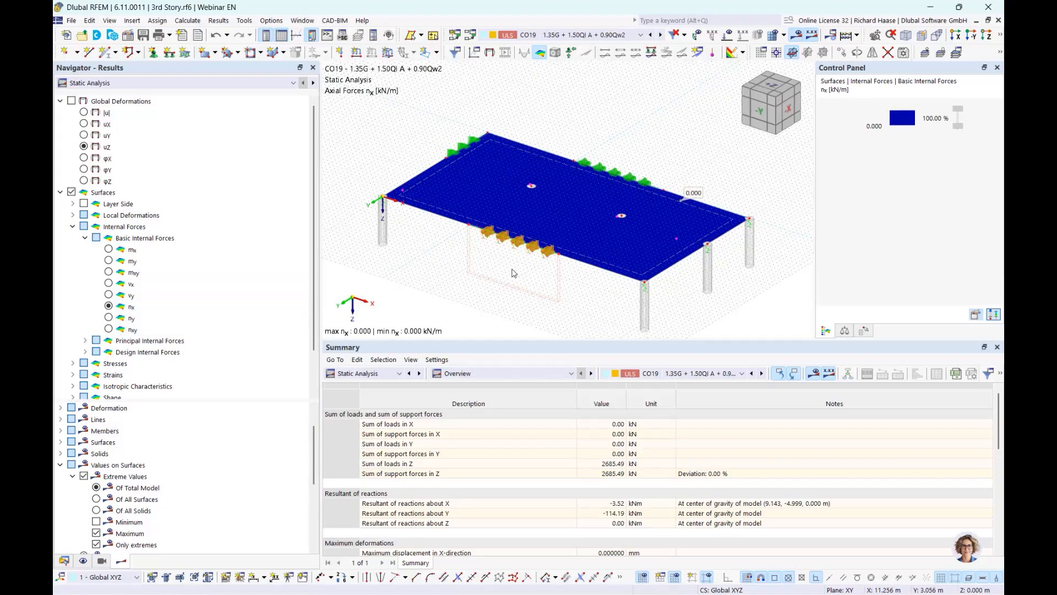
- Switch back to the Building Model - Rigid.rf6 model with the isolated top floor slab
left_click(64, 560)
left_click(61, 92)
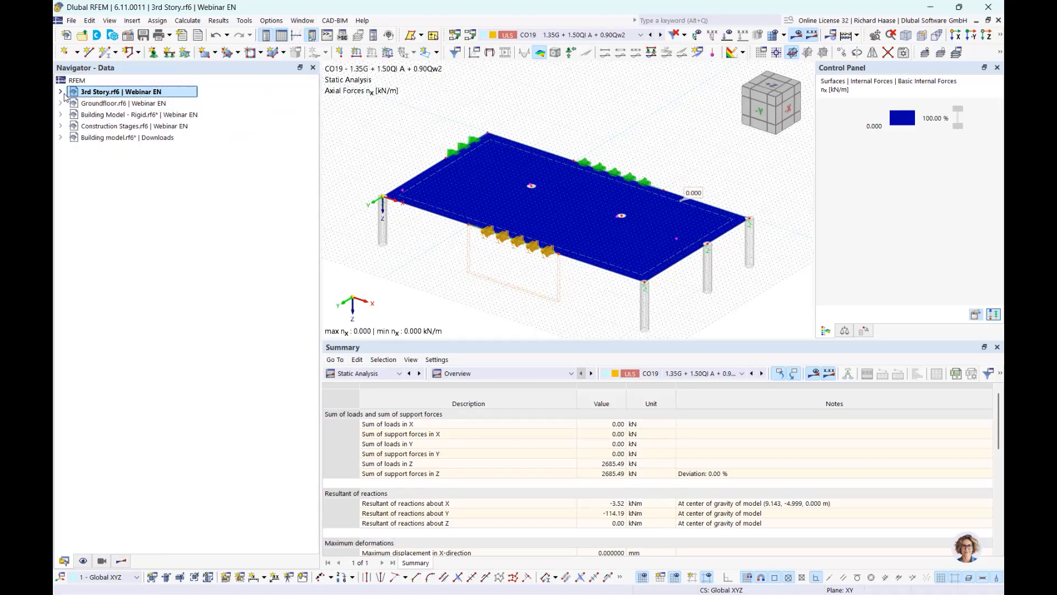
left_click(122, 115)
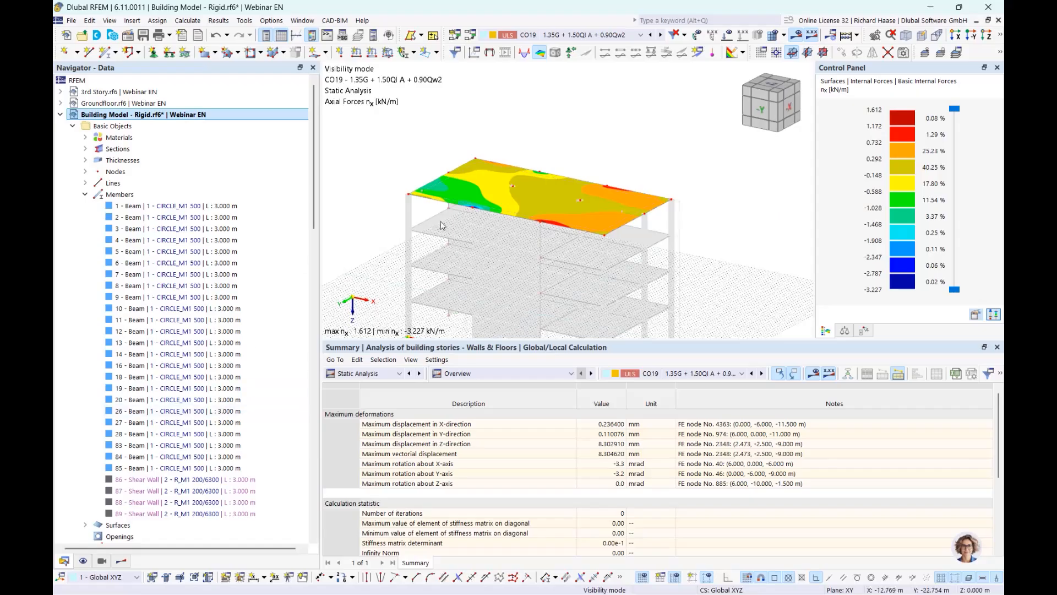
middle_click_drag(481, 270, 482, 271)
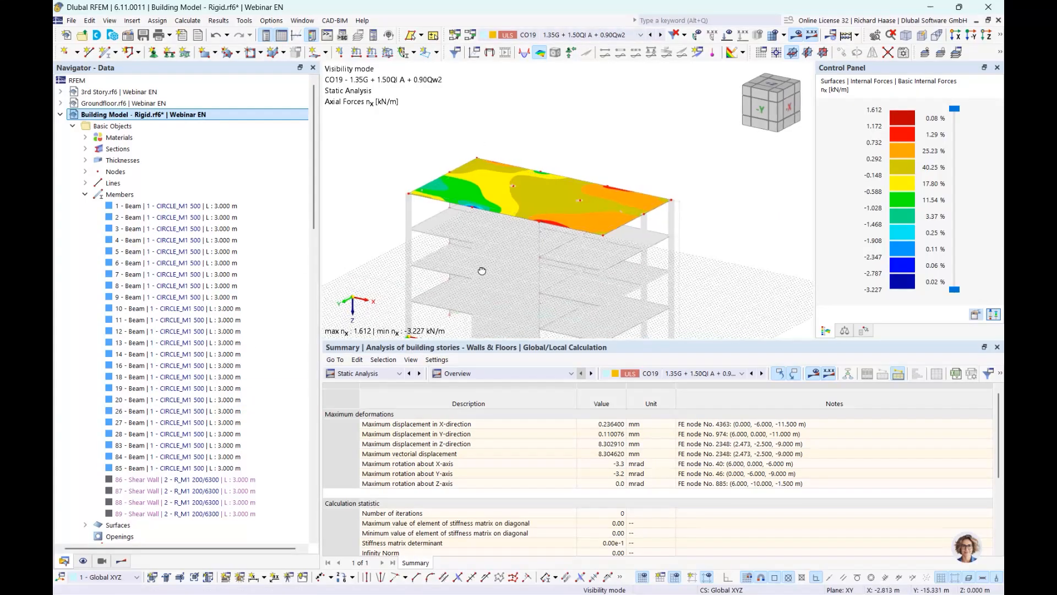
scroll(181, 441, "down", 15)
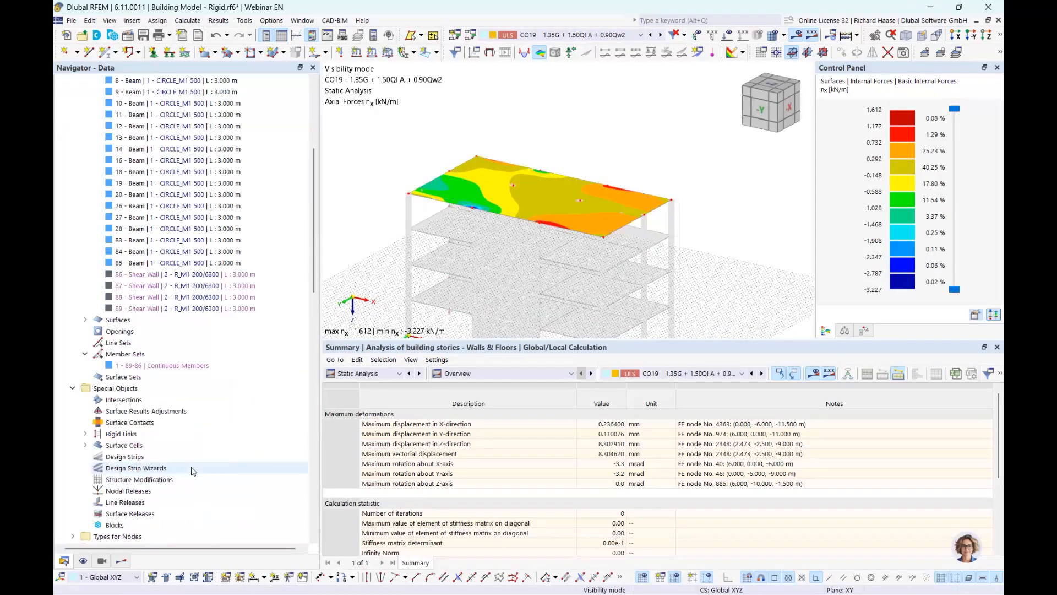
- Turn on the values on surfaces for the top slab, placed on FE mesh points and without the extreme values restriction
left_click(121, 561)
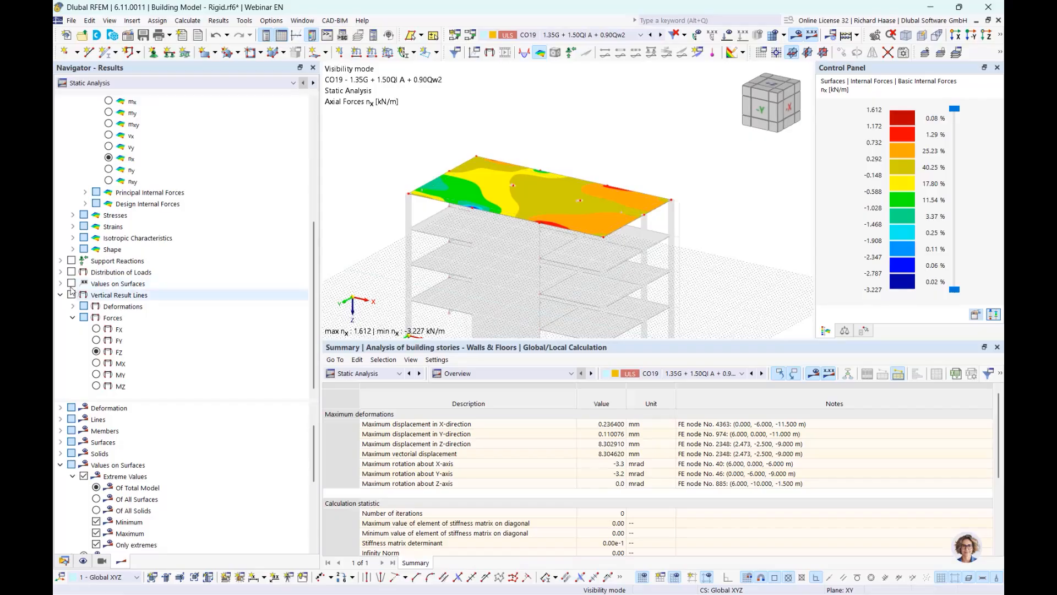
left_click(71, 284)
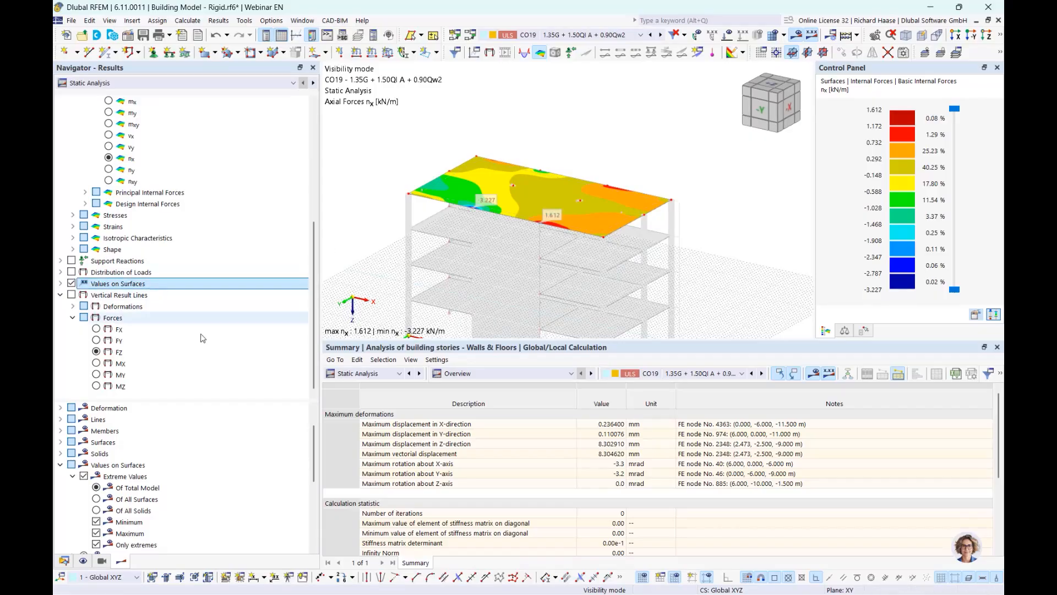
scroll(154, 465, "down", 5)
scroll(154, 465, "up", 2)
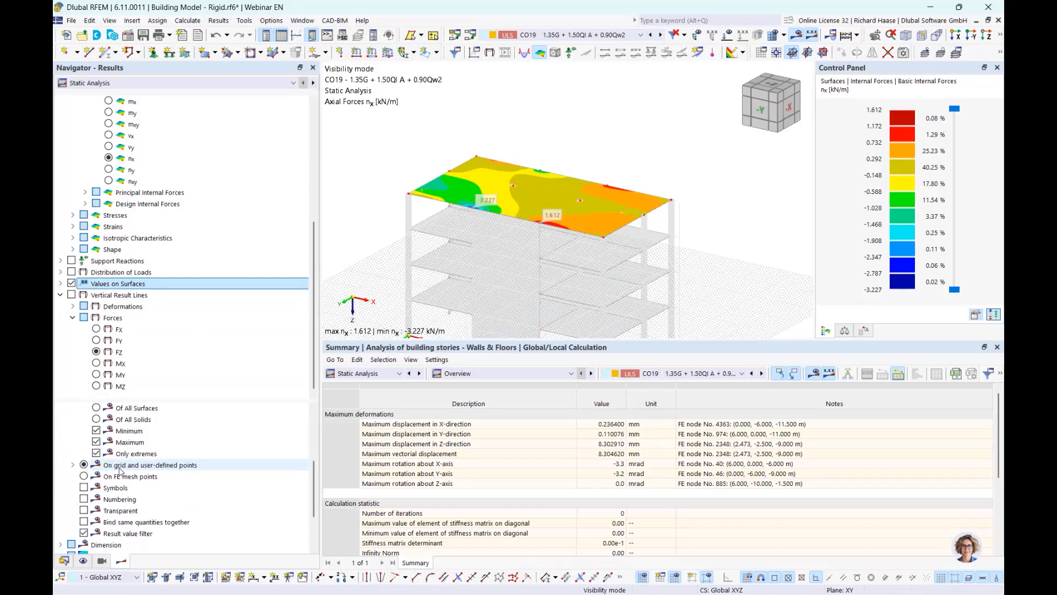
left_click(84, 476)
scroll(88, 468, "up", 1)
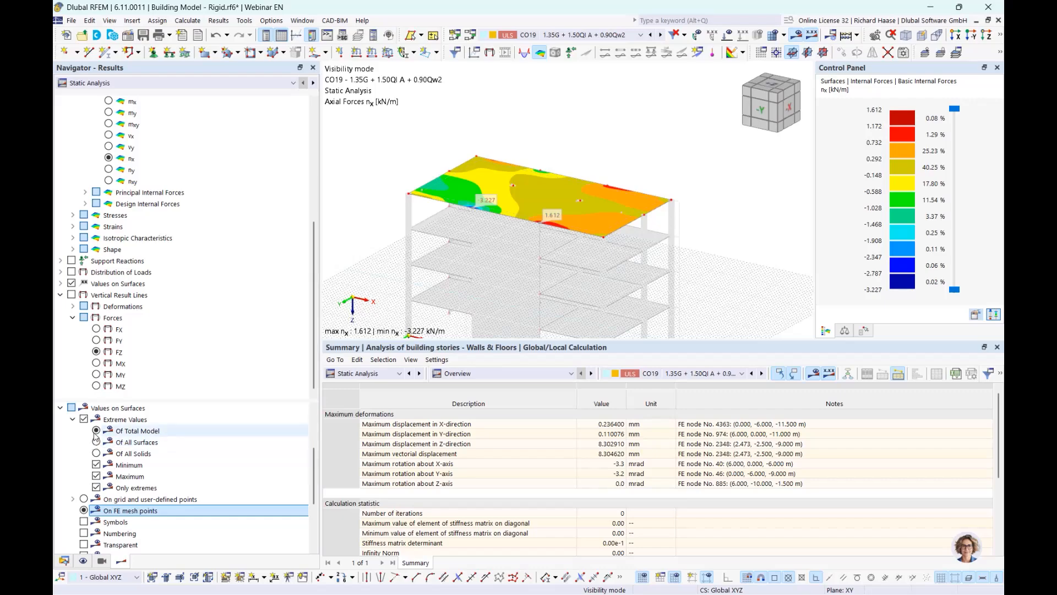
left_click(84, 419)
left_click(791, 97)
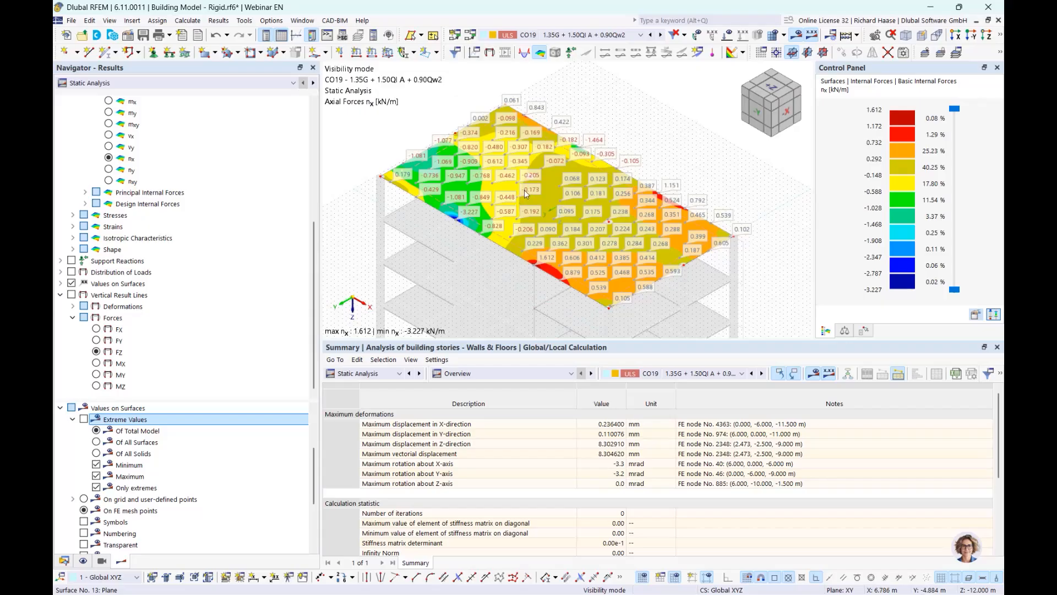
scroll(623, 237, "up", 2)
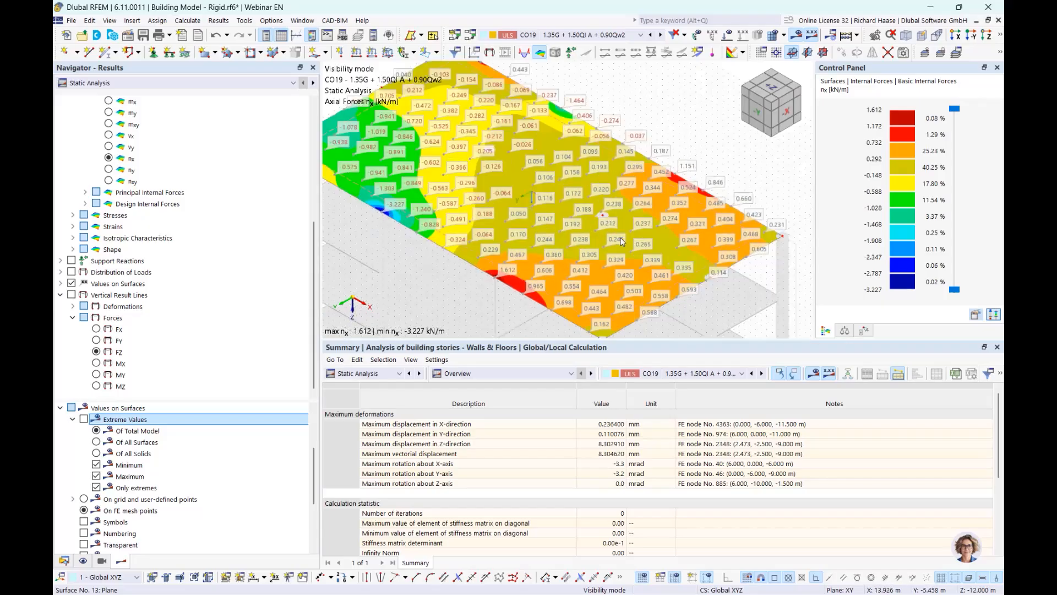
scroll(622, 241, "down", 1)
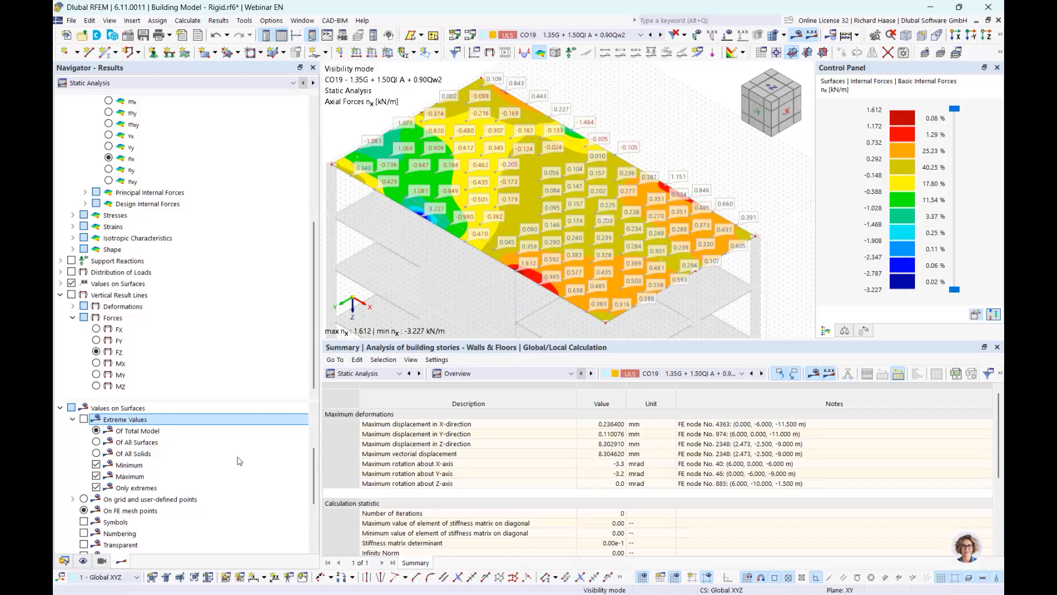
- Switch to the Construction Stages.rf6 model and isolate the top floor slab with its nx results
left_click(65, 561)
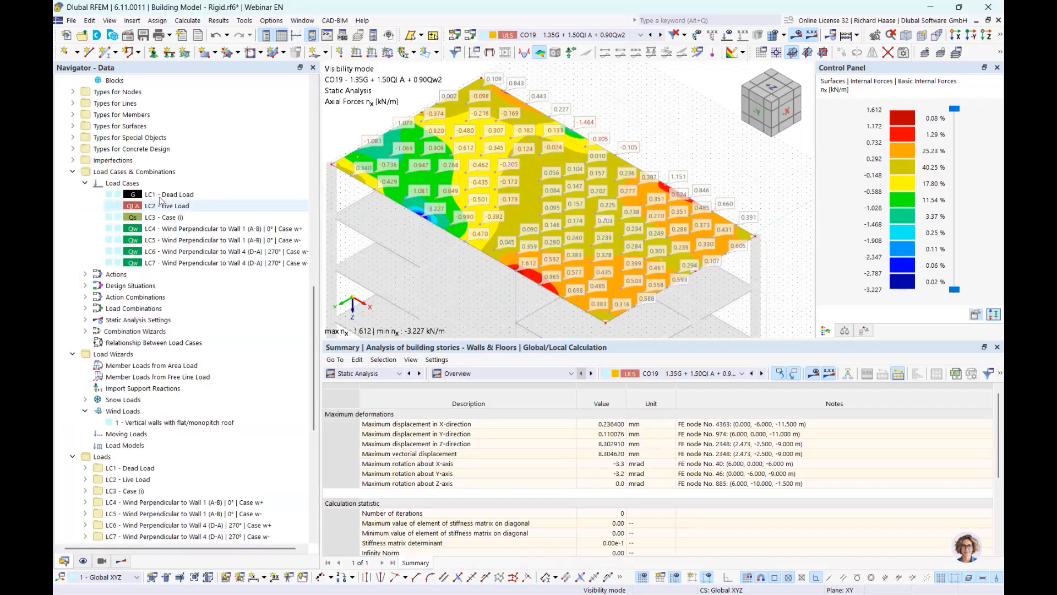
scroll(100, 162, "up", 10)
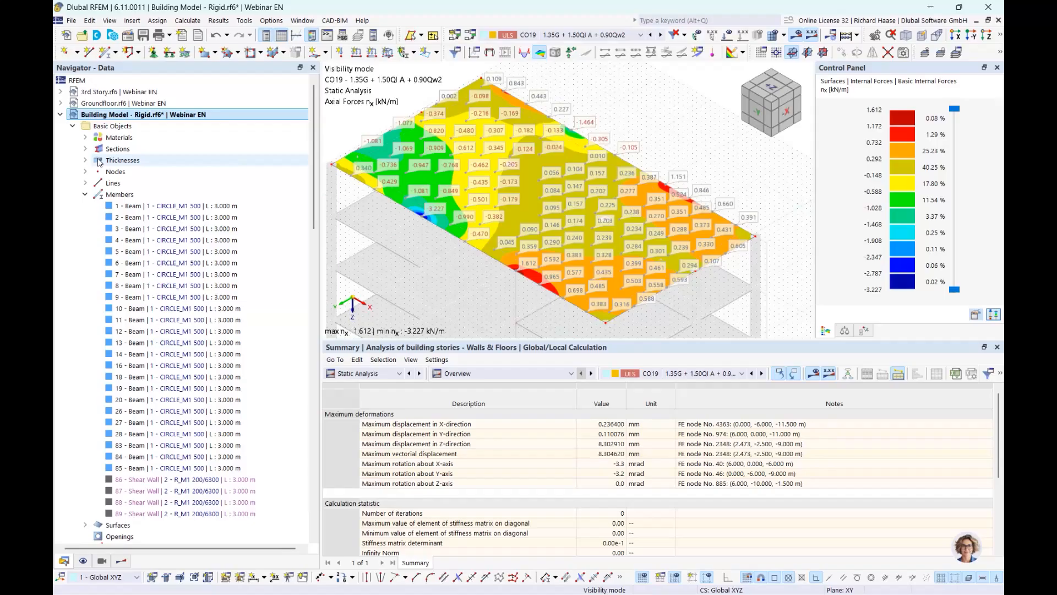
left_click(60, 115)
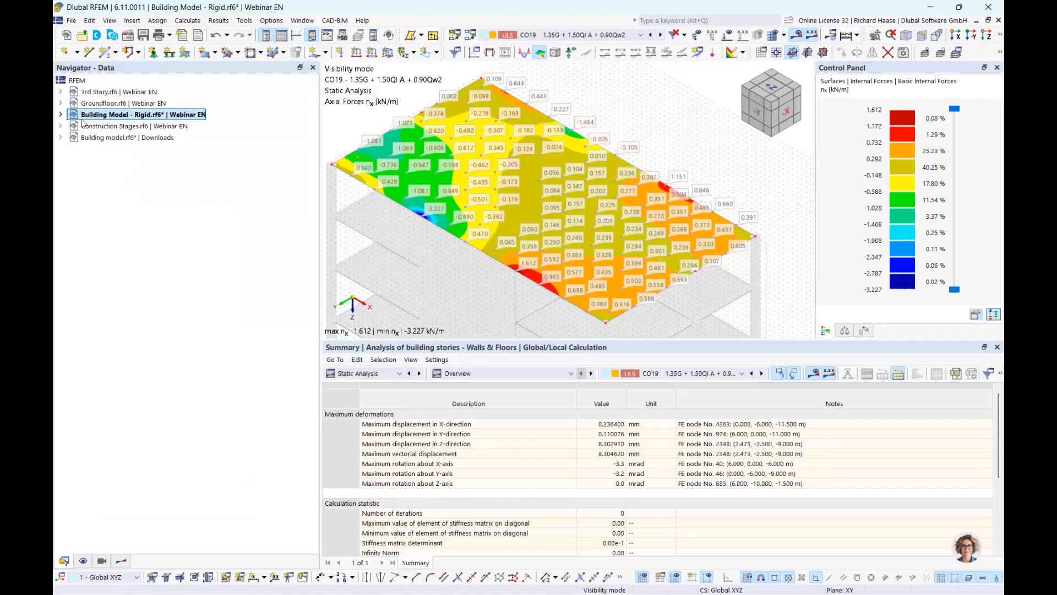
left_click(139, 127)
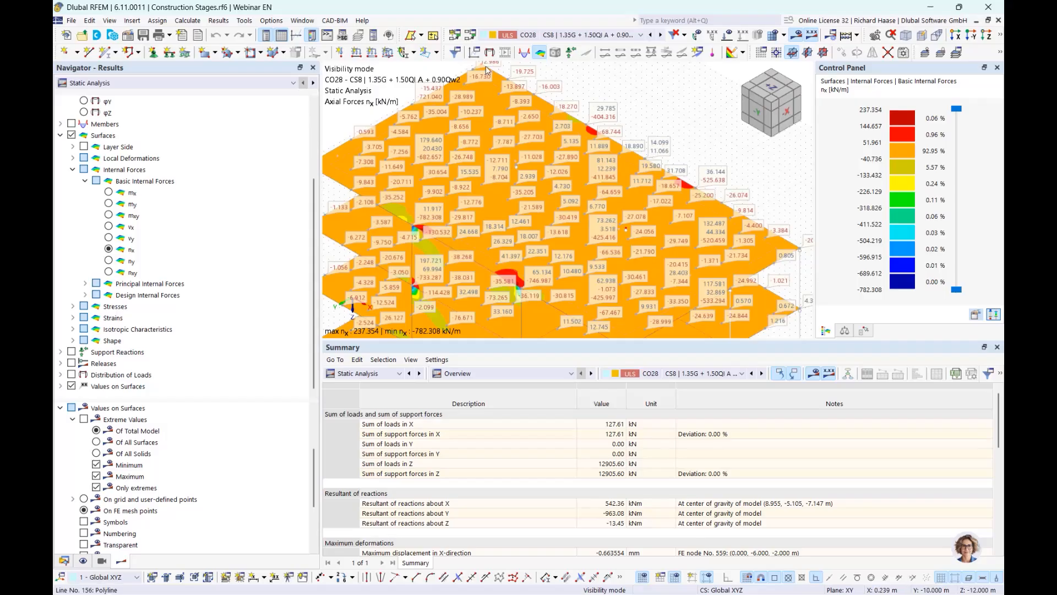
left_click(1000, 34)
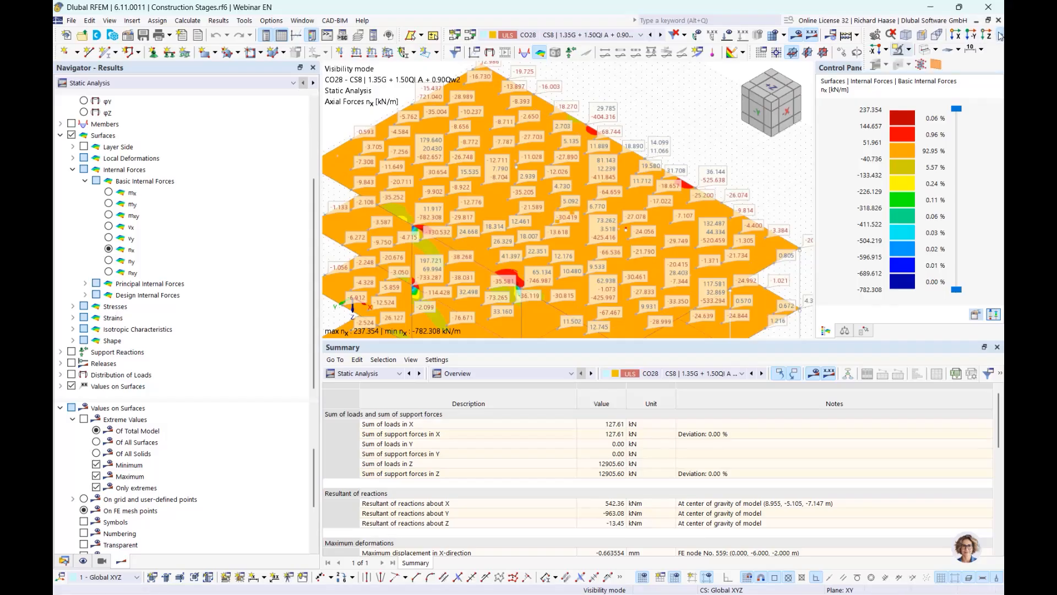
left_click(898, 49)
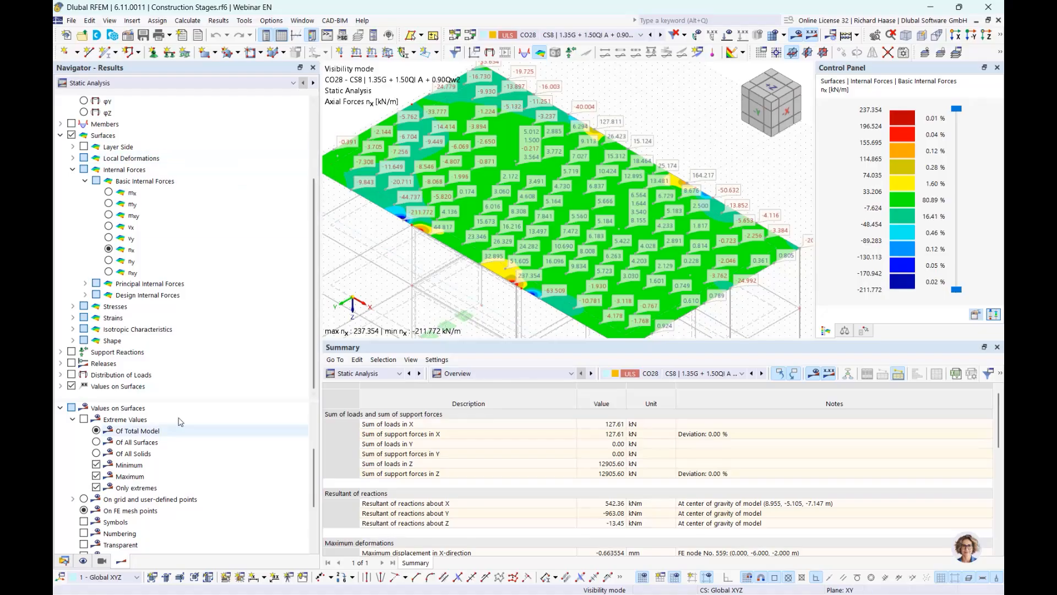
- Hide the results and cancel the slab isolation to show all objects of the construction stages model
scroll(193, 463, "up", 3)
scroll(273, 356, "up", 3)
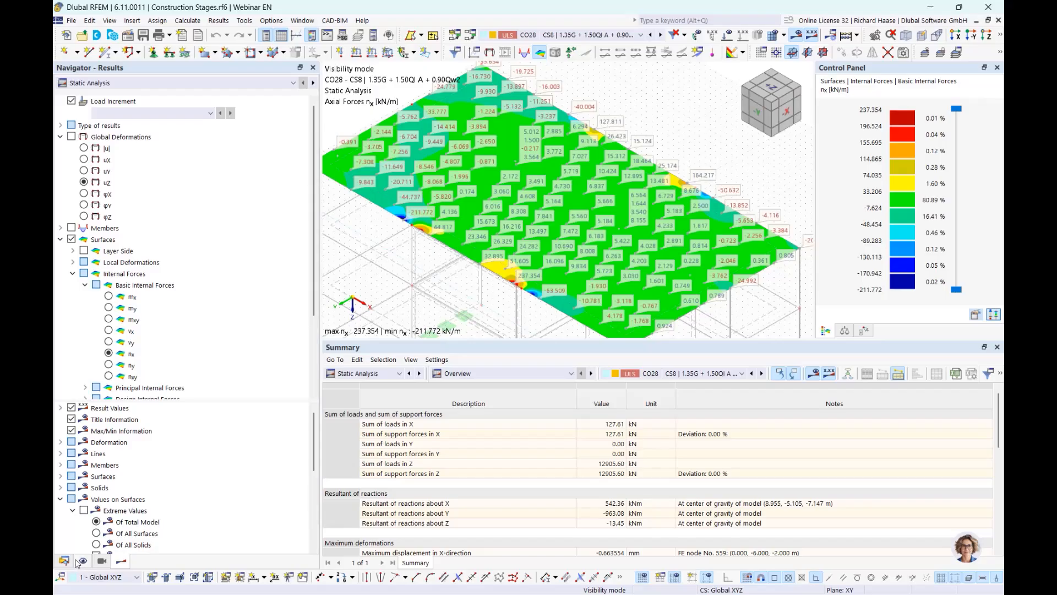
scroll(510, 187, "down", 4)
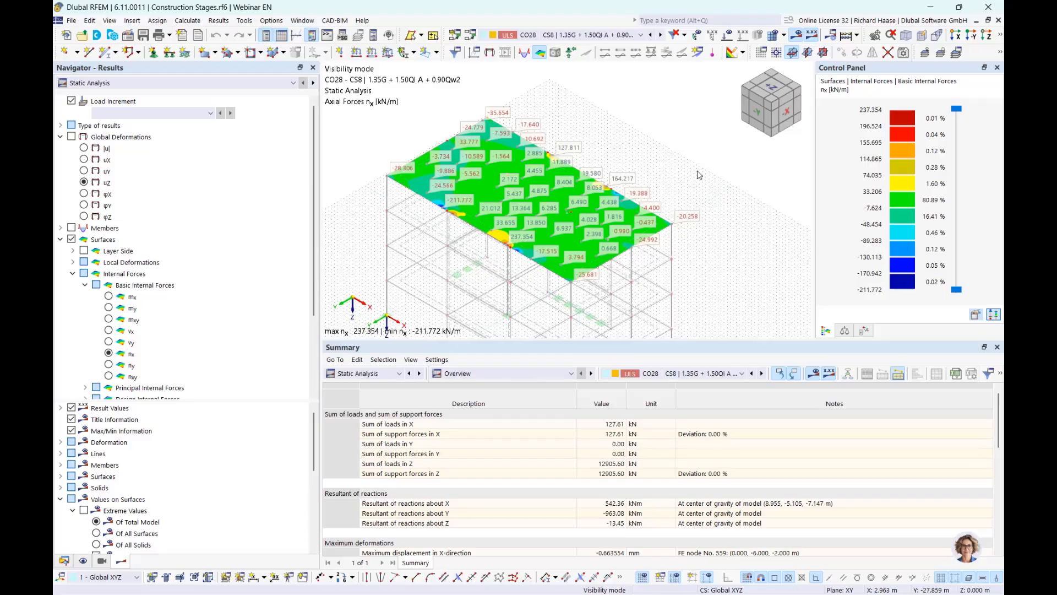
left_click(798, 35)
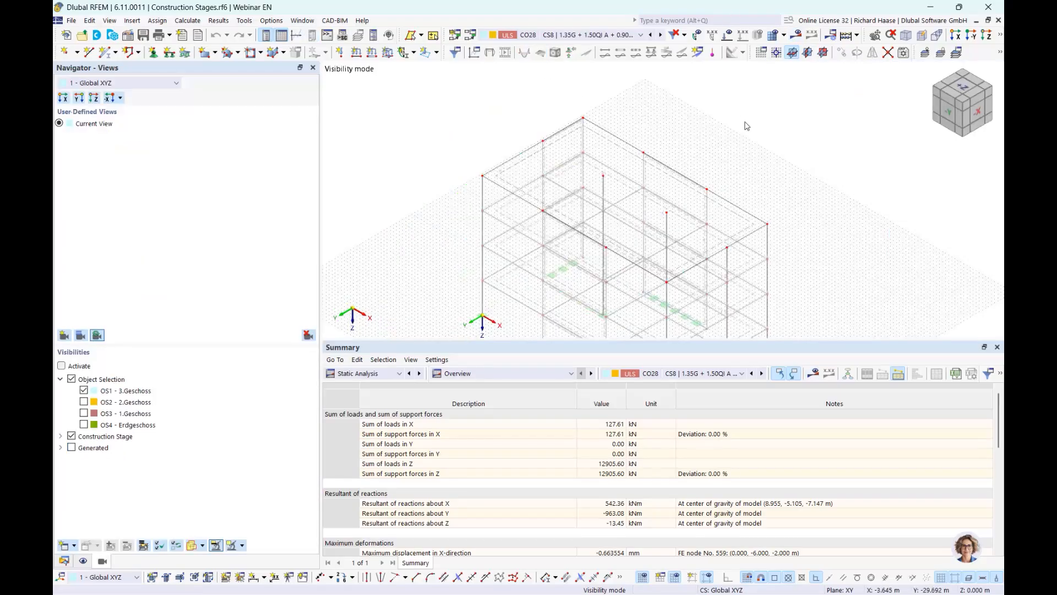
left_click(1001, 35)
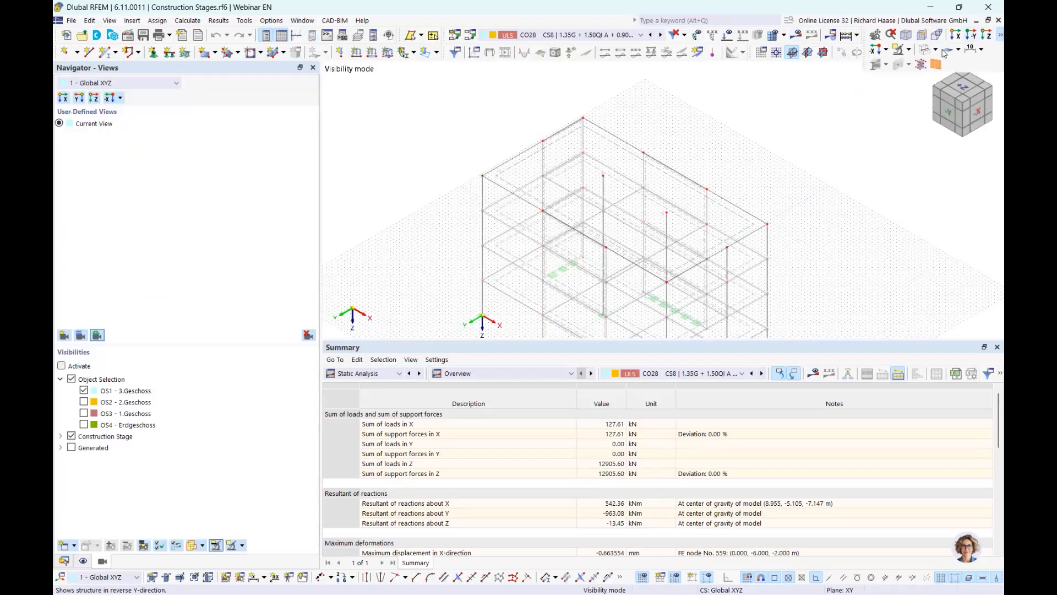
left_click(908, 49)
left_click(889, 148)
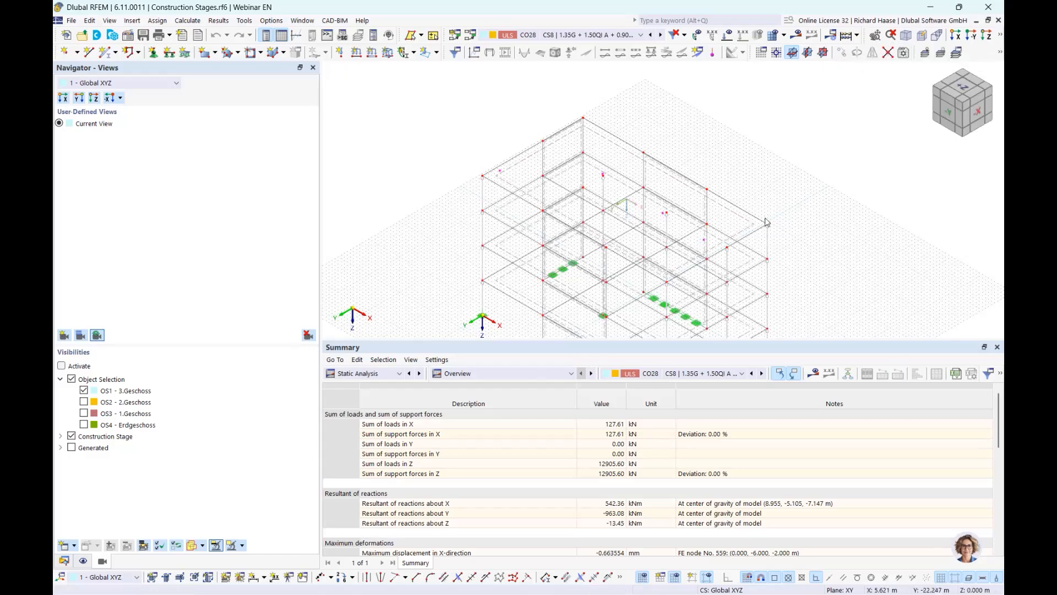
- Change the construction stages model's display from wireframe to a solid rendering of slabs, walls and columns
scroll(762, 191, "up", 2)
middle_click_drag(766, 206, 770, 173, "ctrl")
left_click(1000, 36)
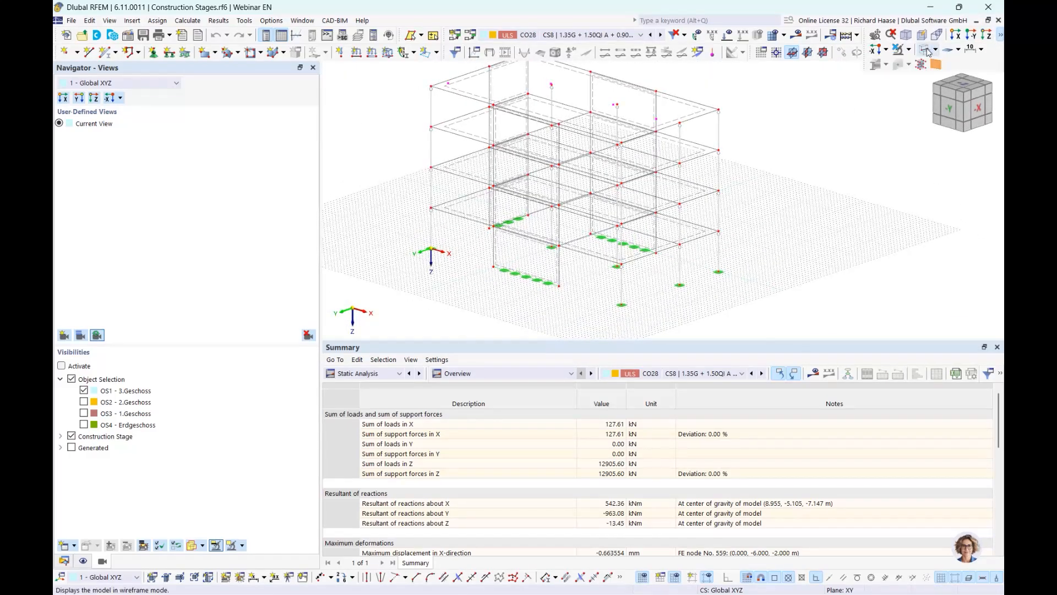
left_click(927, 52)
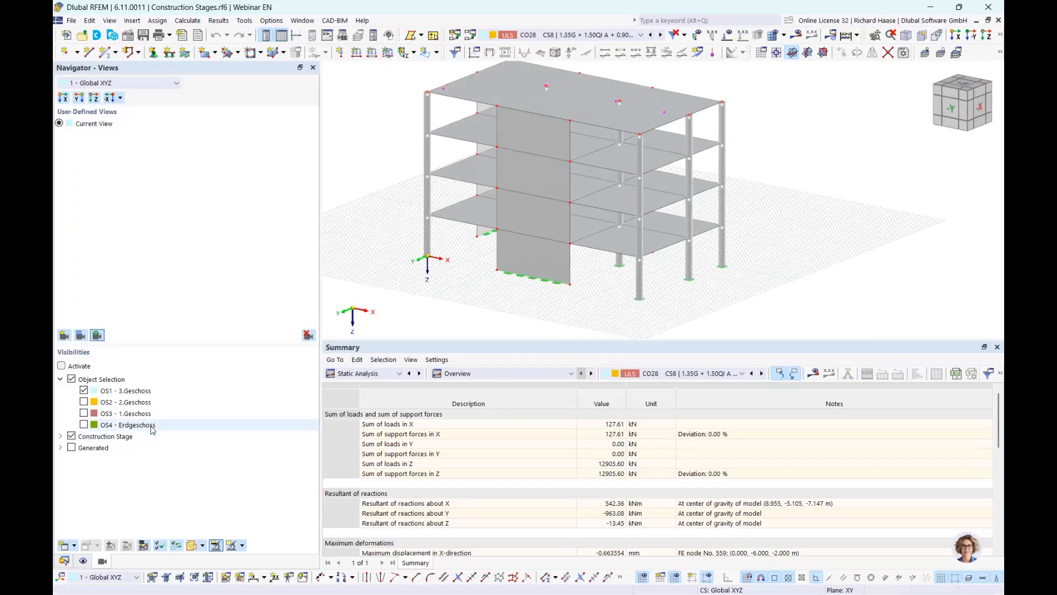
- Collapse and disable the Object Selection visibilities, then select the Construction Stage visibility group
left_click(61, 378)
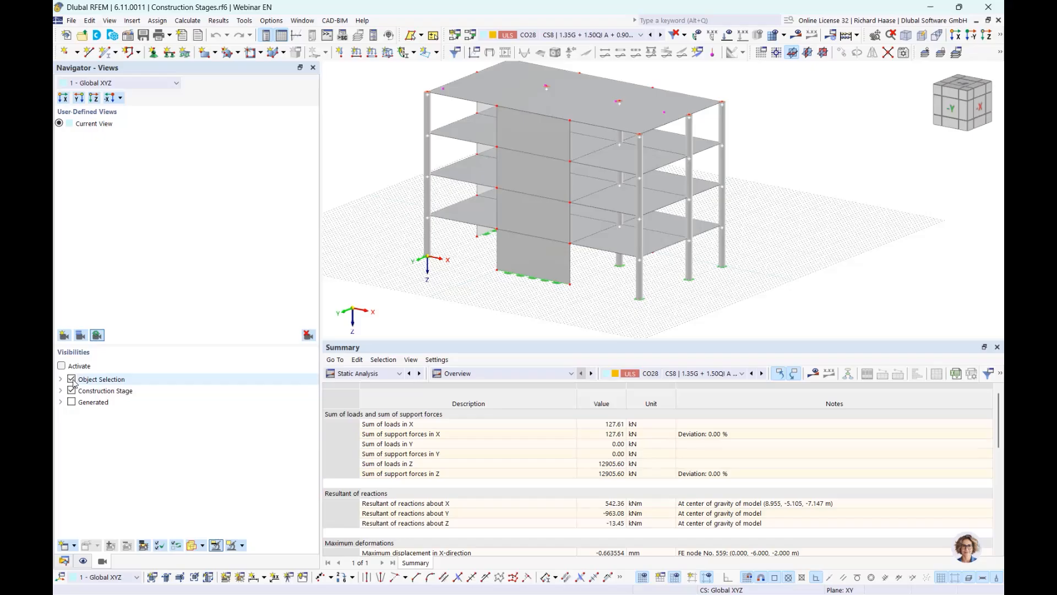
left_click(71, 379)
left_click(112, 392)
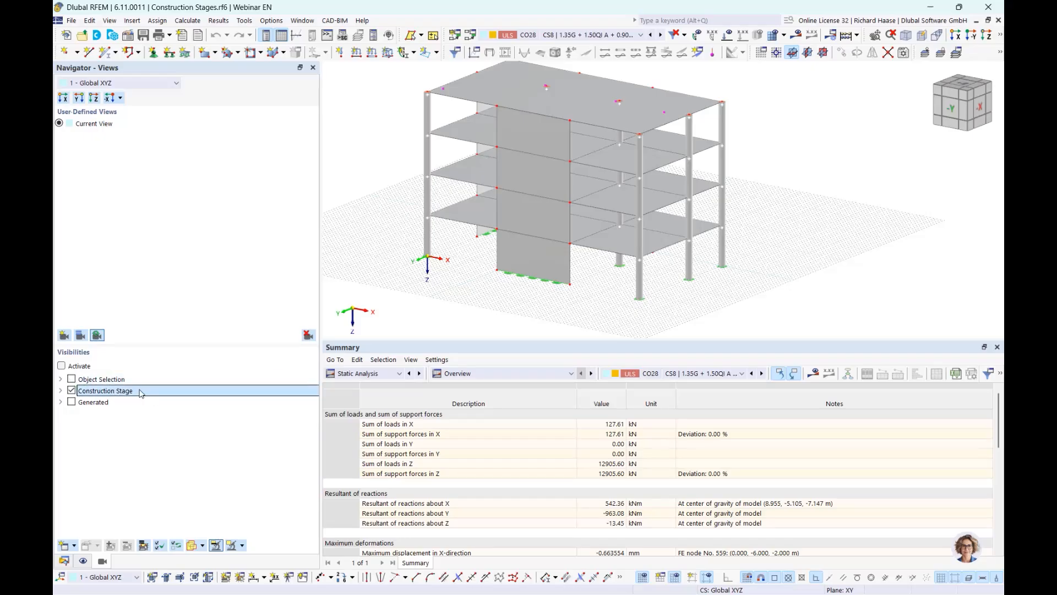
- Expand the Construction Stage visibilities and show only the CS1 - EG objects in the model
left_click(61, 390)
left_click(84, 481)
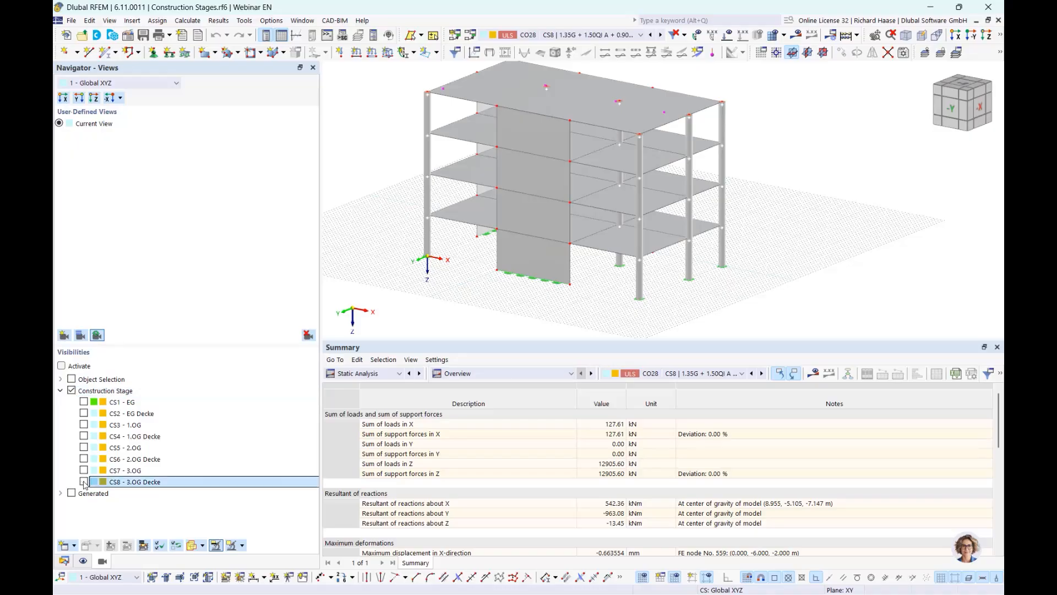
middle_click_drag(510, 276, 563, 290, "ctrl")
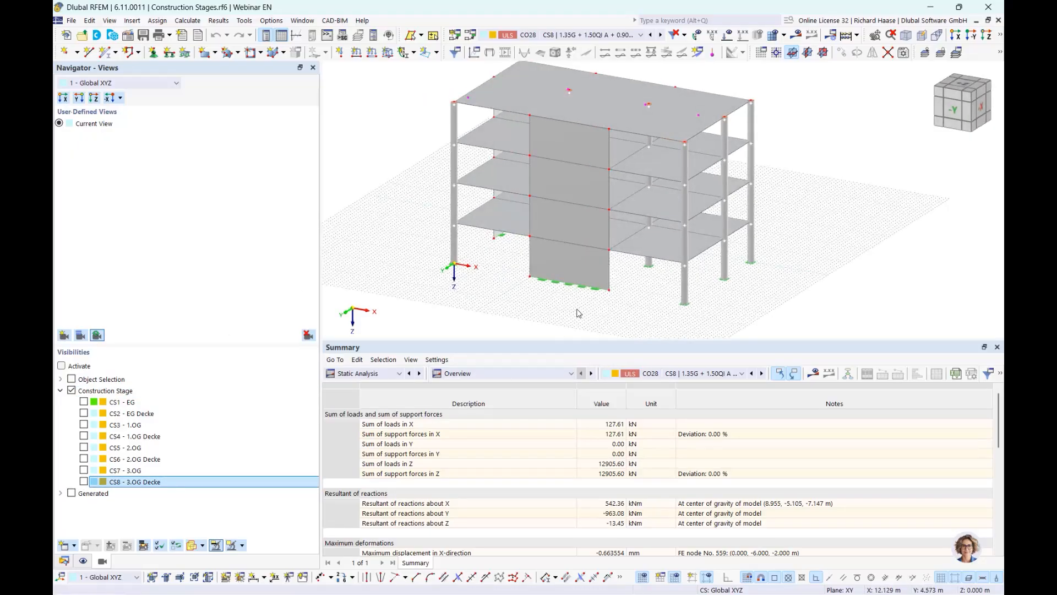
left_click(83, 401)
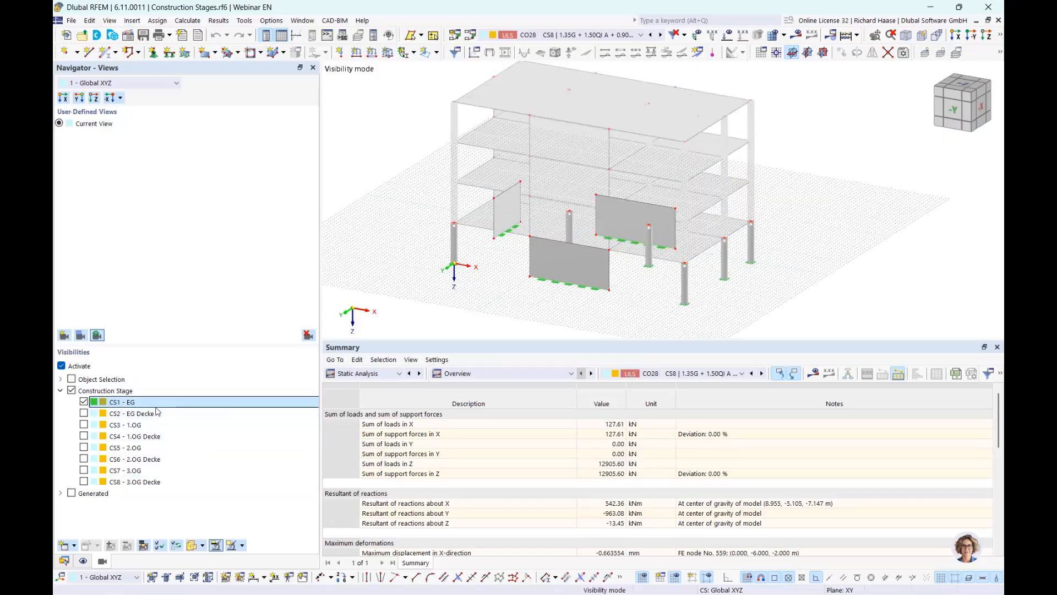
middle_click_drag(512, 254, 605, 248, "ctrl")
scroll(633, 262, "up", 3)
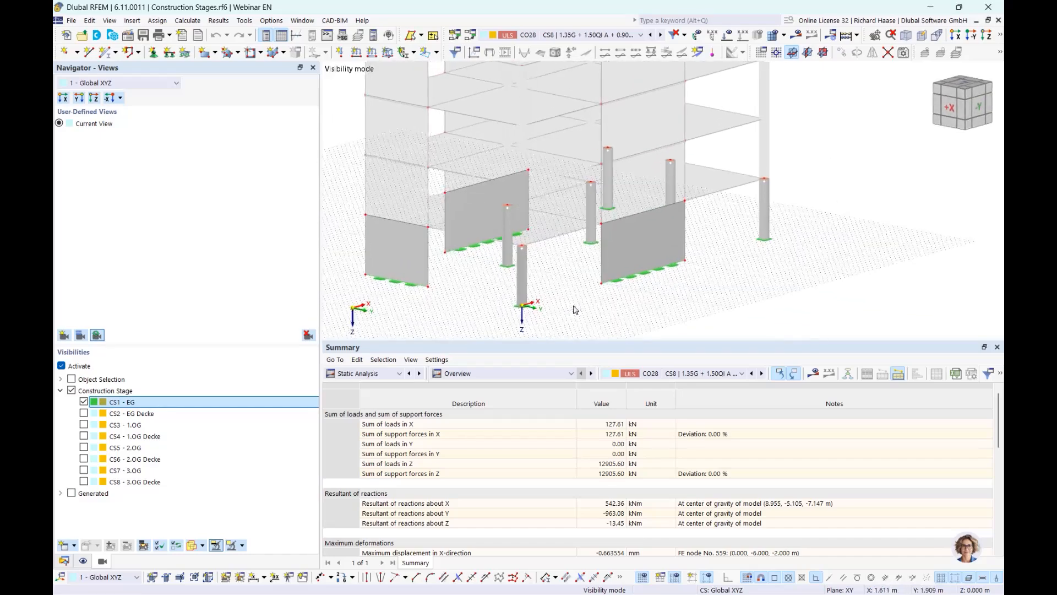
- Add construction stages CS2 - EG Decke, CS3 - 1.OG and CS4 - 1.OG Decke to the visible objects
left_click(84, 413)
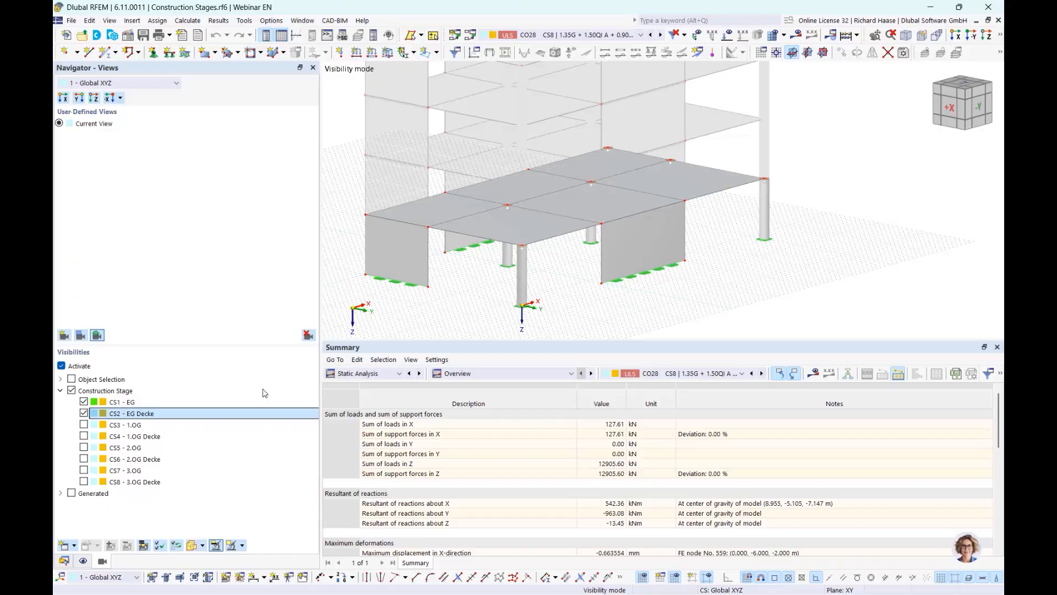
left_click(84, 424)
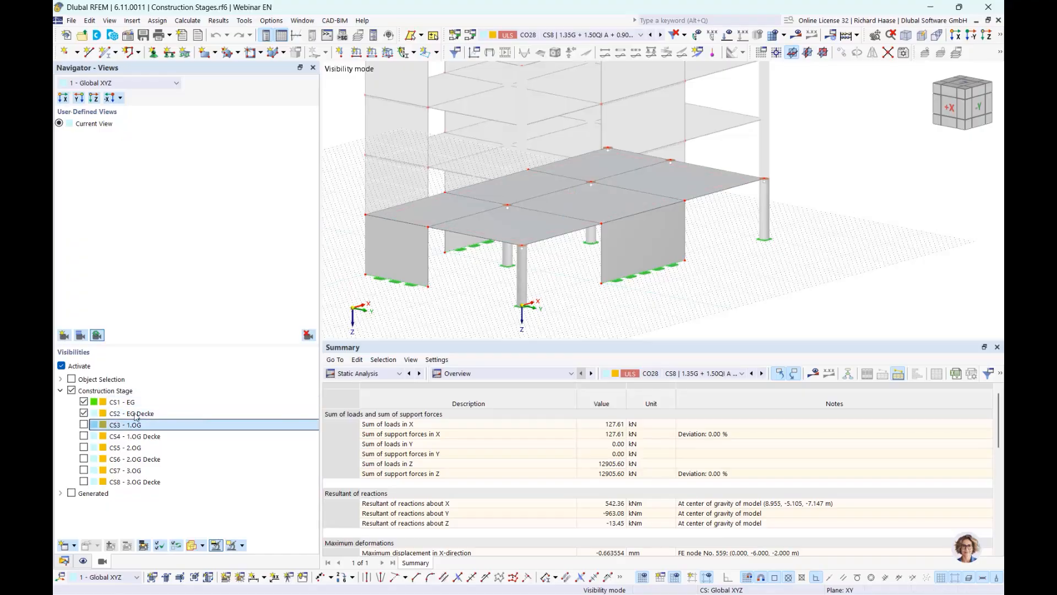
left_click(84, 435)
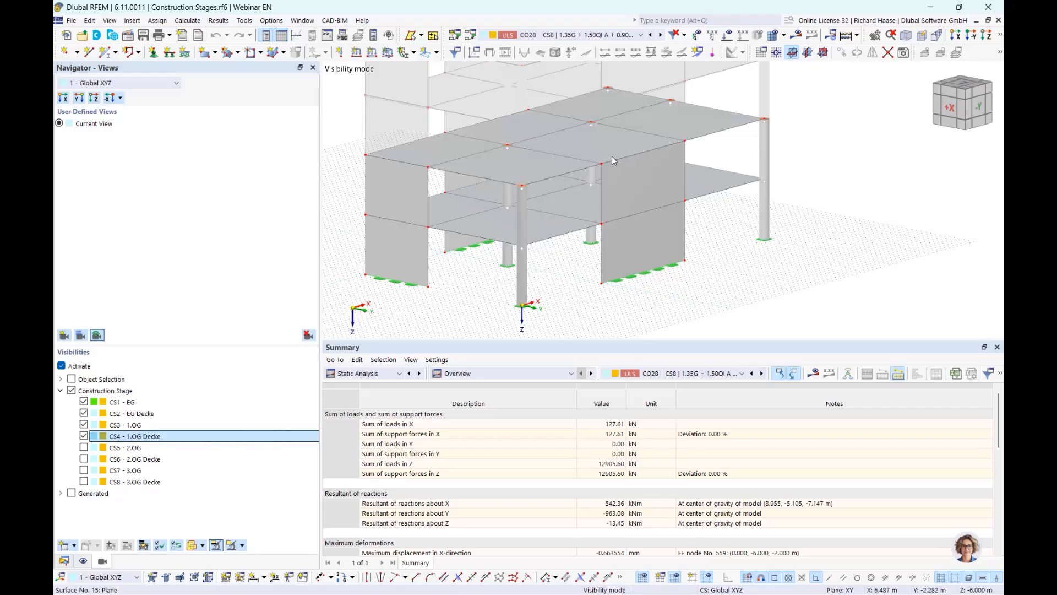
scroll(612, 156, "up", 3)
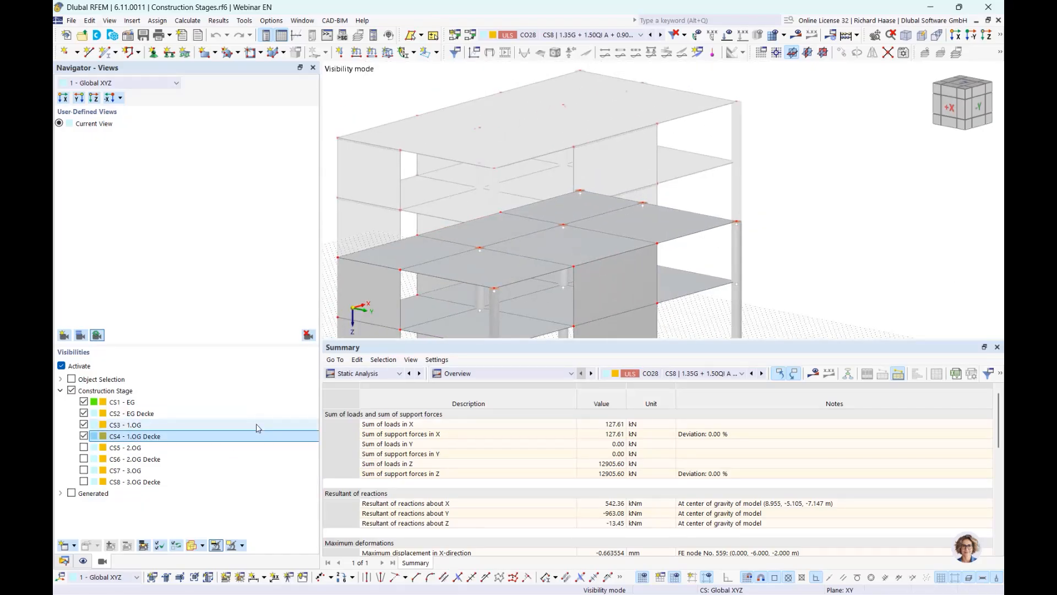
- Open the load cases and combinations data and examine the load cases assigned to construction stage CS1 EG
left_click(64, 561)
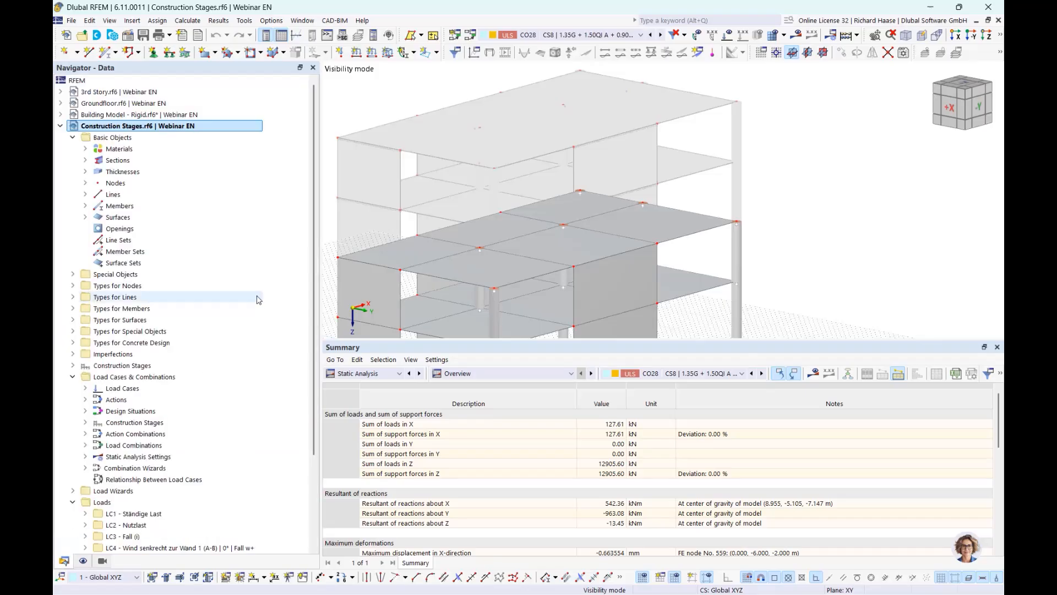
right_click(146, 386)
left_click(166, 394)
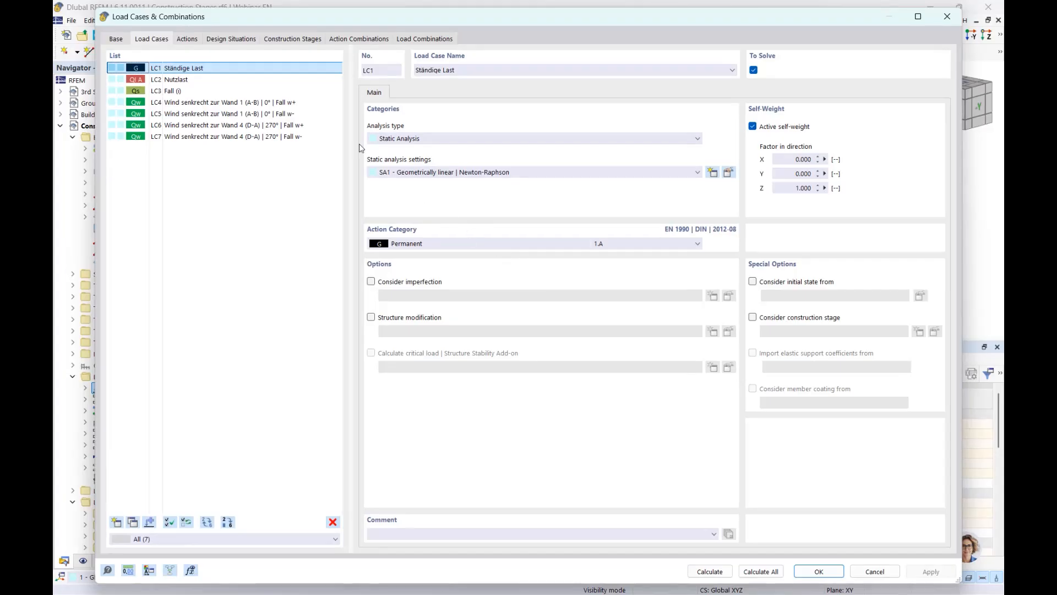
left_click(292, 40)
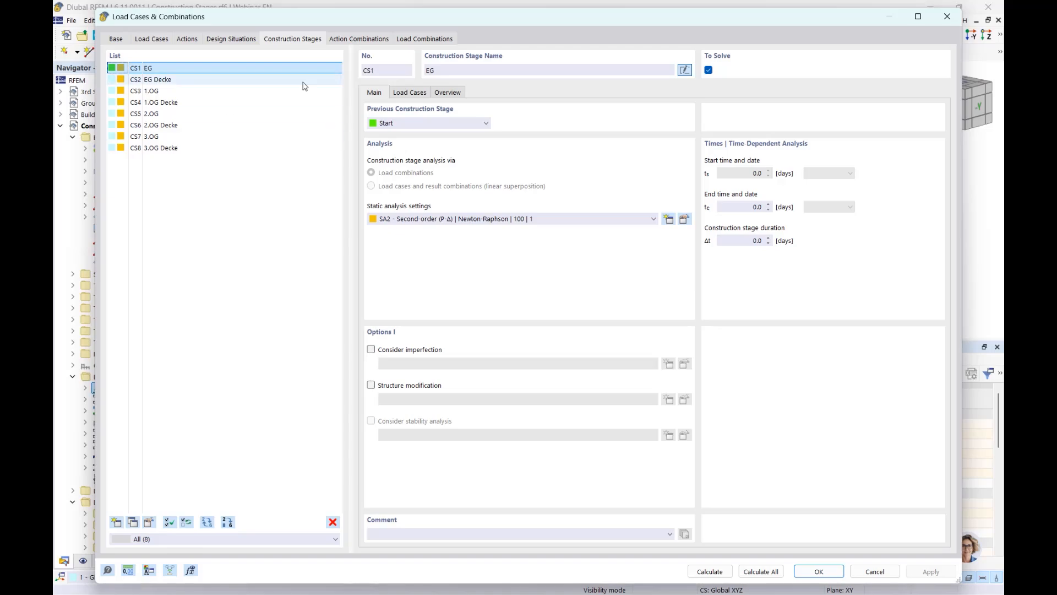
left_click(411, 93)
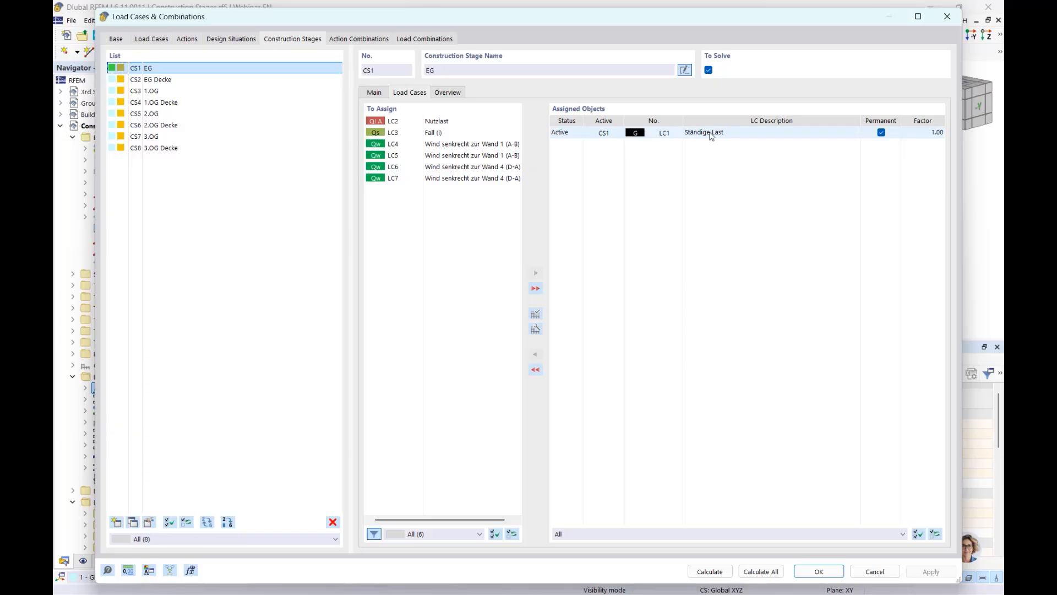
- Review the load cases assigned to construction stages CS2 EG Decke through CS8 3.OG Decke one after another
left_click(172, 80)
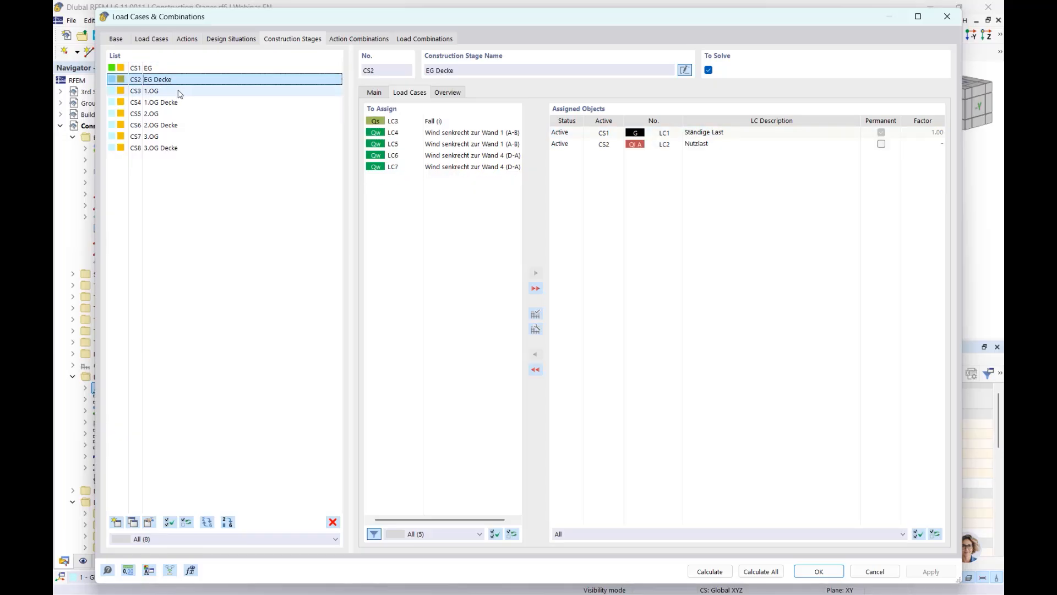
left_click(180, 92)
left_click(180, 103)
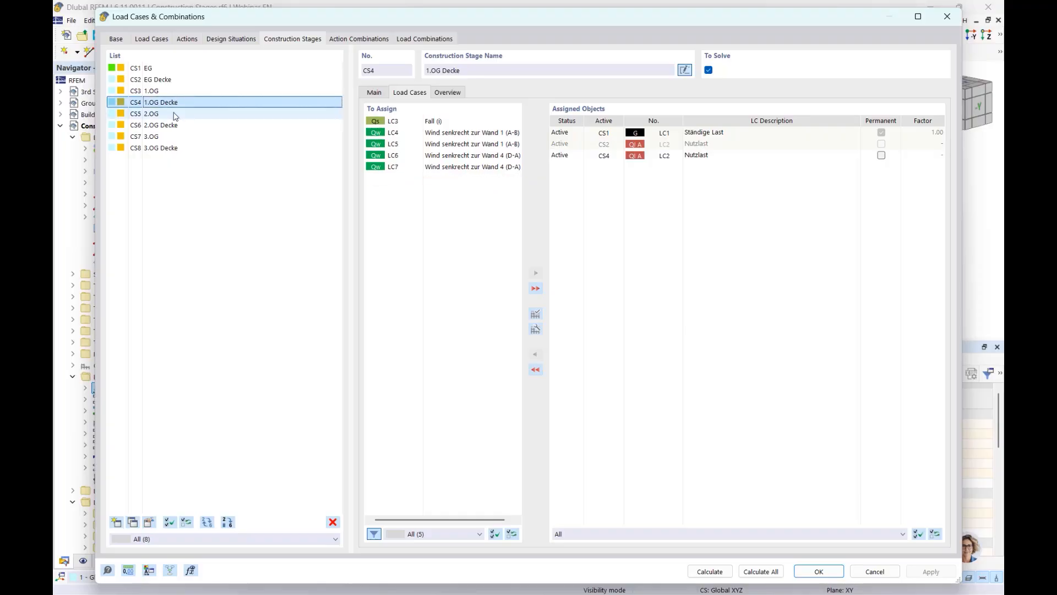
left_click(177, 114)
left_click(177, 125)
left_click(178, 137)
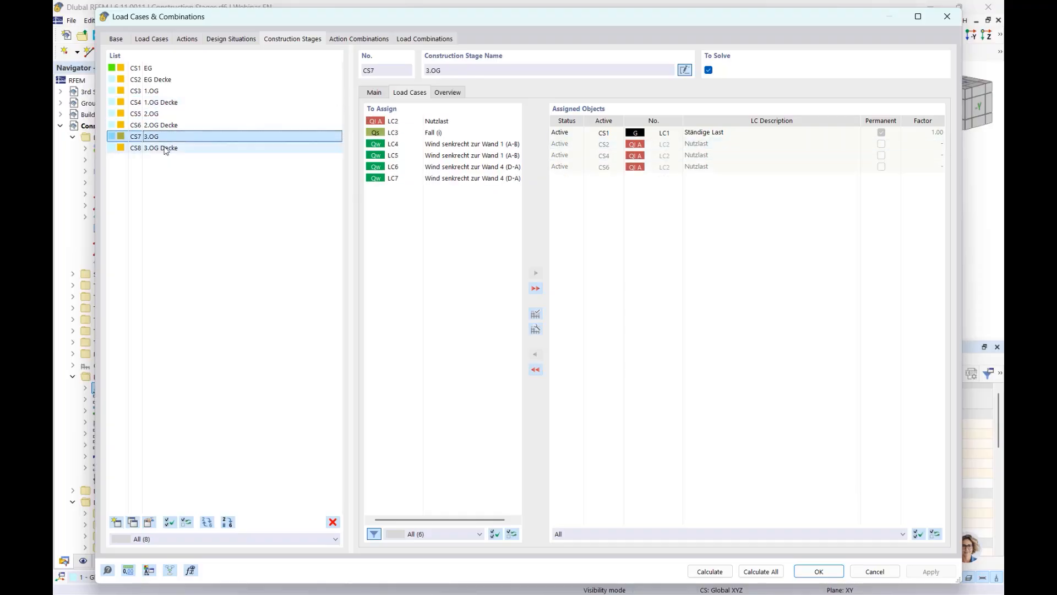
left_click(177, 148)
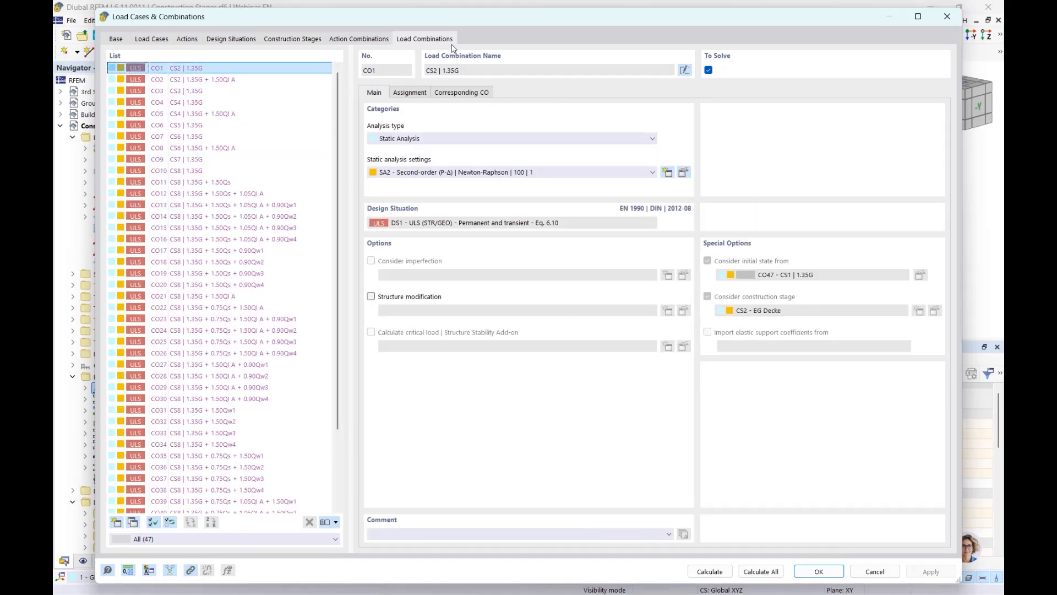
- Examine load combination CO2 and the full list of load combinations per construction stage, then close the dialog
left_click(191, 79)
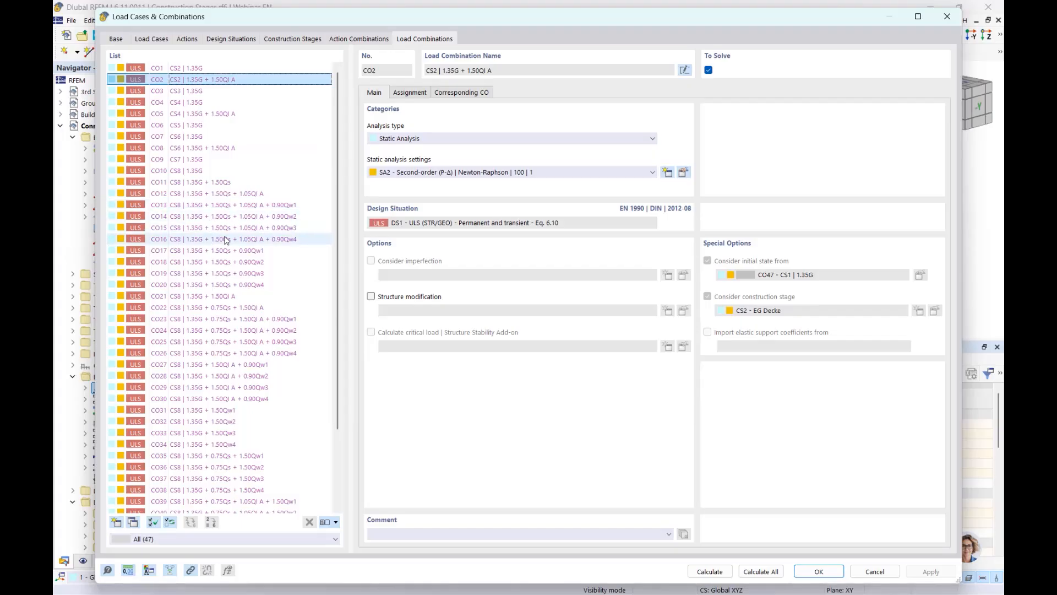
scroll(225, 240, "down", 3)
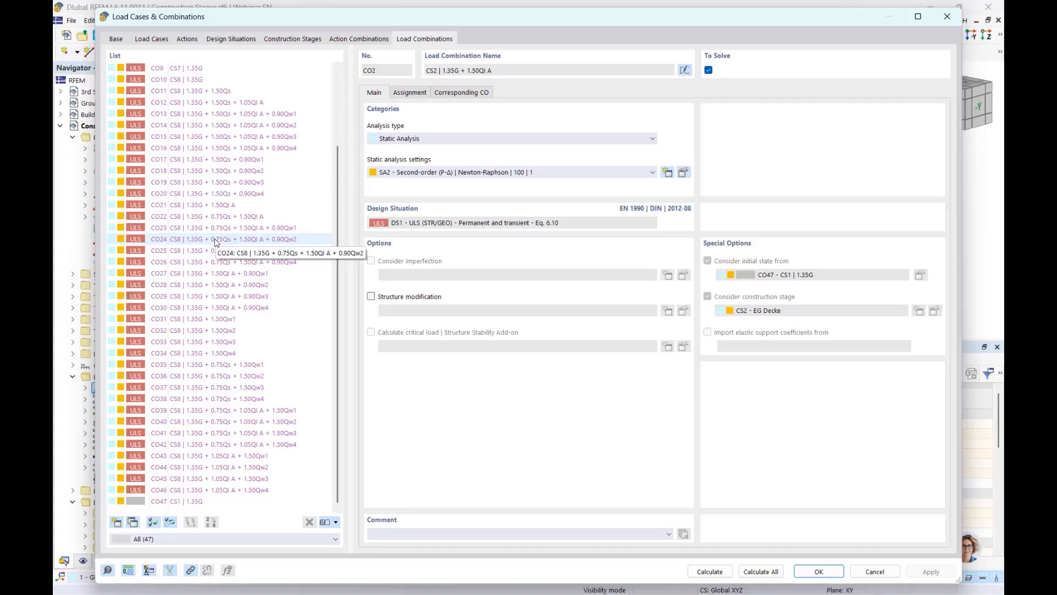
scroll(286, 282, "up", 3)
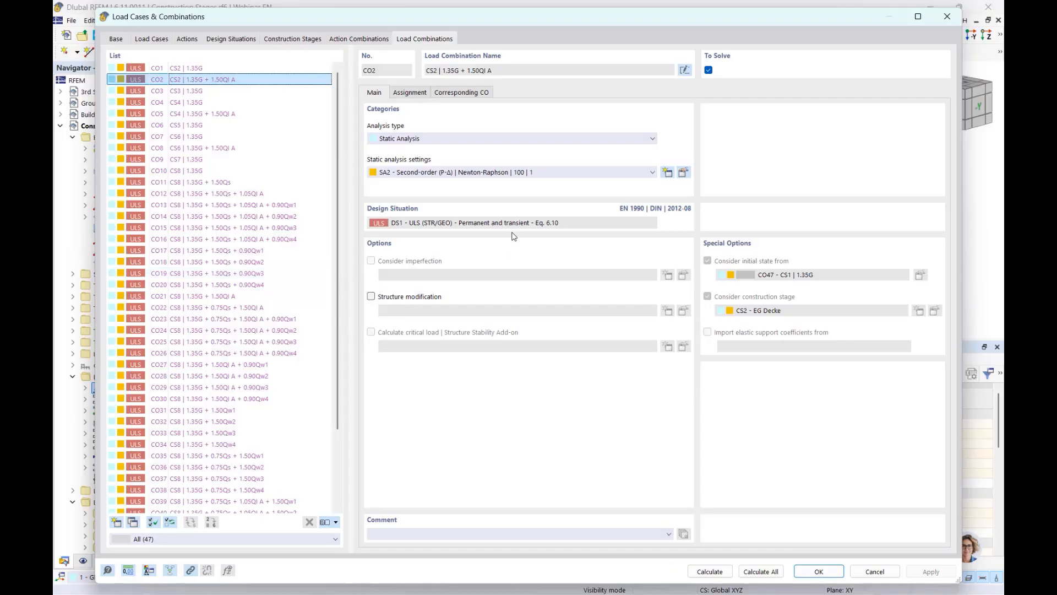
left_click(953, 17)
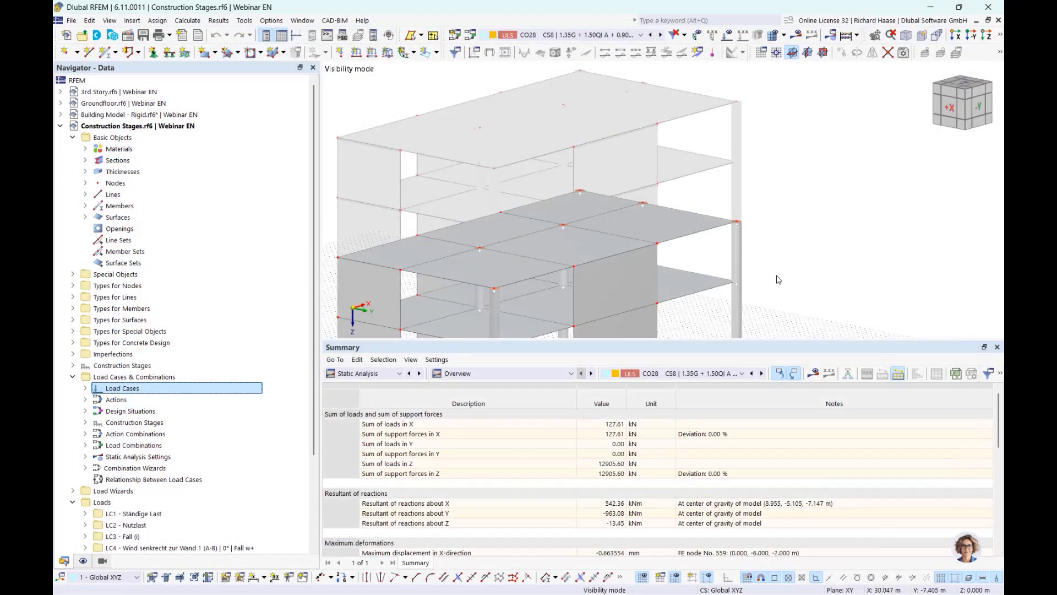
- Check the activated analysis add-ons in the base data of the Construction Stages.rf6 model, then close it
right_click(168, 131)
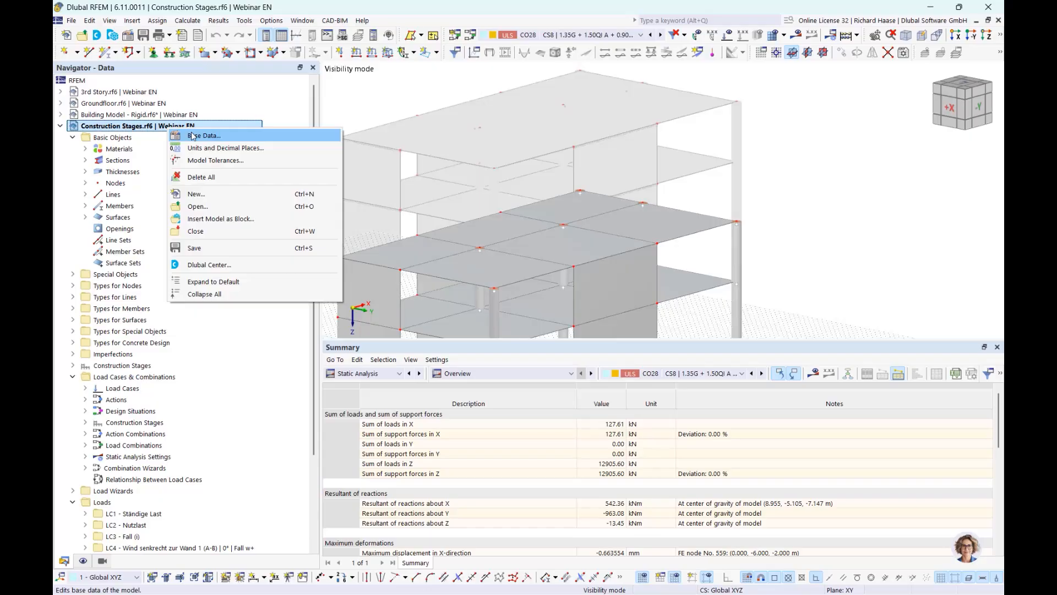
left_click(192, 135)
left_click(248, 32)
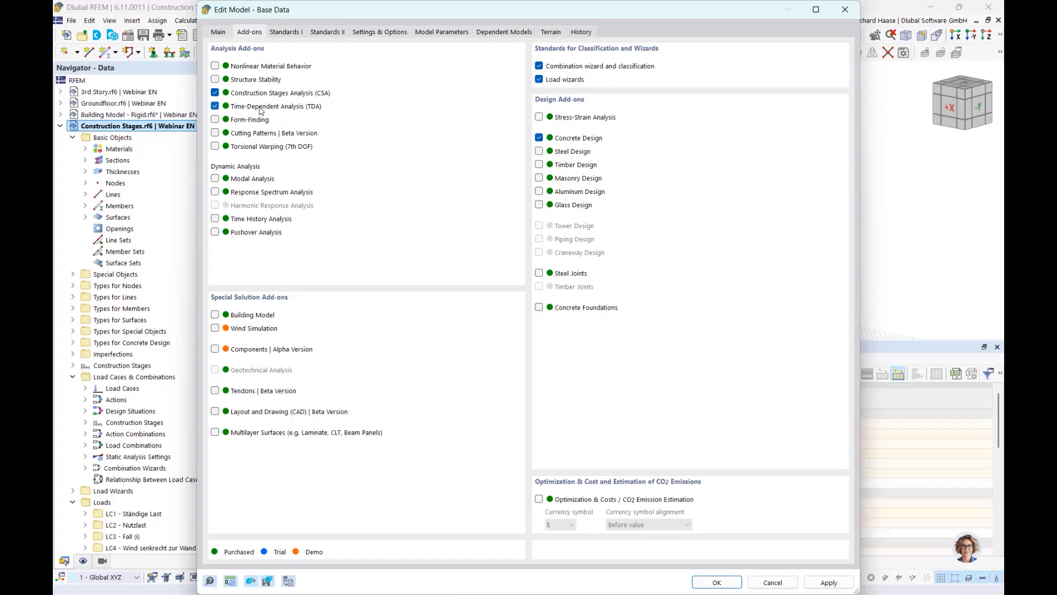
left_click(845, 9)
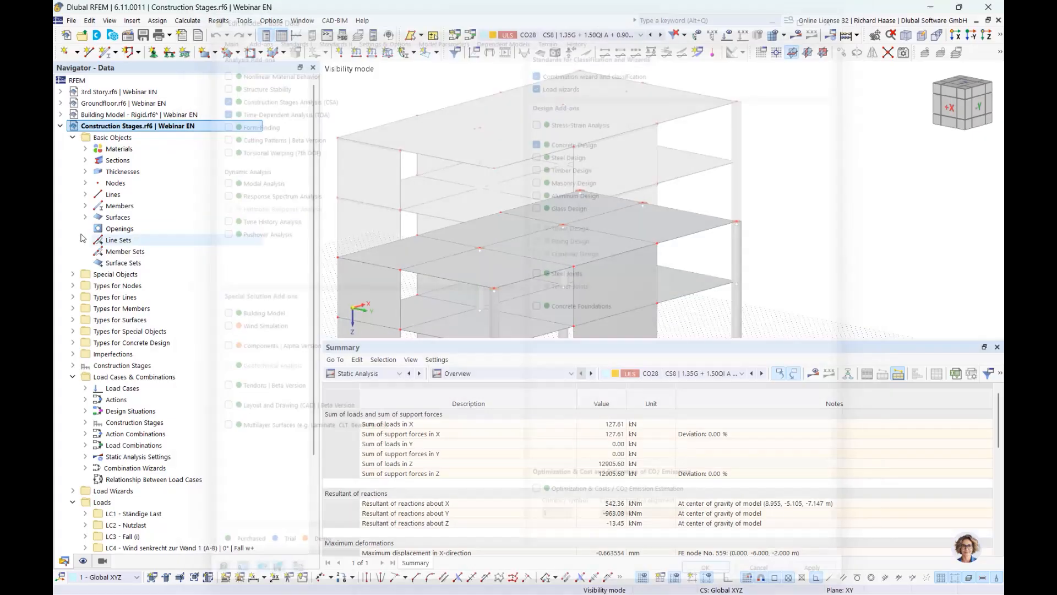
- Expand the model's construction stages, select CS1 - EG and open its settings for editing
left_click(72, 365)
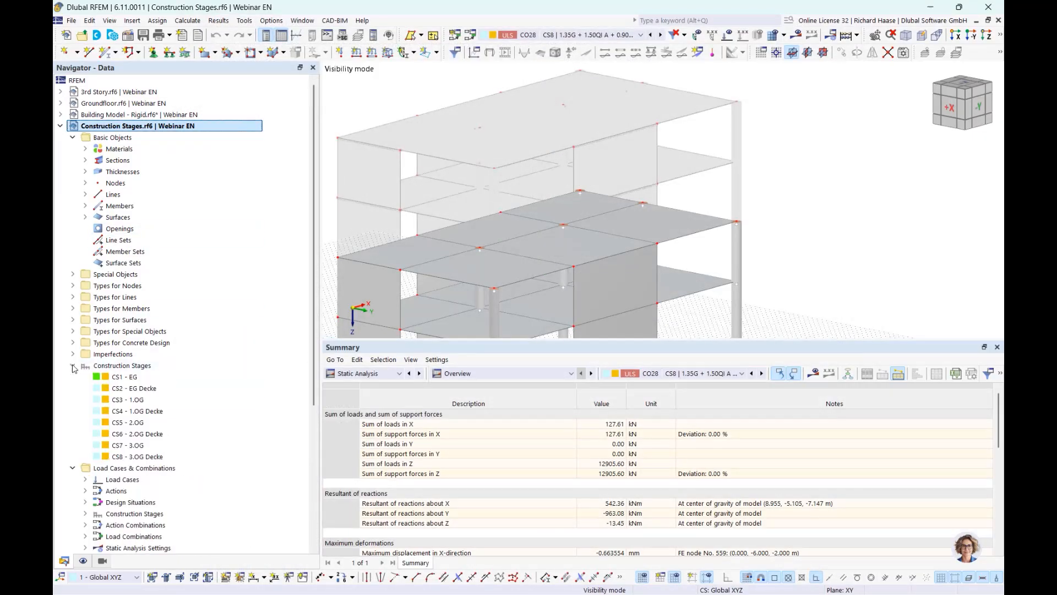
left_click(133, 377)
right_click(135, 377)
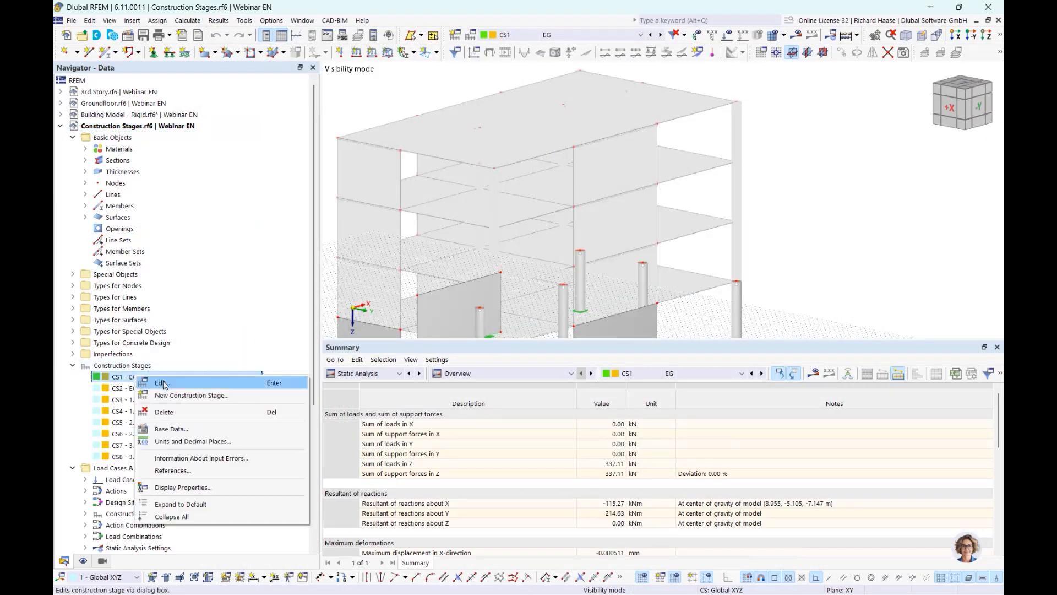
left_click(152, 381)
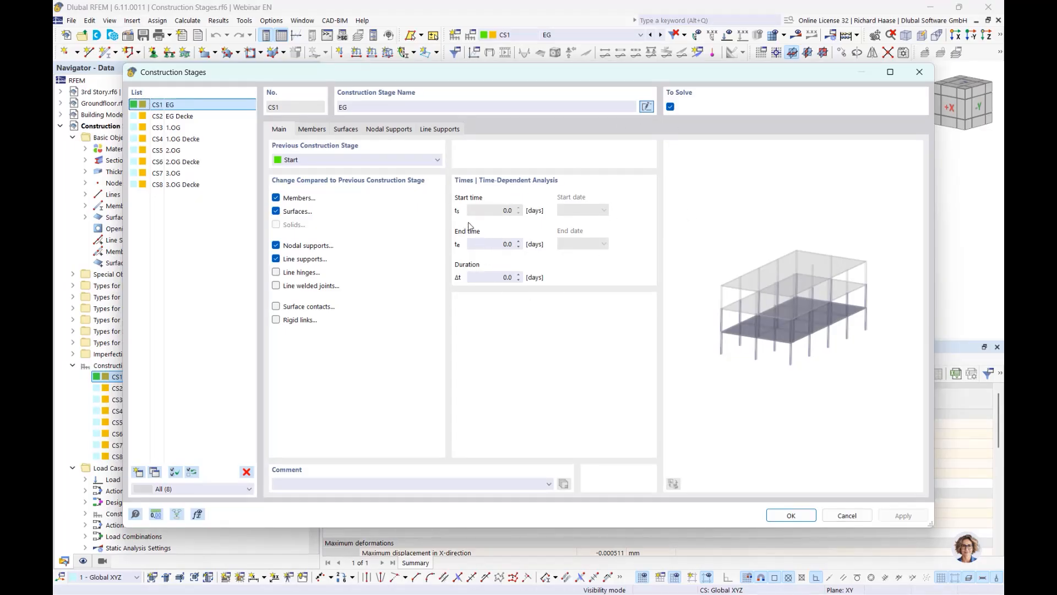
- Review the previous stage, change options and time settings of stages CS2, CS4, CS5 and CS7, then close the dialog
left_click(192, 118)
left_click(183, 138)
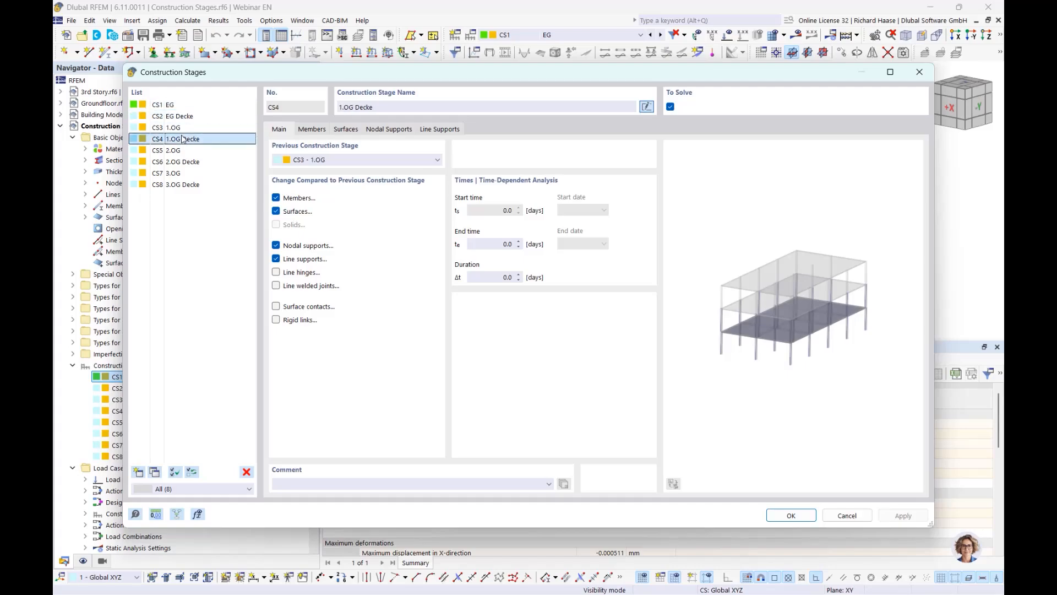
left_click(185, 151)
left_click(182, 174)
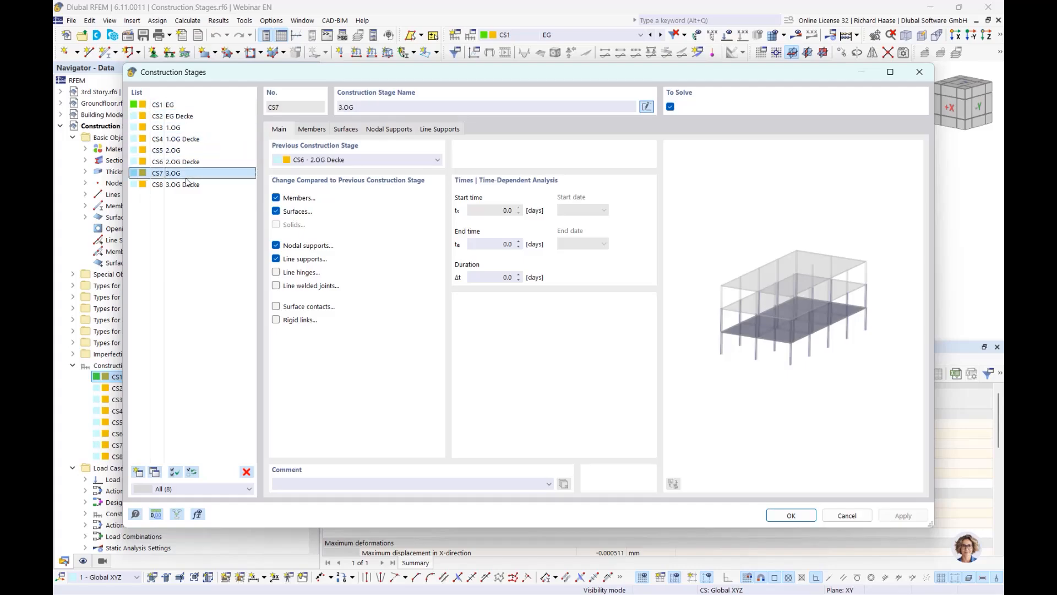
left_click(926, 75)
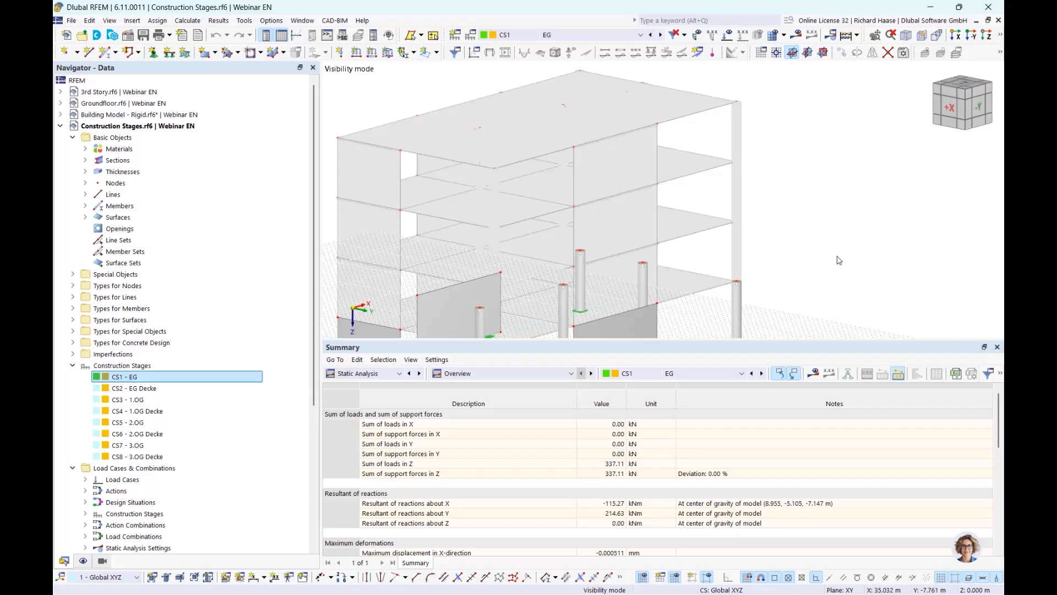
scroll(788, 265, "up", 4)
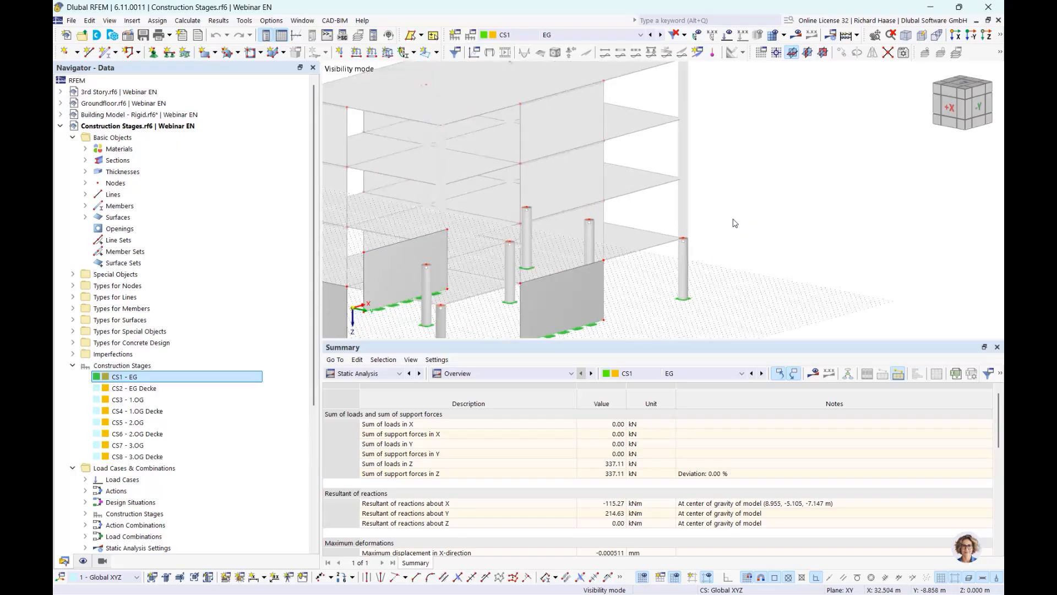
middle_click_drag(732, 219, 786, 223)
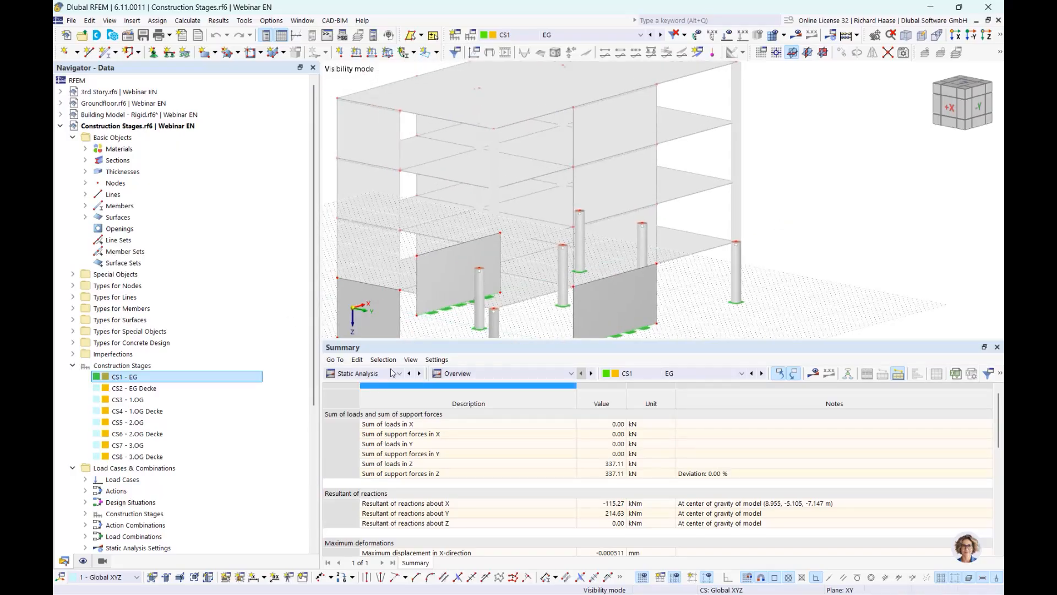
scroll(247, 315, "down", 6)
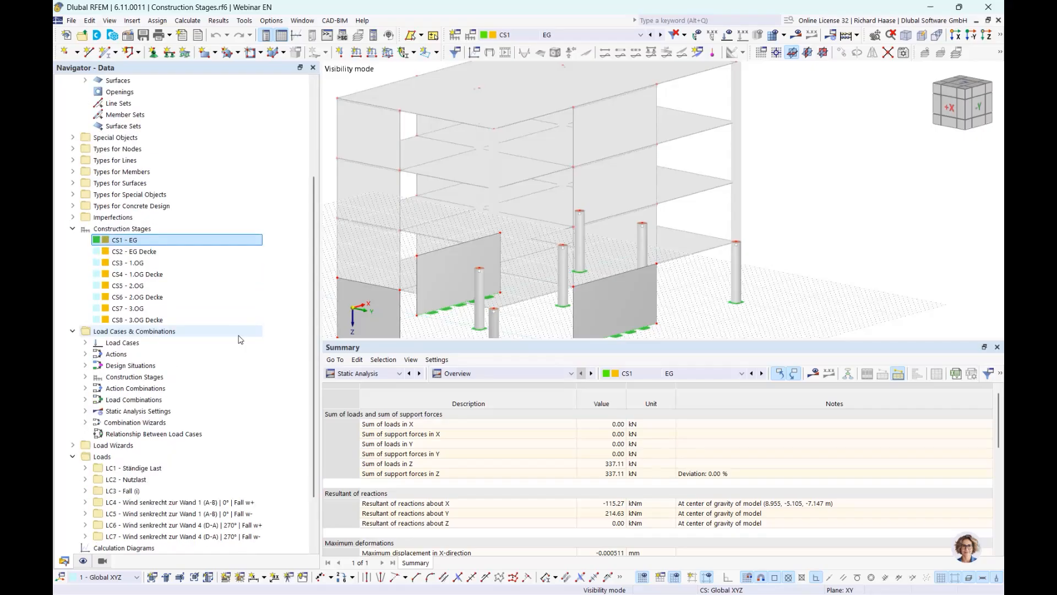